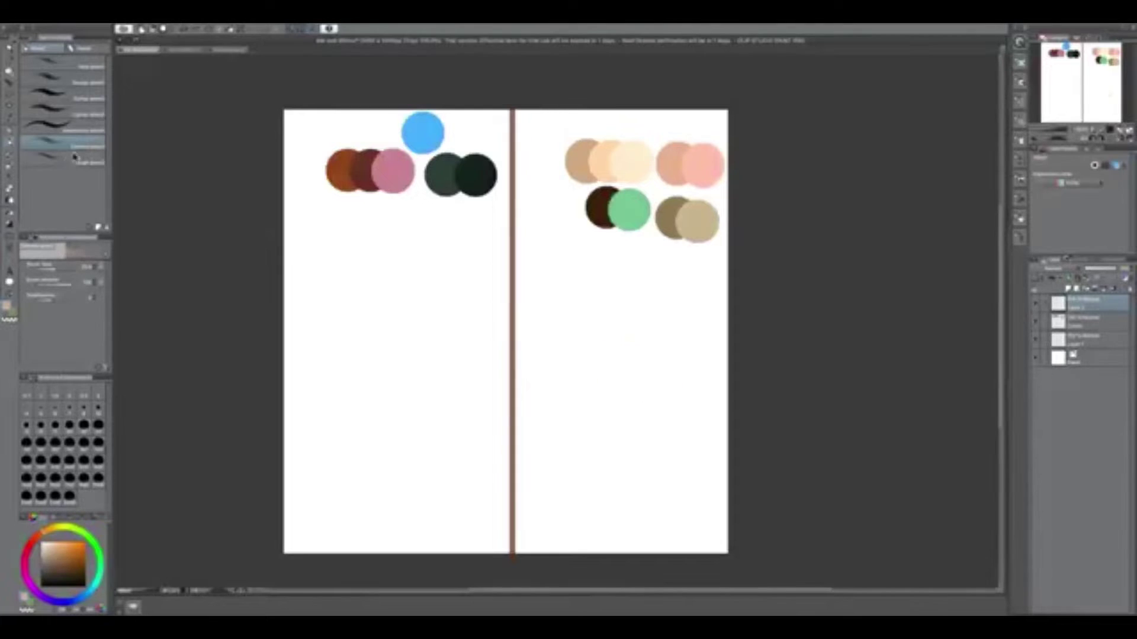
left_click(89, 161)
left_click_drag(629, 364, 635, 418)
left_click_drag(639, 332, 645, 428)
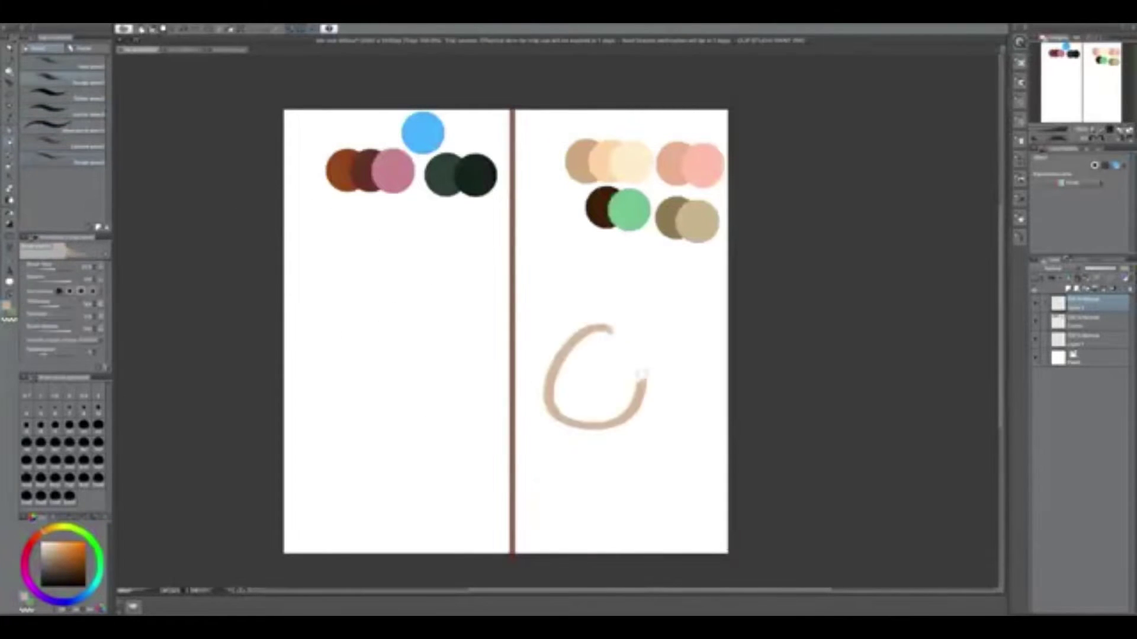
left_click(62, 62)
left_click_drag(622, 355, 651, 441)
key("ctrl+z")
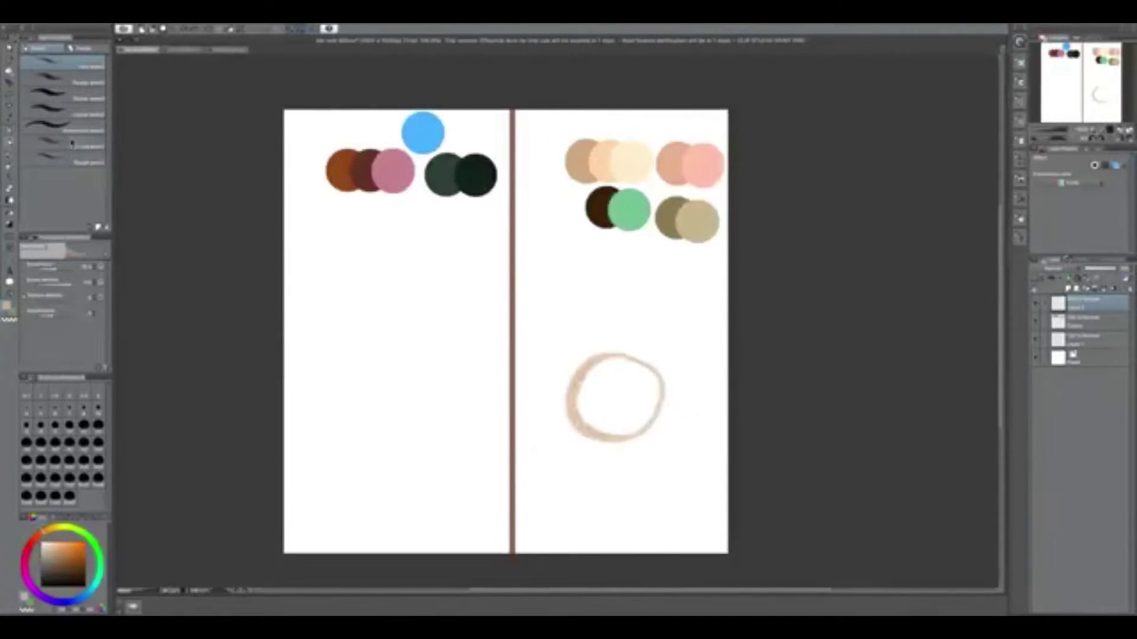
key("ctrl+z")
Sketch the right character's head circle, two large ears and rounded body in light brown on the right half of the canvas
mouse_move(631, 323)
left_mouse_down()
mouse_move(648, 338)
mouse_move(630, 395)
left_mouse_up()
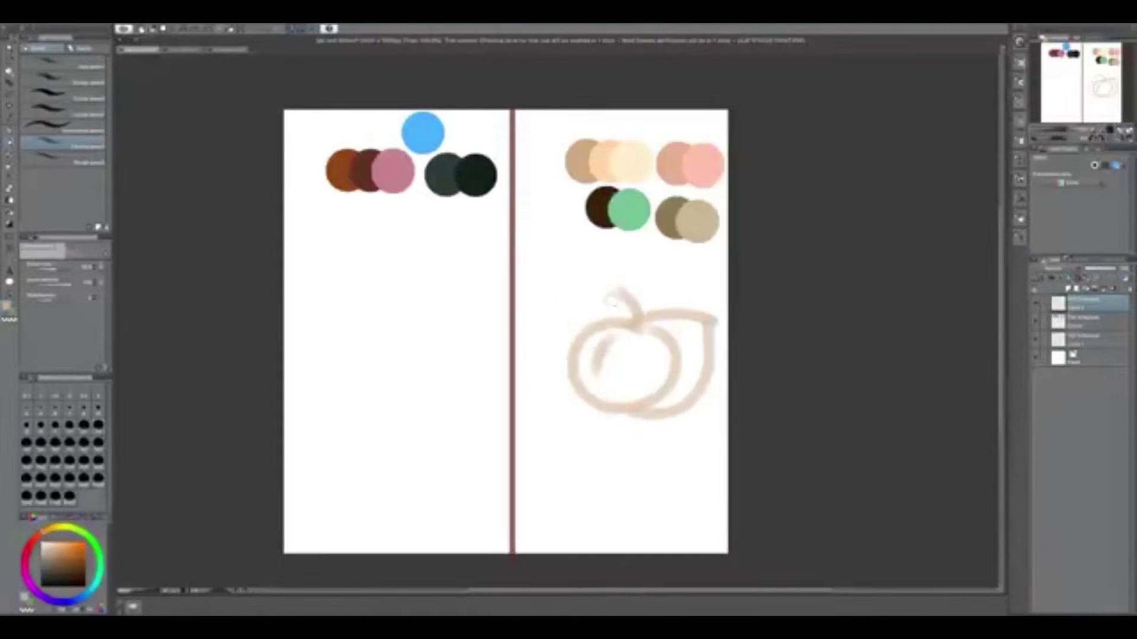
left_click_drag(616, 290, 568, 414)
mouse_move(637, 320)
left_mouse_down()
mouse_move(569, 307)
mouse_move(574, 284)
left_mouse_up()
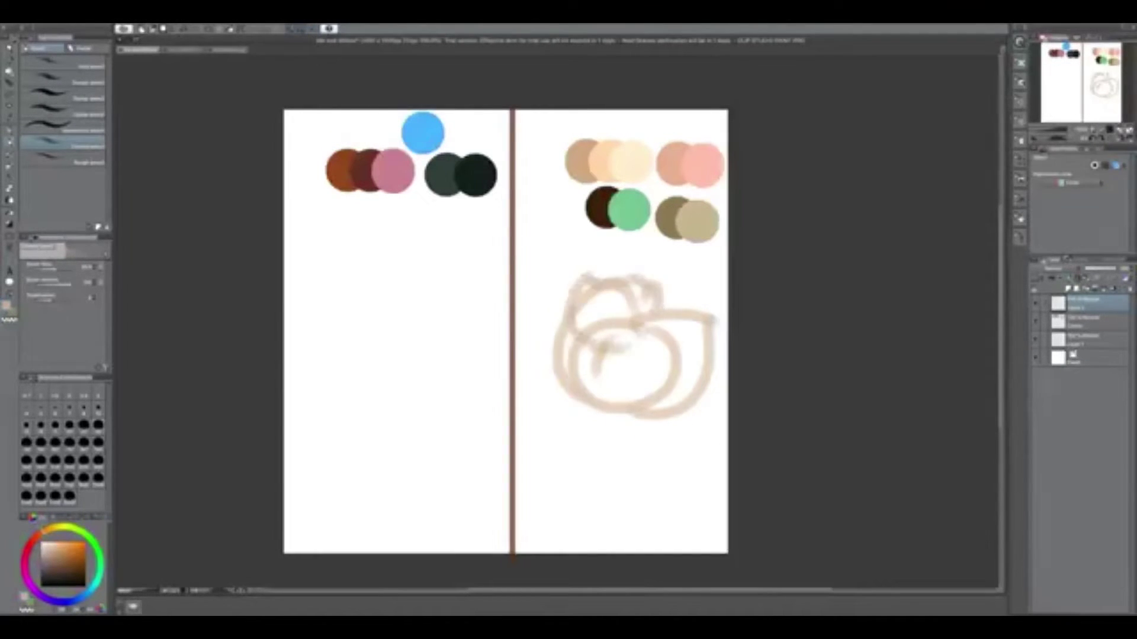
key("ctrl+z")
left_click_drag(597, 508, 666, 438)
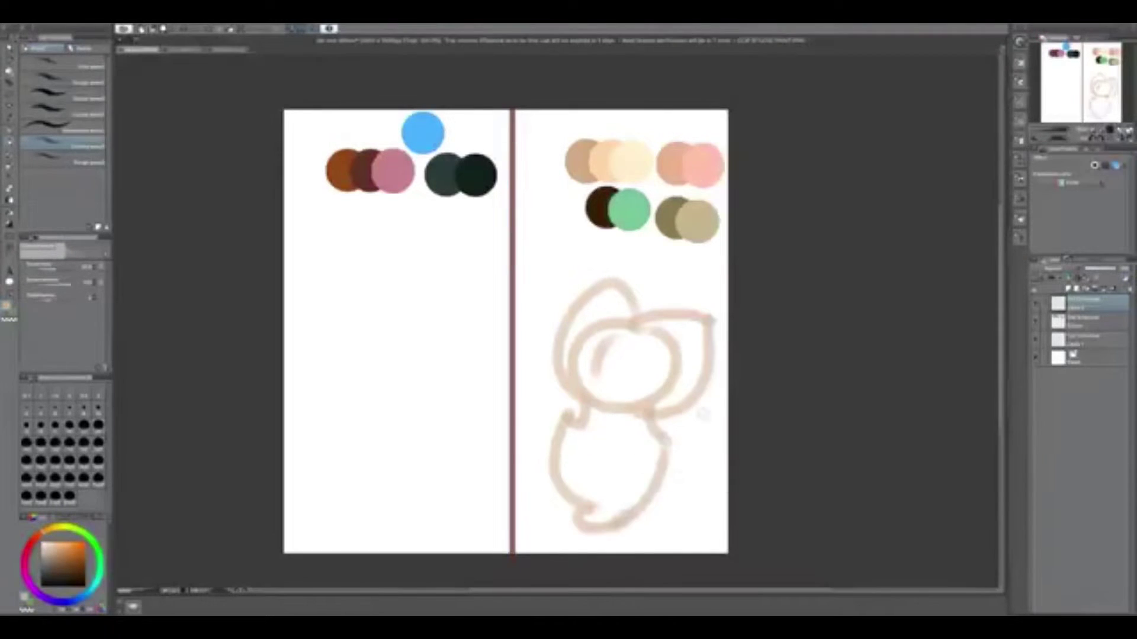
Add the cheek line at the lower left of the right character's head and touch up its left ear
scroll(738, 430, "up", 2)
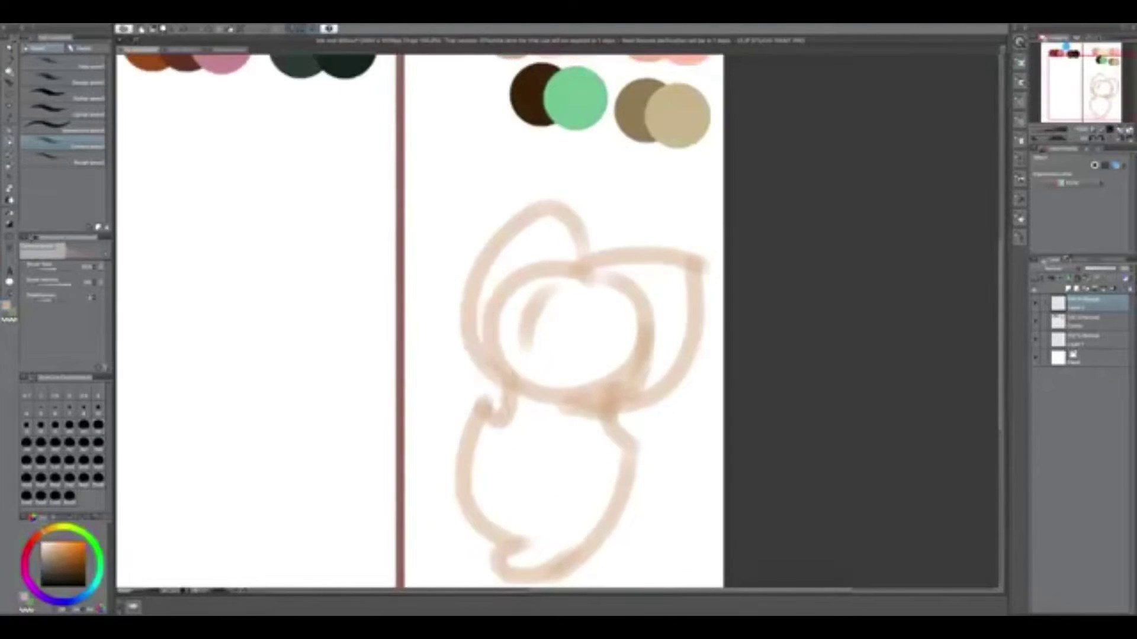
left_click_drag(503, 296, 468, 379)
scroll(562, 320, "up", 2)
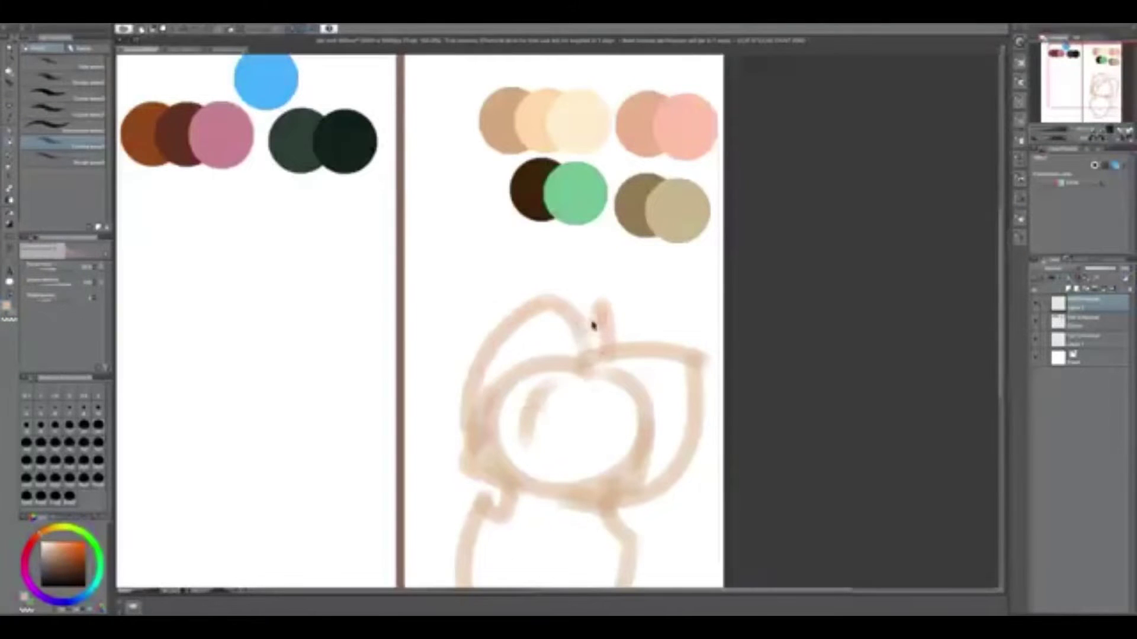
left_click_drag(599, 317, 604, 356)
key("ctrl+z")
left_click_drag(545, 297, 586, 343)
Draw the right character's round eye outlines with thick lashes in dark brown on a new layer, plus a small nose and mouth
left_click(65, 159)
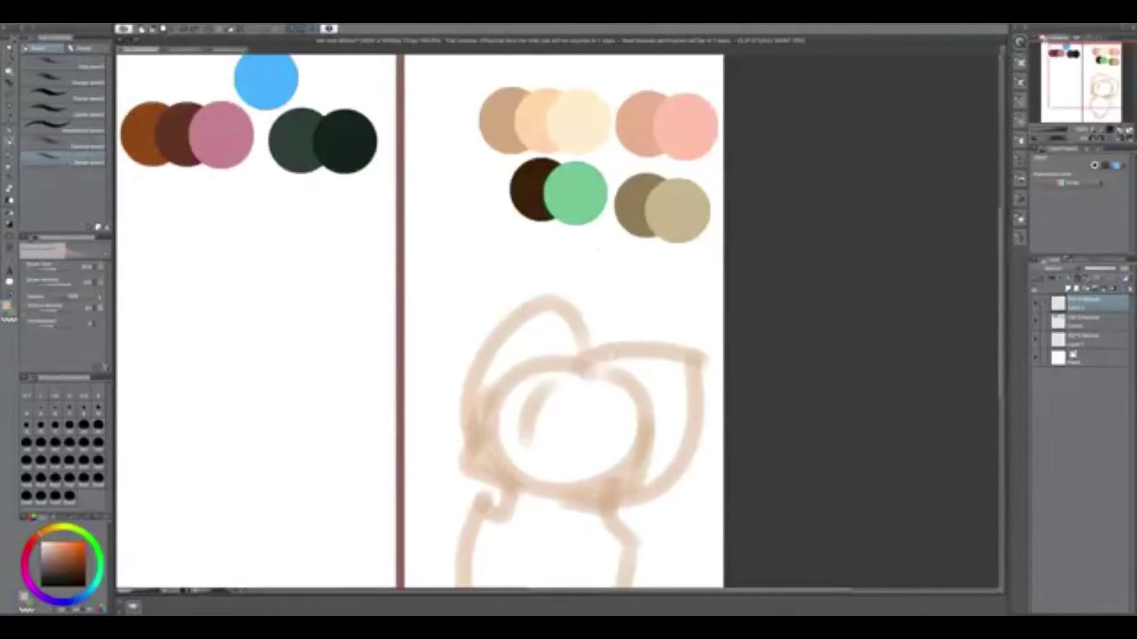
scroll(562, 273, "down", 3)
scroll(510, 212, "up", 2)
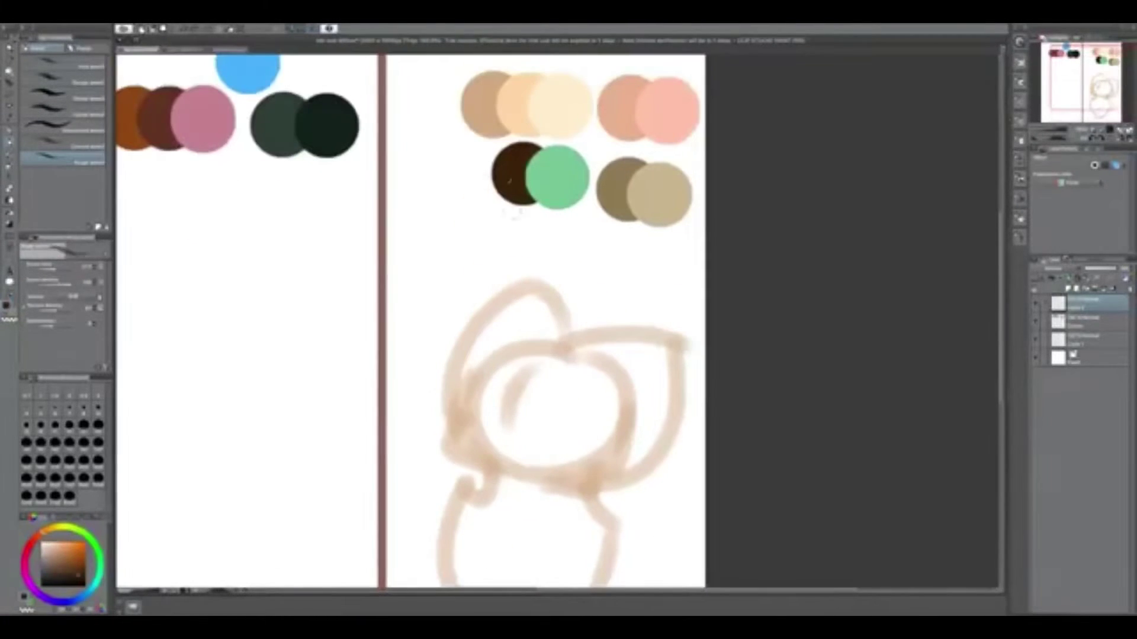
left_click_drag(539, 379, 530, 425)
key("ctrl+z")
left_click_drag(518, 352, 504, 418)
key("ctrl+z")
key("e")
mouse_move(583, 373)
left_mouse_down()
mouse_move(546, 419)
mouse_move(520, 417)
left_mouse_up()
key("p")
key("ctrl+z")
key("b")
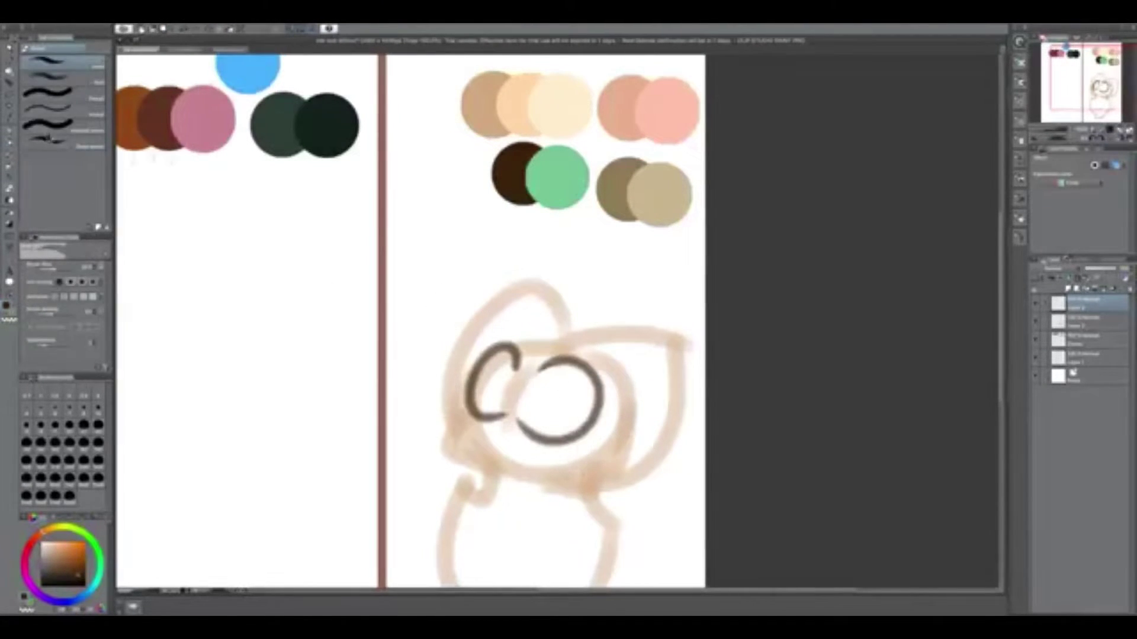
key("j")
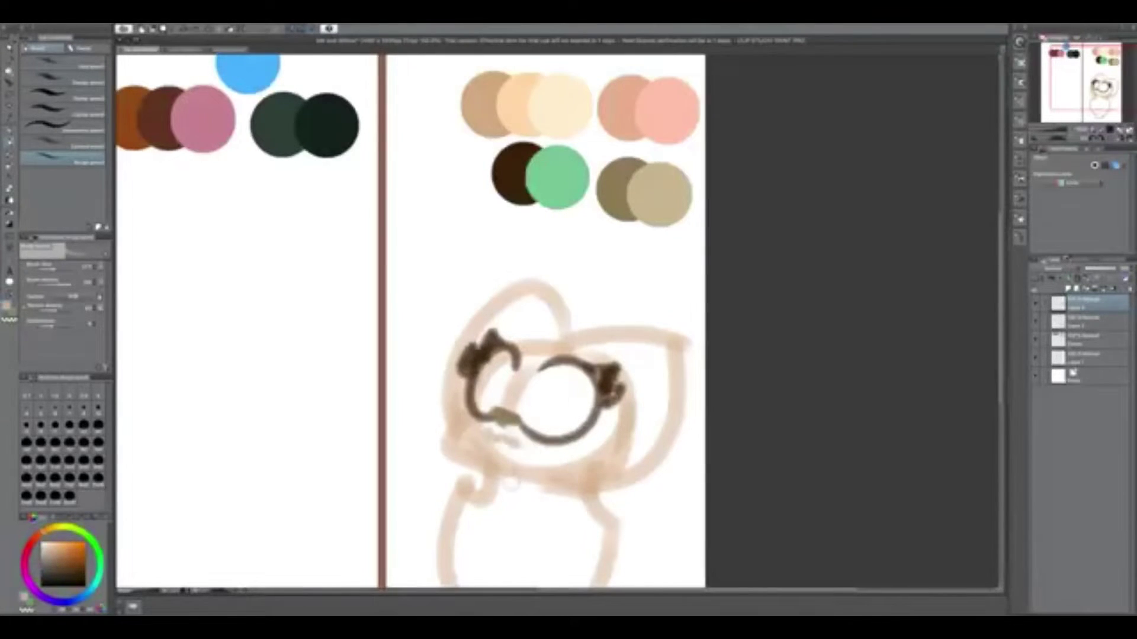
Paint green oval irises inside both eyes of the right character on a new layer
key("ctrl+shift+n")
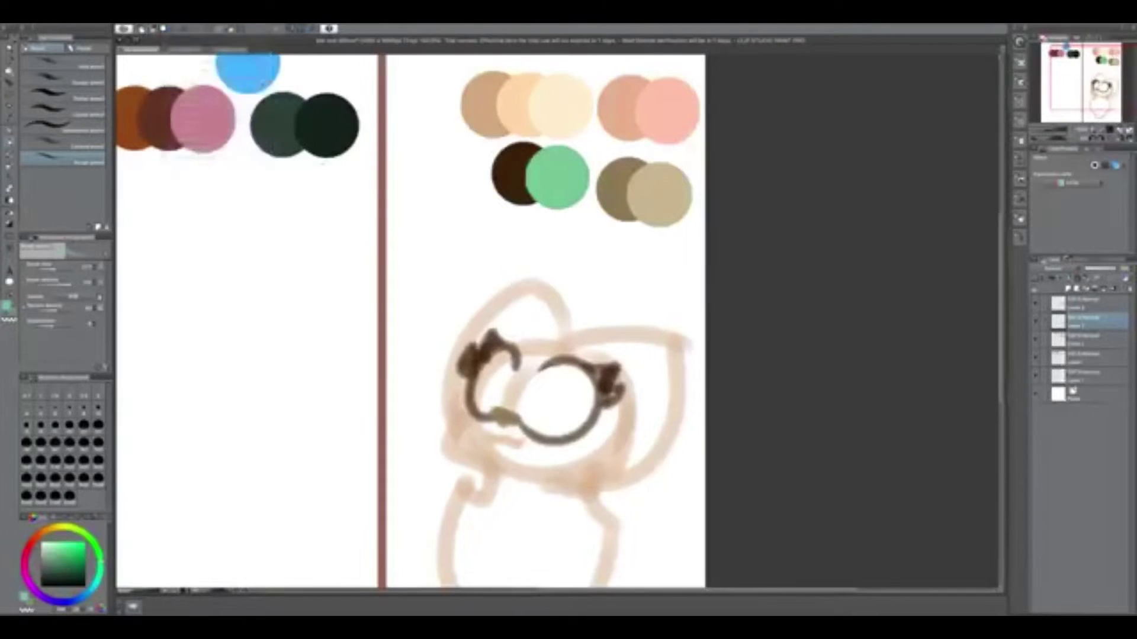
left_click_drag(539, 373, 560, 408)
key("e")
left_click_drag(485, 356, 503, 391)
key("b")
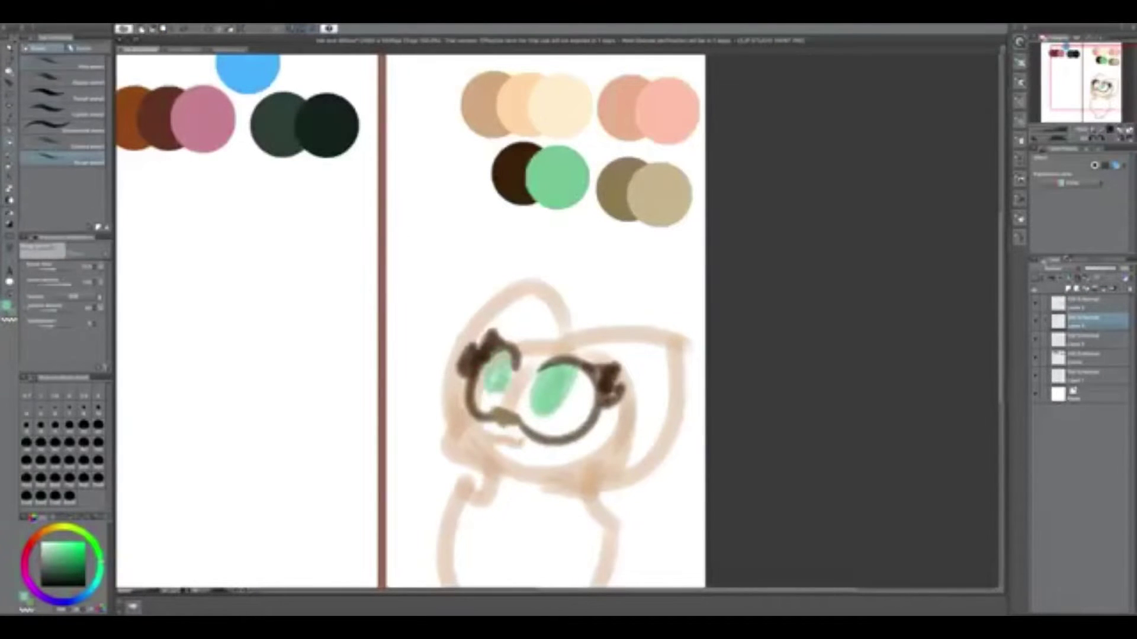
Sketch a pink hair tuft and a stroke across the nose bridge, and add olive-brown eyebrows on a new layer
left_click(570, 300, "alt")
key("ctrl+shift+n")
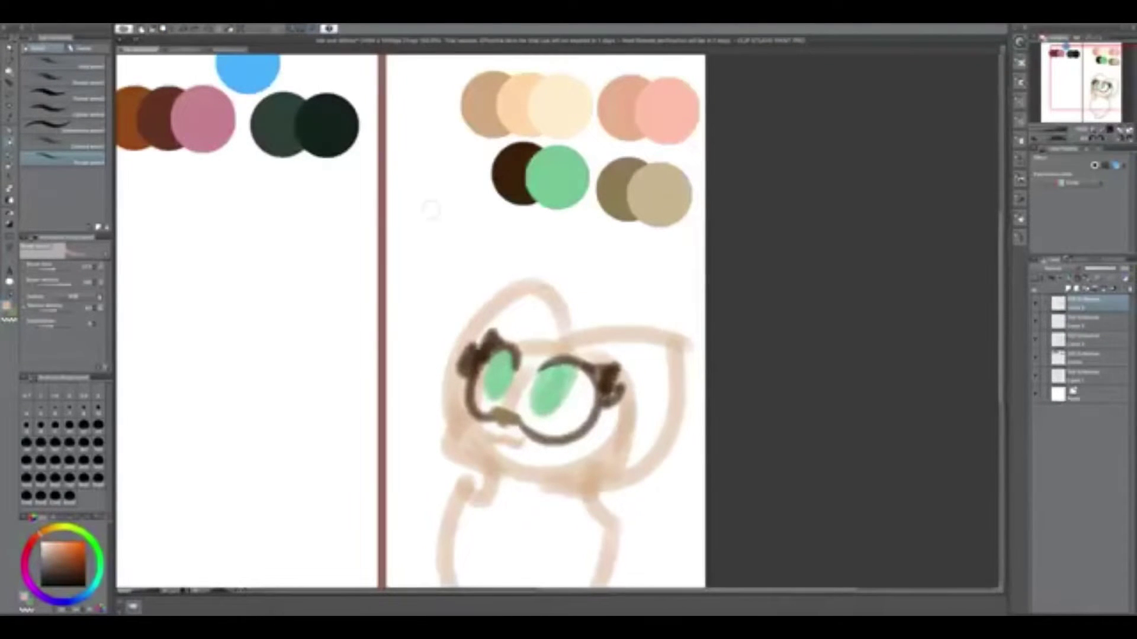
mouse_move(601, 340)
left_mouse_down()
mouse_move(468, 385)
mouse_move(551, 379)
left_mouse_up()
mouse_move(622, 287)
left_mouse_down()
mouse_move(588, 279)
mouse_move(599, 282)
left_mouse_up()
key("ctrl+shift+n")
left_click_drag(535, 334, 553, 355)
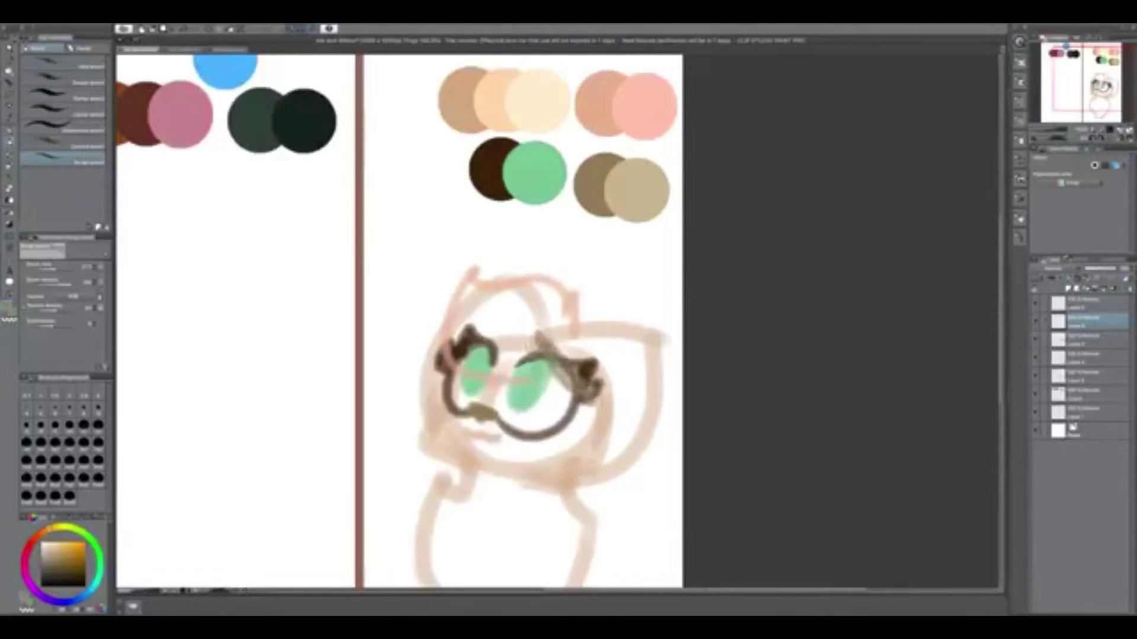
Draw the inner-ear line on the right character's large ear and merge the spare sketch layers
left_click_drag(352, 409, 492, 316)
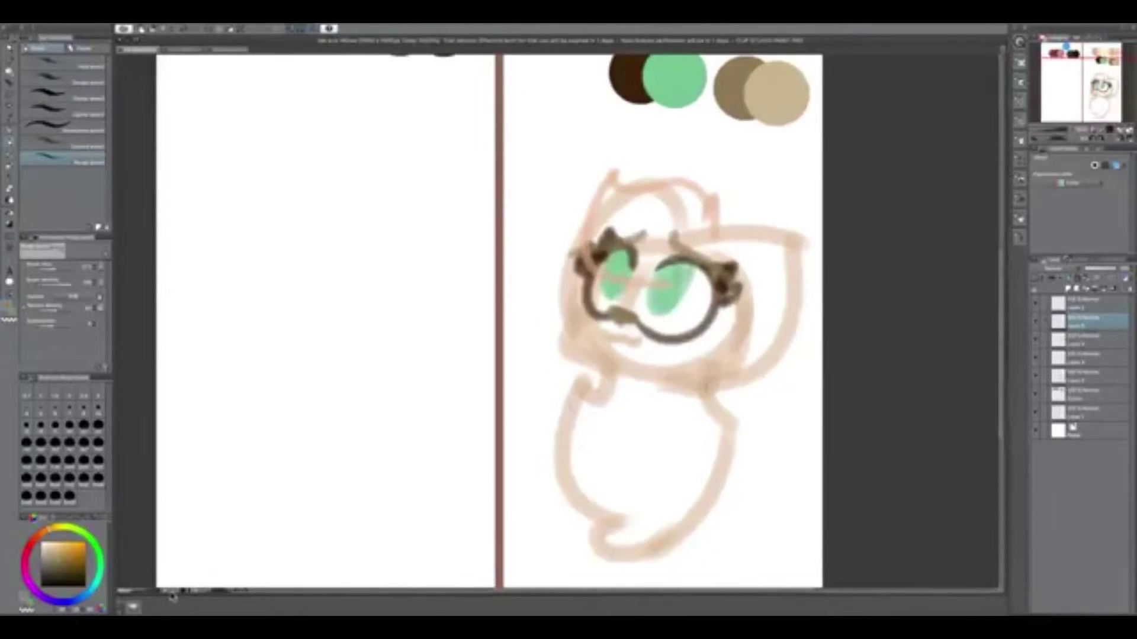
key("ctrl+minus")
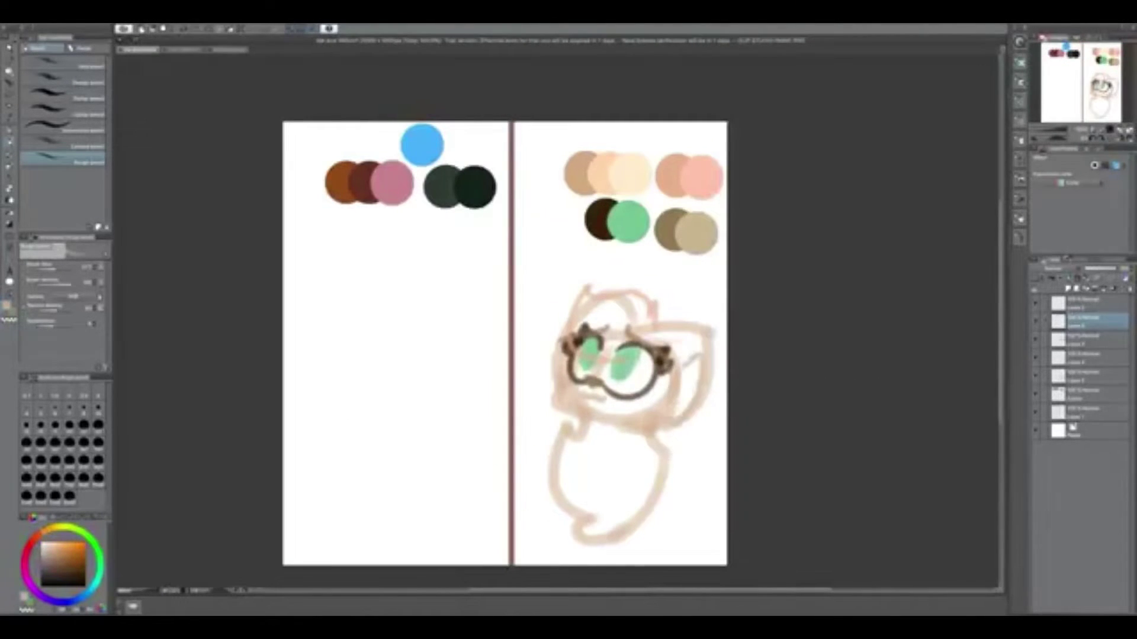
key("Delete")
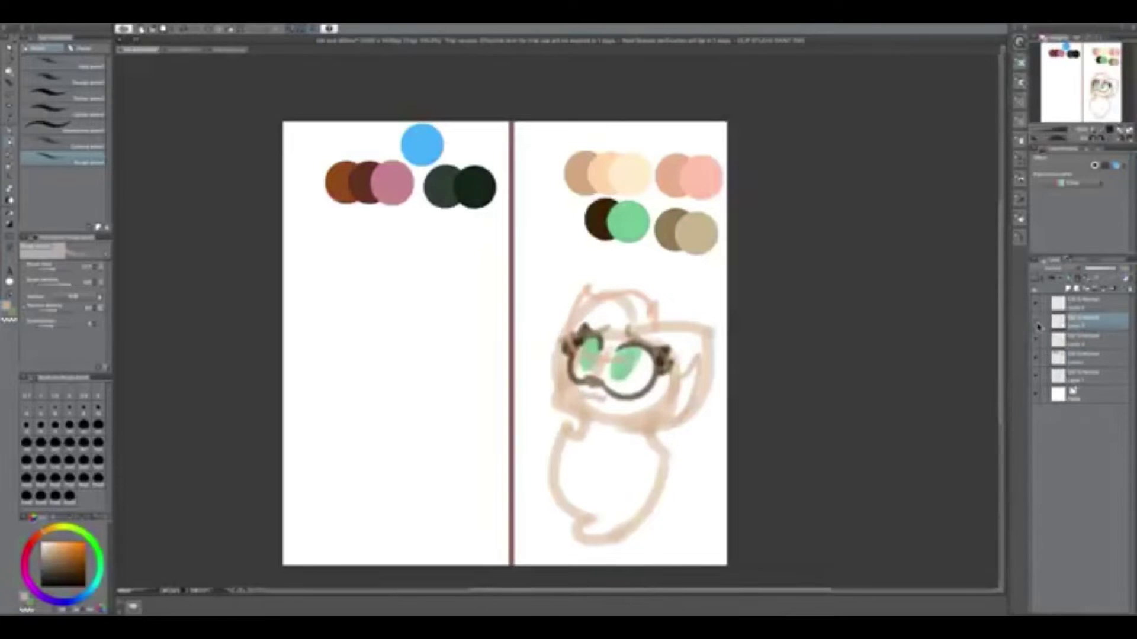
Sketch the left character's head circle in reddish brown on a new layer
key("ctrl+z")
mouse_move(374, 300)
left_mouse_down()
mouse_move(362, 323)
mouse_move(354, 348)
mouse_move(429, 319)
mouse_move(410, 306)
mouse_move(414, 316)
mouse_move(345, 370)
mouse_move(390, 313)
mouse_move(359, 325)
mouse_move(419, 342)
mouse_move(414, 320)
left_mouse_up()
key("ctrl+z")
key("ctrl+z")
scroll(468, 456, "up", 3)
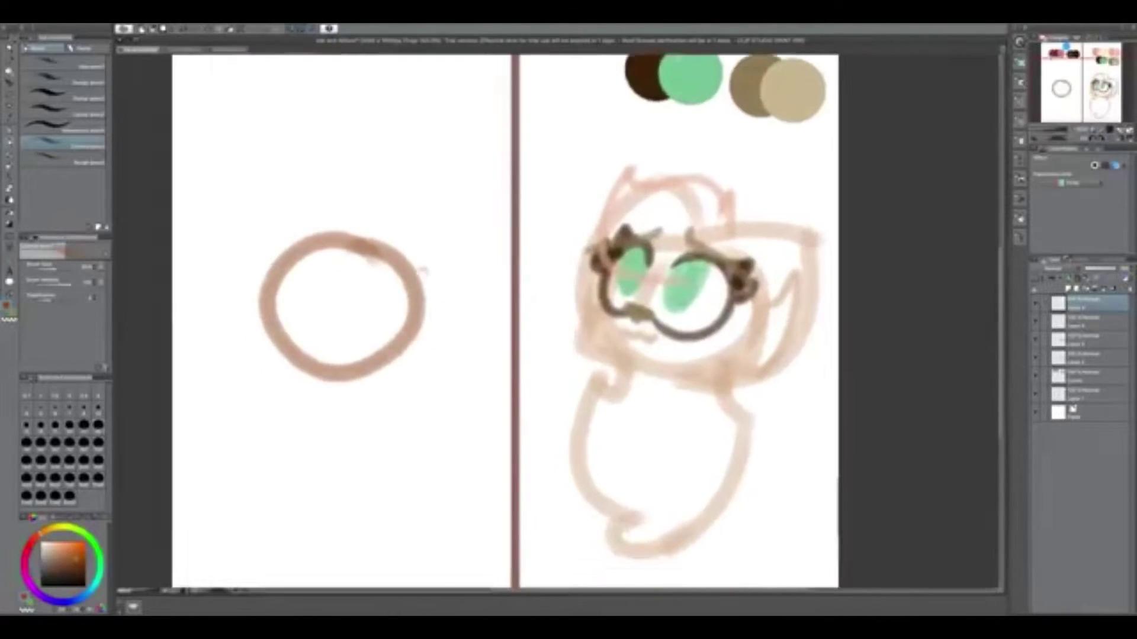
mouse_move(217, 225)
left_mouse_down()
mouse_move(355, 217)
mouse_move(213, 349)
left_mouse_up()
left_click_drag(213, 349, 199, 406)
key("ctrl+z")
mouse_move(197, 254)
left_mouse_down()
mouse_move(190, 393)
mouse_move(272, 310)
mouse_move(234, 253)
mouse_move(266, 436)
left_mouse_up()
key("ctrl+z")
key("ctrl+z")
key("ctrl+z")
key("ctrl+z")
left_click_drag(335, 262, 302, 416)
key("ctrl+z")
key("ctrl+z")
Sketch the left character's two ears around the head circle, thicken the left ear's outer edge and add its inner line
left_click_drag(335, 262, 302, 415)
left_click_drag(415, 356, 399, 301)
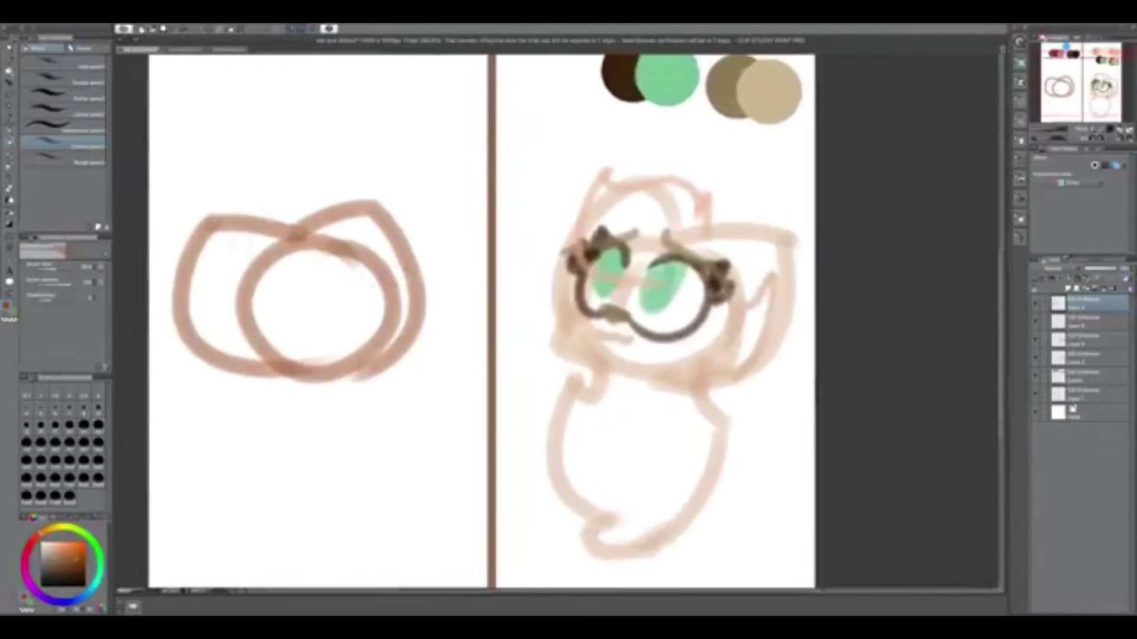
mouse_move(175, 225)
left_mouse_down()
mouse_move(302, 237)
mouse_move(278, 379)
left_mouse_up()
key("ctrl+z")
key("ctrl+z")
left_click_drag(299, 235, 278, 379)
left_click_drag(189, 297, 233, 309)
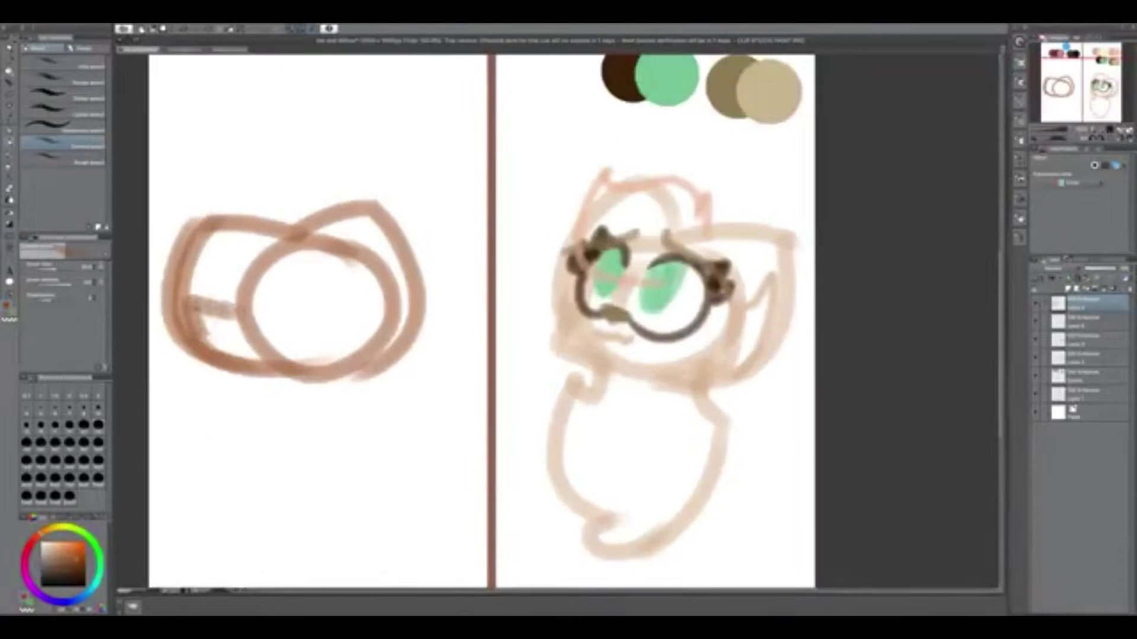
left_click_drag(302, 237, 361, 243)
key("ctrl+z")
Sketch the left character's neck, notched shoulder and curved body below the head
left_click_drag(344, 322, 351, 251)
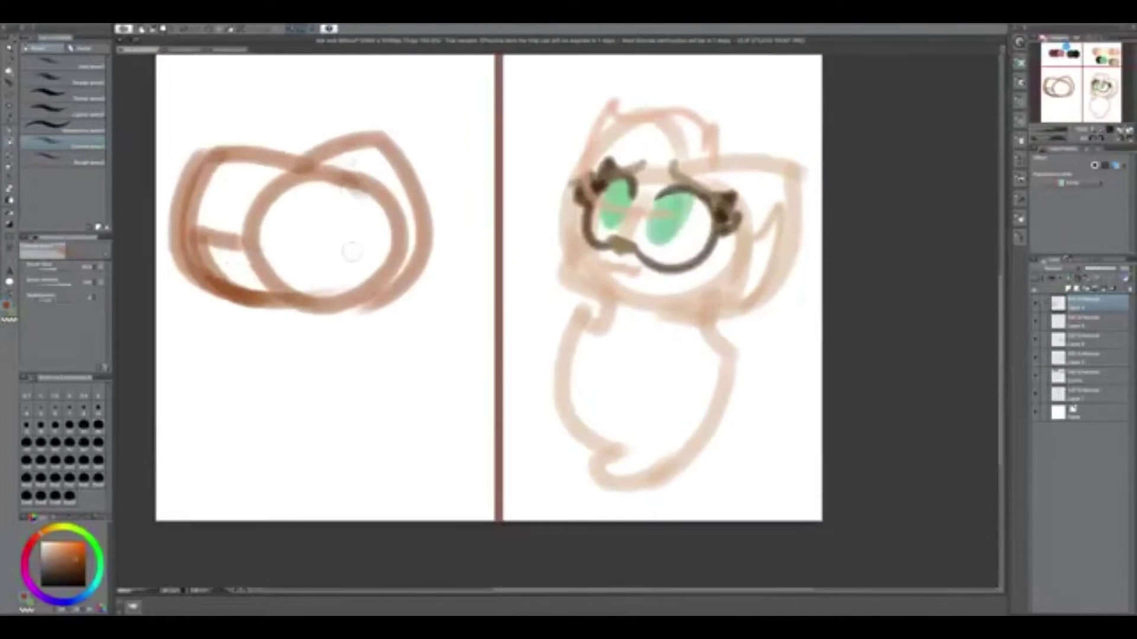
mouse_move(366, 293)
left_mouse_down()
mouse_move(379, 452)
mouse_move(429, 465)
left_mouse_up()
left_click_drag(278, 308, 379, 503)
key("ctrl+z")
key("ctrl+z")
left_click_drag(274, 305, 384, 454)
mouse_move(370, 293)
left_mouse_down()
mouse_move(426, 438)
mouse_move(340, 471)
left_mouse_up()
mouse_move(273, 282)
left_mouse_down()
mouse_move(248, 379)
mouse_move(361, 491)
left_mouse_up()
key("ctrl+z")
Erase the extra inner line of the left body, and lasso and move the body's right side slightly inward
key("b")
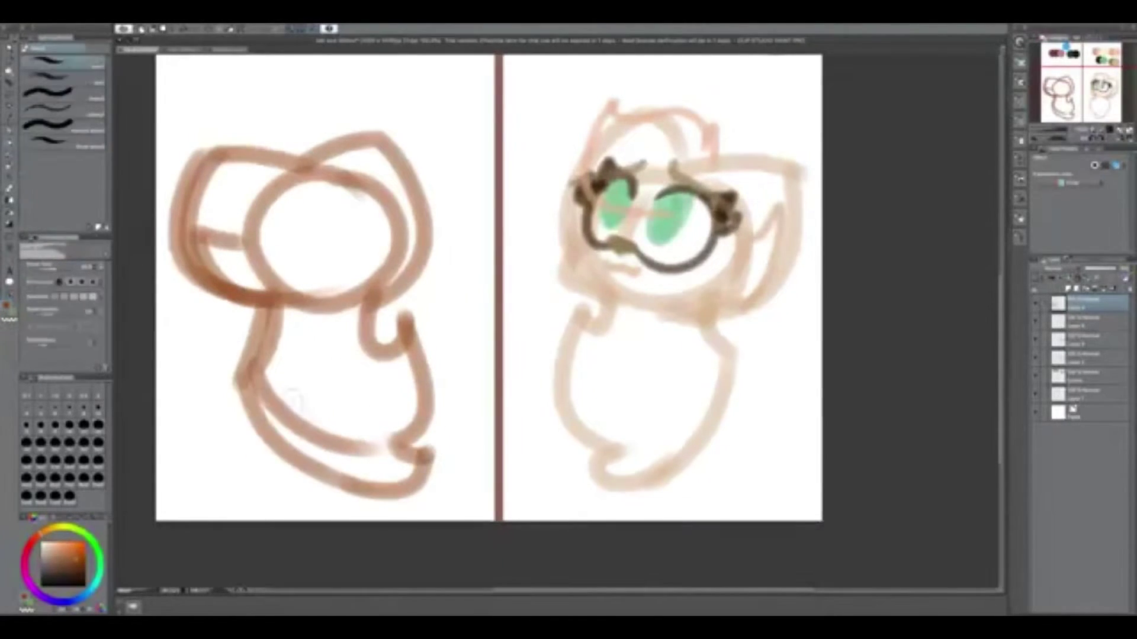
left_click_drag(316, 340, 290, 404)
scroll(290, 405, "down", 3)
key("m")
left_click_drag(345, 274, 467, 496)
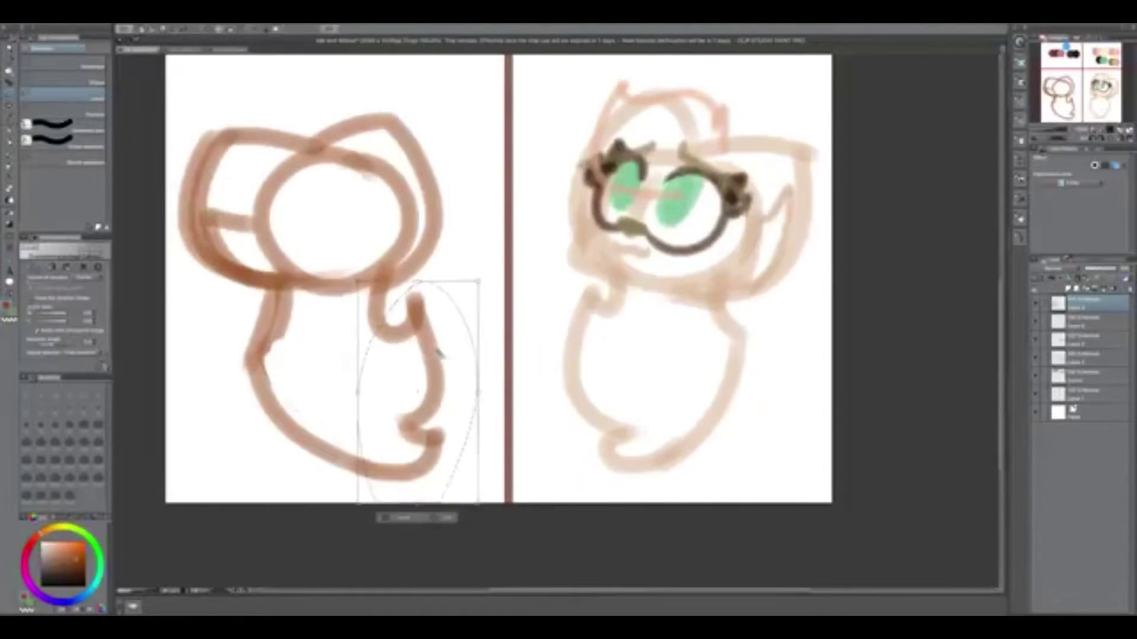
left_click(431, 512)
scroll(444, 406, "up", 3)
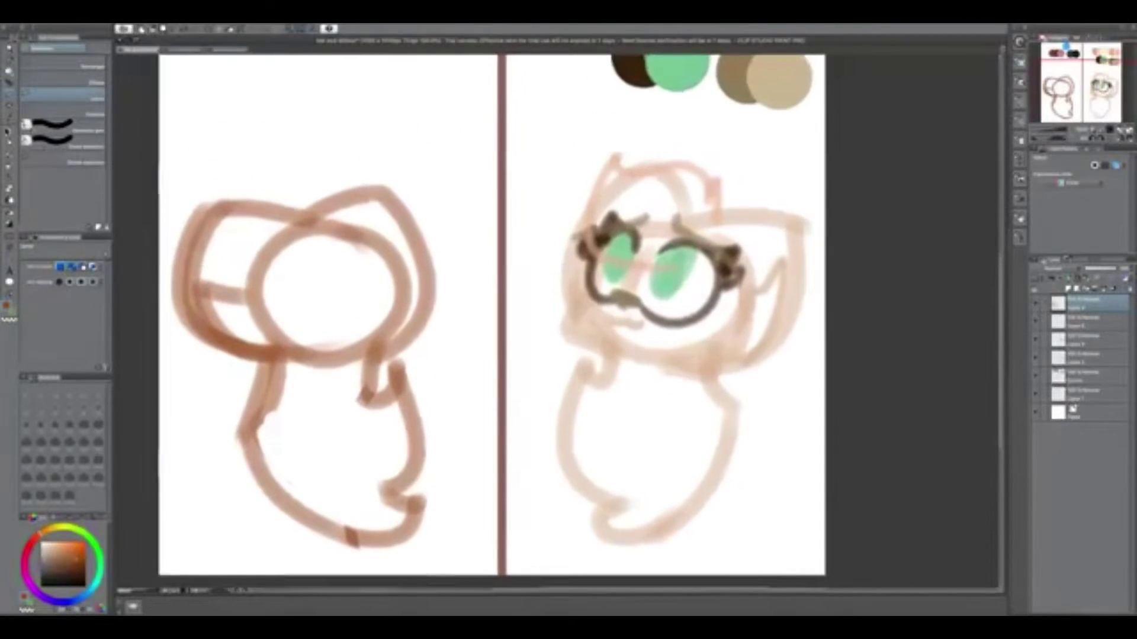
Redraw the right outline of the left character's body farther out and clean up the shoulder corner with the Eraser
key("b")
key("ctrl+z")
left_click_drag(403, 365, 414, 497)
left_click_drag(391, 385, 409, 492)
key("e")
left_click_drag(382, 355, 406, 385)
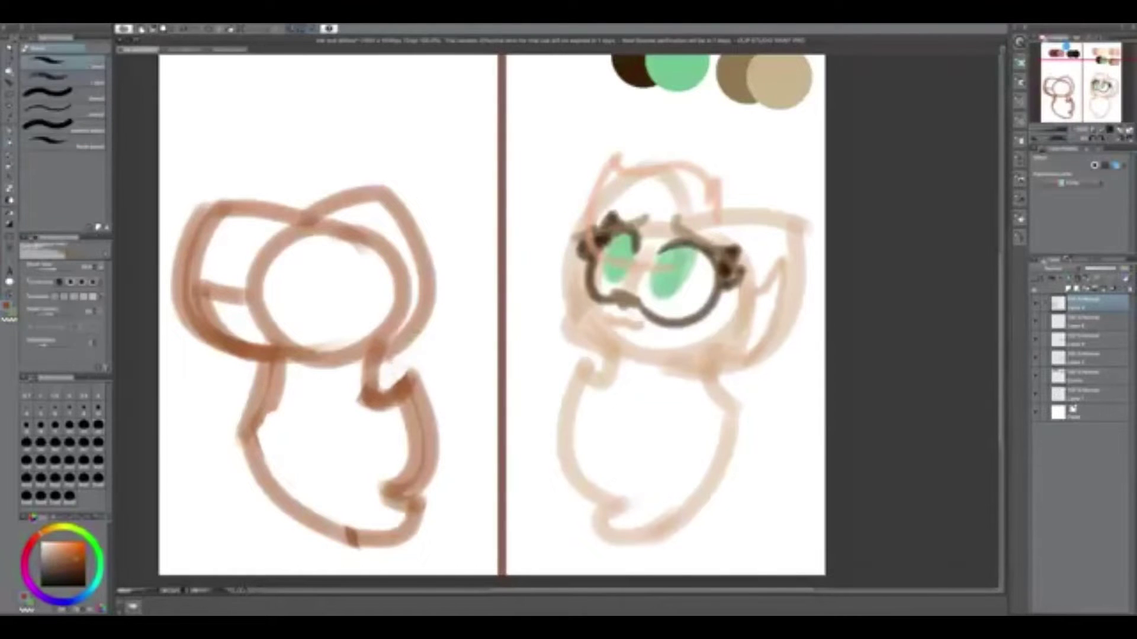
Draw a small tilted cross guide in dark green on the left character's face on a new layer
scroll(322, 278, "up", 5)
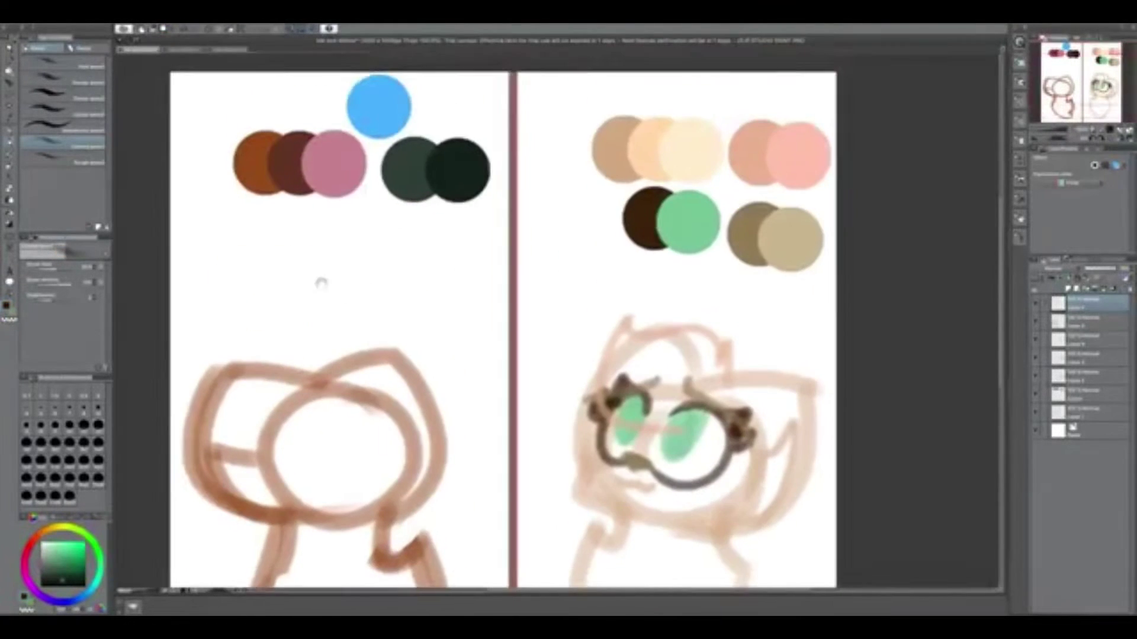
mouse_move(346, 356)
left_mouse_down()
mouse_move(340, 444)
mouse_move(391, 418)
mouse_move(376, 364)
mouse_move(379, 388)
mouse_move(403, 402)
left_mouse_up()
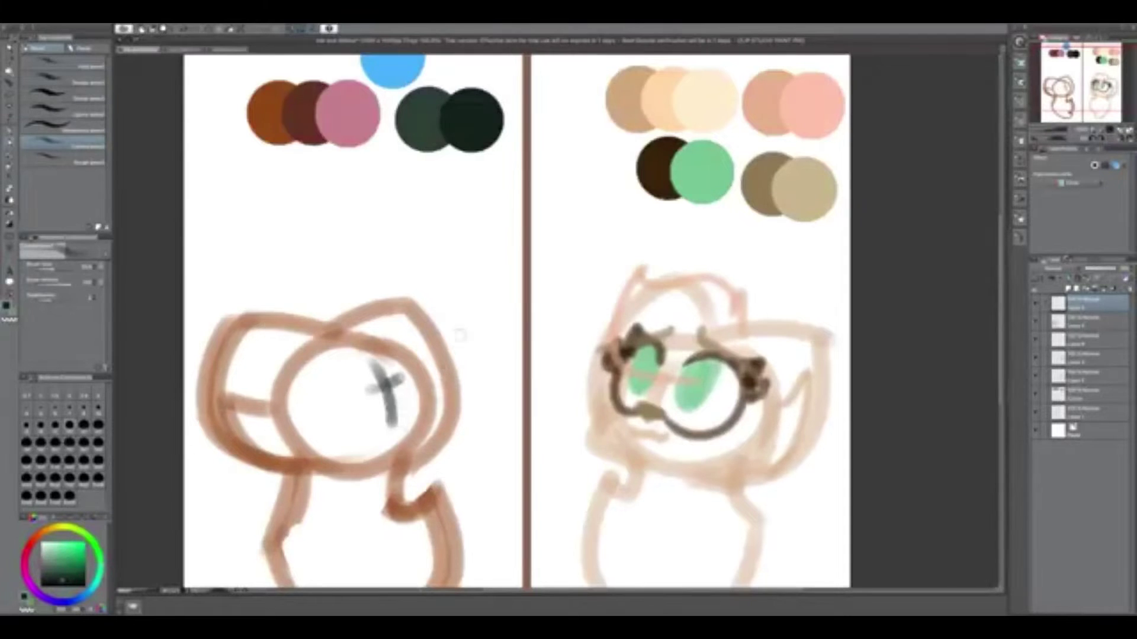
mouse_move(445, 331)
left_mouse_down()
mouse_move(386, 369)
mouse_move(459, 281)
mouse_move(476, 323)
left_mouse_up()
Erase the left character's right ear on its sketch layer and redraw it as a broader shape behind the head
left_click(1083, 320)
key("e")
left_click_drag(355, 299, 450, 437)
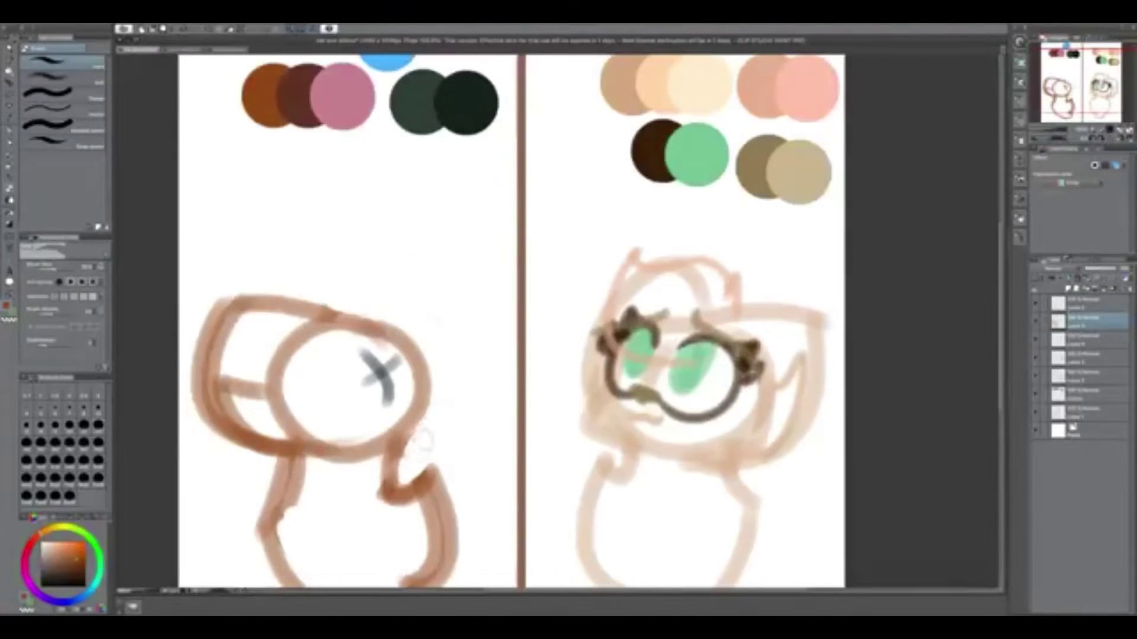
key("p")
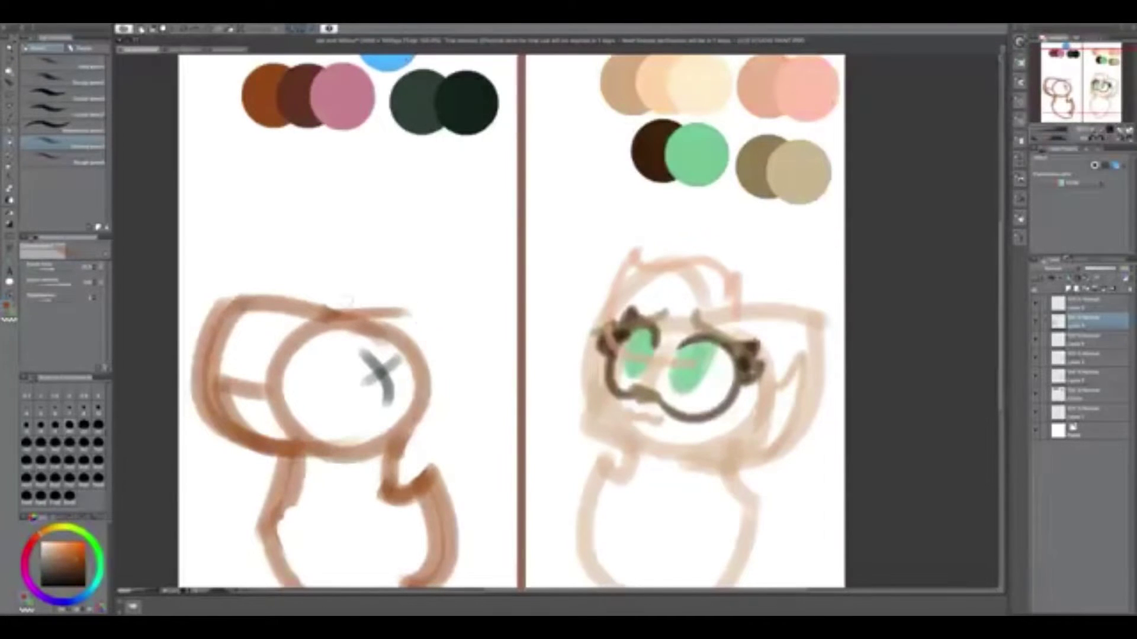
left_click_drag(289, 300, 438, 402)
left_click_drag(439, 338, 437, 450)
left_click_drag(454, 292, 443, 252)
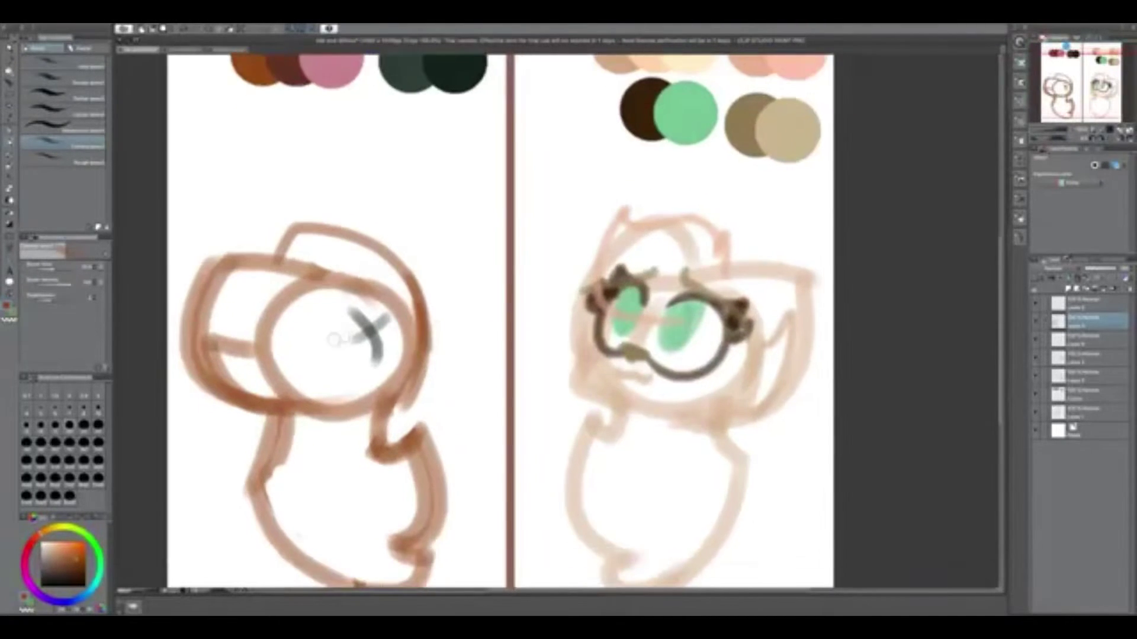
left_click(372, 332, "alt")
left_click_drag(342, 322, 359, 378)
key("ctrl+z")
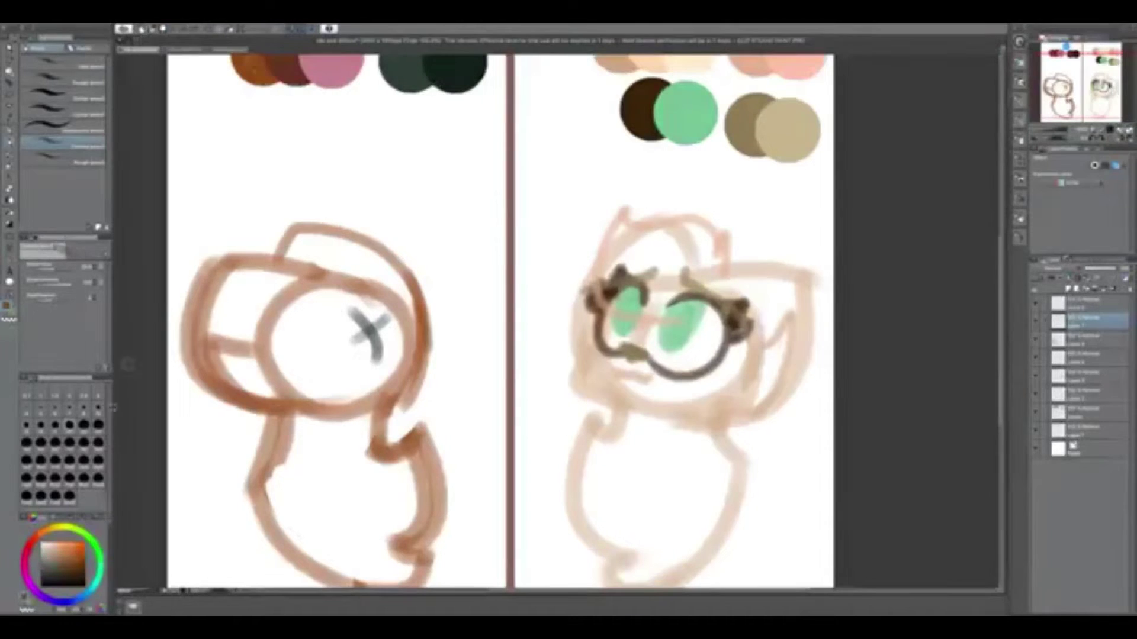
left_click_drag(338, 308, 356, 379)
key("ctrl+z")
left_click_drag(334, 304, 355, 373)
key("ctrl+z")
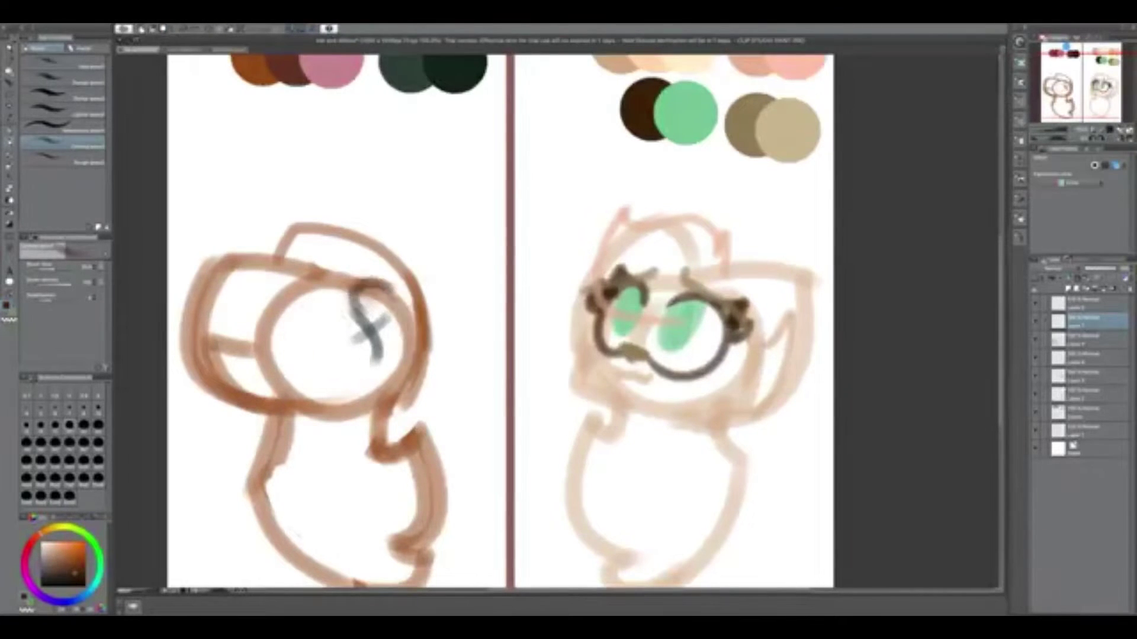
left_click_drag(356, 319, 408, 323)
left_click_drag(355, 307, 349, 373)
key("ctrl+z")
key("ctrl+z")
Draw the left character's two round eye outlines in dark brown on either side of the cross guide
left_click_drag(356, 305, 362, 364)
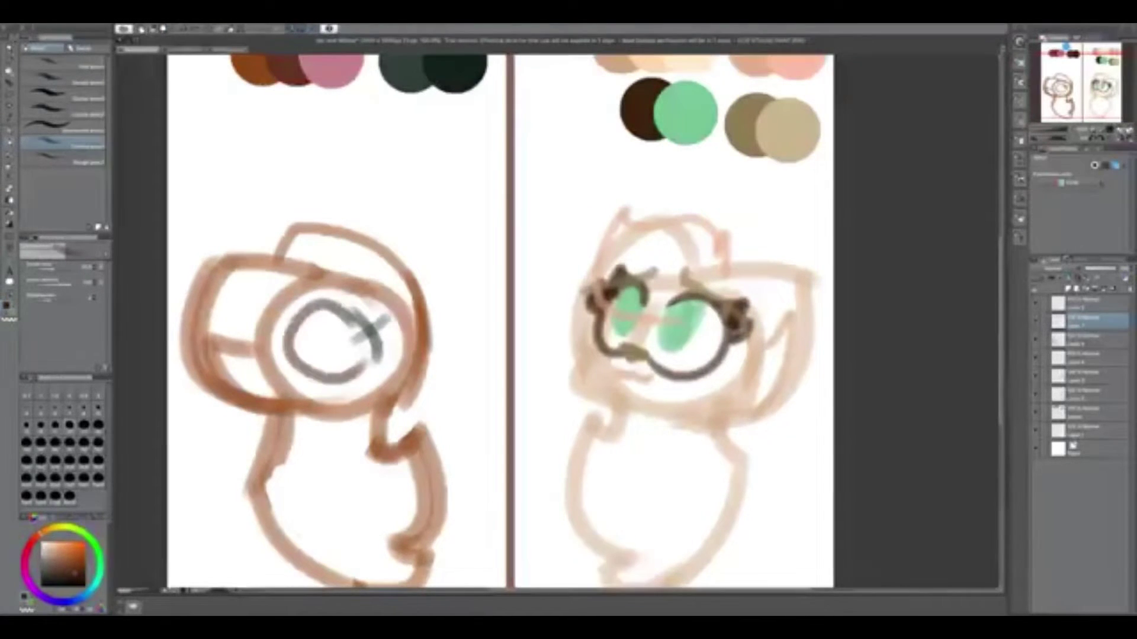
left_click_drag(379, 289, 364, 332)
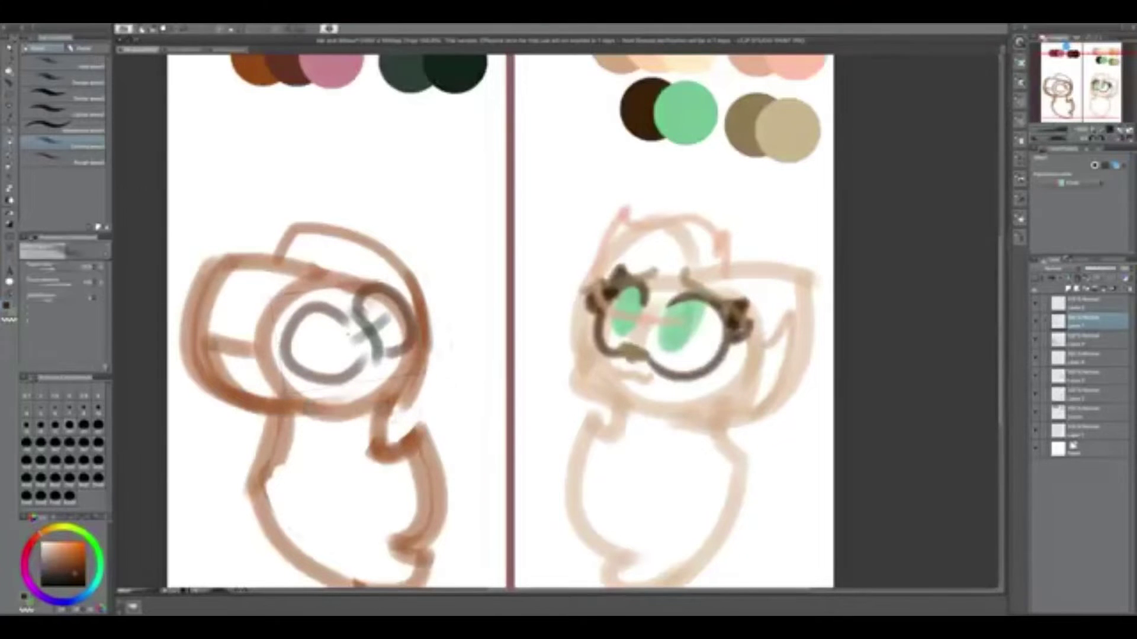
Draw thick dark lash clumps at the outer corners of both of the left character's eyes
key("ctrl+z")
left_click_drag(296, 299, 279, 364)
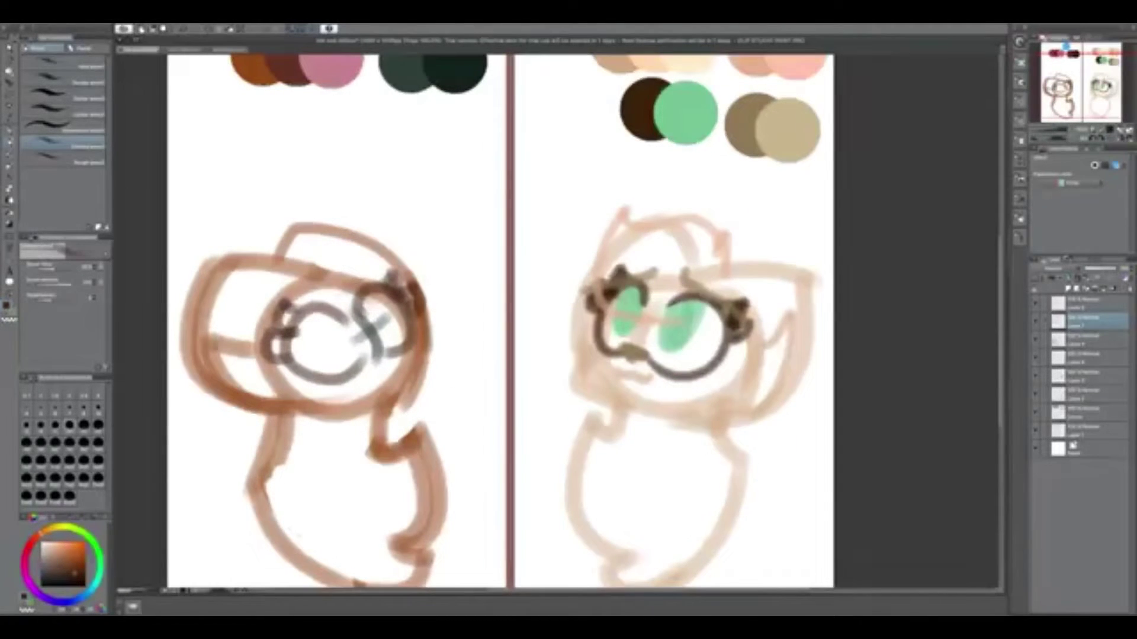
left_click_drag(290, 308, 279, 355)
Fill the left character's two irises with the palette's sky blue and dab in a pink nose
scroll(331, 319, "up", 3)
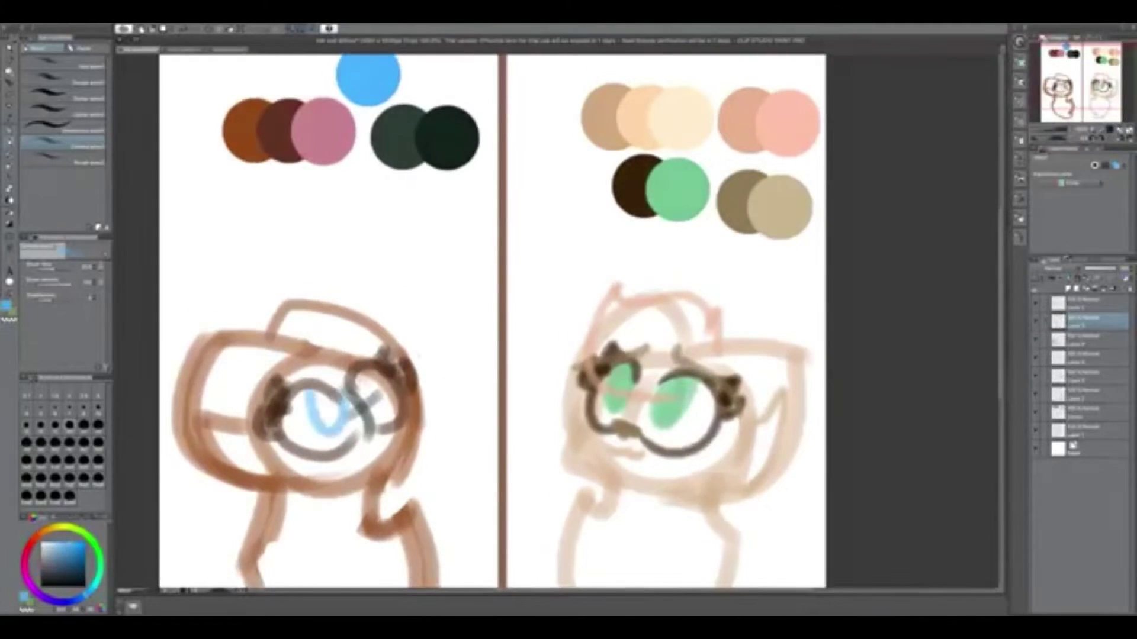
left_click_drag(320, 397, 331, 426)
scroll(355, 327, "down", 1)
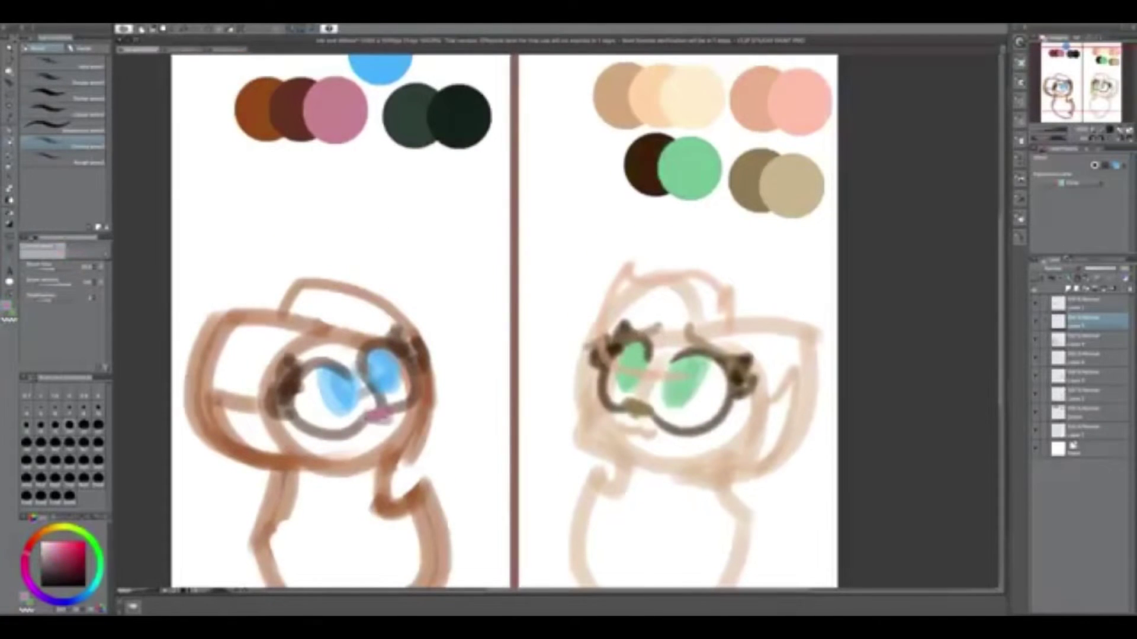
Clean up the cross guide between the left character's eyes and redraw the pink nose with a small brown mouth beneath
key("ctrl+z")
scroll(331, 320, "down", 1)
key("b")
left_click(1095, 339)
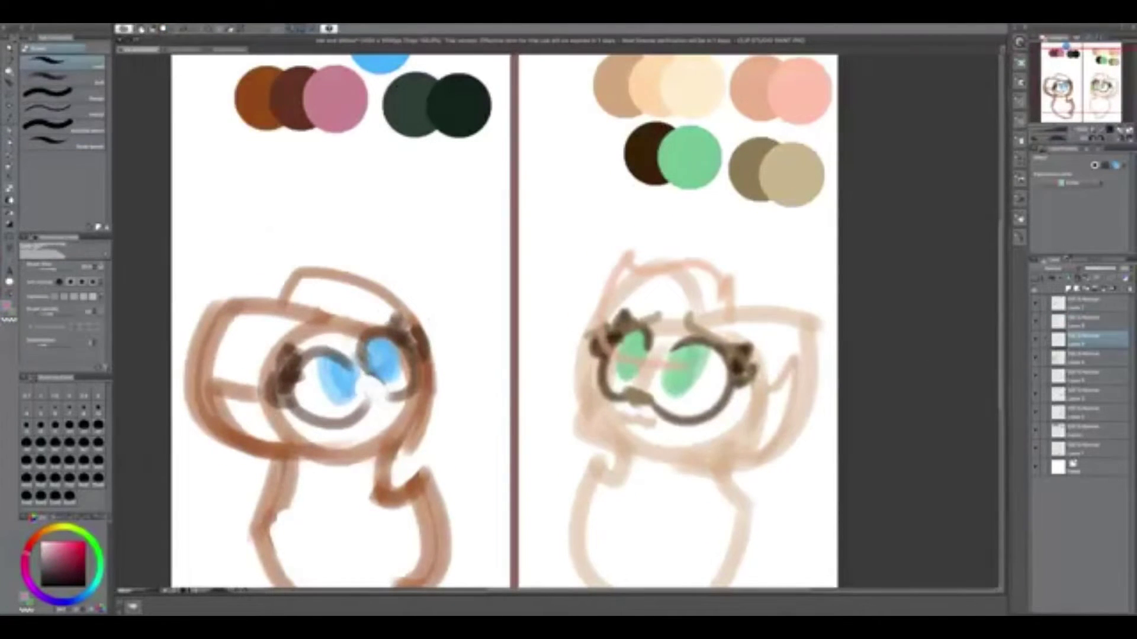
left_click(1068, 322)
key("p")
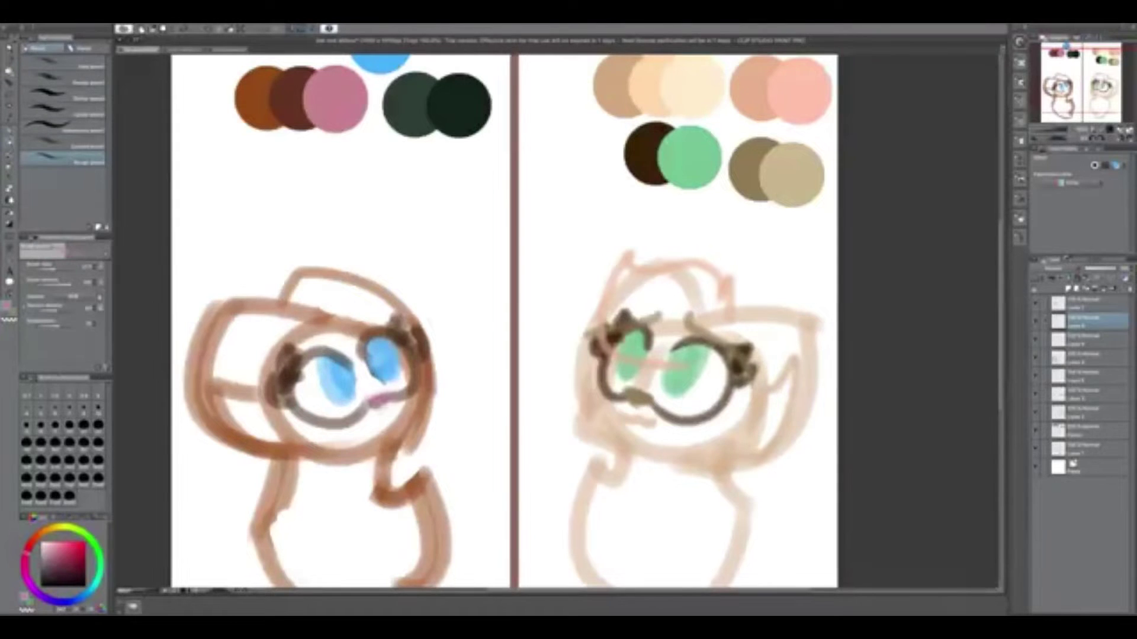
scroll(482, 330, "up", 1)
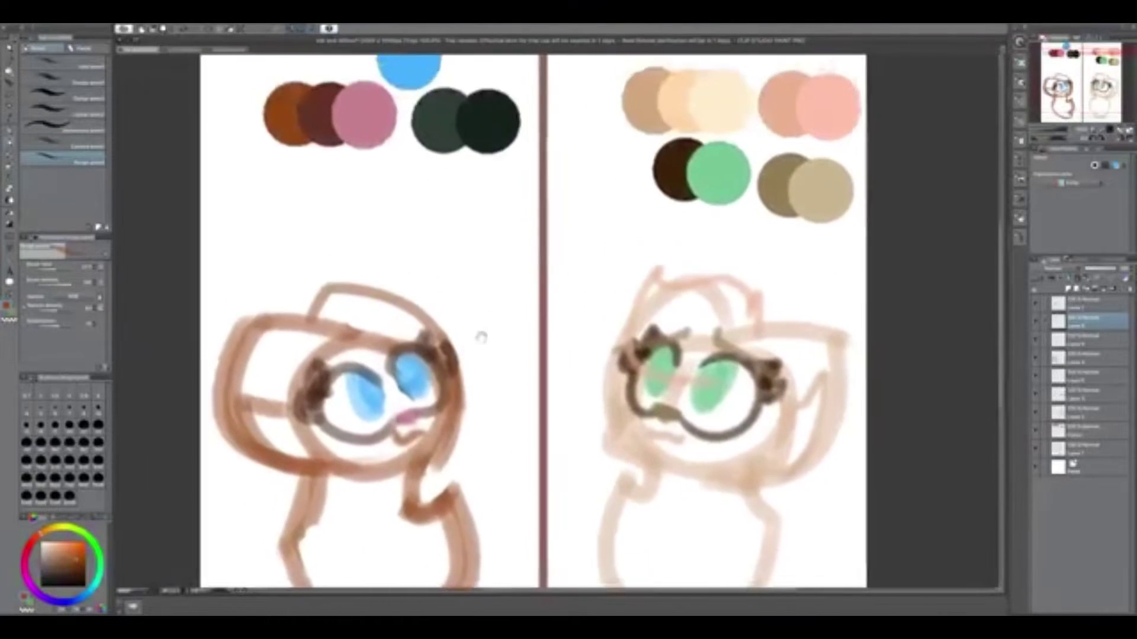
Sketch the left character's brown fringe with a curl over the forehead and rough tufts along the cheeks
scroll(457, 304, "down", 1)
scroll(456, 304, "up", 2)
mouse_move(331, 358)
left_mouse_down()
mouse_move(342, 313)
mouse_move(384, 331)
mouse_move(409, 414)
left_mouse_up()
scroll(414, 355, "down", 3)
mouse_move(269, 314)
left_mouse_down()
mouse_move(255, 355)
mouse_move(340, 382)
left_mouse_up()
key("ctrl+z")
scroll(448, 199, "up", 2)
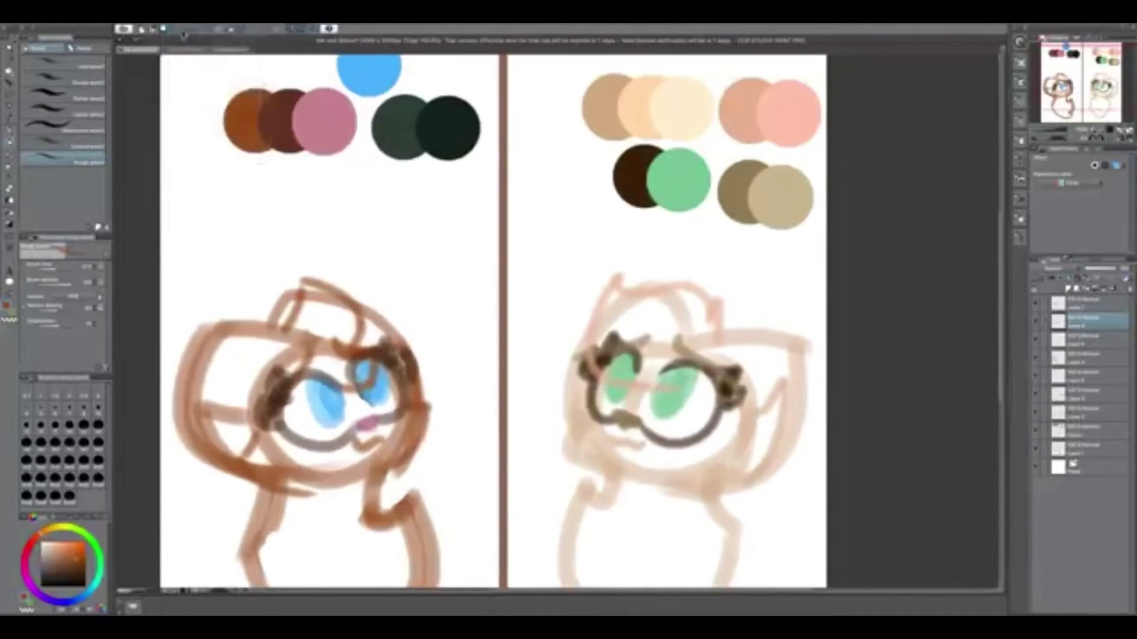
Sketch a dark green bandana around the left character's neck and upper body, with a knot on the outer side
left_click(399, 127, "alt")
scroll(473, 326, "down", 3)
left_click_drag(269, 343, 408, 336)
mouse_move(261, 320)
left_mouse_down()
mouse_move(260, 355)
mouse_move(379, 408)
left_mouse_up()
key("ctrl+z")
left_click_drag(267, 379, 417, 438)
mouse_move(412, 338)
left_mouse_down()
mouse_move(477, 435)
mouse_move(421, 442)
left_mouse_up()
key("ctrl+z")
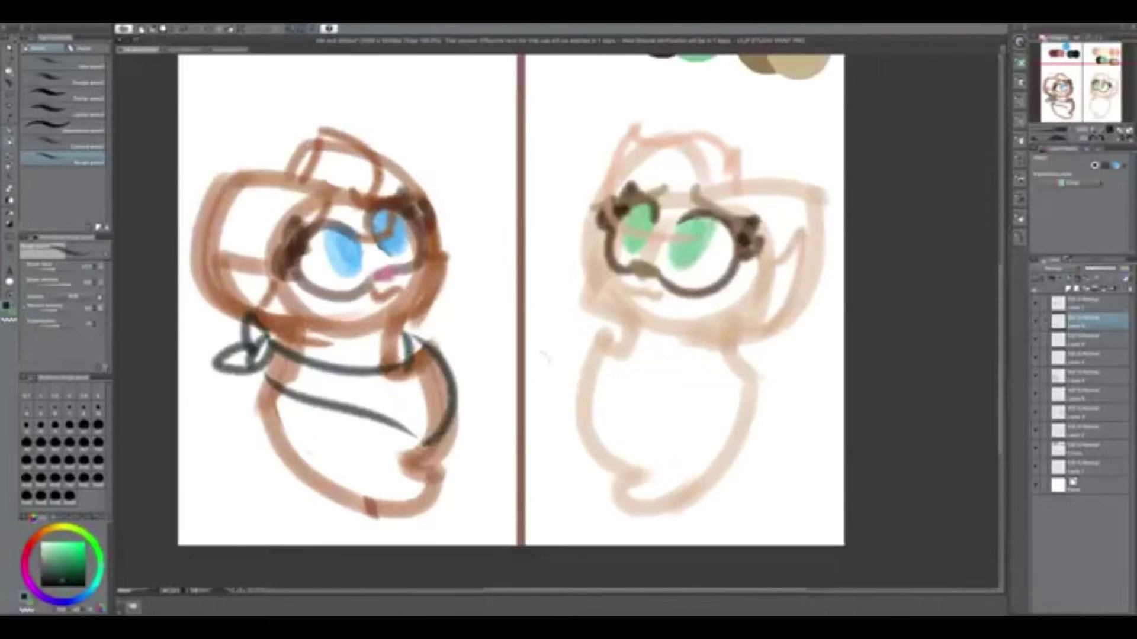
Tidy the bandana's lower edge with the Eraser and fill the bandana with wavy vertical pattern lines in dark green
left_click_drag(415, 385, 397, 357)
left_click_drag(234, 344, 441, 424)
key("ctrl+z")
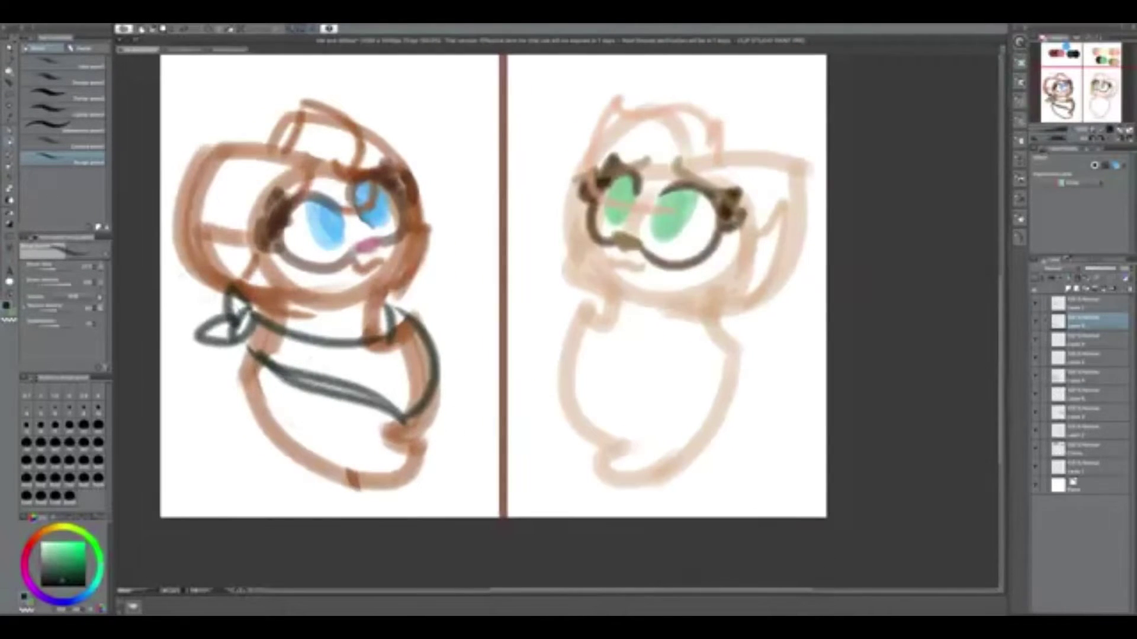
key("b")
left_click_drag(552, 304, 546, 372)
key("p")
left_click(51, 158)
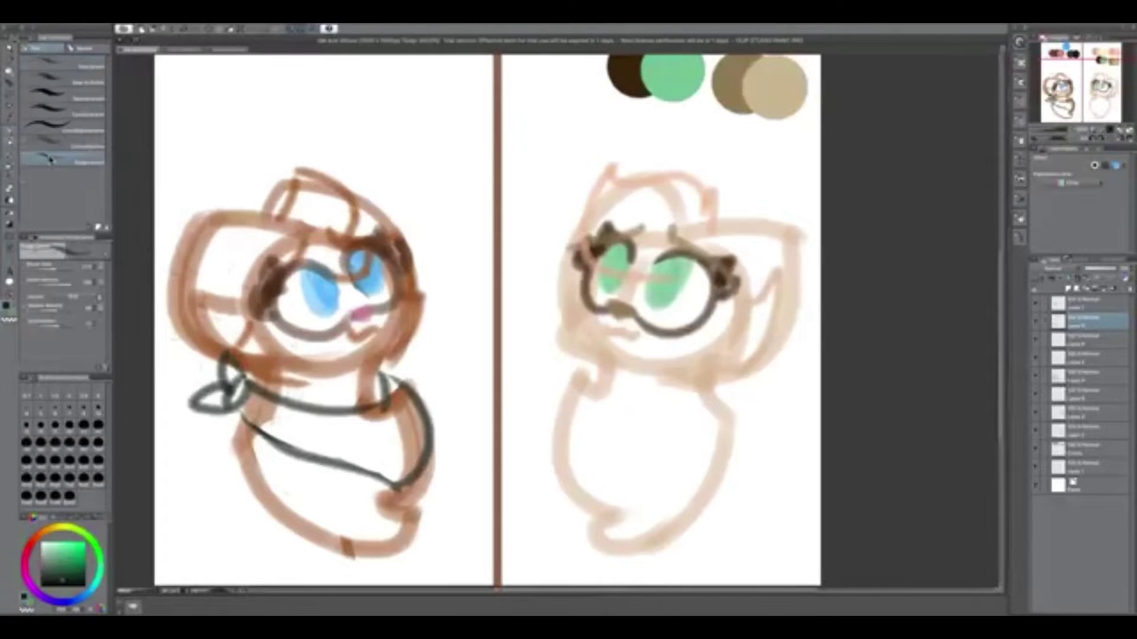
left_click_drag(412, 359, 380, 372)
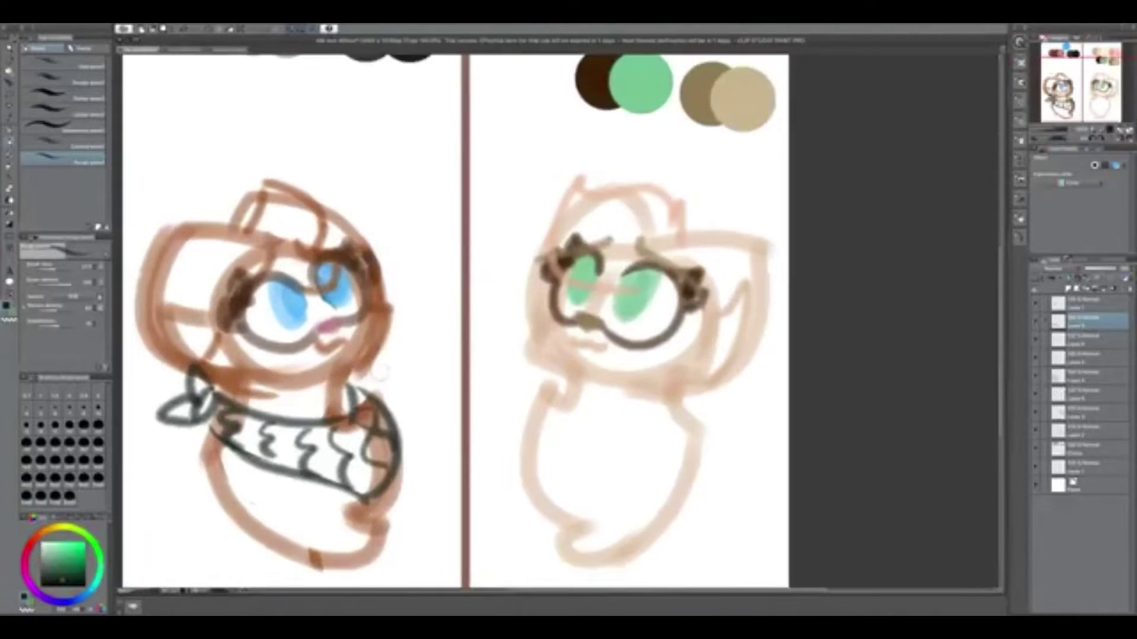
Sketch a small light orange flower over the divider between the palettes and merge the sketch layers into one renamed layer
left_click(168, 596)
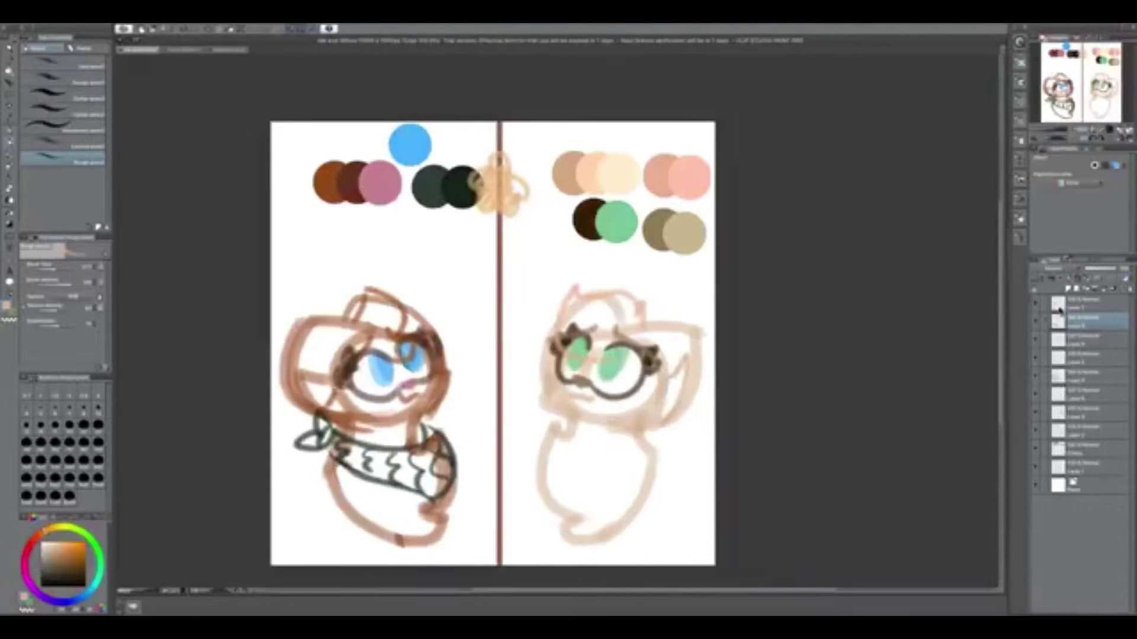
key("ctrl+e")
key("ctrl+e")
key("ctrl+e")
key("ctrl+e")
key("ctrl+e")
key("ctrl+e")
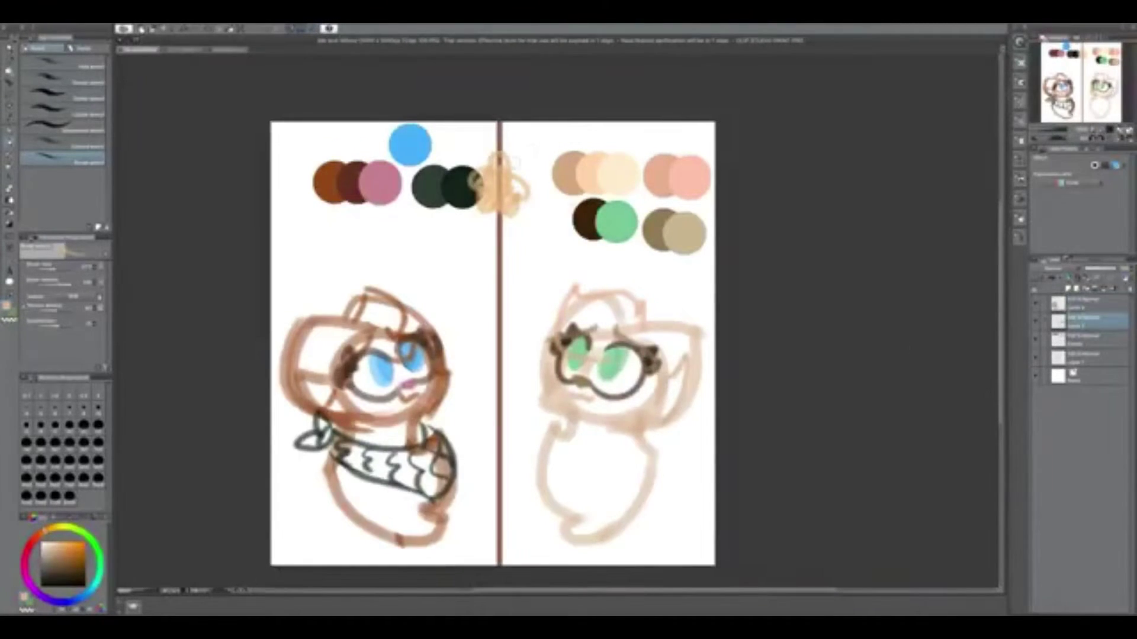
left_click(1084, 322)
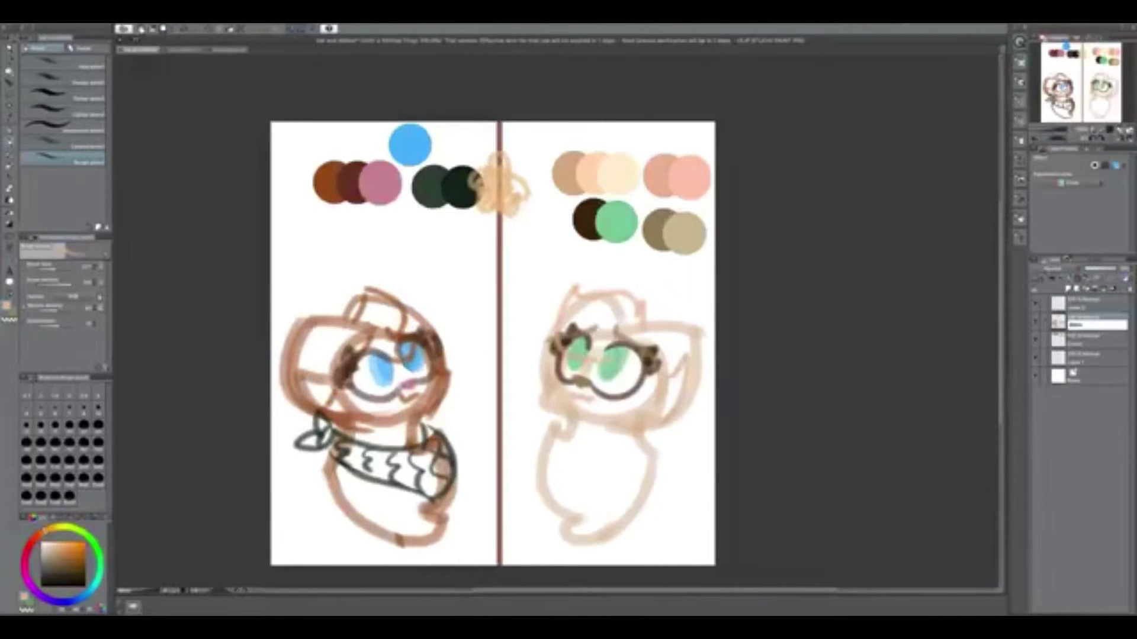
Draw clean light brown line art for the right character's large ear on new layers above the sketch
left_click(1090, 303)
scroll(585, 409, "up", 3)
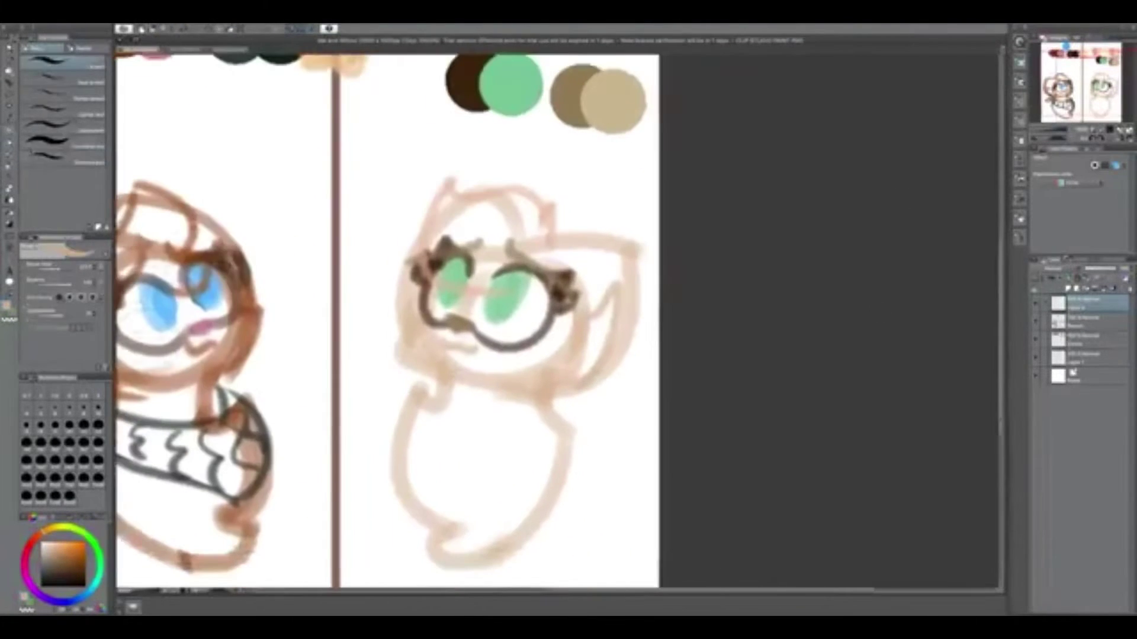
scroll(592, 328, "up", 2)
left_click_drag(630, 244, 548, 415)
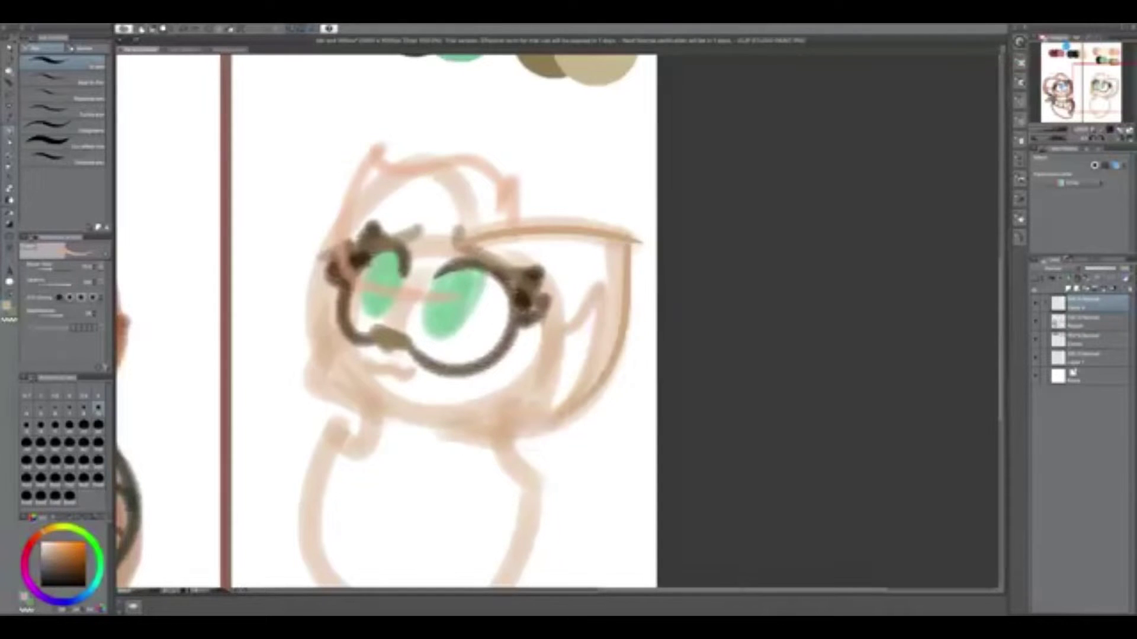
key("ctrl+z")
left_click_drag(462, 239, 592, 391)
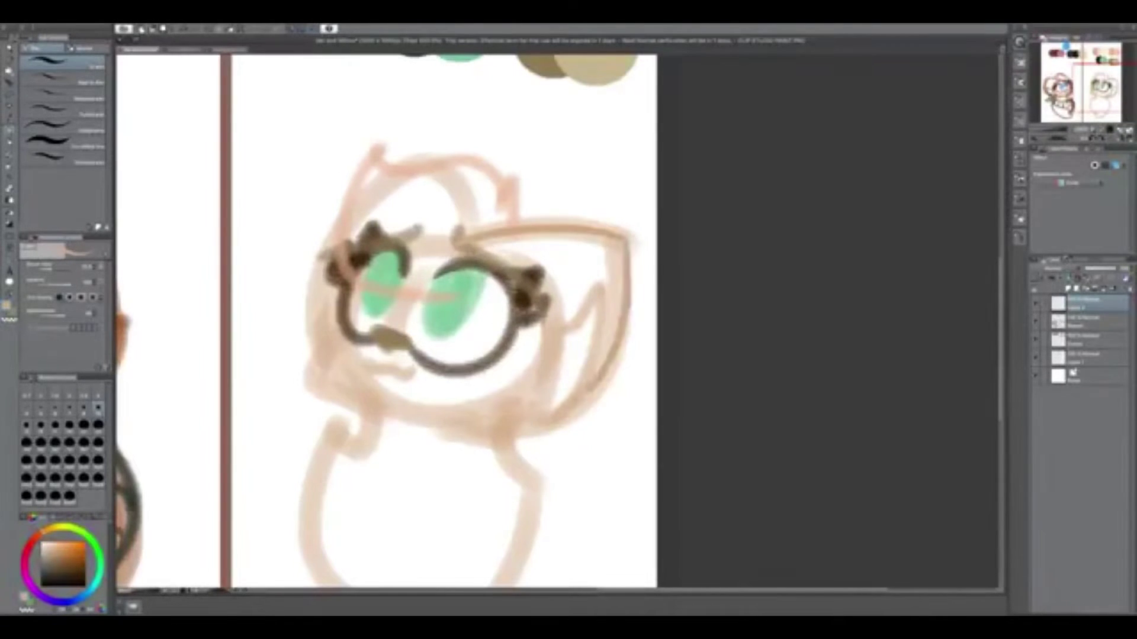
left_click(177, 29)
left_click(202, 89)
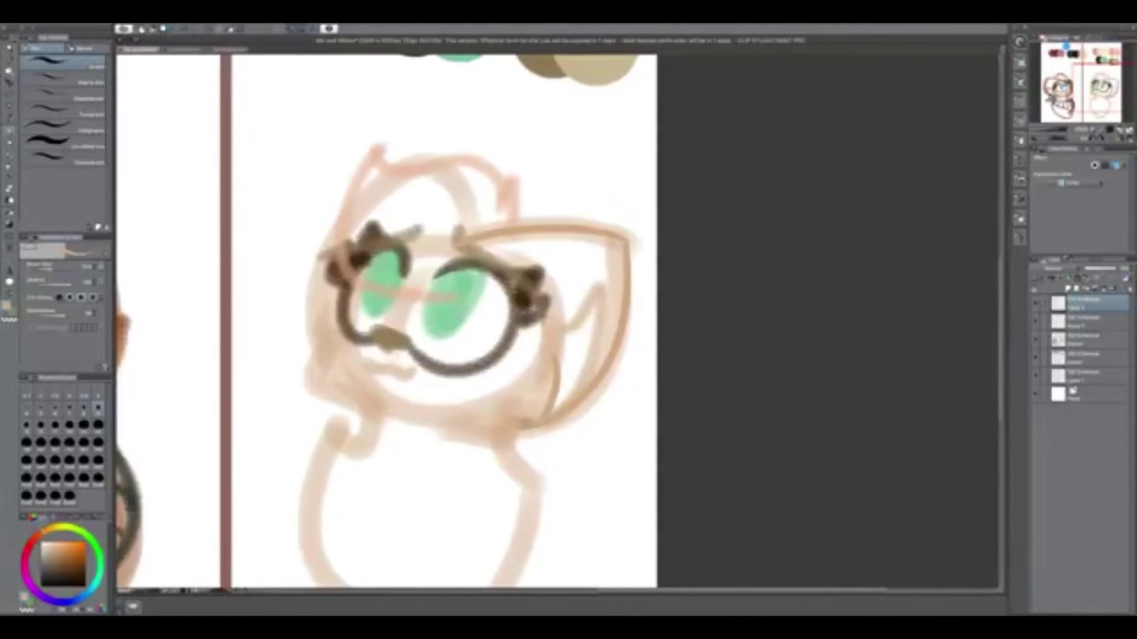
Draw the light brown line art for the top and outer side of the right character's head
scroll(385, 320, "down", 1)
left_click_drag(479, 220, 299, 332)
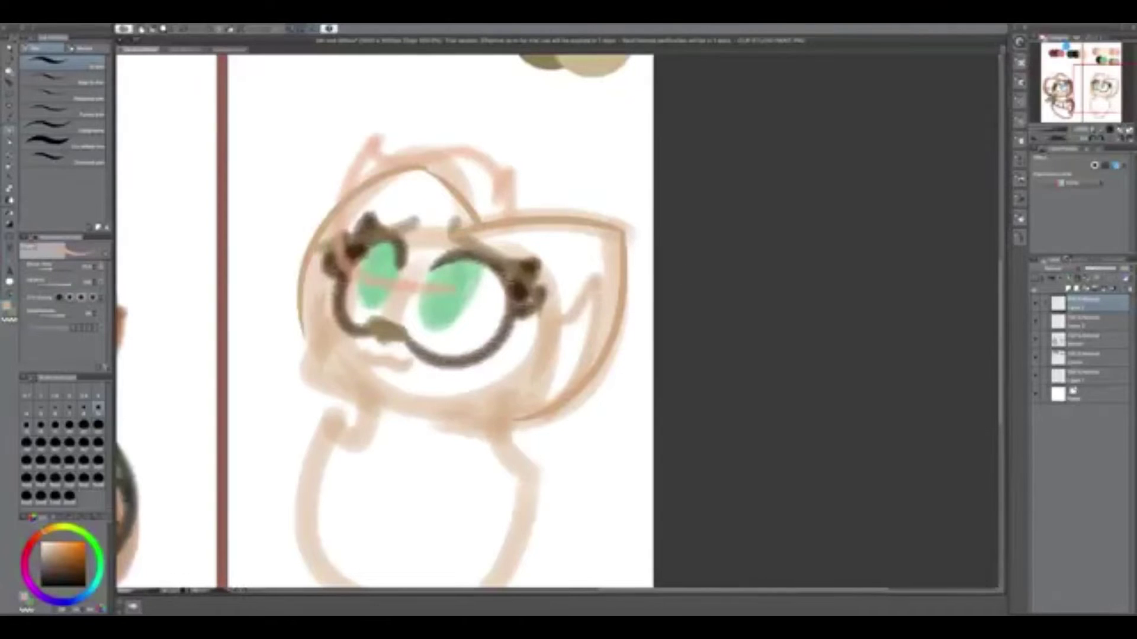
key("b")
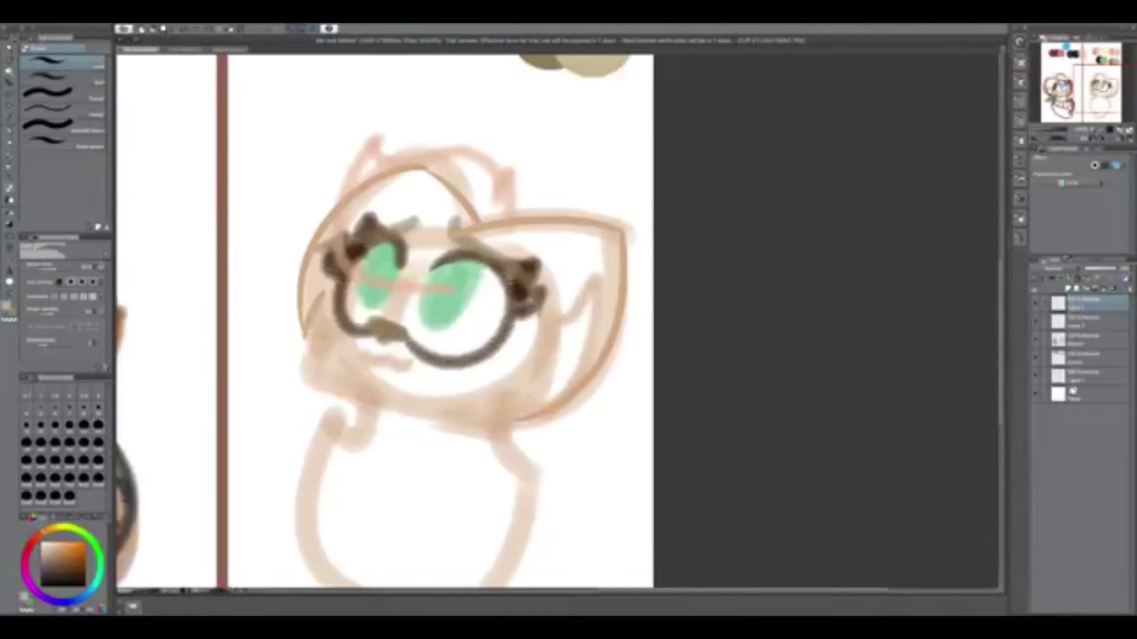
Draw the right character's body outline in light brown, following the sketch from the neck curl around the pointed lower tip
scroll(385, 320, "down", 3)
left_click_drag(313, 331, 320, 532)
scroll(385, 320, "down", 3)
left_click_drag(308, 474, 397, 497)
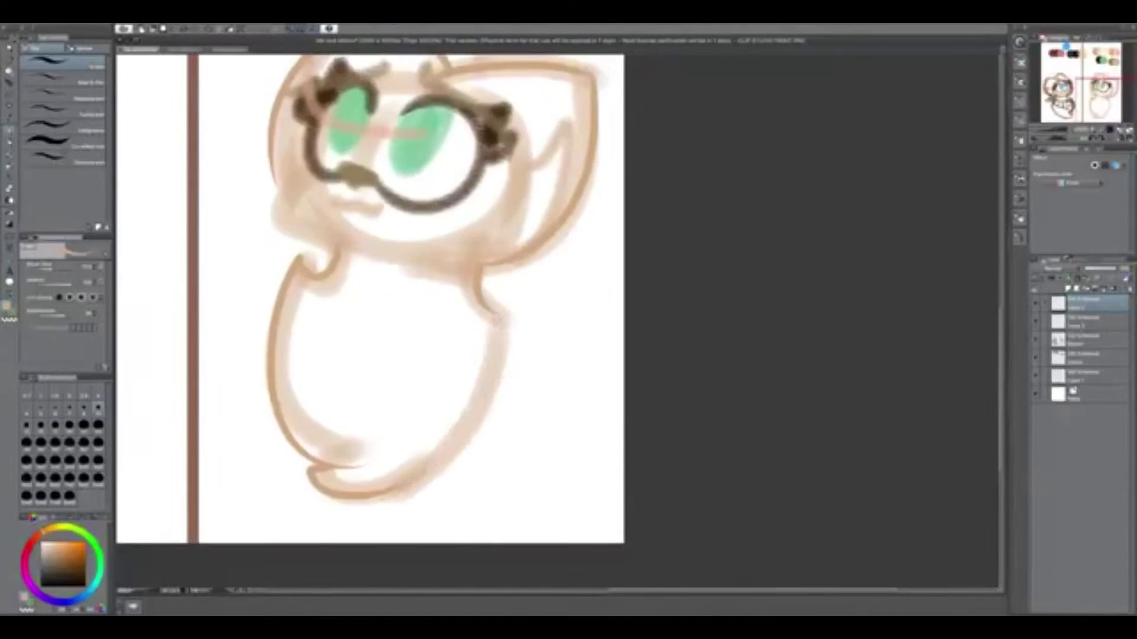
scroll(370, 318, "up", 1)
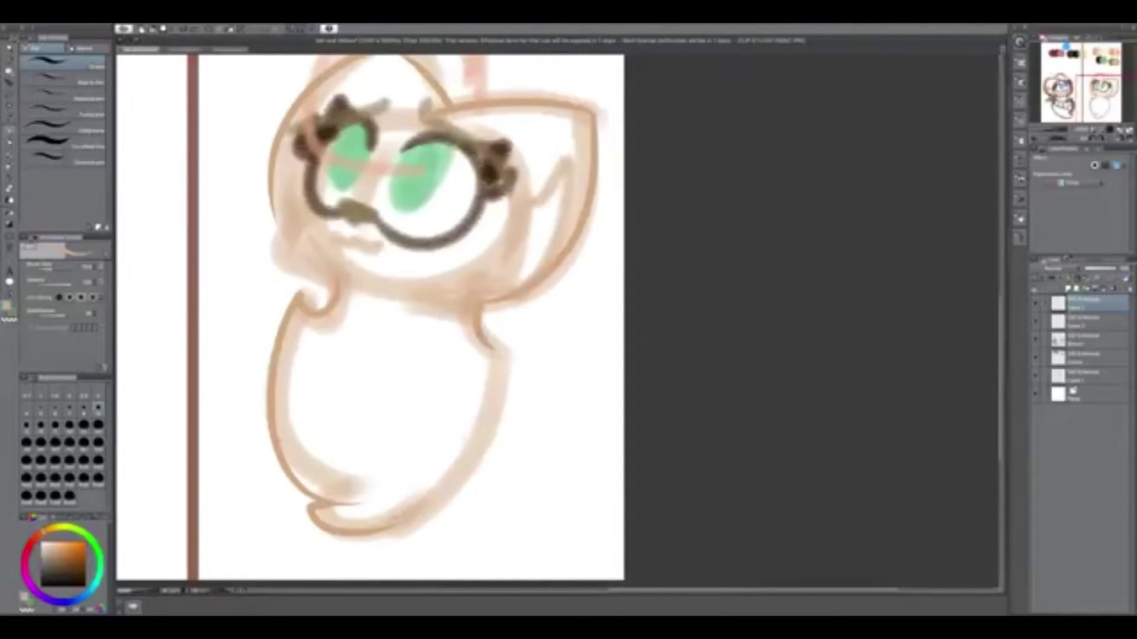
scroll(370, 318, "down", 1)
key("b")
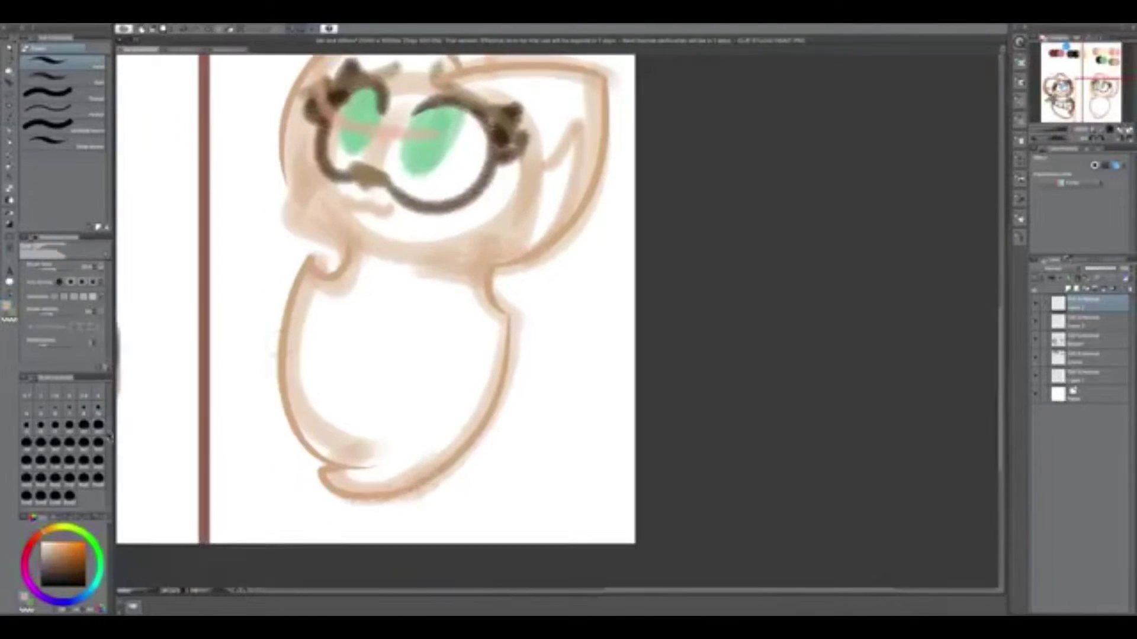
scroll(499, 255, "down", 1)
Draw the right character's pointed hair tuft and the fringe curve across the face in salmon pink on a new layer
scroll(499, 255, "up", 4)
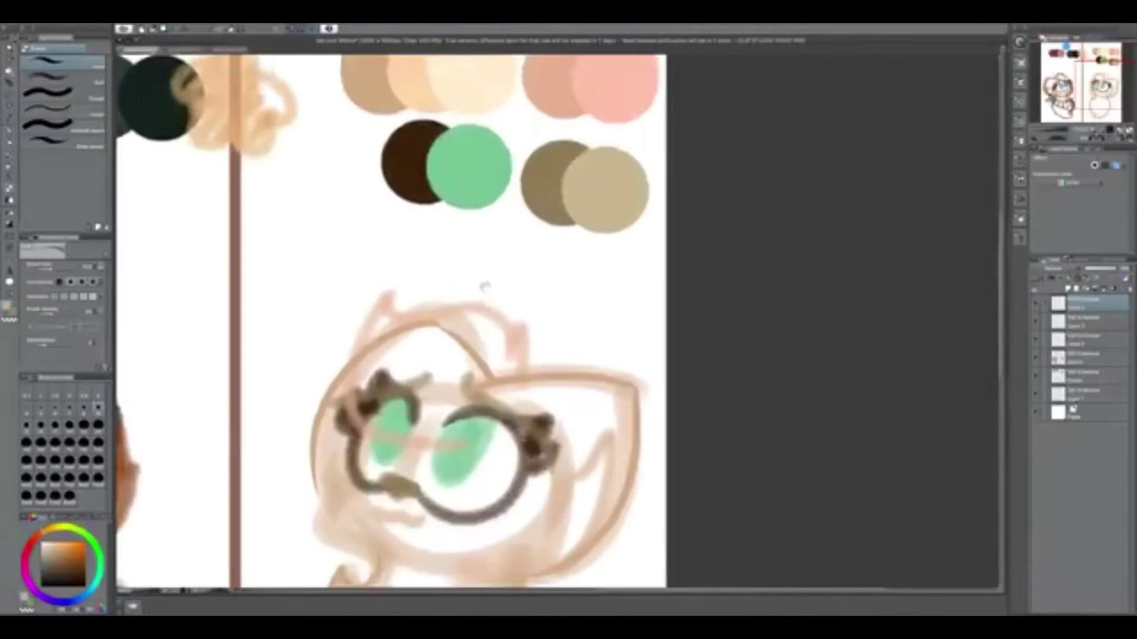
scroll(499, 254, "down", 1)
key("b")
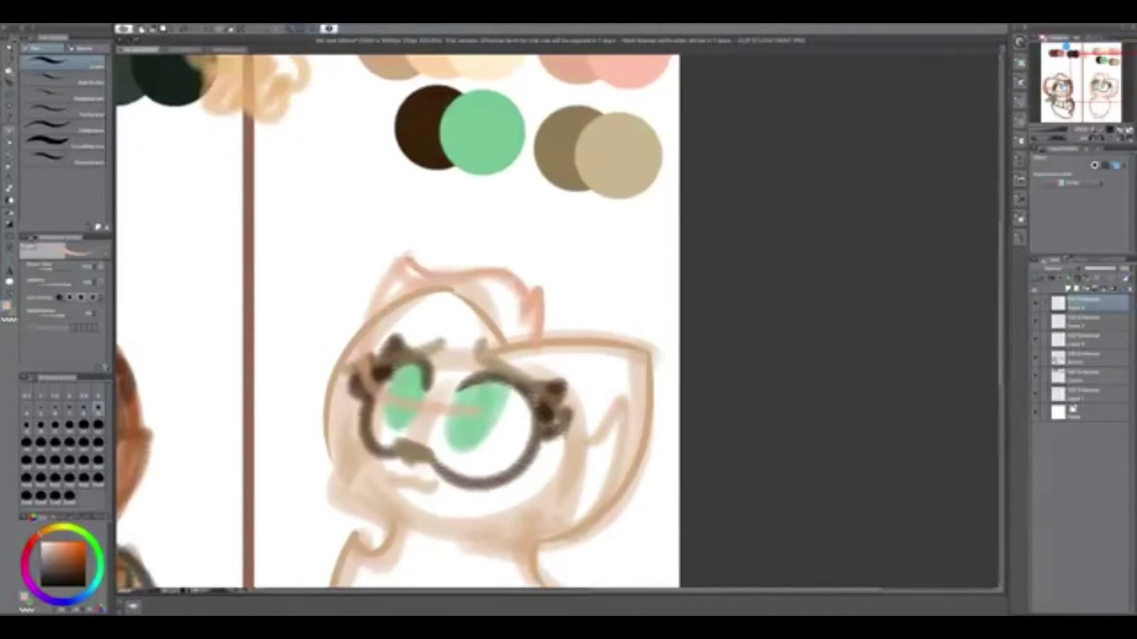
key("ctrl+z")
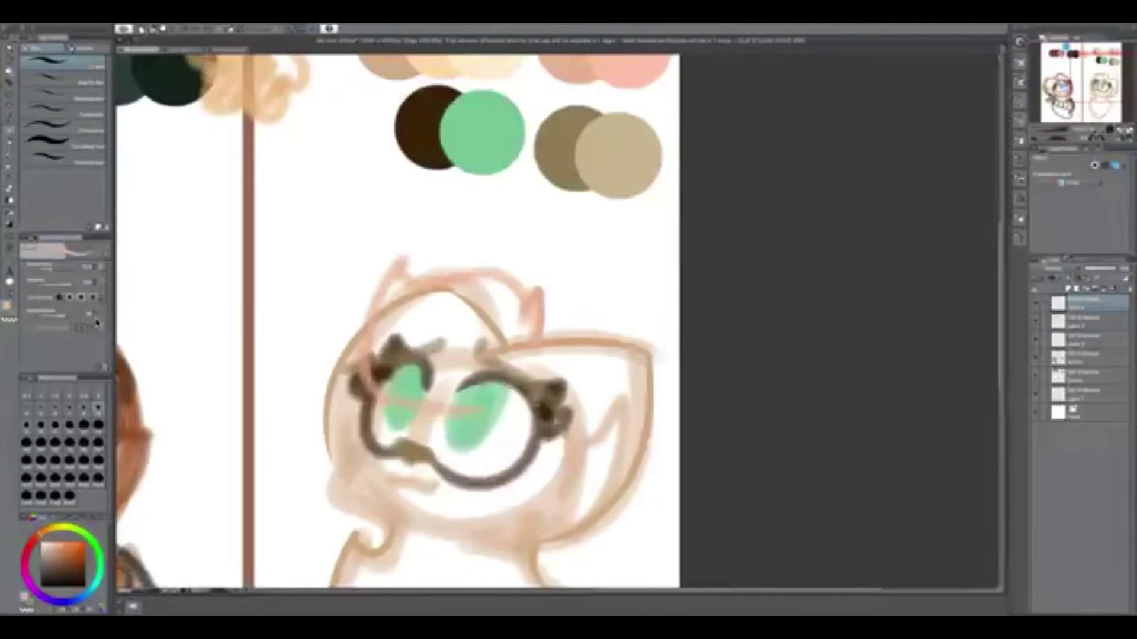
scroll(498, 361, "up", 3)
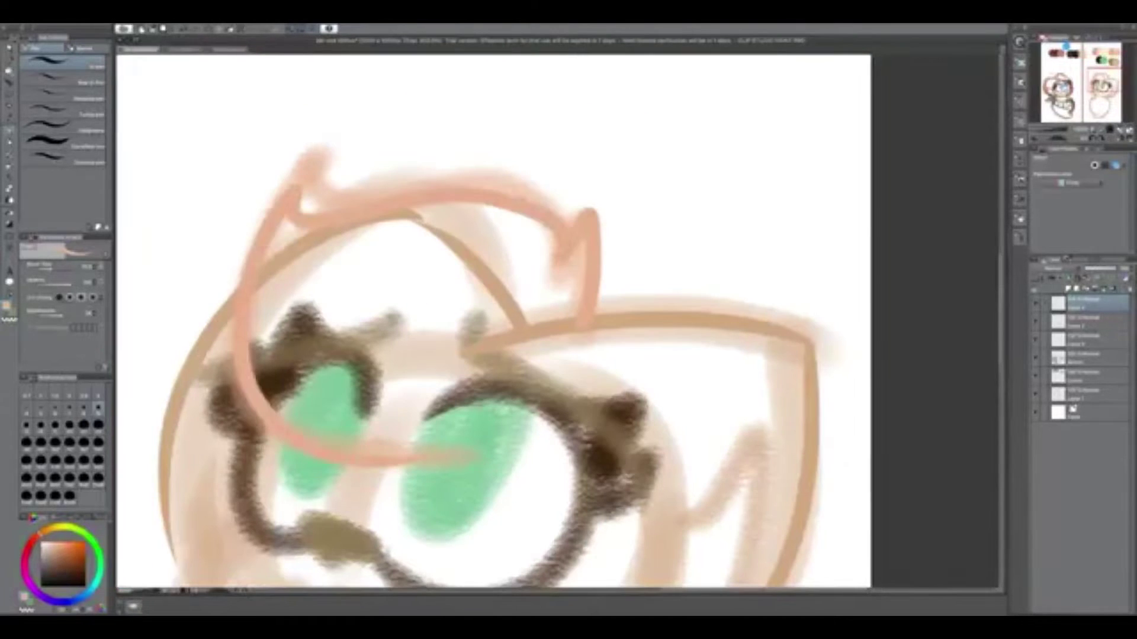
left_click_drag(278, 178, 610, 249)
key("ctrl+z")
left_click_drag(308, 154, 610, 249)
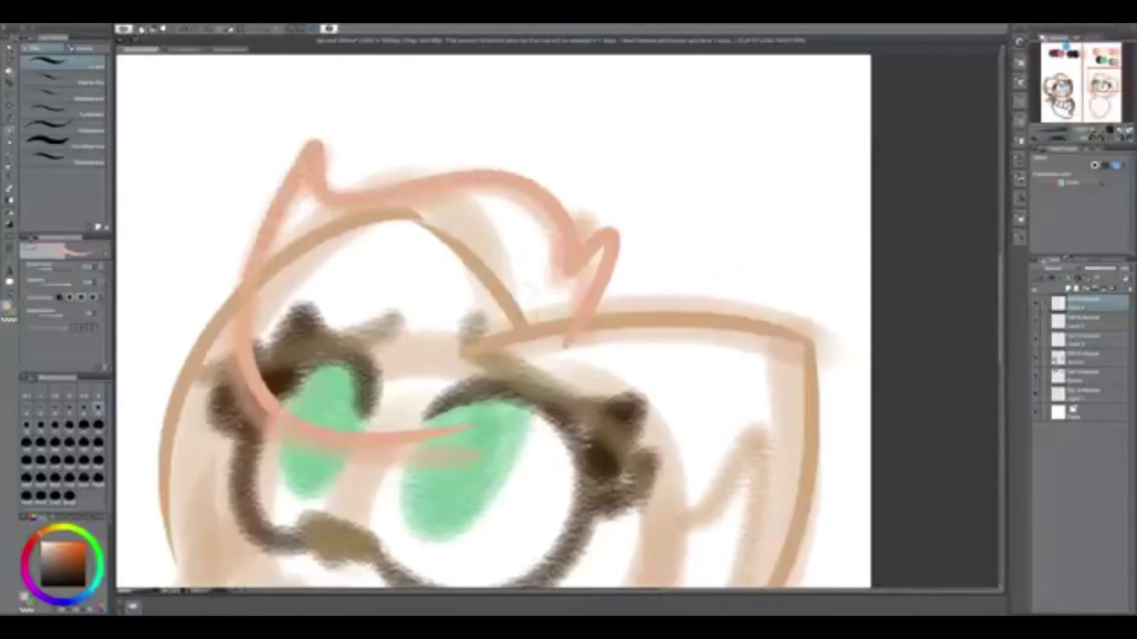
key("ctrl+z")
key("ctrl+z")
left_click_drag(580, 320, 473, 444)
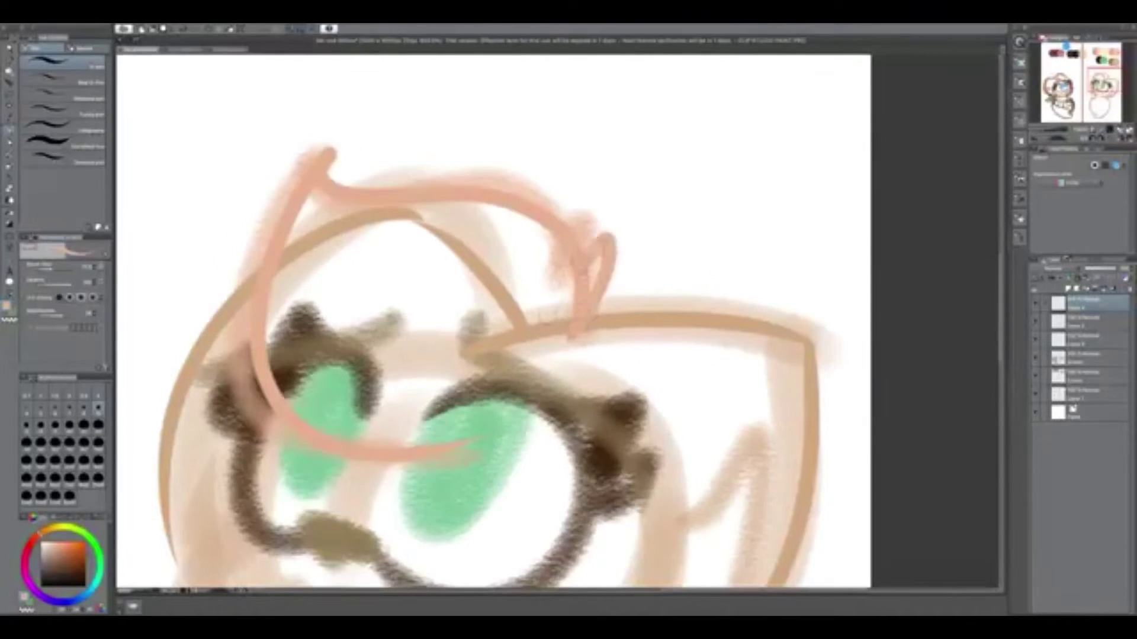
Draw the right character's inner ear edge, jaw line and pointed cheek fur in light brown
scroll(560, 290, "down", 5)
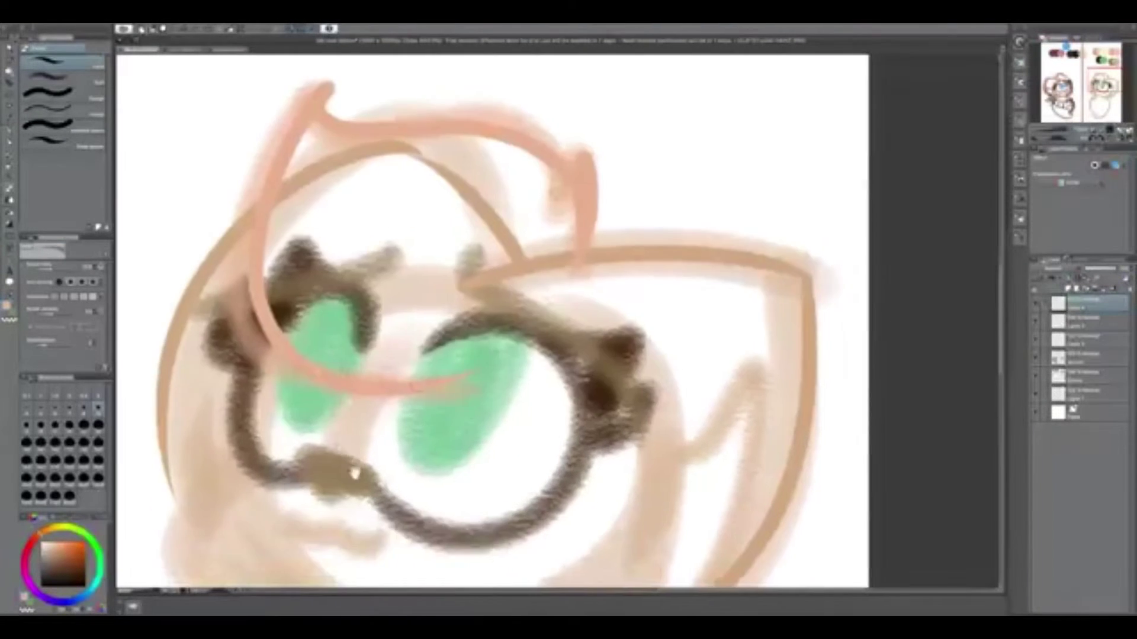
scroll(515, 320, "down", 2)
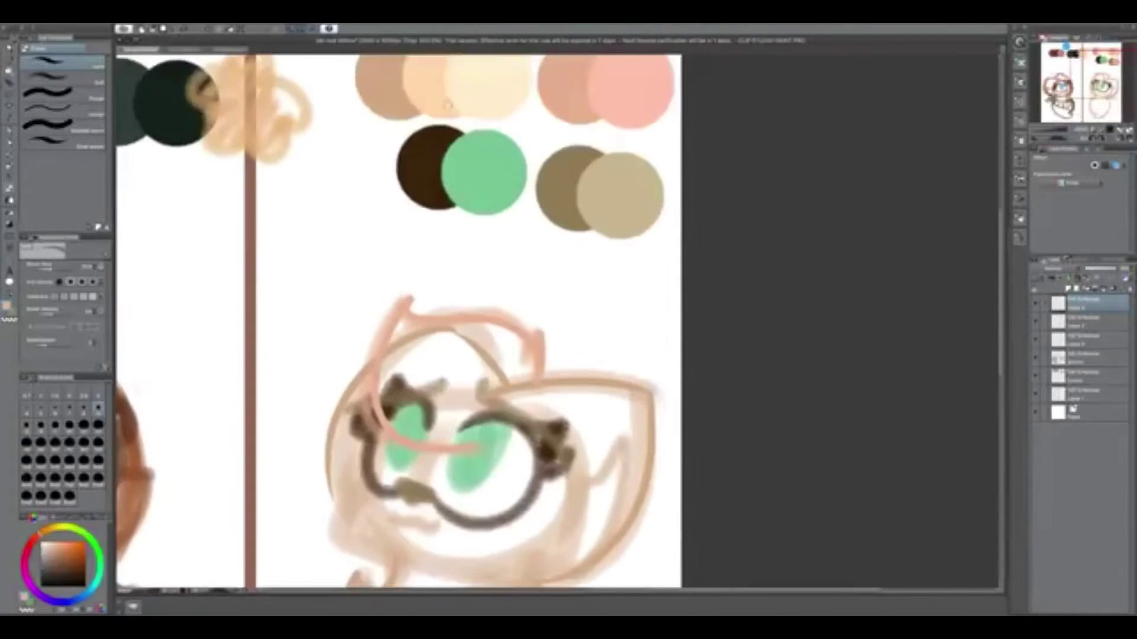
scroll(515, 320, "up", 2)
key("b")
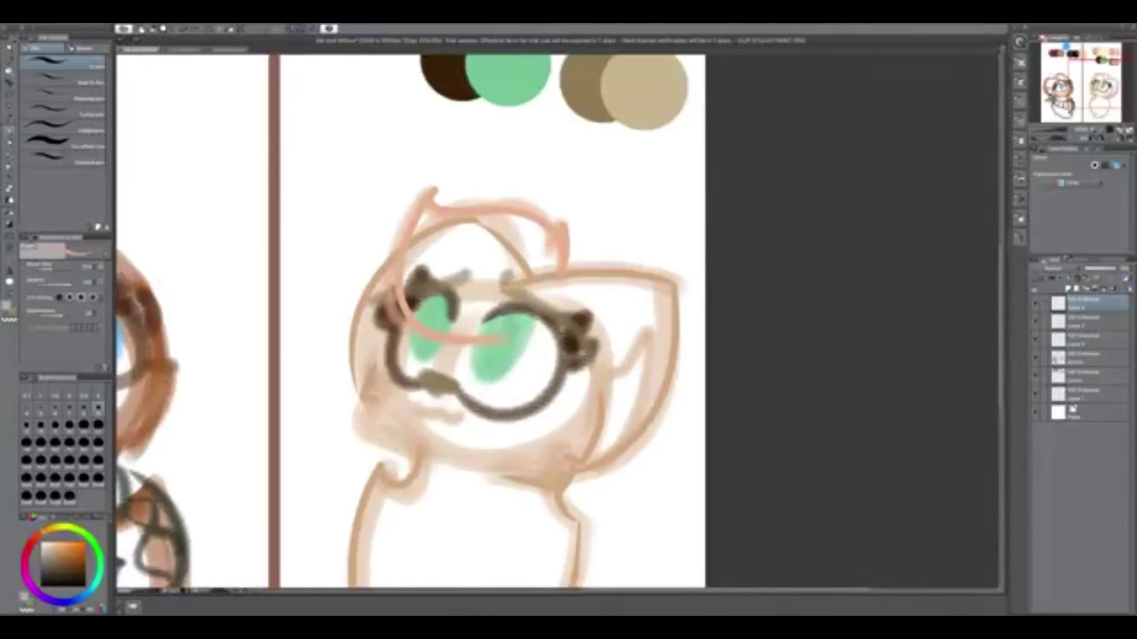
key("p")
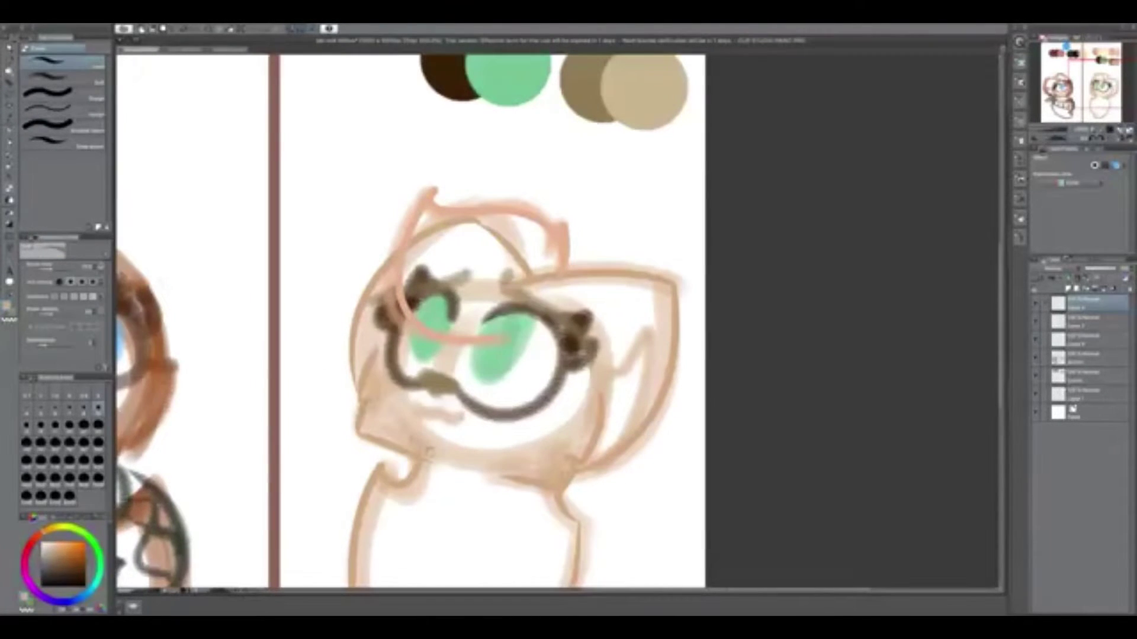
Hide the sketch and erase the light brown head line crossing the right character's hair and the overlap at its neck
left_click(1053, 391)
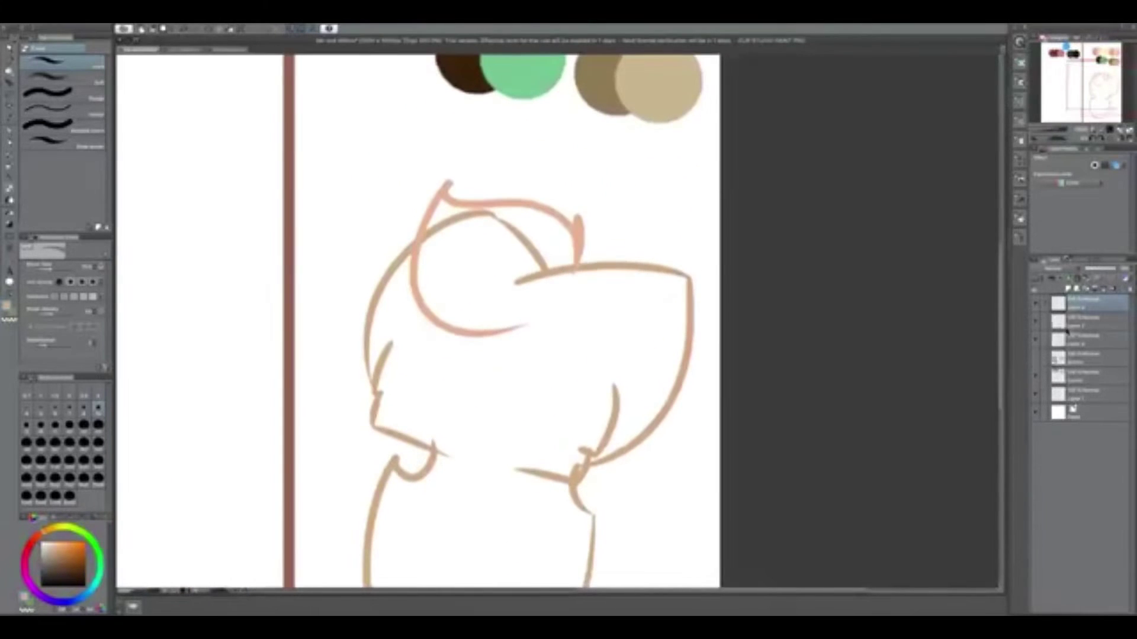
mouse_move(491, 452)
left_mouse_down()
mouse_move(440, 376)
mouse_move(444, 480)
left_mouse_up()
key("alt+bracketleft")
key("alt+bracketleft")
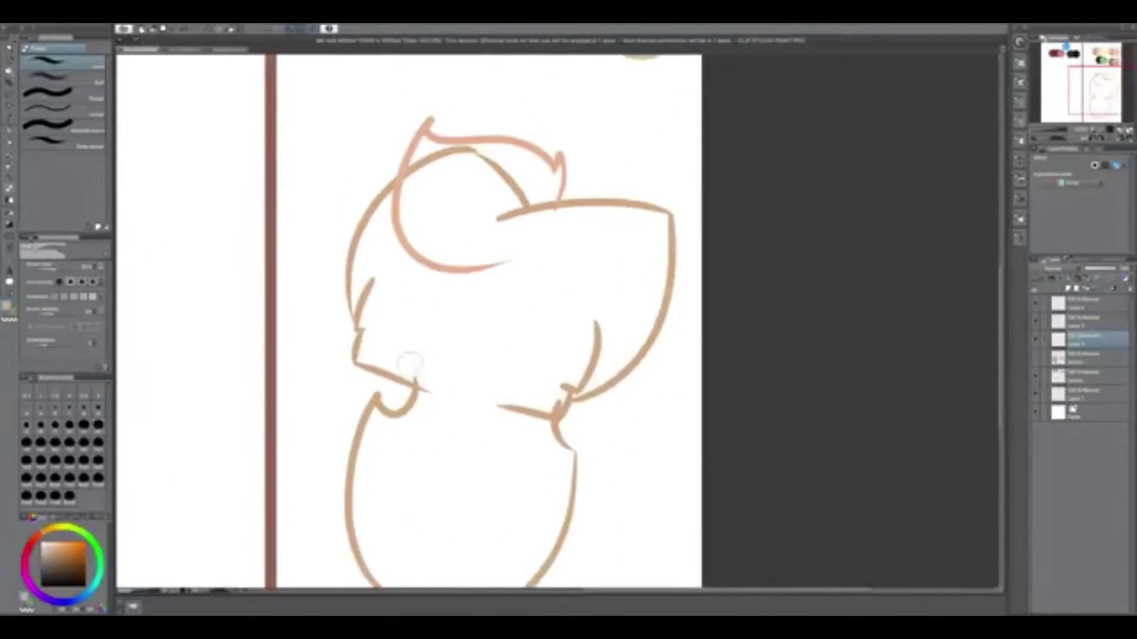
left_click(1060, 322)
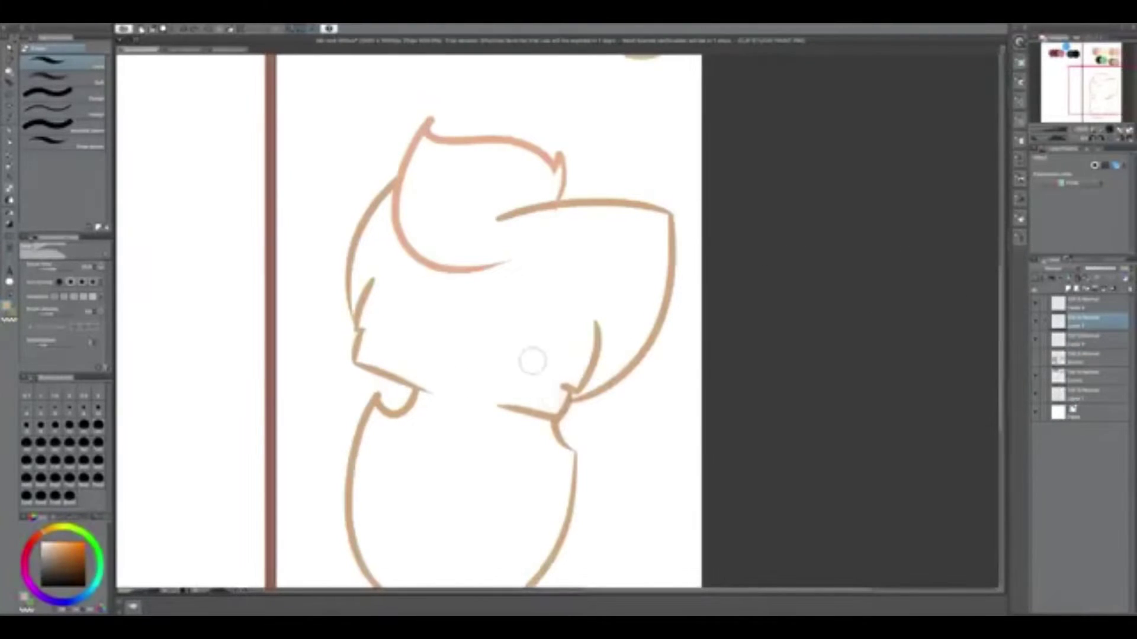
key("alt+bracketright")
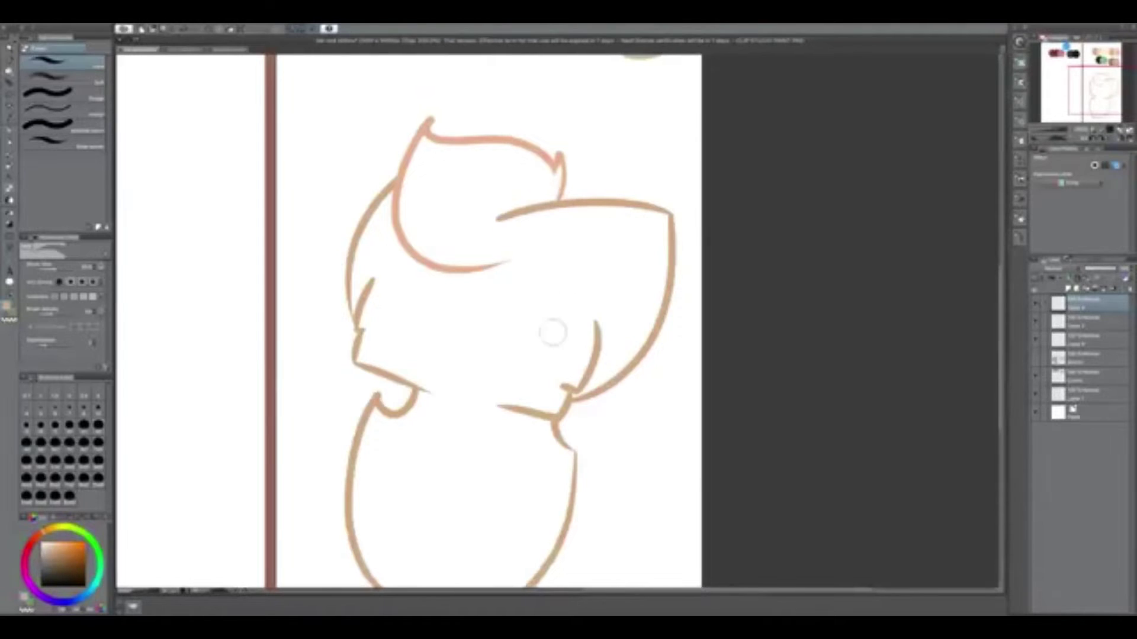
Draw the pointed inner-ear fur line of the right character in light brown, following the sketch
left_click(1044, 322)
key("p")
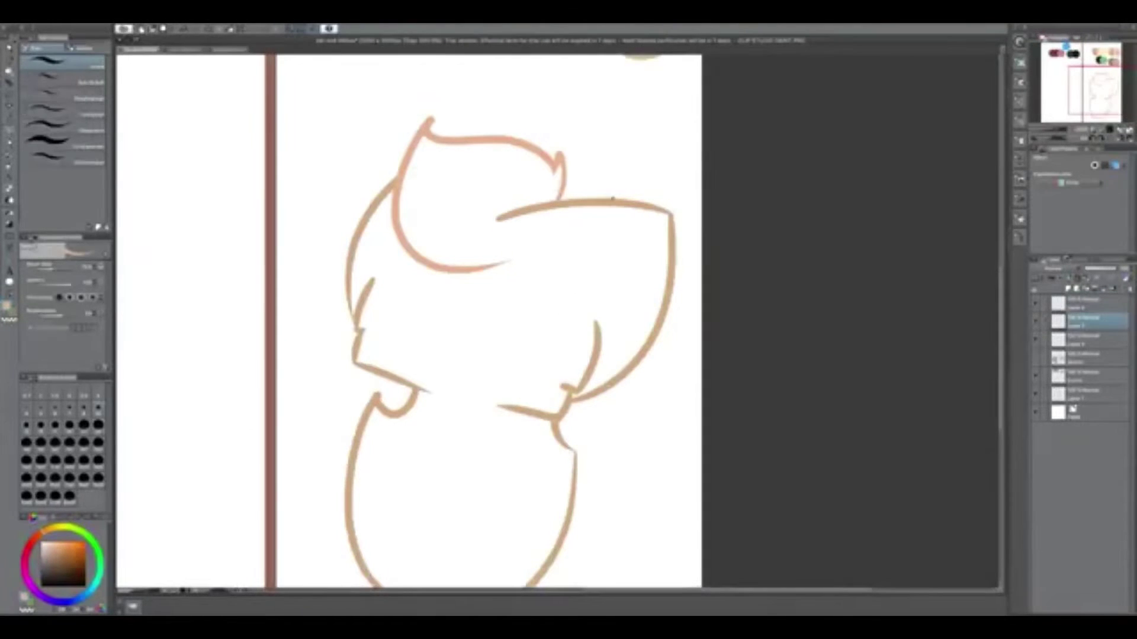
left_click(1038, 373)
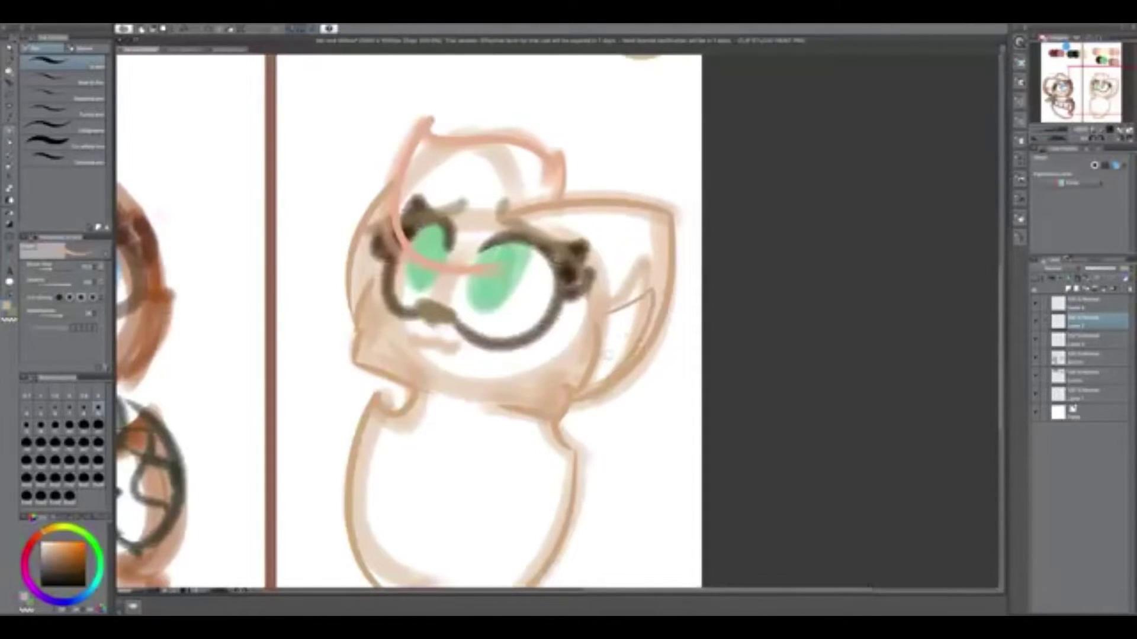
Draw the right character's two round eye outlines in dark brown on a new layer
left_click_drag(593, 237, 583, 299)
left_click_drag(471, 326, 500, 409)
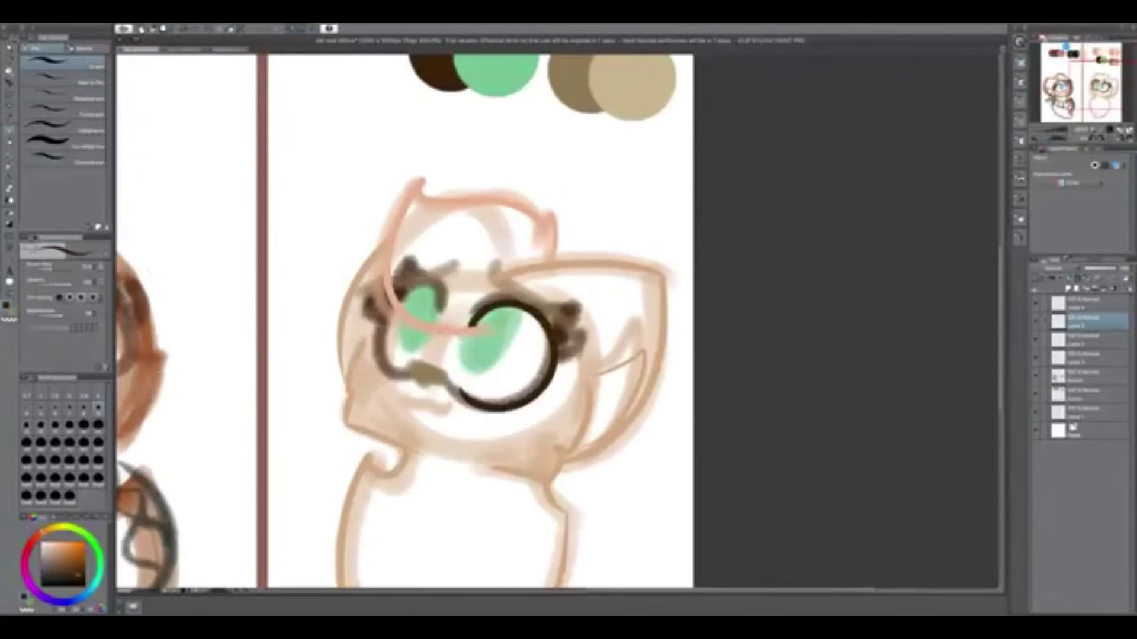
mouse_move(452, 311)
left_mouse_down()
mouse_move(379, 356)
mouse_move(450, 382)
left_mouse_up()
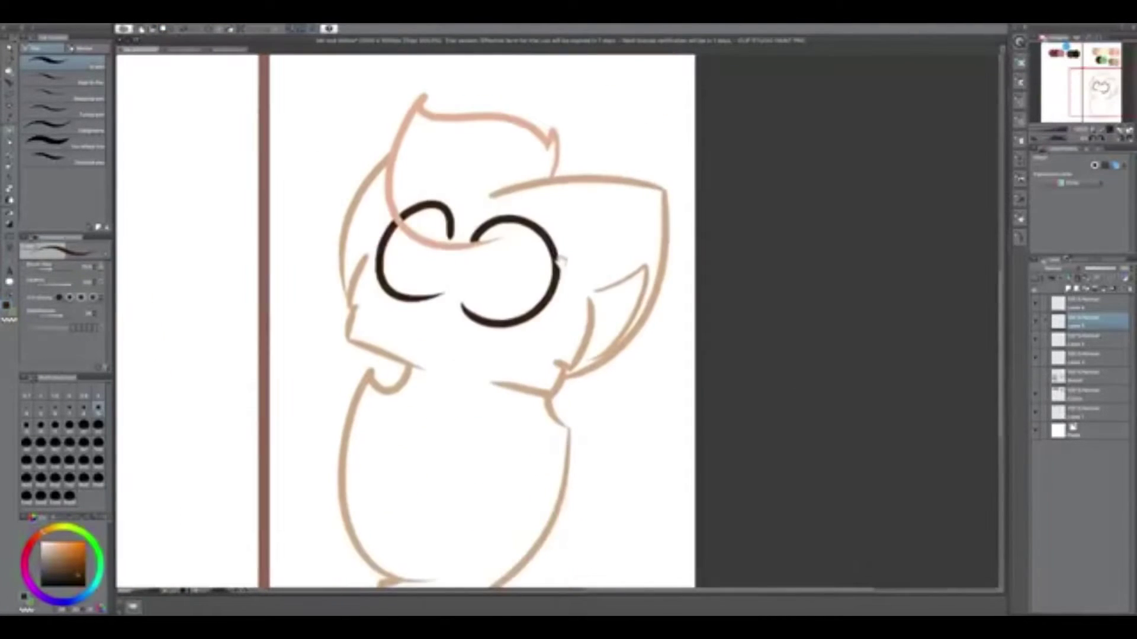
Try to transform the selected cheek and jaw lines of the right character
left_click(1090, 303)
left_click_drag(354, 311, 376, 327)
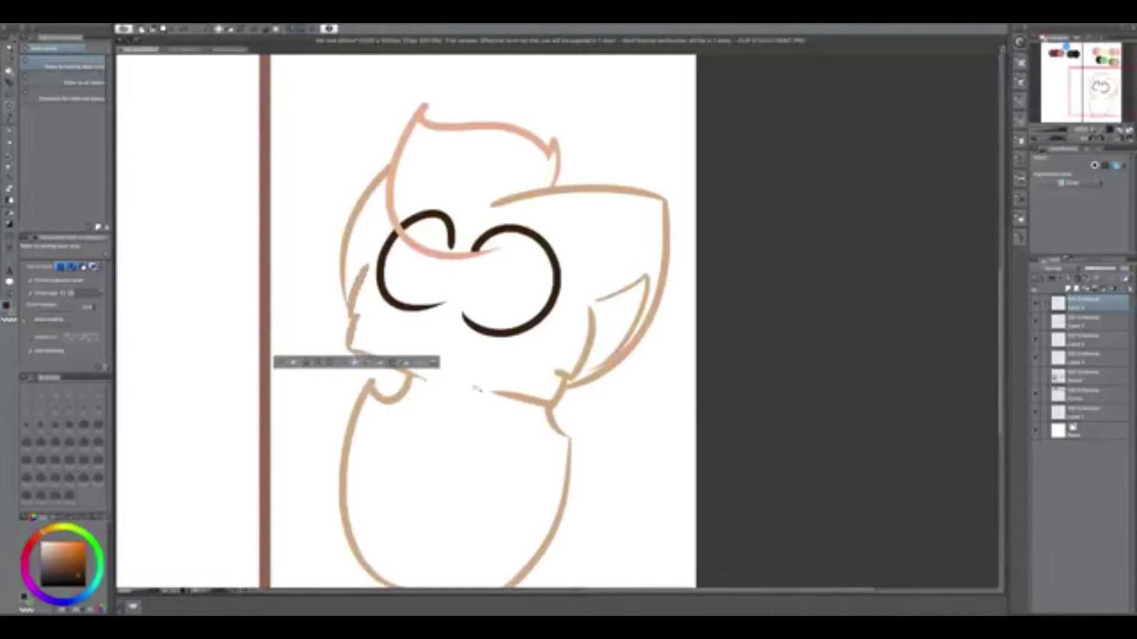
left_click_drag(476, 389, 486, 408)
key("ctrl+t")
left_click_drag(604, 406, 597, 419)
key("Return")
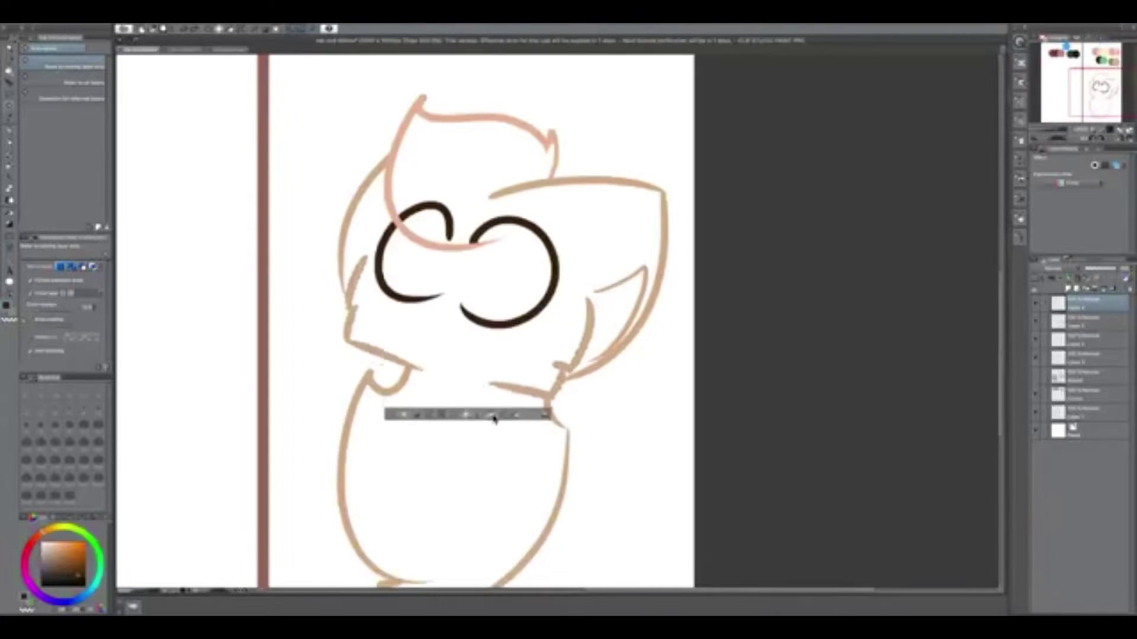
key("ctrl+d")
key("b")
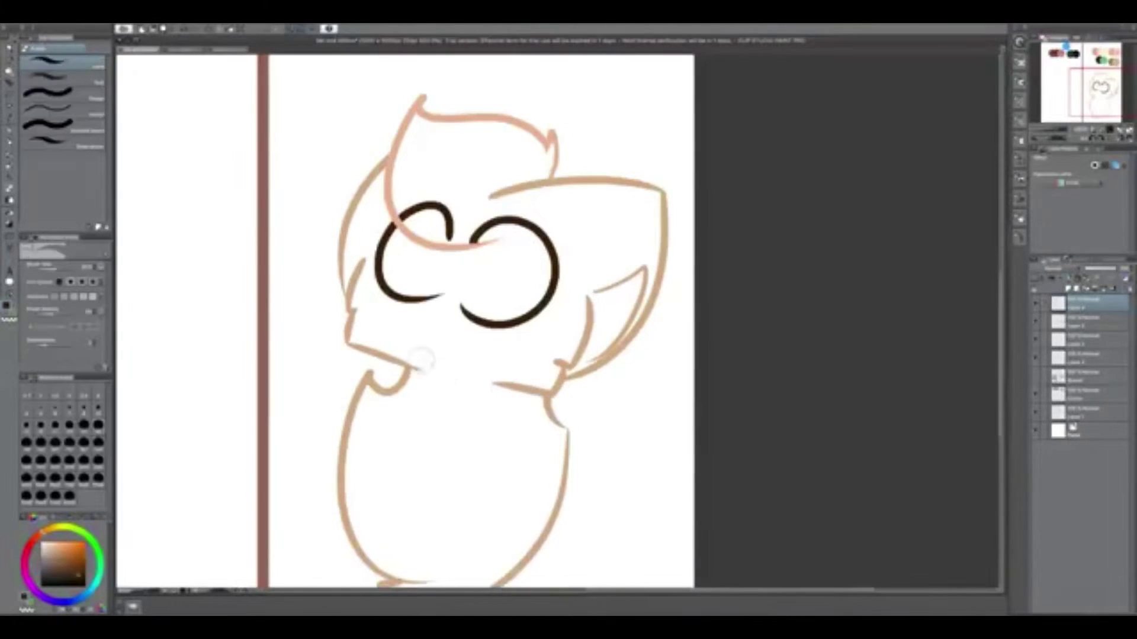
scroll(503, 296, "up", 1)
left_click(1067, 326)
key("ctrl+0")
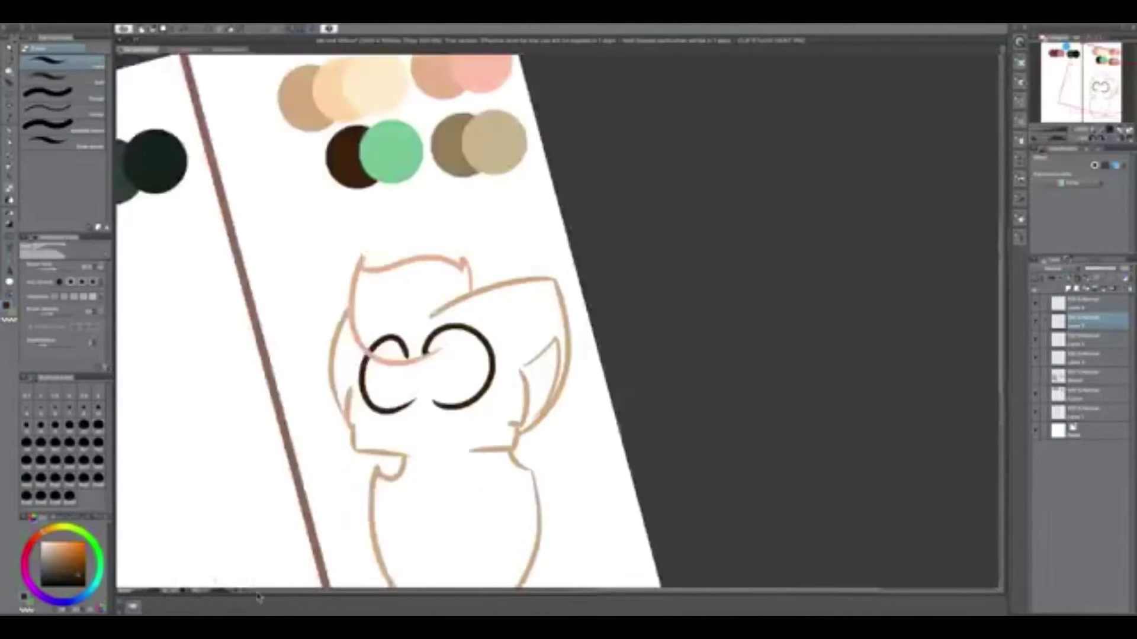
key("ctrl+t")
key("Escape")
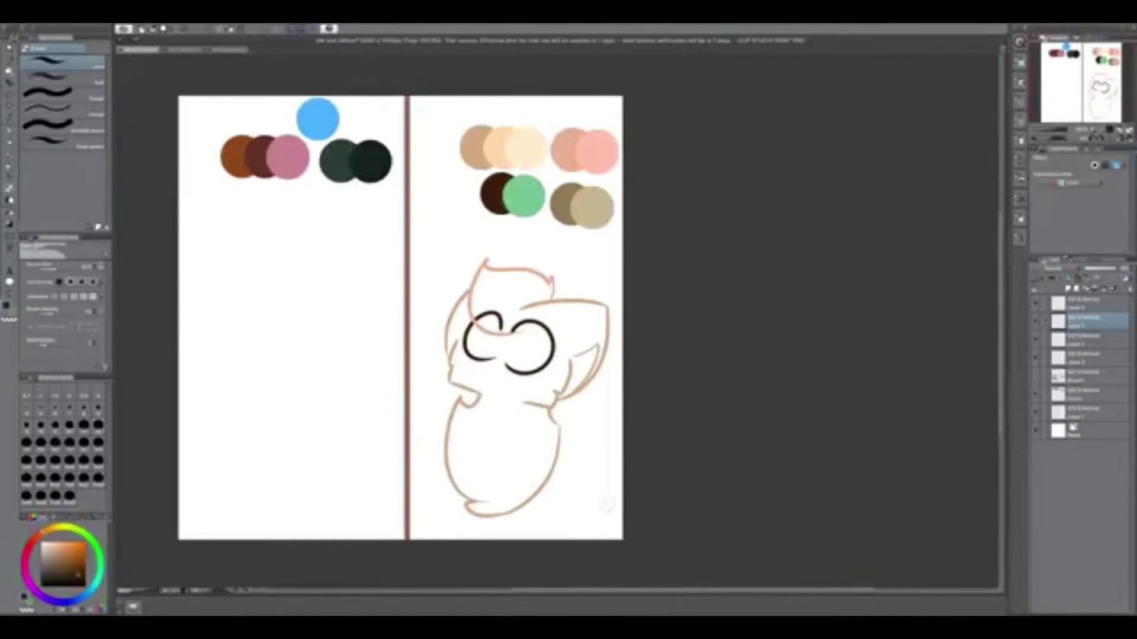
key("ctrl+t")
key("Return")
Handwrite "This is not turning out but oh well..." in dark brown on the empty left half, and erase the note
key("p")
left_click_drag(218, 302, 258, 289)
left_click_drag(241, 291, 245, 320)
left_click_drag(257, 287, 266, 324)
left_click_drag(266, 313, 283, 322)
left_click_drag(289, 303, 293, 319)
left_click(292, 290)
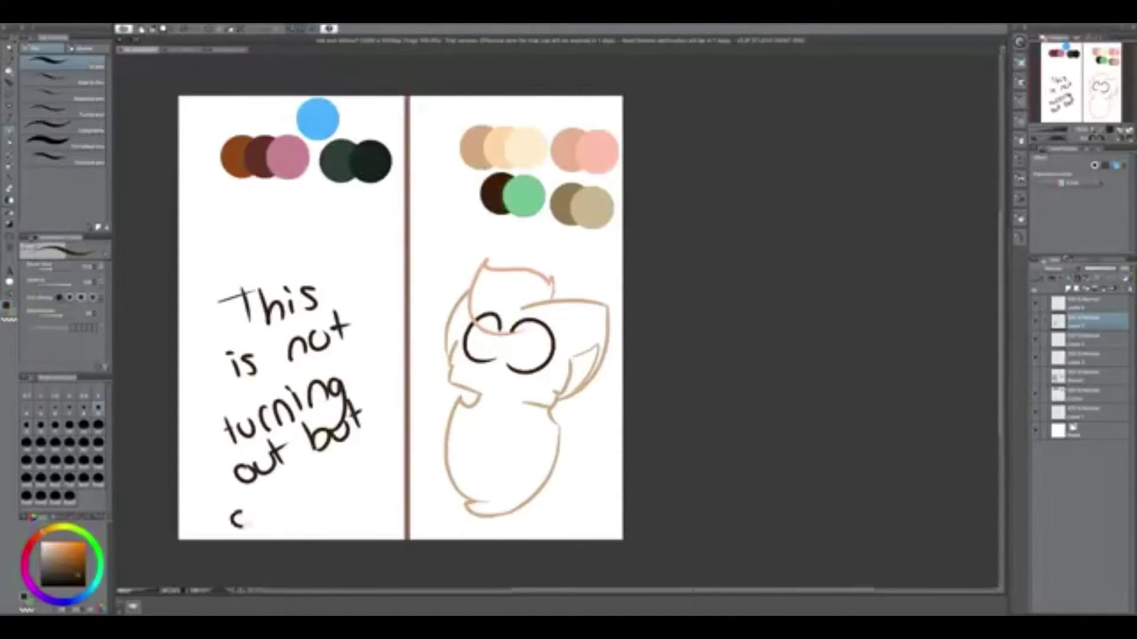
key("p")
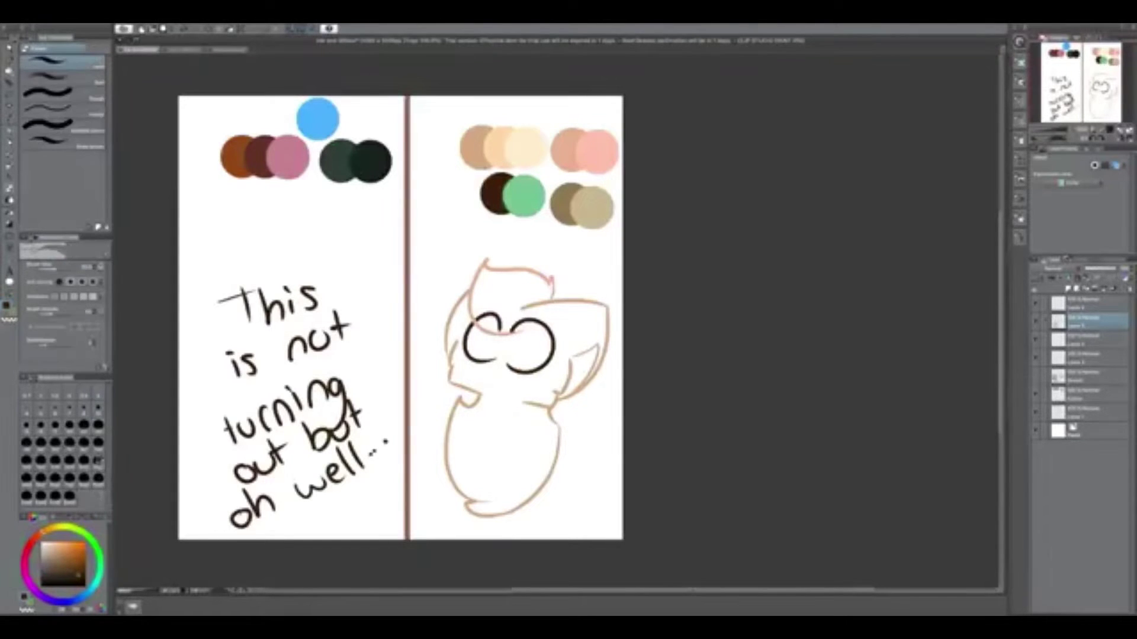
mouse_move(169, 540)
left_mouse_down()
mouse_move(255, 500)
mouse_move(266, 308)
left_mouse_up()
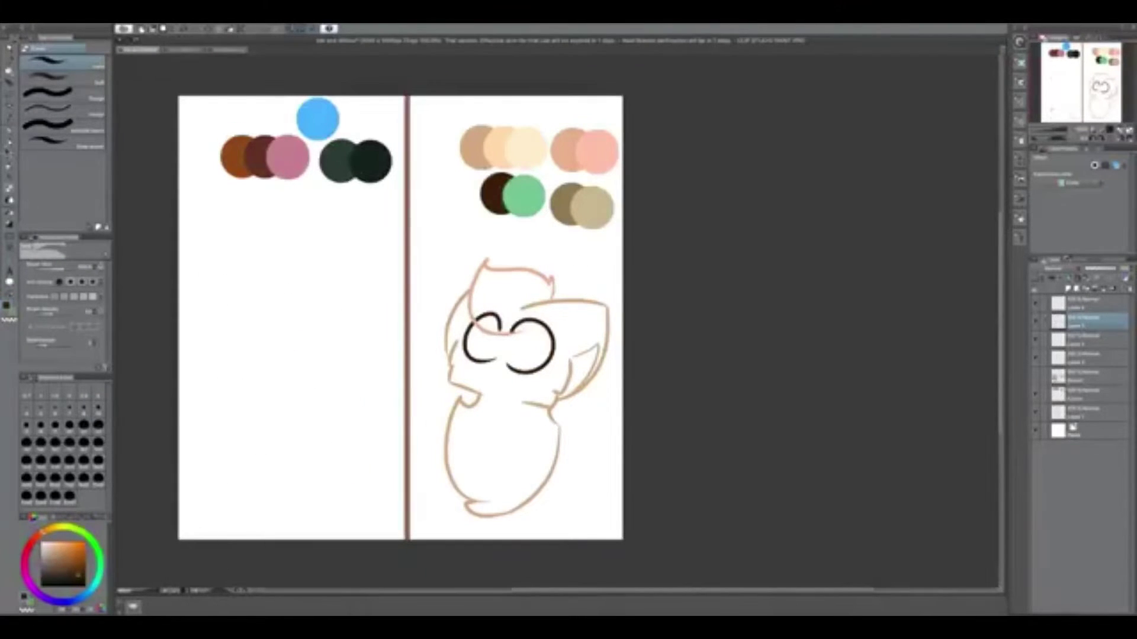
Draw two pointed eyelash outlines on the outer side of each of the right character's eyes in dark brown
scroll(509, 355, "up", 3)
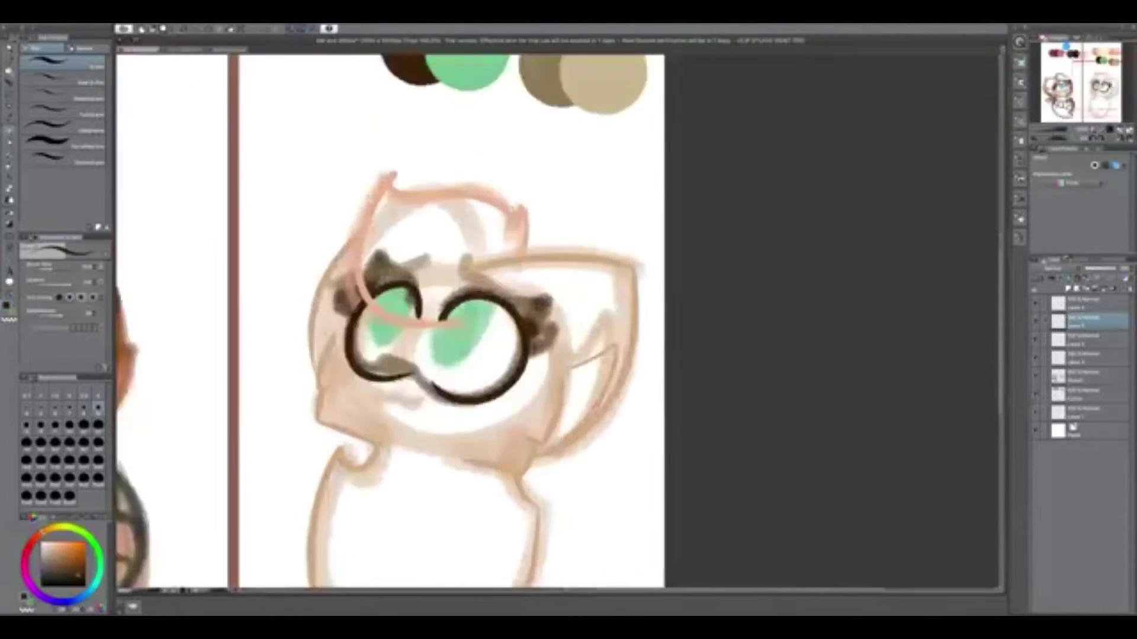
left_click_drag(502, 312, 537, 319)
left_click_drag(533, 322, 550, 356)
scroll(456, 343, "up", 5)
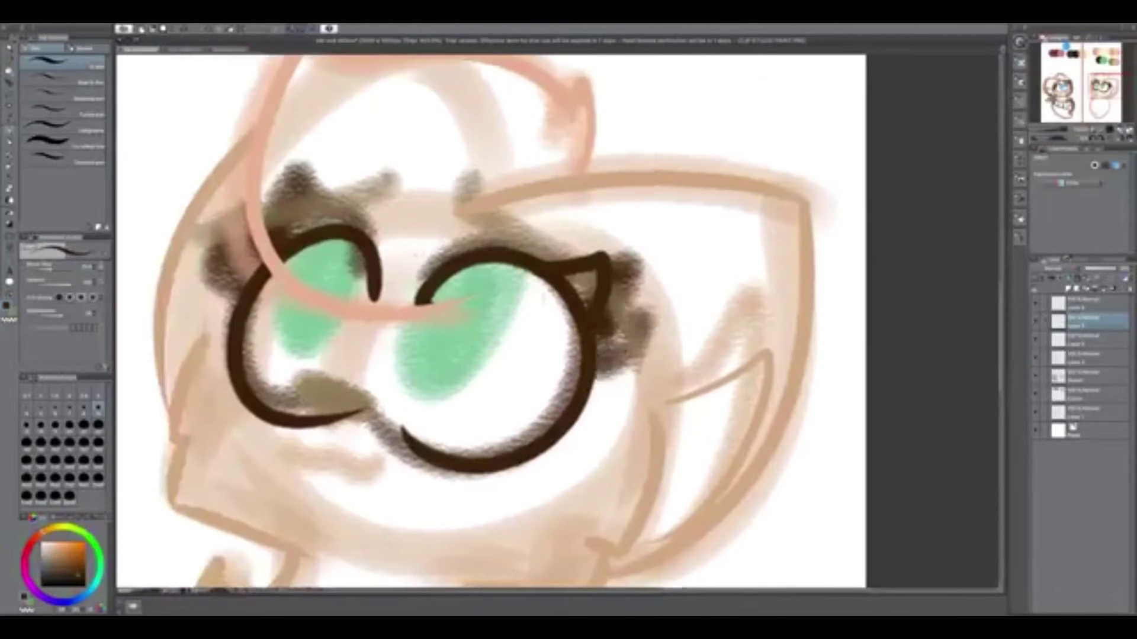
left_click_drag(598, 320, 627, 384)
left_click_drag(267, 231, 324, 231)
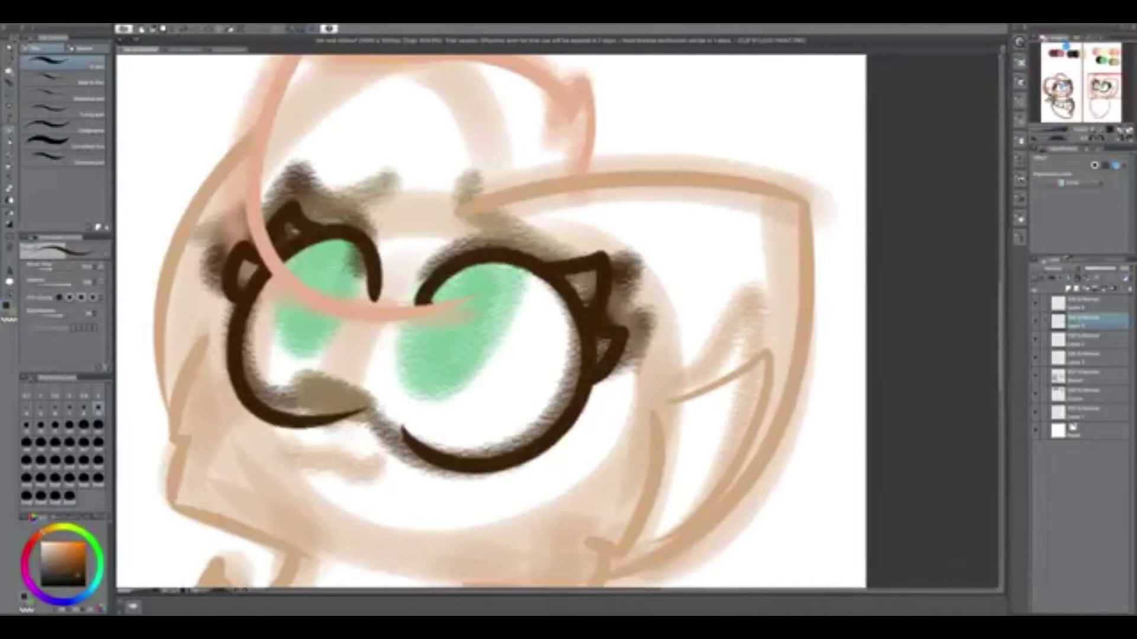
Lasso the right character's smaller eye outline with its lashes and shift it slightly upward and away from the other eye
left_click_drag(531, 391, 575, 358)
key("m")
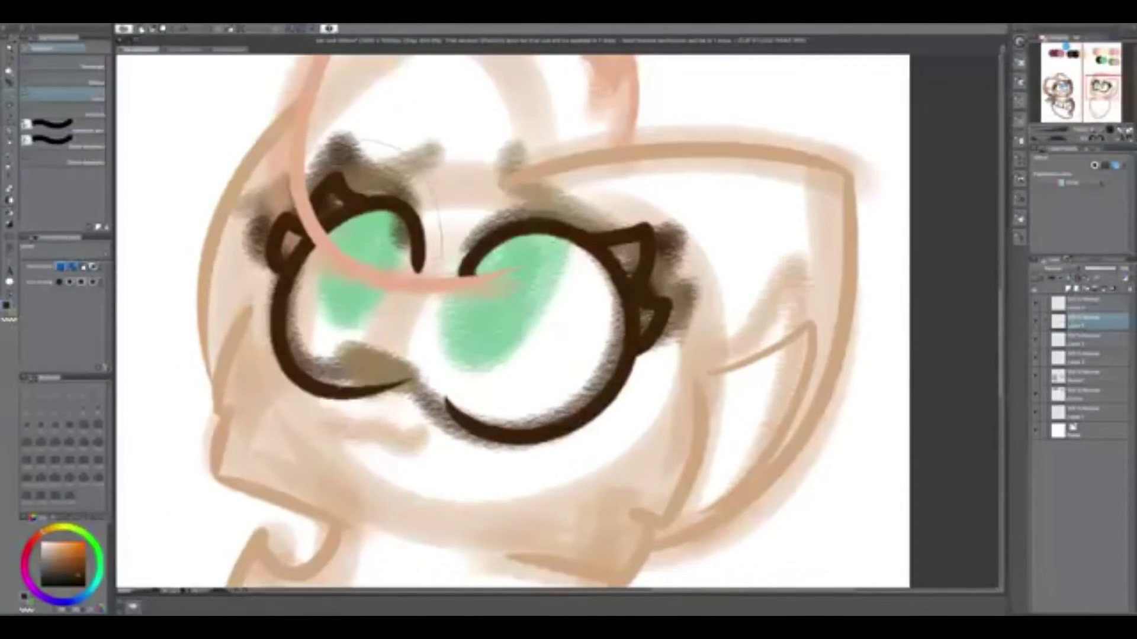
left_click_drag(249, 142, 243, 414)
left_click_drag(355, 296, 347, 276)
key("ctrl+d")
key("p")
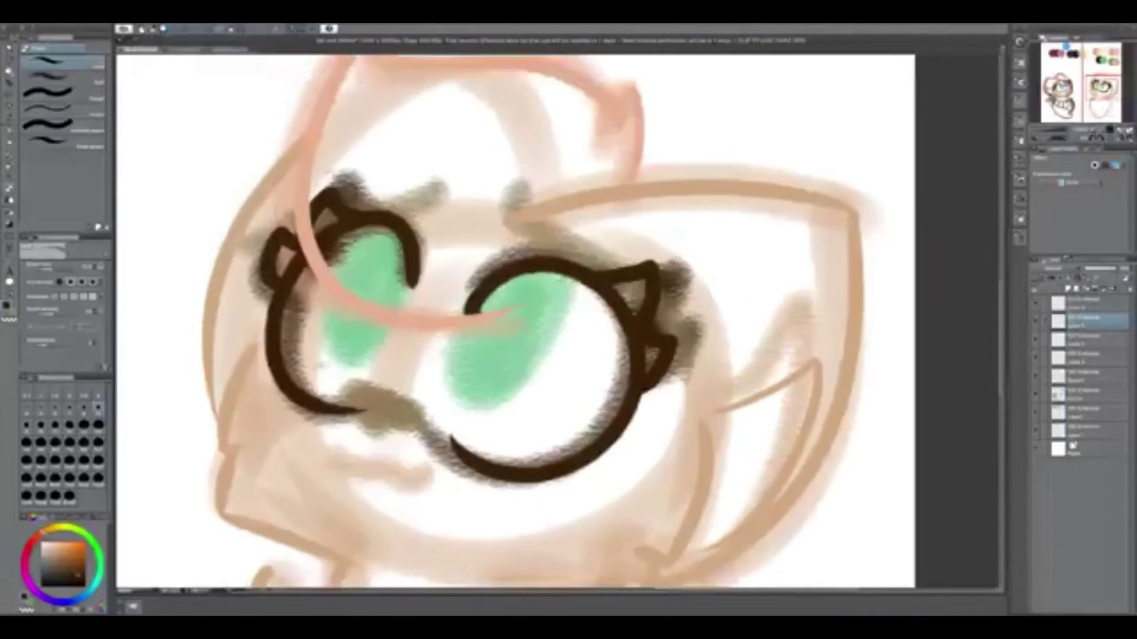
Draw the right character's filled olive-brown nose between the eyes and a small light brown mouth line below it
scroll(513, 320, "up", 10)
scroll(513, 320, "down", 10)
left_click_drag(370, 372, 447, 392)
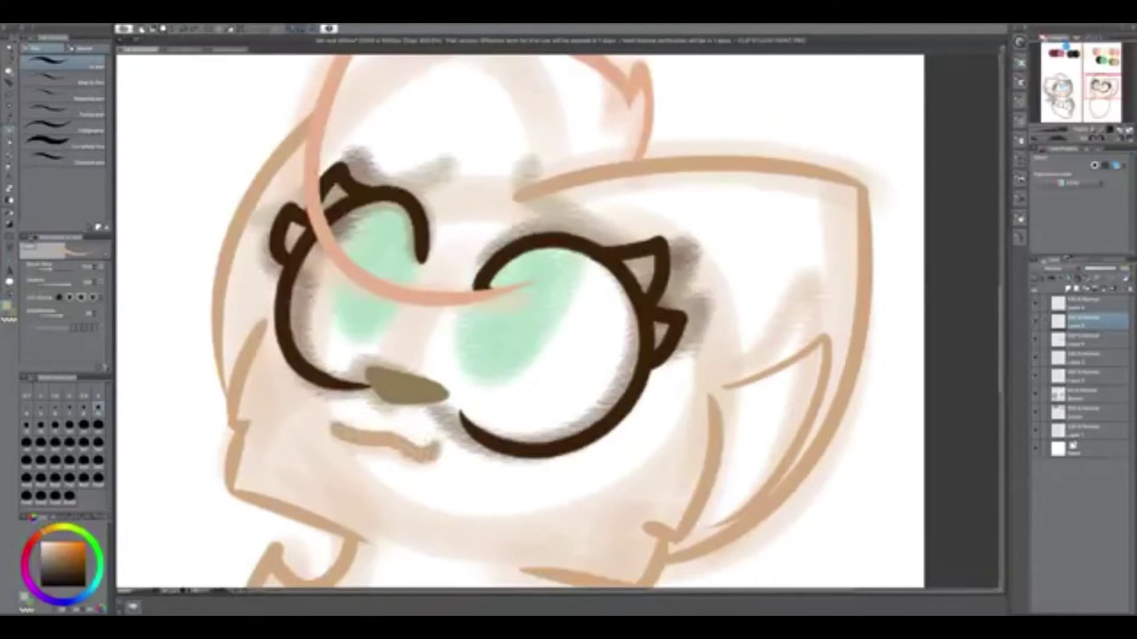
left_click_drag(358, 443, 444, 457)
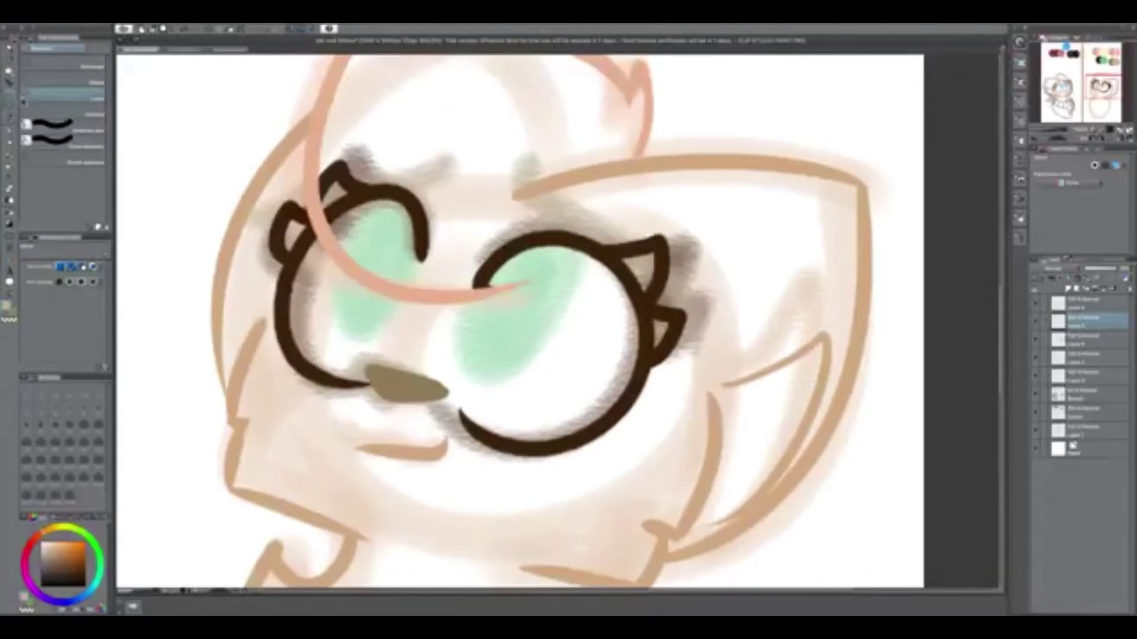
left_click_drag(322, 325, 457, 452)
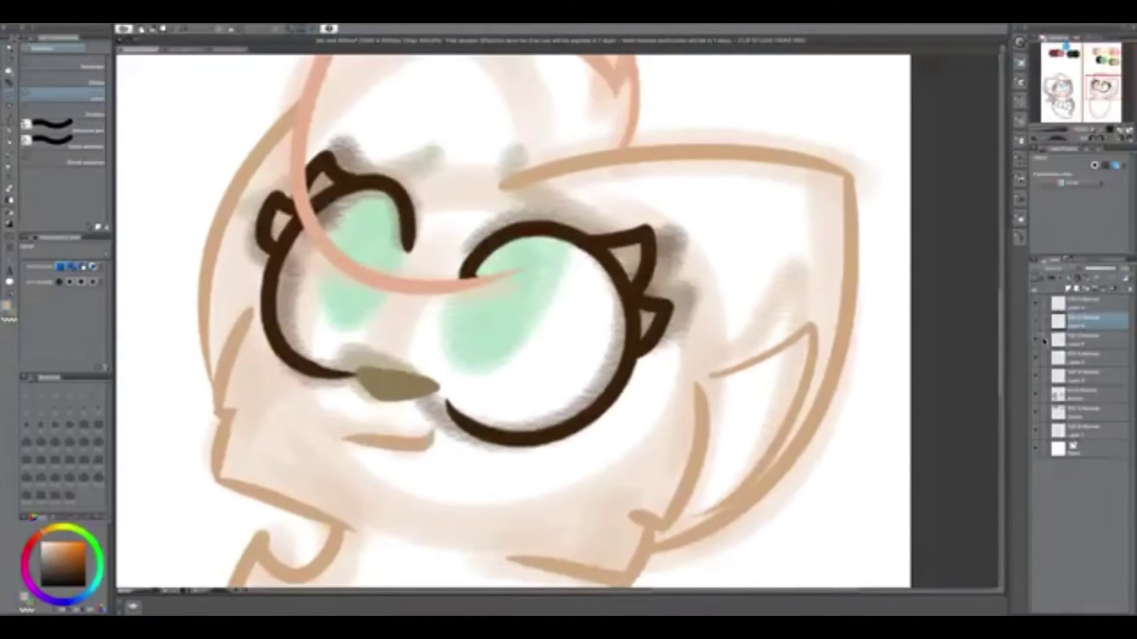
Outline an oval iris inside each of the right character's eyes in green on a new layer
key("alt+bracketleft")
key("alt+bracketleft")
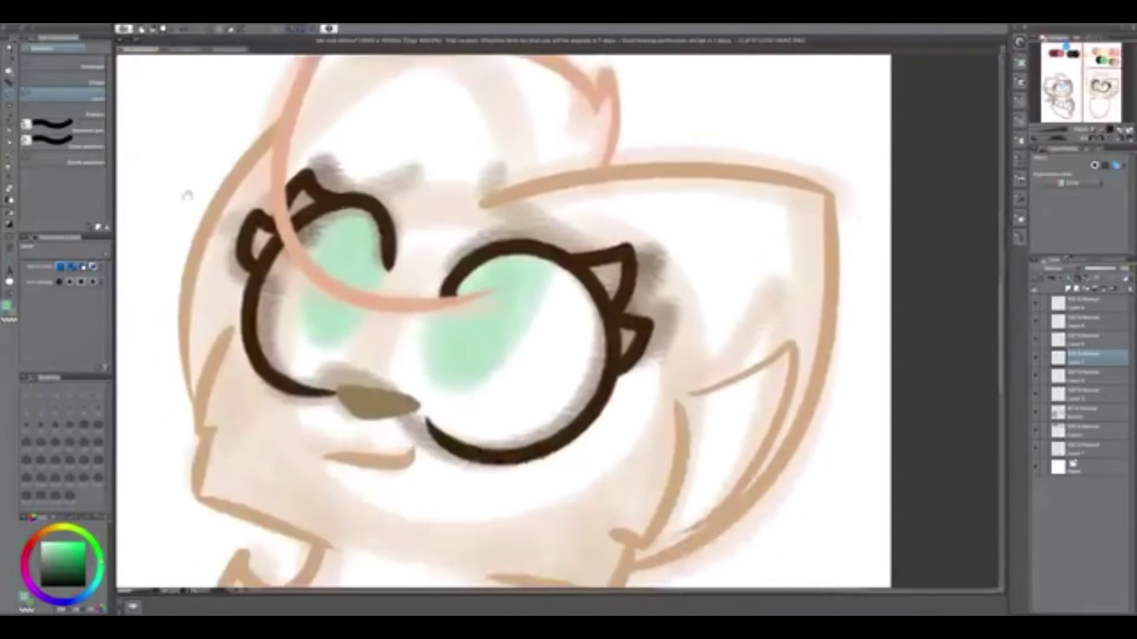
key("b")
left_click_drag(361, 224, 370, 278)
left_click_drag(456, 279, 536, 260)
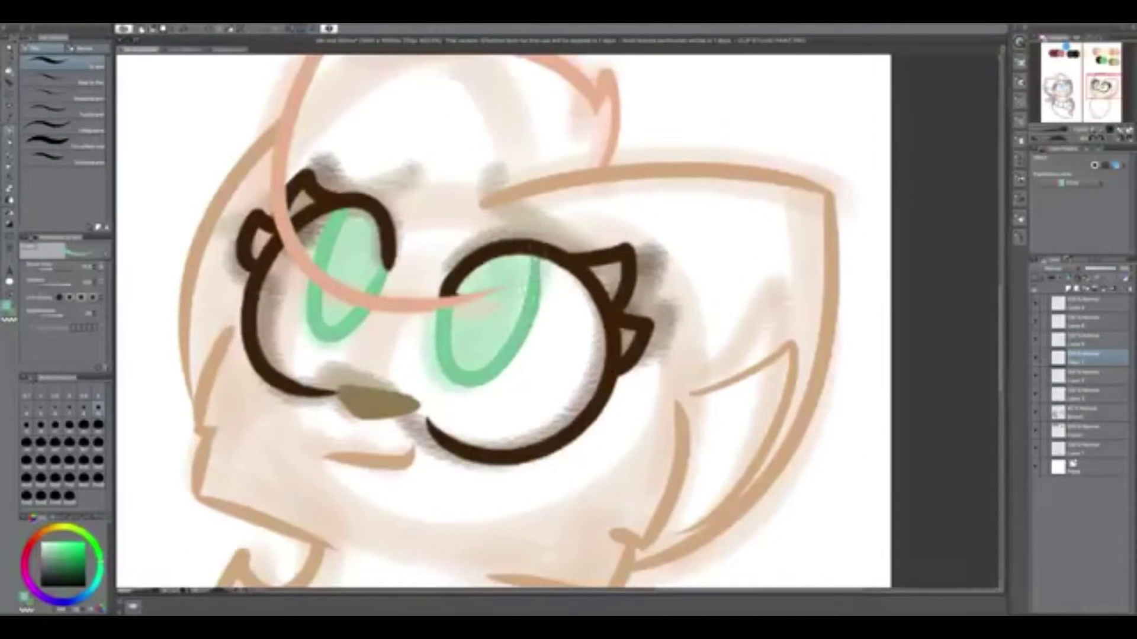
Redo the larger eye's iris shape and fill both of the right character's irises with solid green
scroll(330, 398, "down", 4)
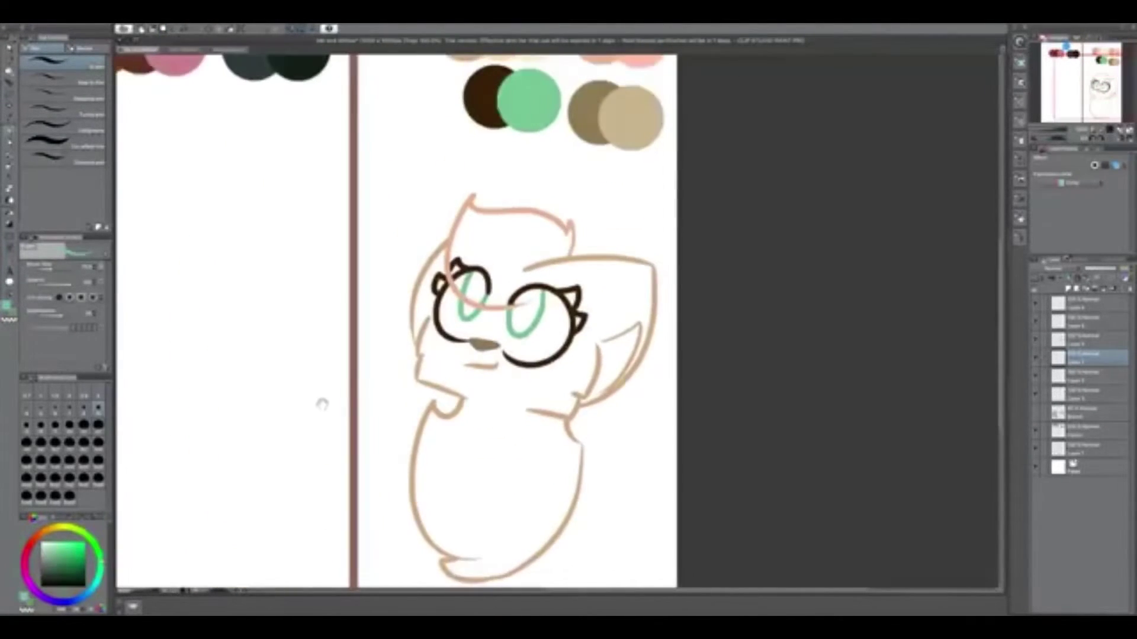
scroll(274, 378, "up", 4)
key("ctrl+z")
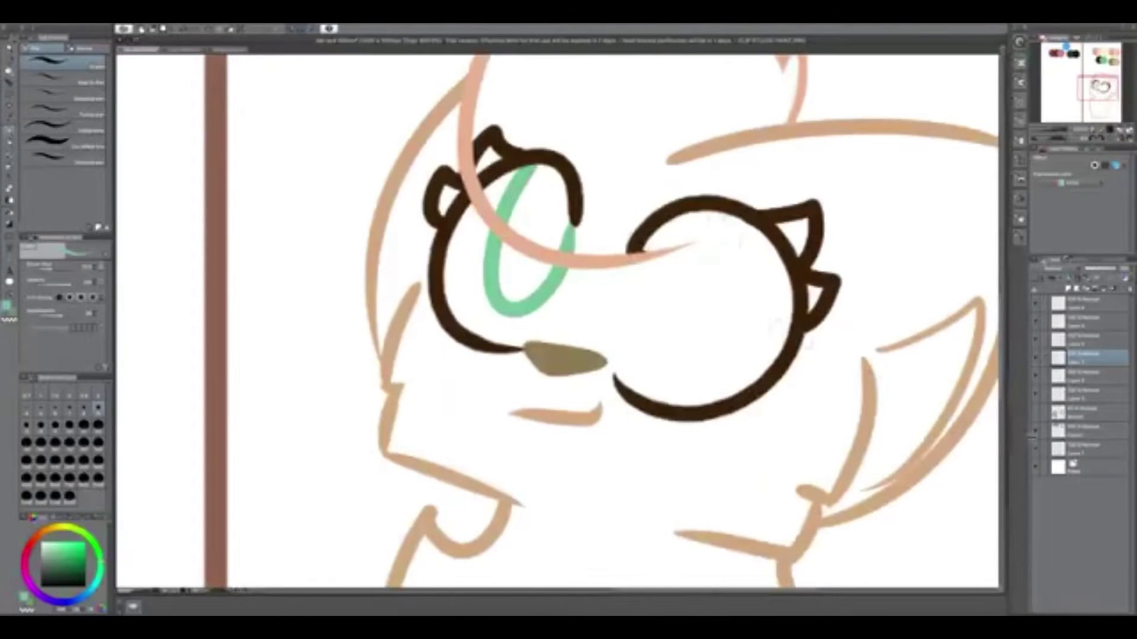
key("ctrl+y")
key("ctrl+y")
key("ctrl+y")
key("ctrl+y")
key("ctrl+y")
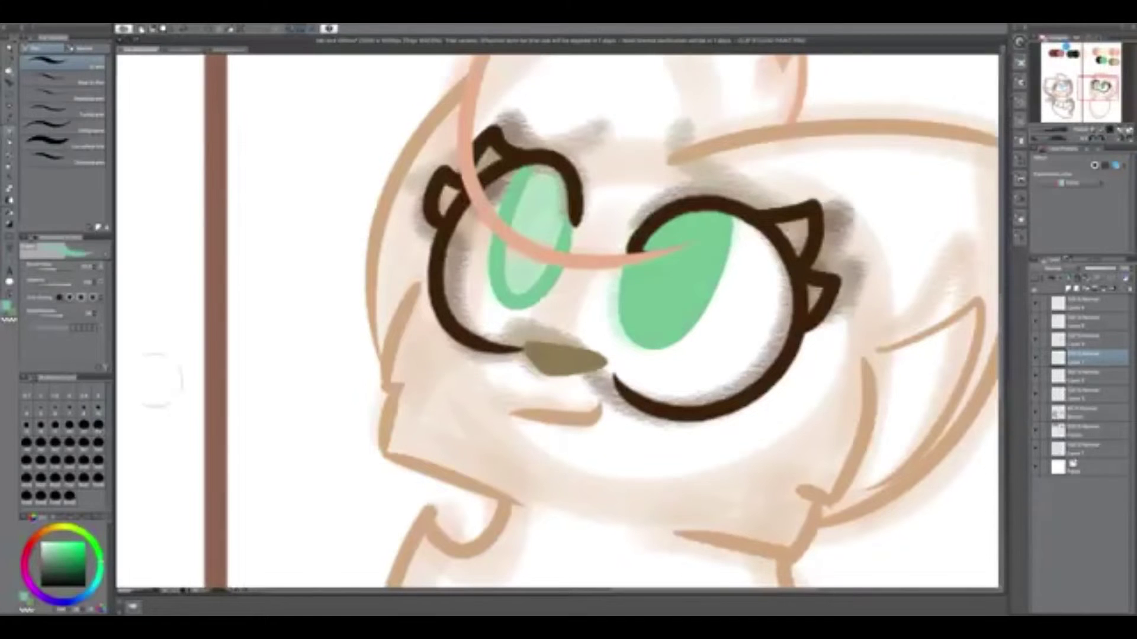
key("ctrl+y")
scroll(556, 320, "down", 3)
scroll(715, 335, "up", 3)
Pick the dark brown from the eye outline and fill in the right character's eyelashes on both eyes
left_click(715, 335, "alt")
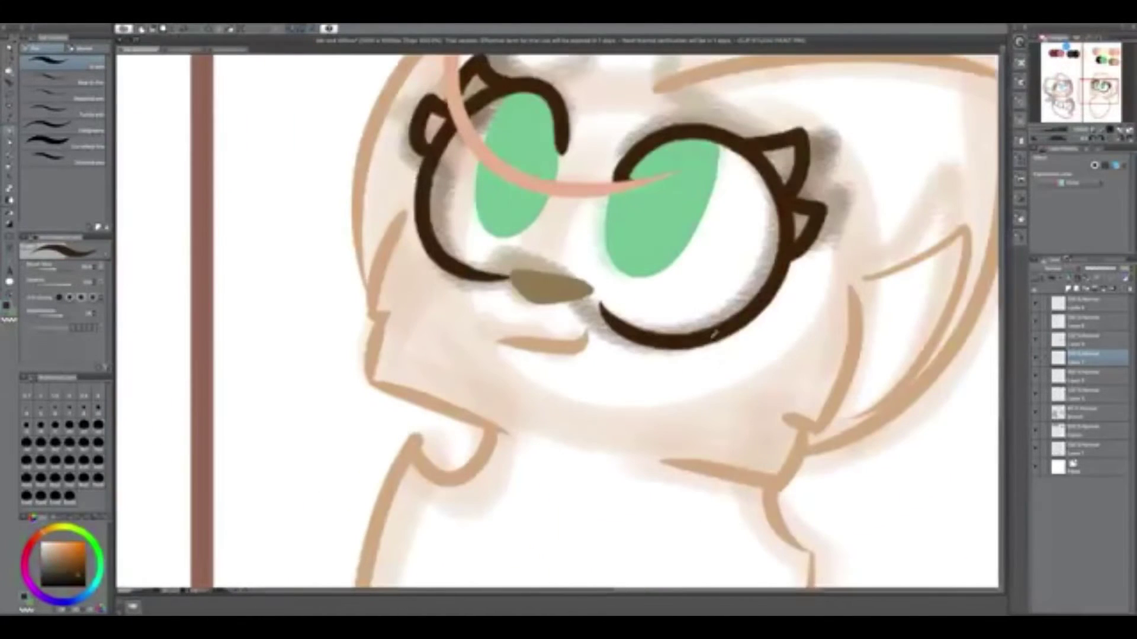
key("ctrl+y")
key("ctrl+y")
key("ctrl+y")
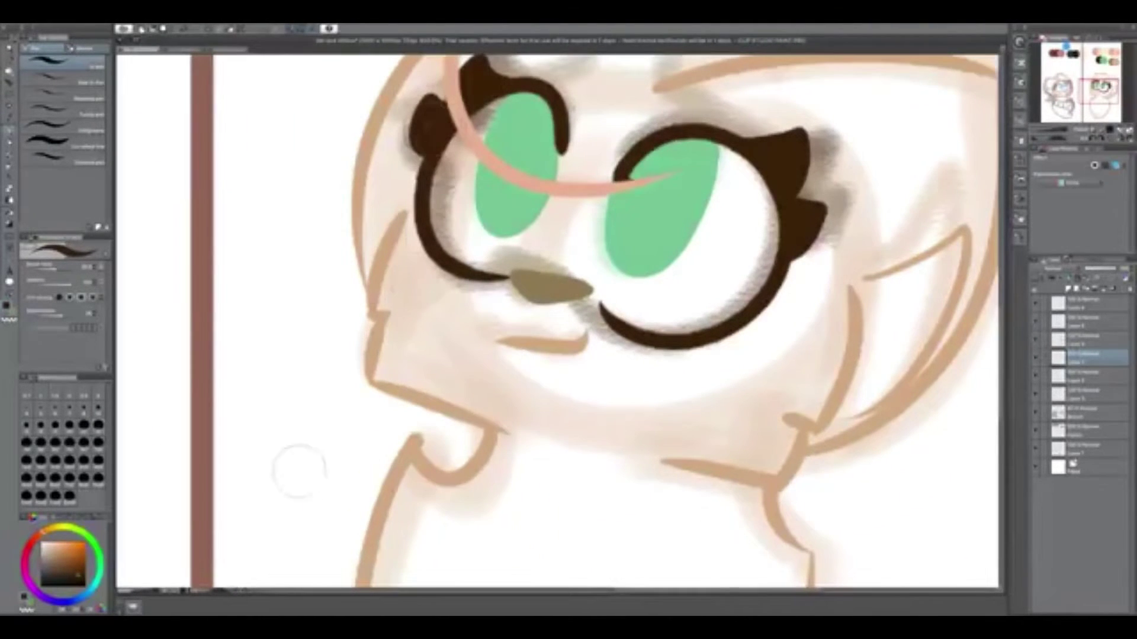
scroll(553, 350, "down", 3)
Merge the right character's facial-feature layers and hide the sketch
left_click(1069, 339)
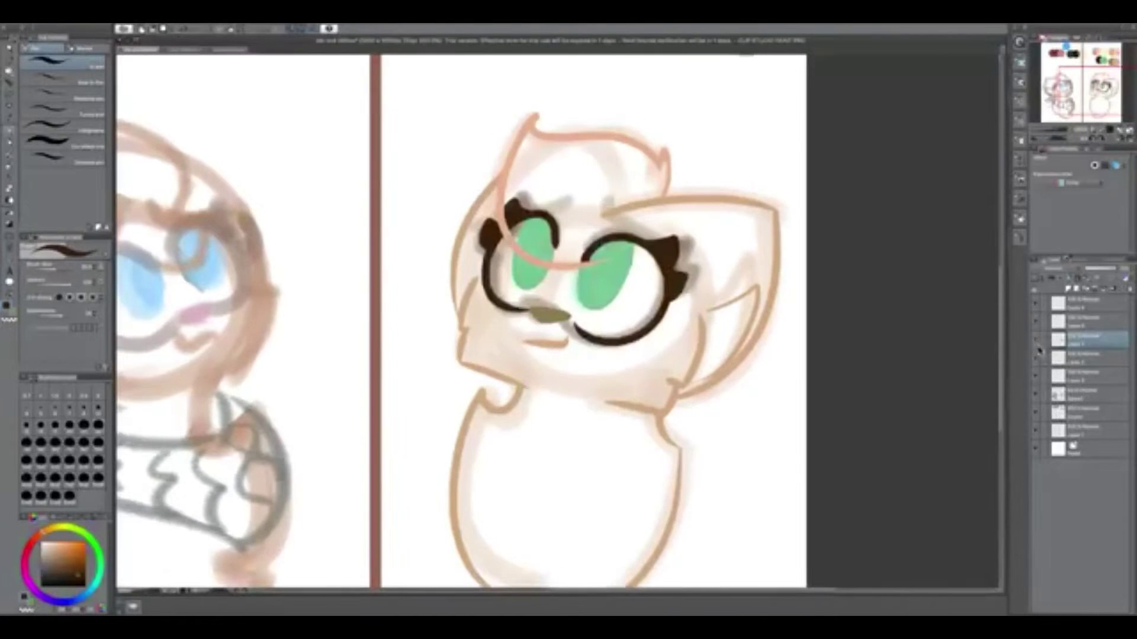
key("Delete")
scroll(865, 423, "down", 3)
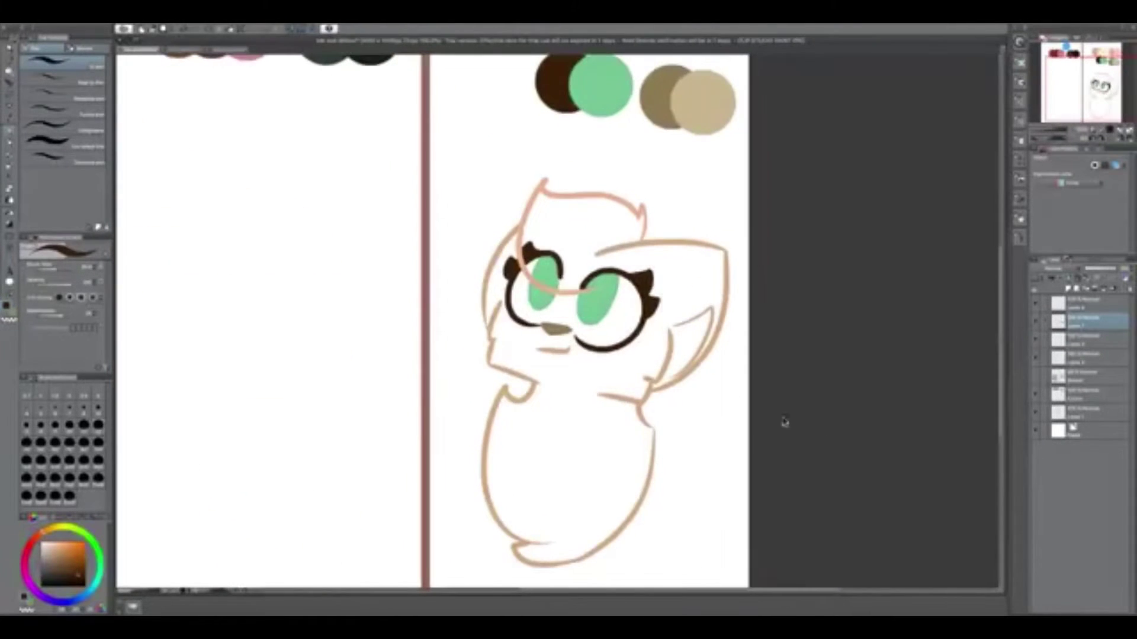
scroll(553, 482, "down", 3)
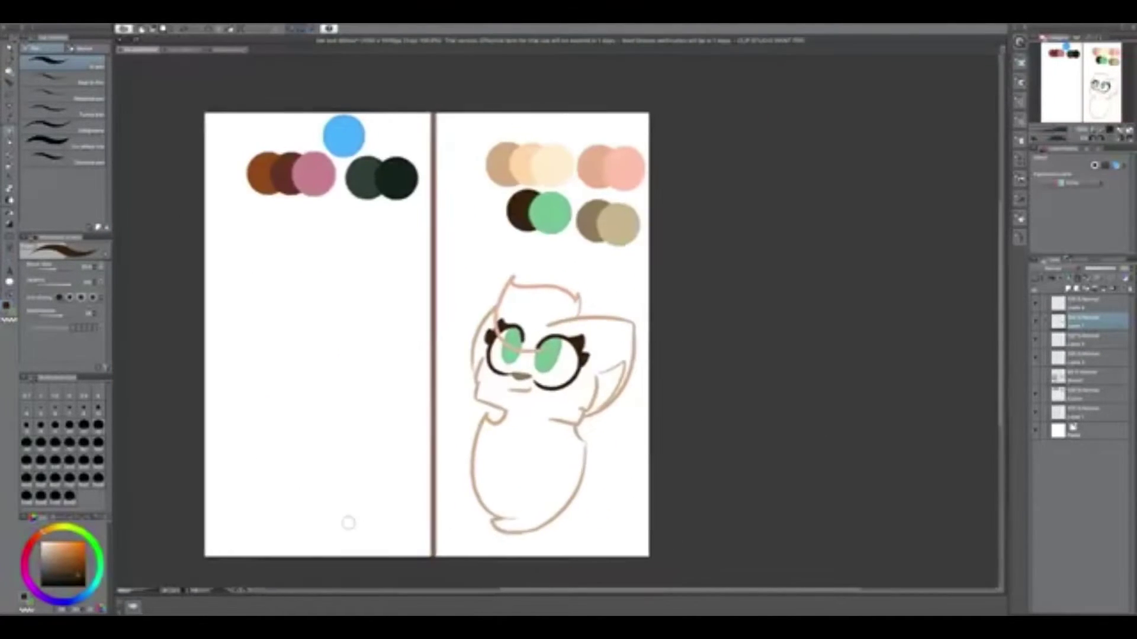
left_click(1057, 309)
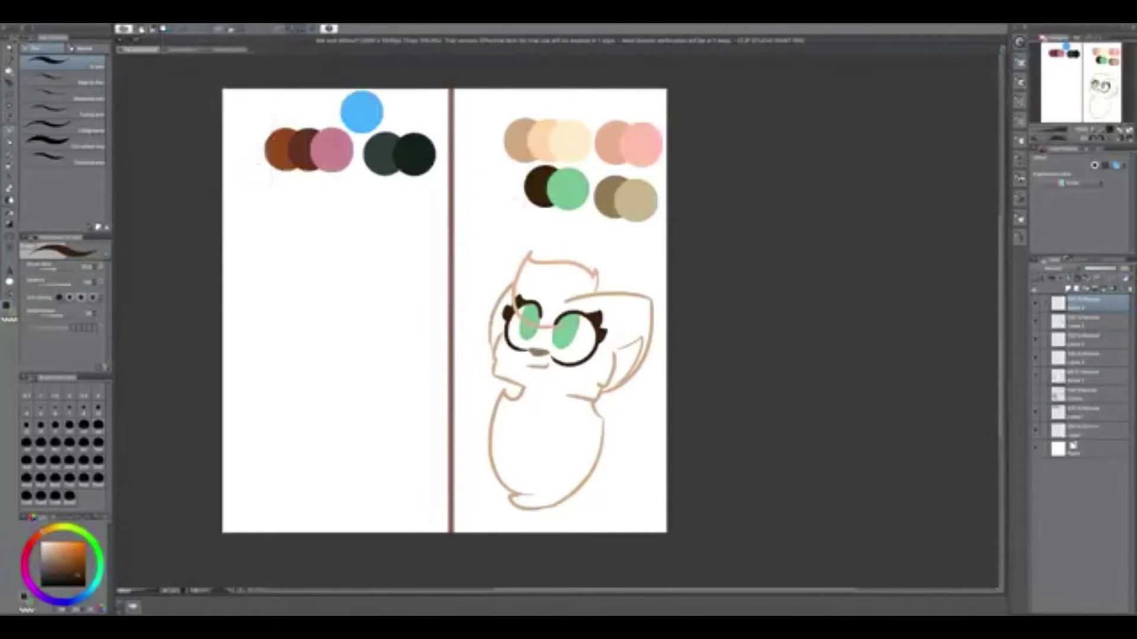
Add darker line shades beside the left palette's two brown swatches and show the sketch
left_click(1058, 418)
scroll(184, 394, "up", 2)
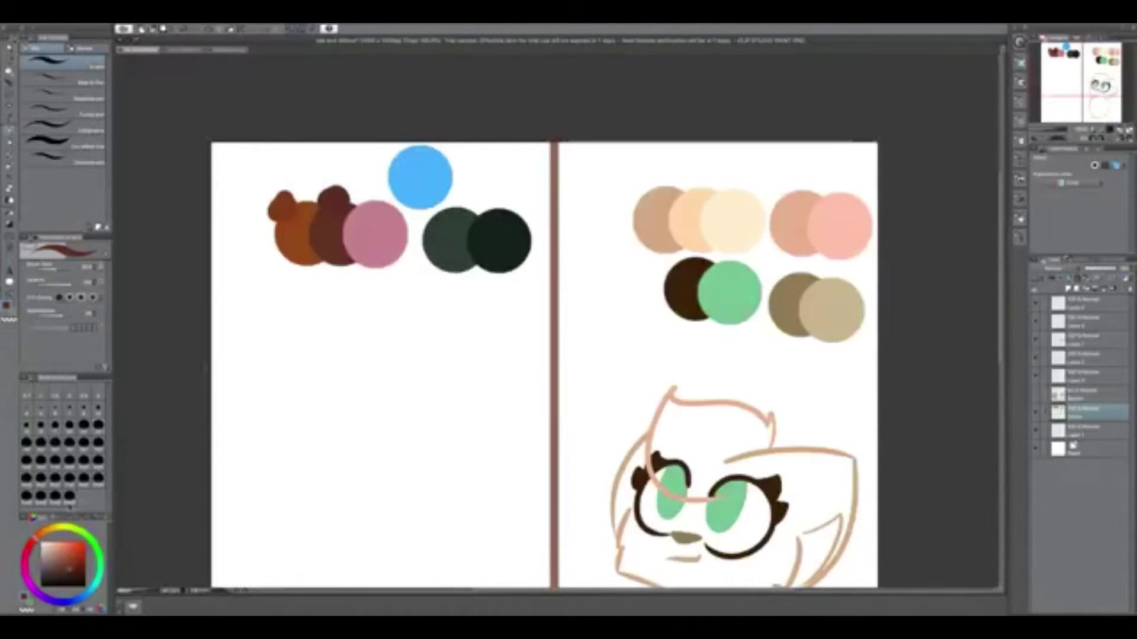
scroll(403, 411, "down", 5)
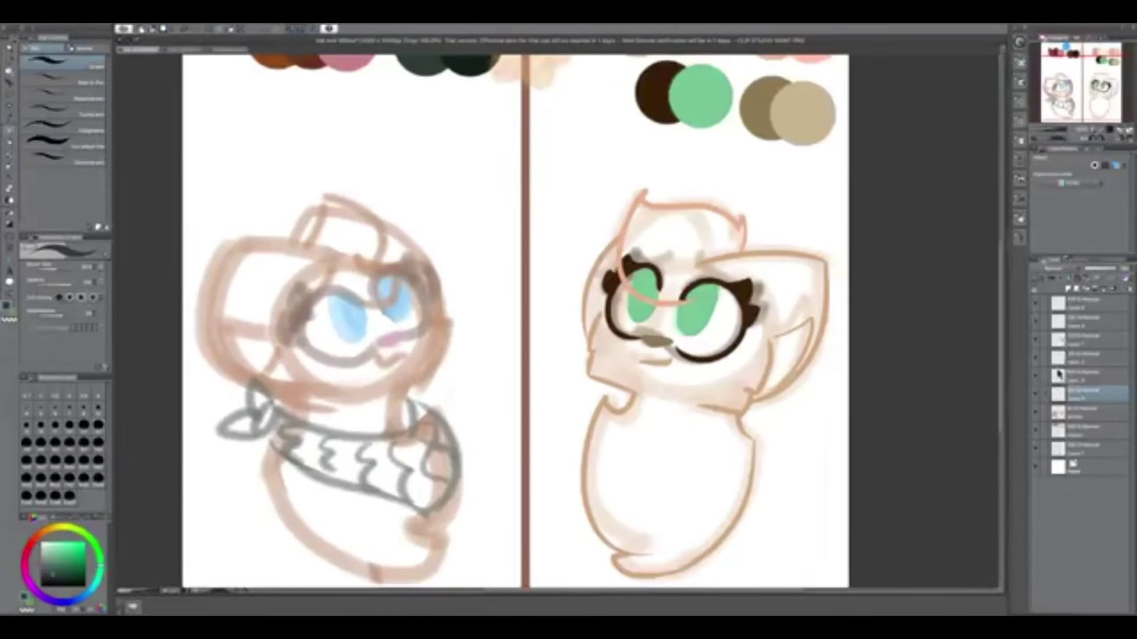
Outline the left character's large ear over the sketch in dark reddish brown on a separate layer
left_click(1069, 356)
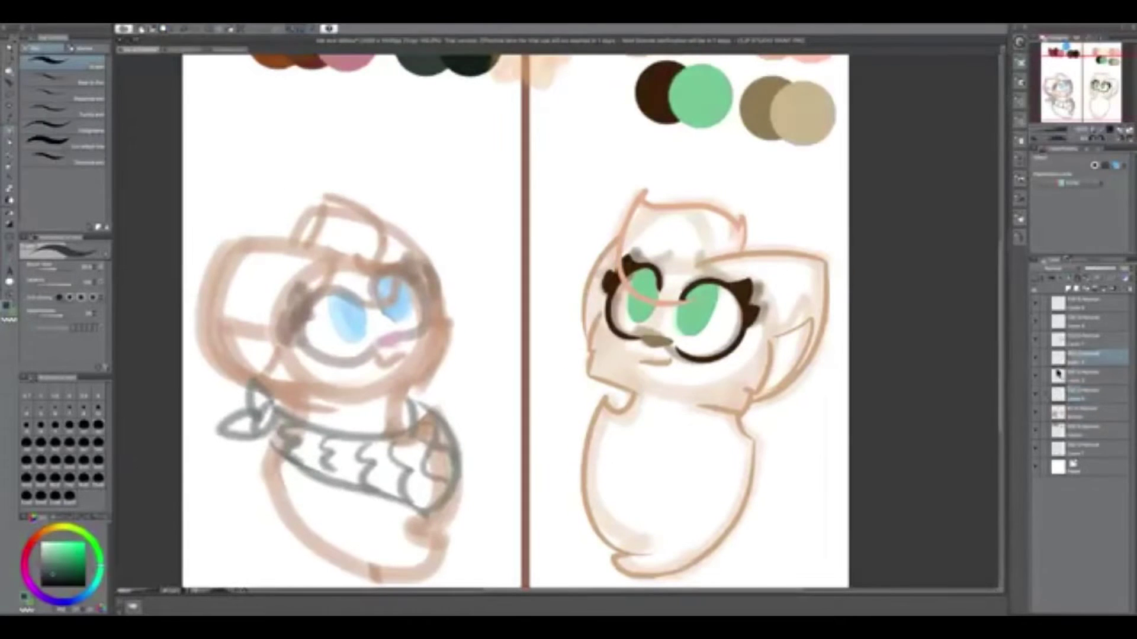
left_click(1069, 376)
scroll(533, 320, "down", 2)
scroll(532, 320, "up", 4)
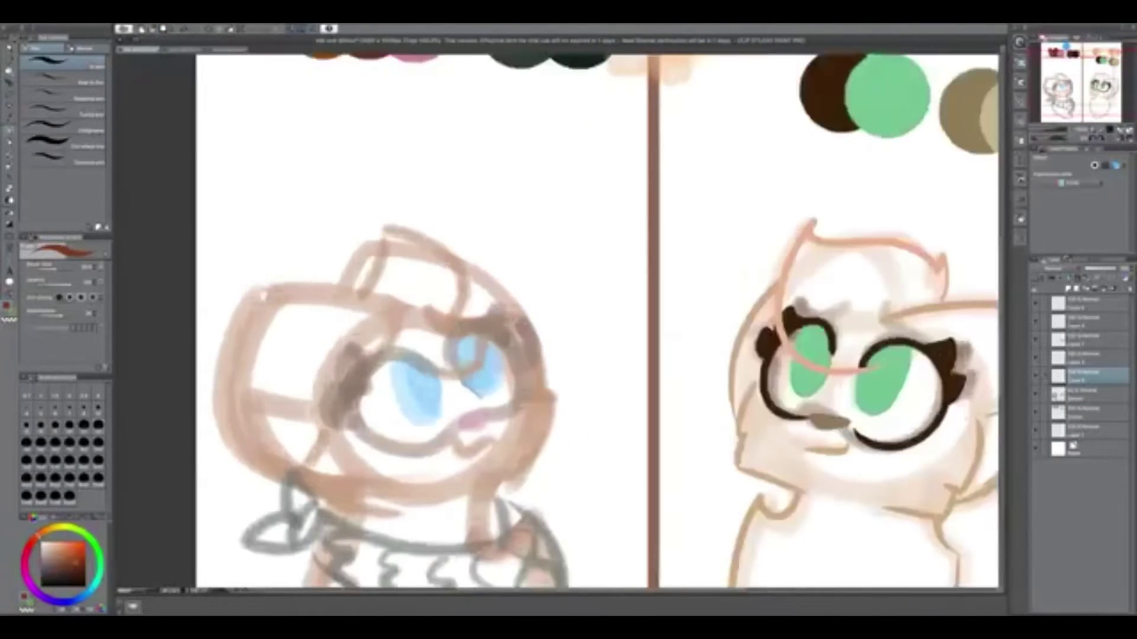
scroll(400, 193, "up", 3)
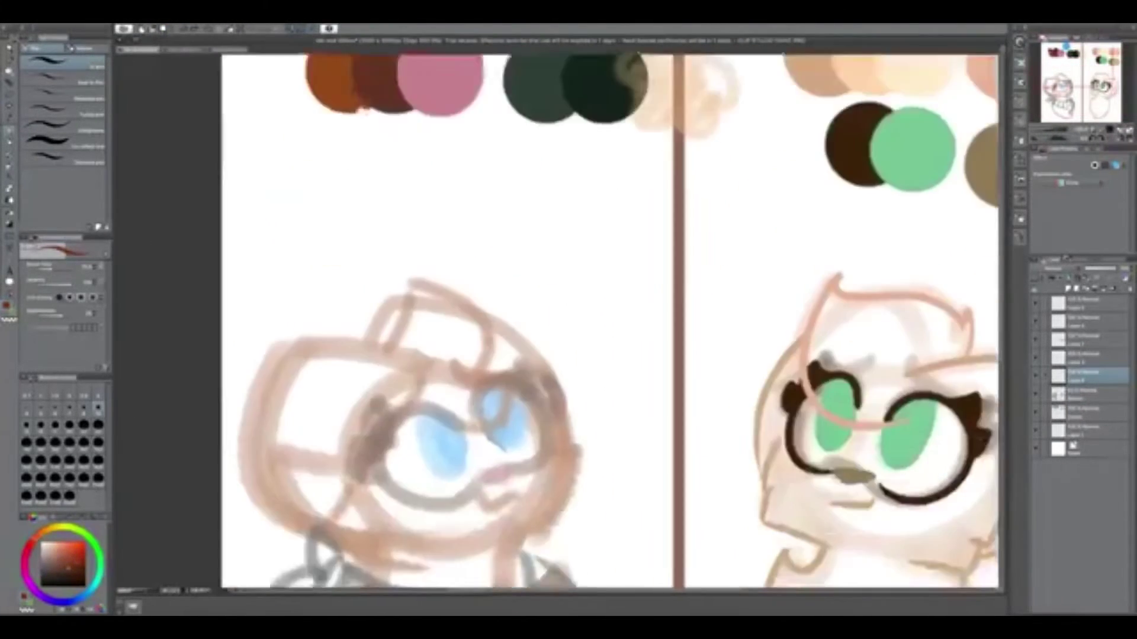
left_click_drag(274, 277, 437, 290)
left_click_drag(296, 278, 385, 474)
key("ctrl+z")
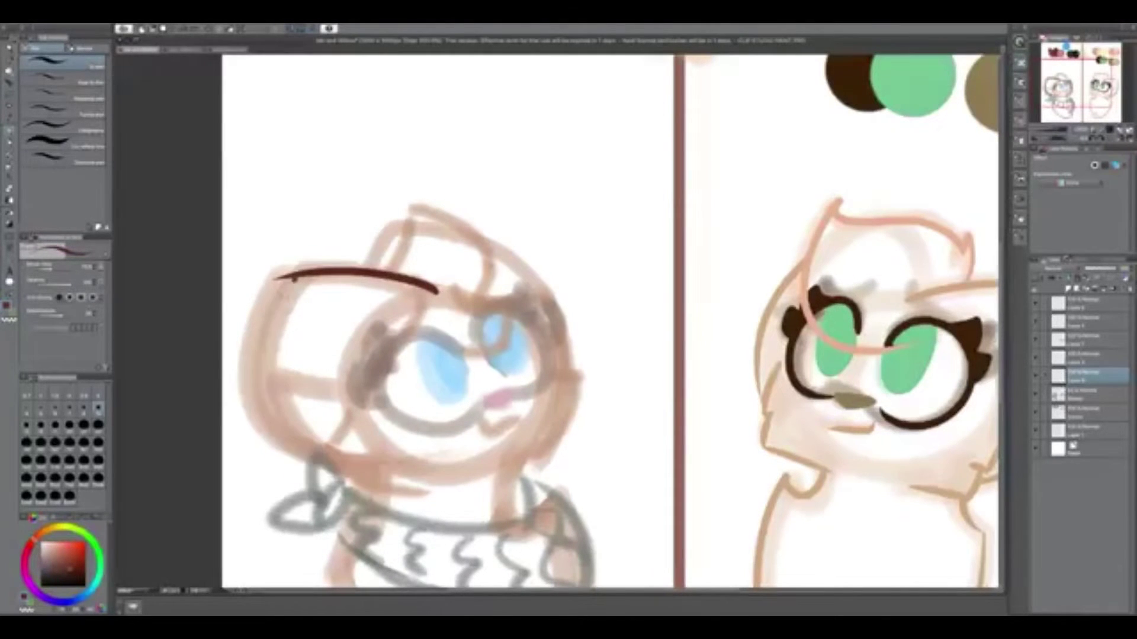
left_click_drag(296, 278, 385, 473)
key("ctrl+z")
left_click_drag(296, 275, 414, 462)
scroll(533, 320, "down", 1)
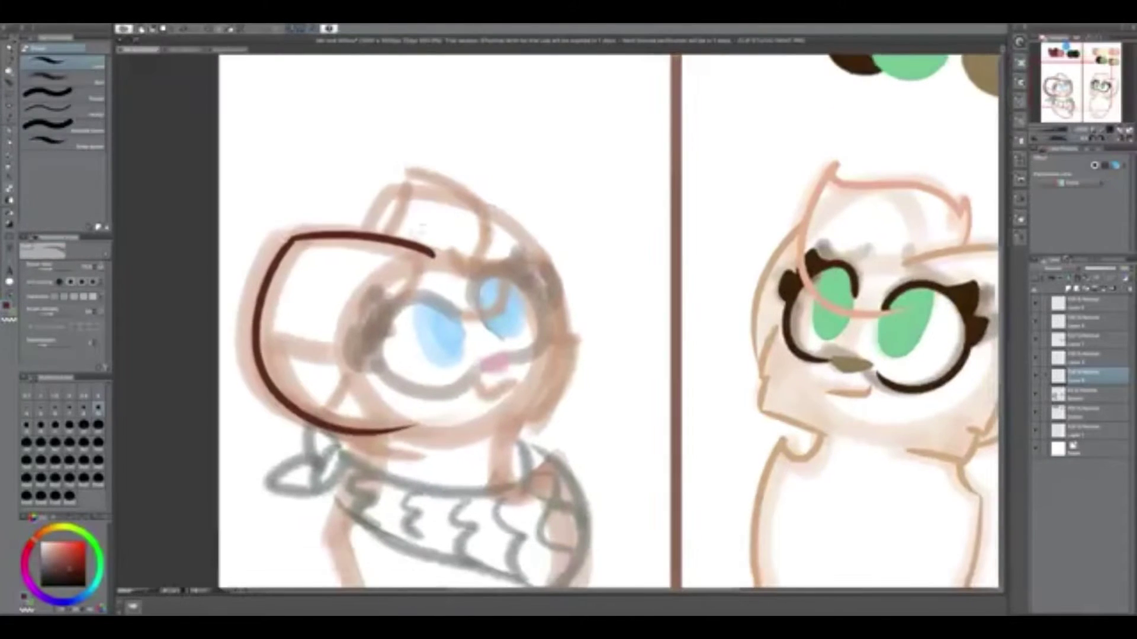
Draw the curved outline over the top of the left character's head and down its far side in dark reddish brown
mouse_move(363, 231)
left_mouse_down()
mouse_move(426, 178)
mouse_move(359, 233)
left_mouse_up()
key("ctrl+z")
left_click_drag(365, 212, 540, 366)
scroll(415, 320, "up", 3)
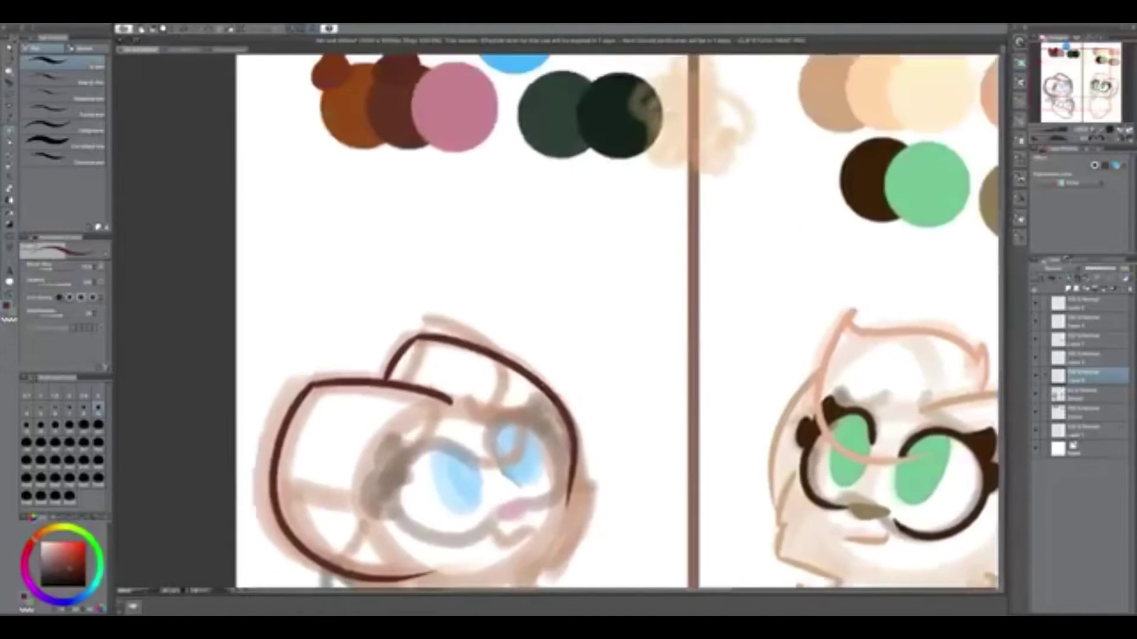
scroll(414, 320, "down", 3)
Outline the left character's pointed cheeks on both sides of the face in orange-brown on a new layer
left_click(178, 28)
left_click(196, 42)
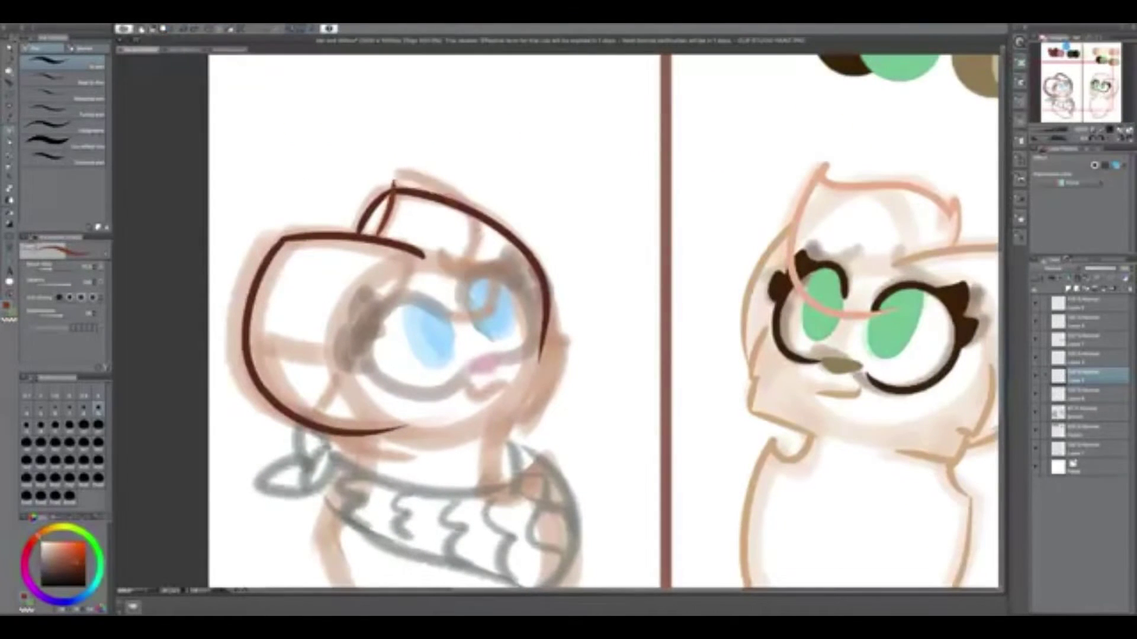
left_click_drag(399, 172, 483, 242)
scroll(572, 285, "down", 1)
key("ctrl+z")
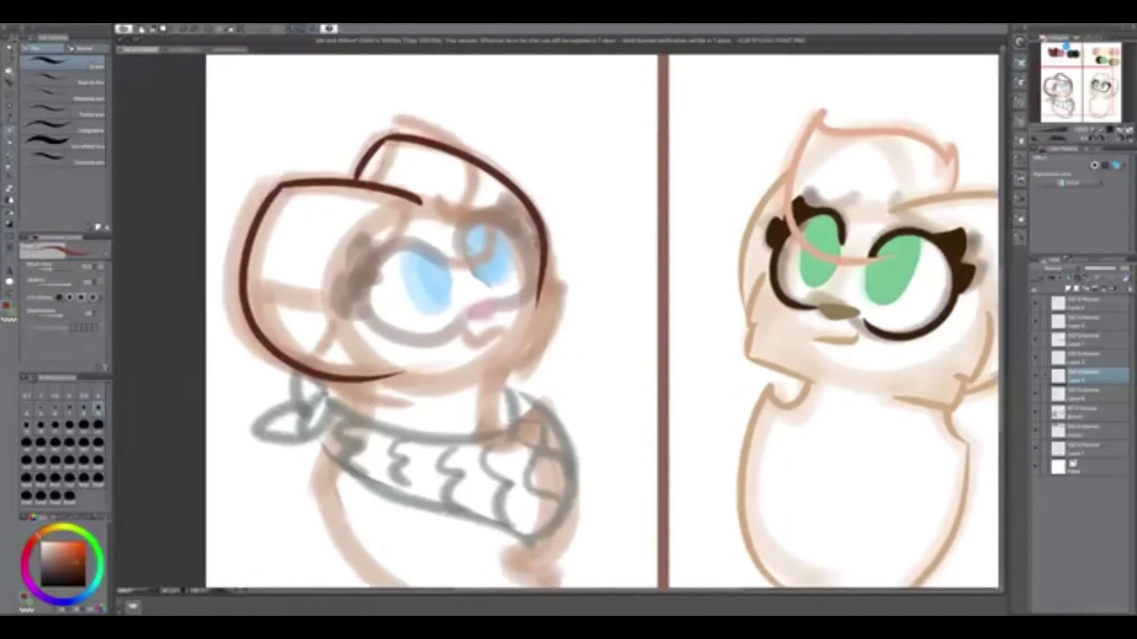
scroll(572, 284, "down", 1)
mouse_move(324, 273)
left_mouse_down()
mouse_move(299, 313)
mouse_move(415, 358)
left_mouse_up()
left_click_drag(539, 217, 515, 322)
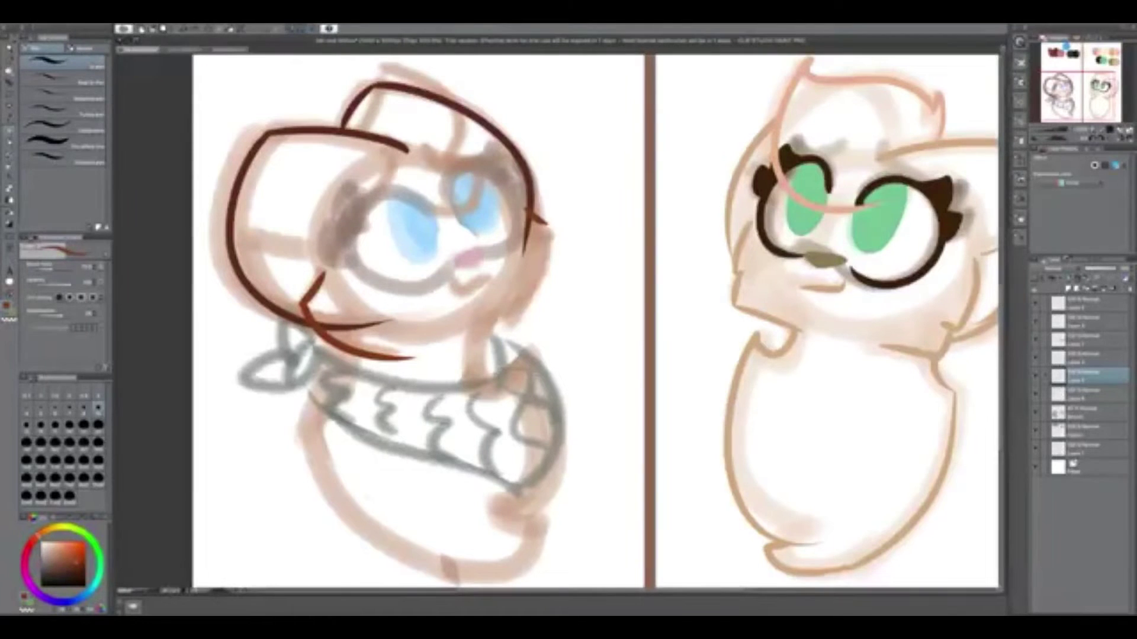
scroll(572, 278, "down", 1)
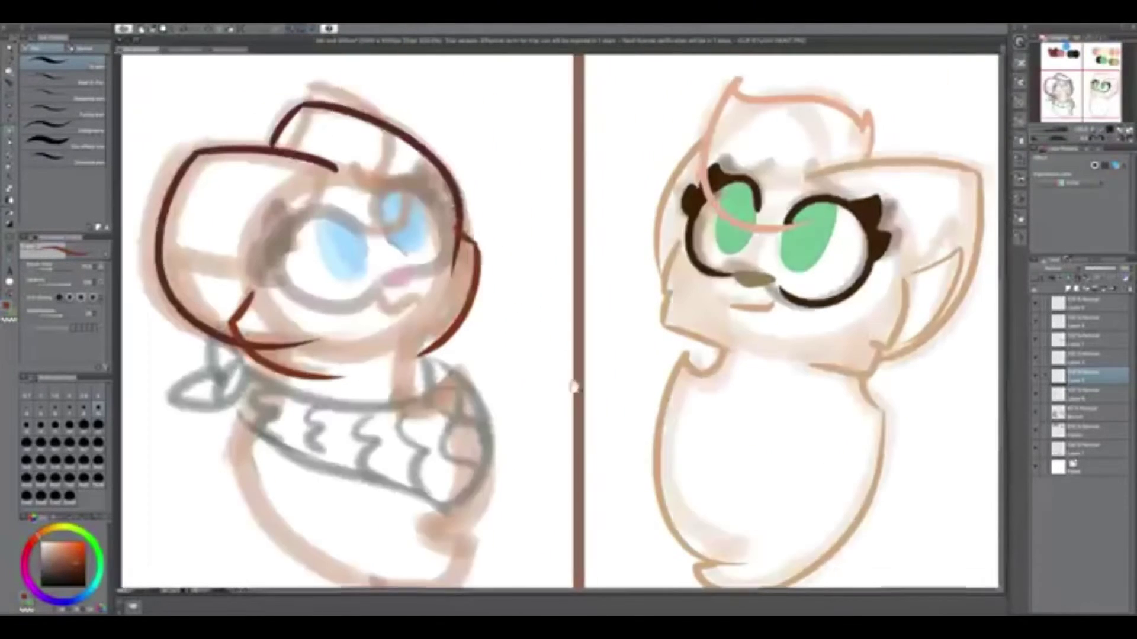
Outline the left character's neck, chest curl and rounded body down to the pointed tip in orange-brown
left_click_drag(440, 270, 453, 450)
key("ctrl+z")
key("ctrl+z")
left_click_drag(448, 270, 471, 467)
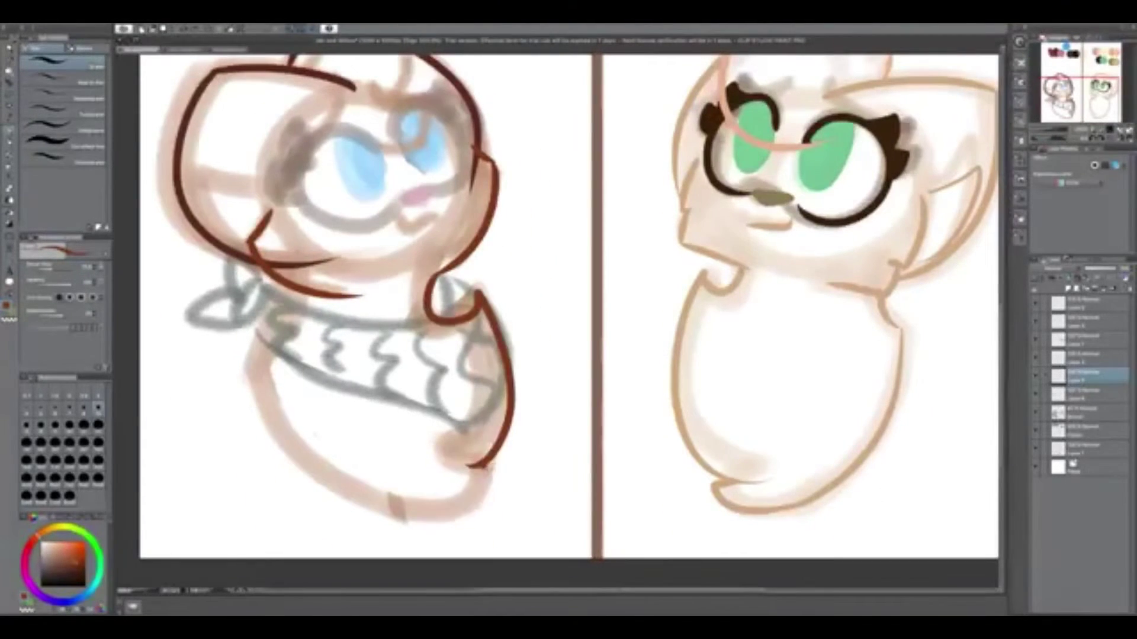
left_click_drag(270, 370, 498, 518)
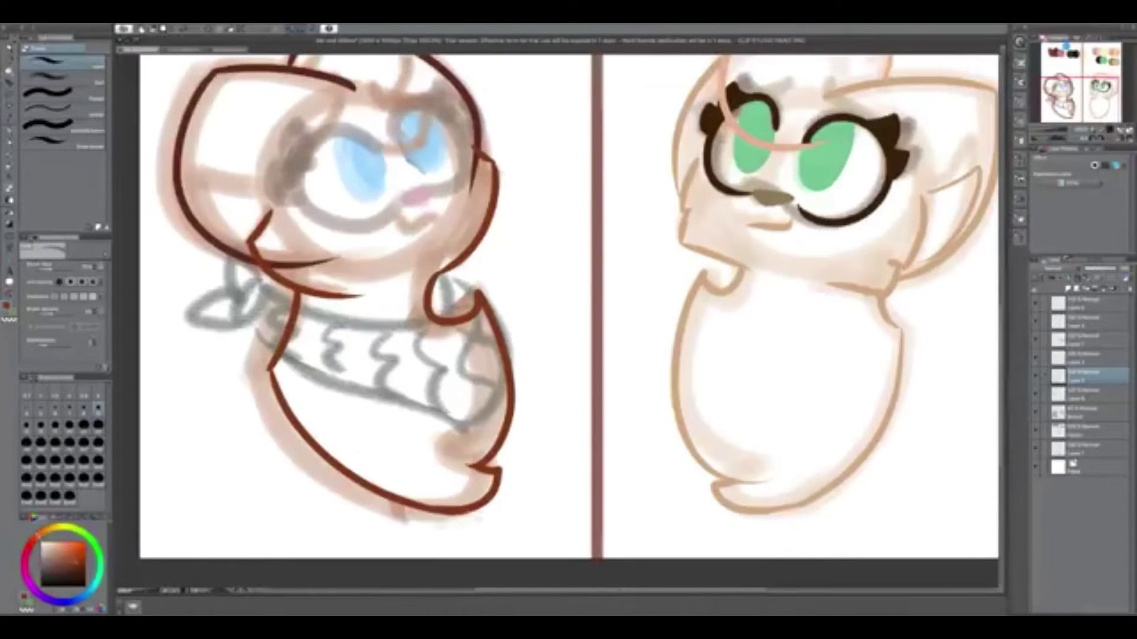
Draw the left character's hair tuft in orange-brown, with a pointed fringe curling over the smaller eye
scroll(621, 228, "up", 5)
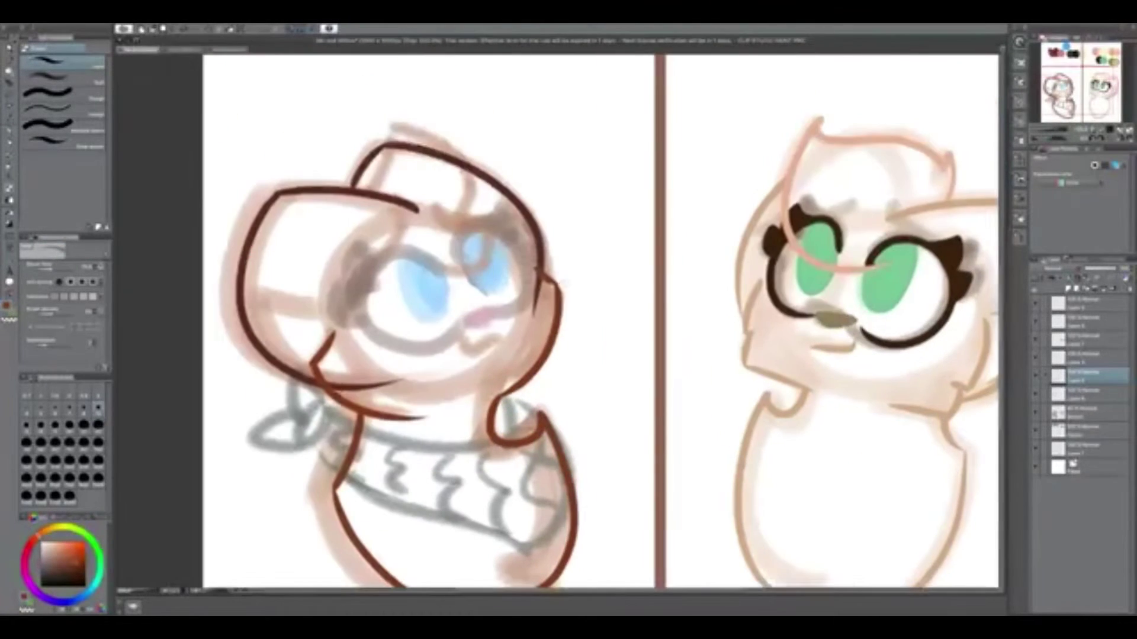
key("p")
mouse_move(393, 172)
left_mouse_down()
mouse_move(444, 230)
mouse_move(462, 225)
mouse_move(480, 254)
mouse_move(494, 252)
left_mouse_up()
key("ctrl+z")
key("ctrl+z")
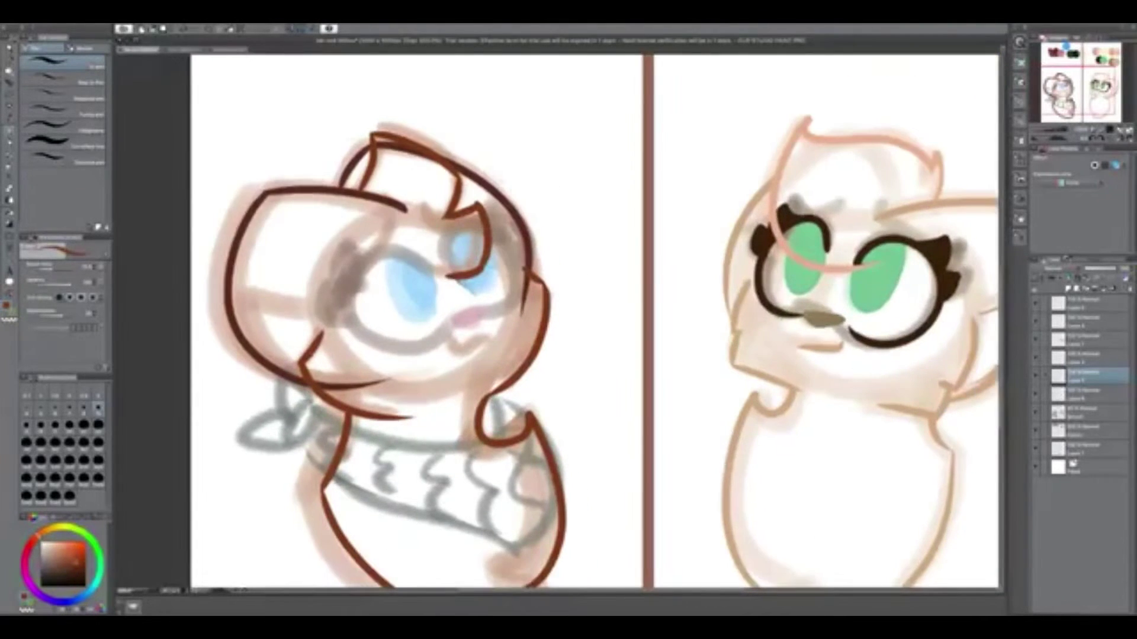
Outline both of the left character's eyes in dark brown on a new layer
scroll(521, 441, "up", 5)
scroll(522, 441, "down", 5)
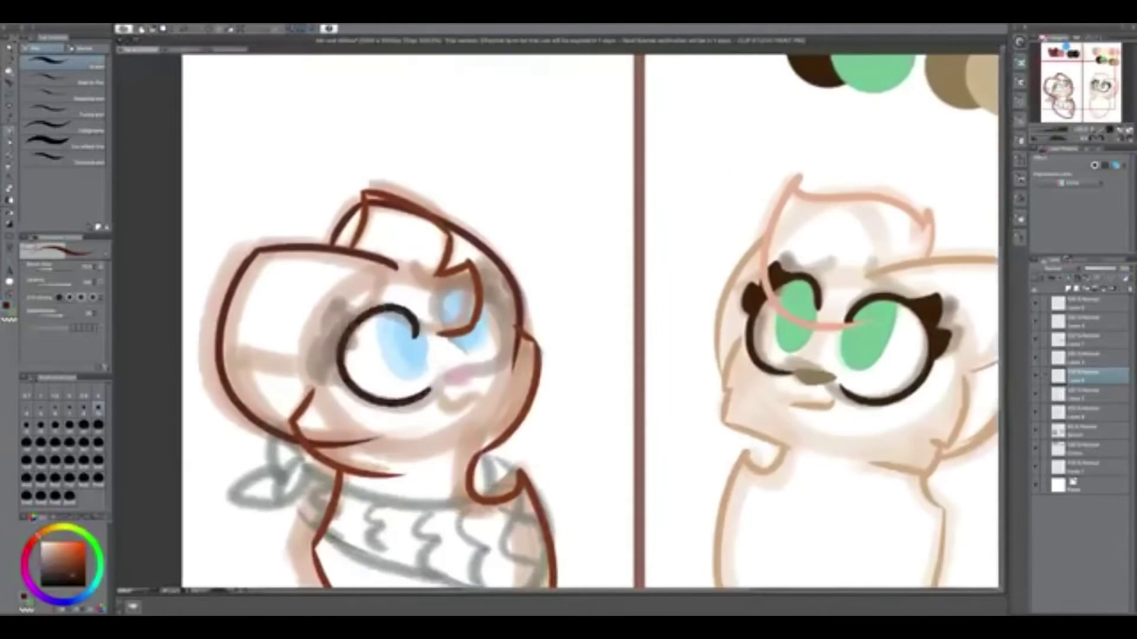
key("ctrl+z")
left_click_drag(417, 323, 438, 379)
left_click_drag(453, 302, 483, 373)
scroll(591, 398, "up", 3)
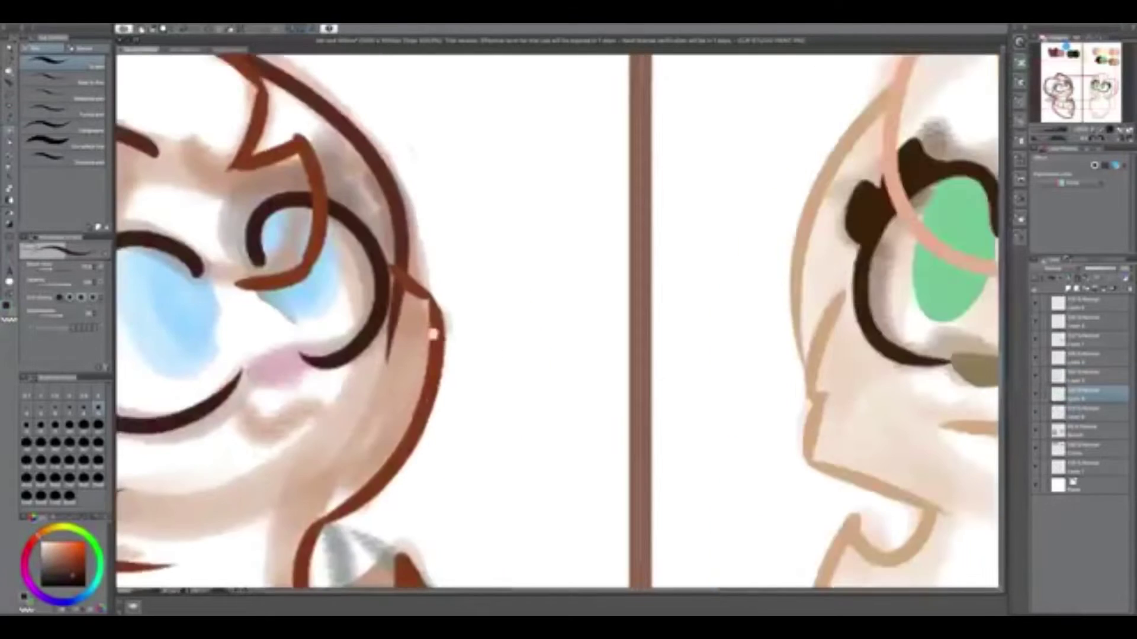
Hide the sketch and free-transform the left character's two eye outlines together
scroll(591, 398, "down", 5)
left_click(1089, 391)
left_click_drag(335, 293, 465, 385)
key("ctrl+t")
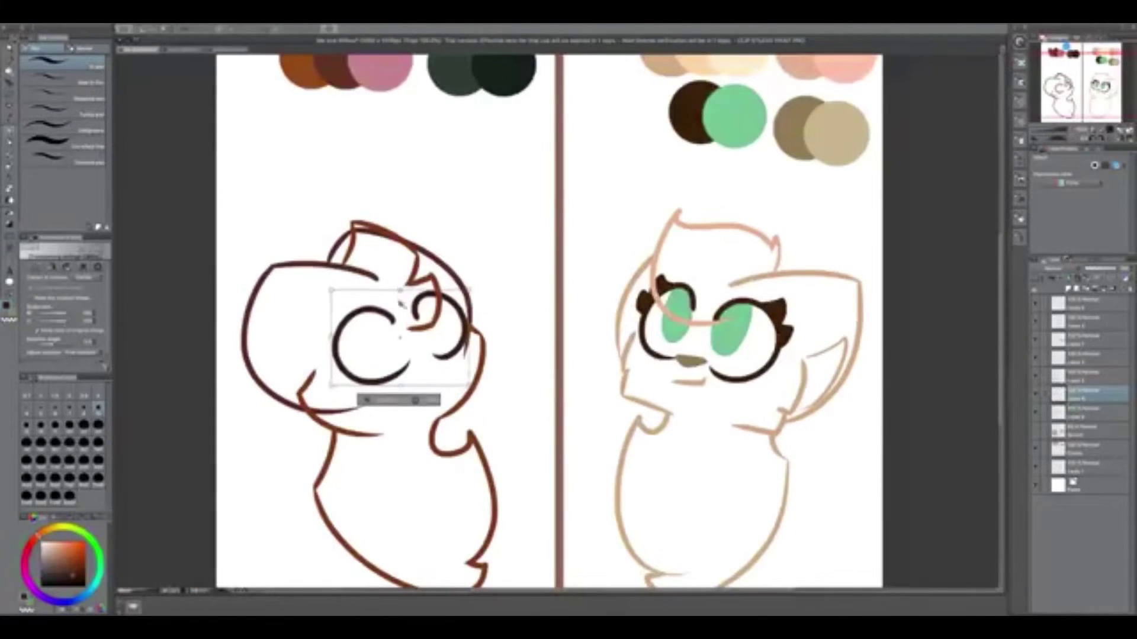
key("Return")
Show the sketch again and outline two eyelashes on the outer side of the left character's larger eye
scroll(355, 344, "up", 3)
left_click(1037, 436)
scroll(415, 332, "up", 1)
left_click_drag(355, 228, 296, 397)
key("ctrl+z")
key("ctrl+z")
mouse_move(379, 267)
left_mouse_down()
mouse_move(329, 335)
mouse_move(341, 409)
left_mouse_up()
key("ctrl+z")
Redraw the eyelashes on the left character's smaller eye and fill them with dark brown
left_click_drag(595, 210, 660, 238)
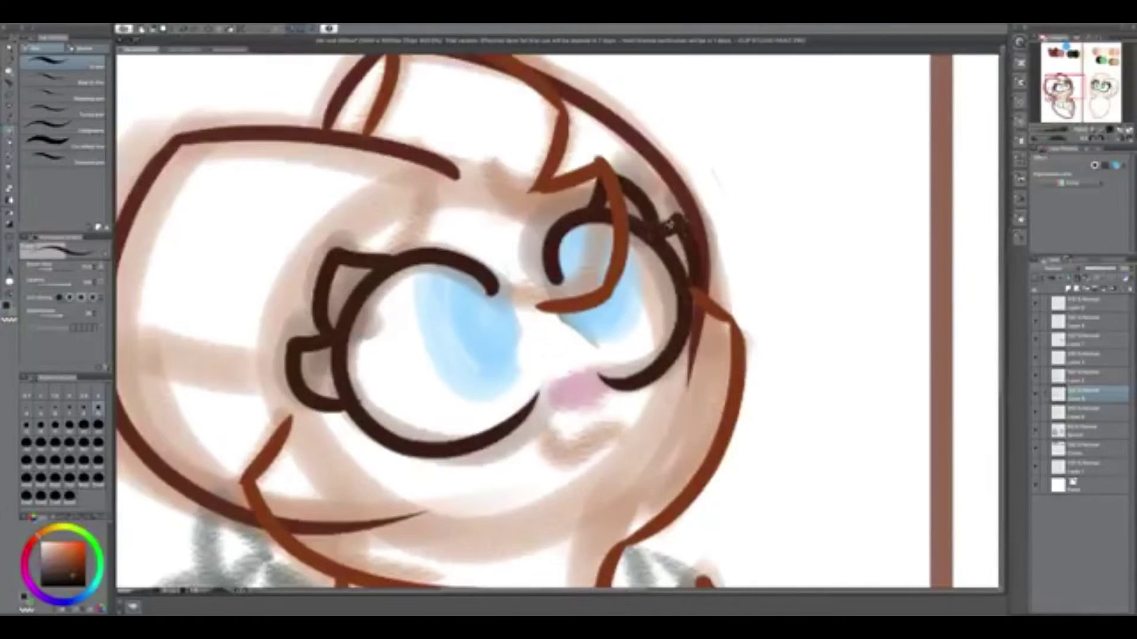
key("ctrl+z")
mouse_move(587, 178)
left_mouse_down()
mouse_move(675, 243)
mouse_move(634, 237)
mouse_move(634, 249)
left_mouse_up()
scroll(533, 319, "right", 1)
key("ctrl+z")
key("ctrl+z")
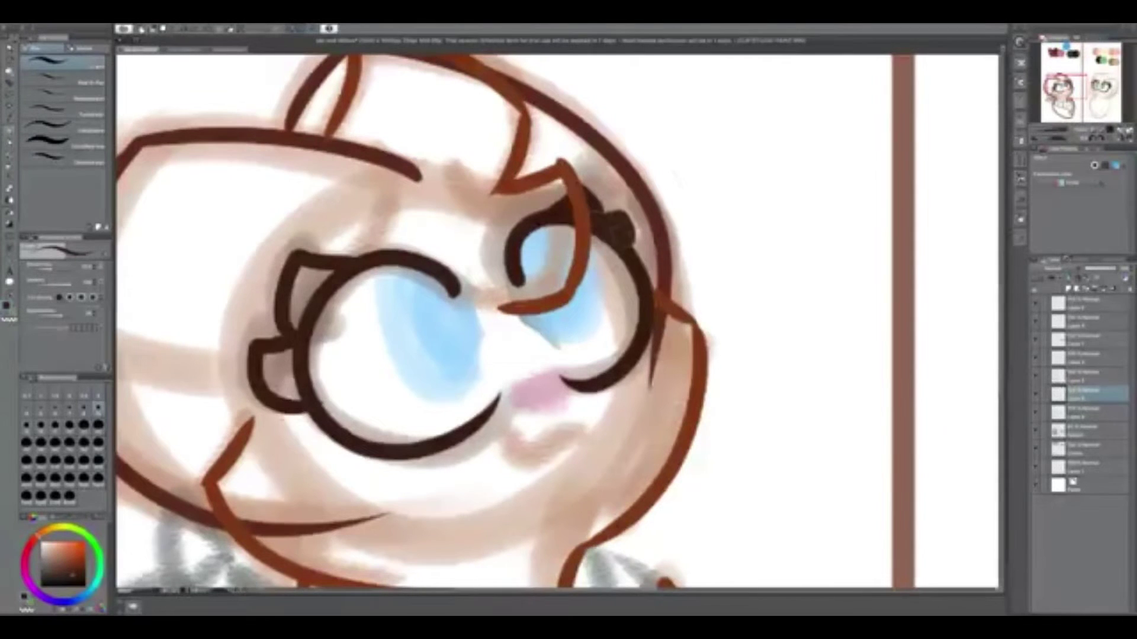
Fill the larger eye's lashes with dark brown and thin the inner tip of the smaller eye's outline
left_click_drag(294, 267, 333, 286)
key("e")
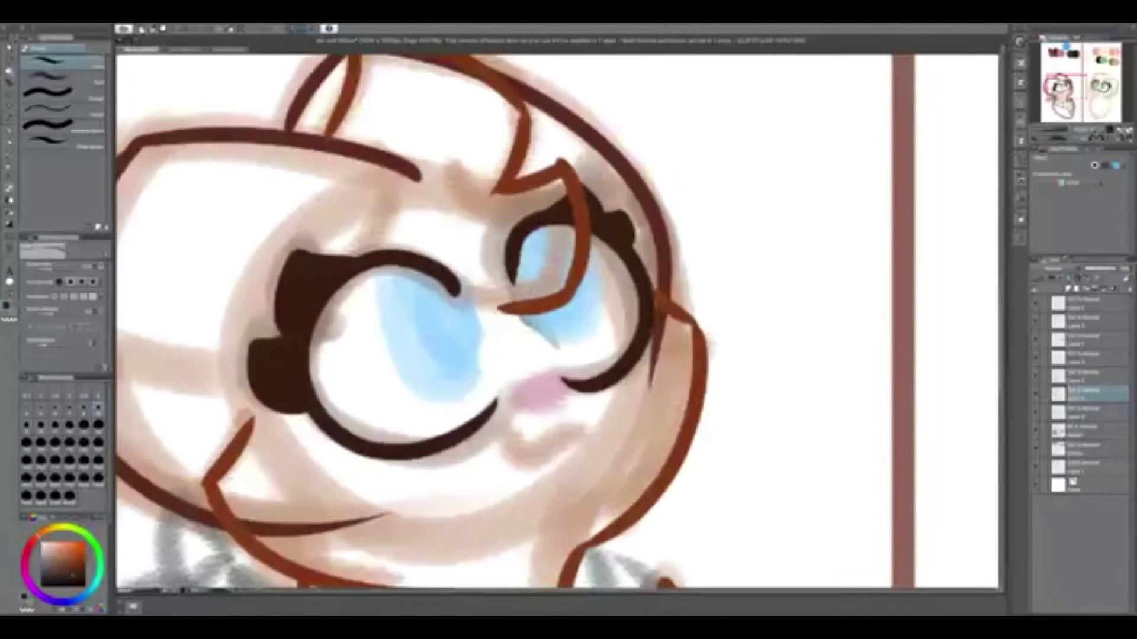
key("ctrl+minus")
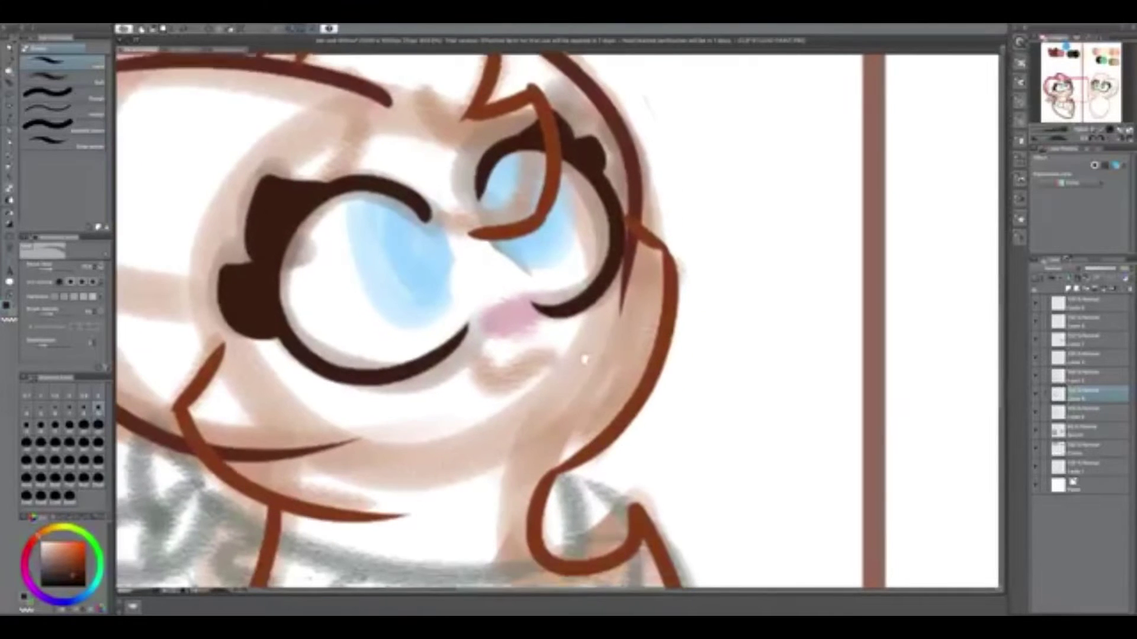
Draw the left character's solid pink nose and a short brown mouth below it
key("ctrl+minus")
key("ctrl+plus")
key("ctrl+plus")
key("ctrl+plus")
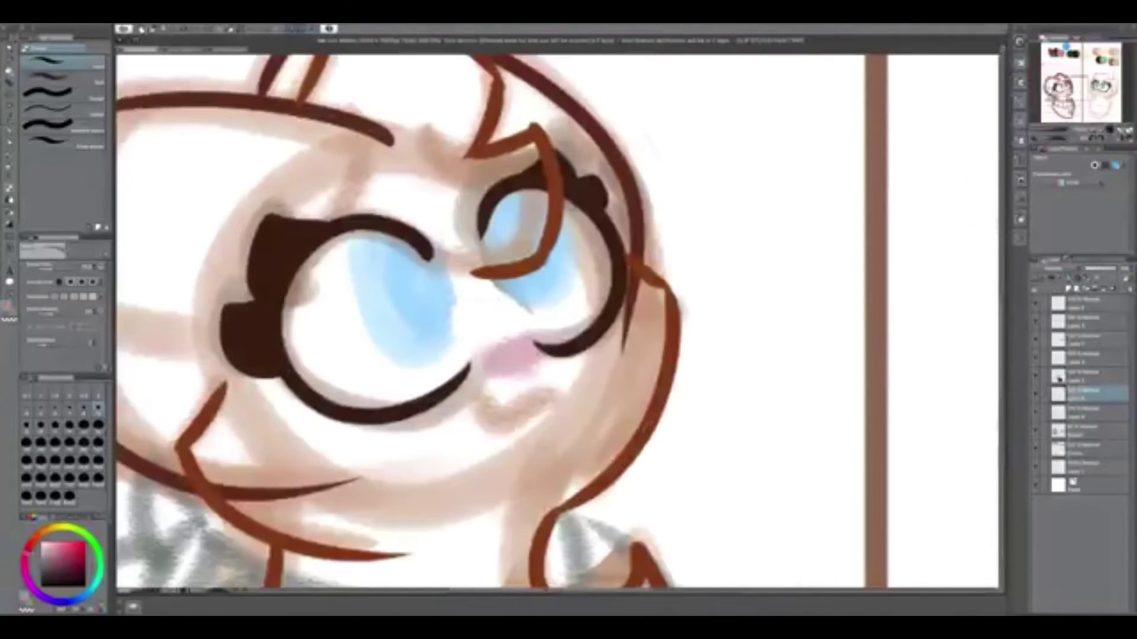
key("p")
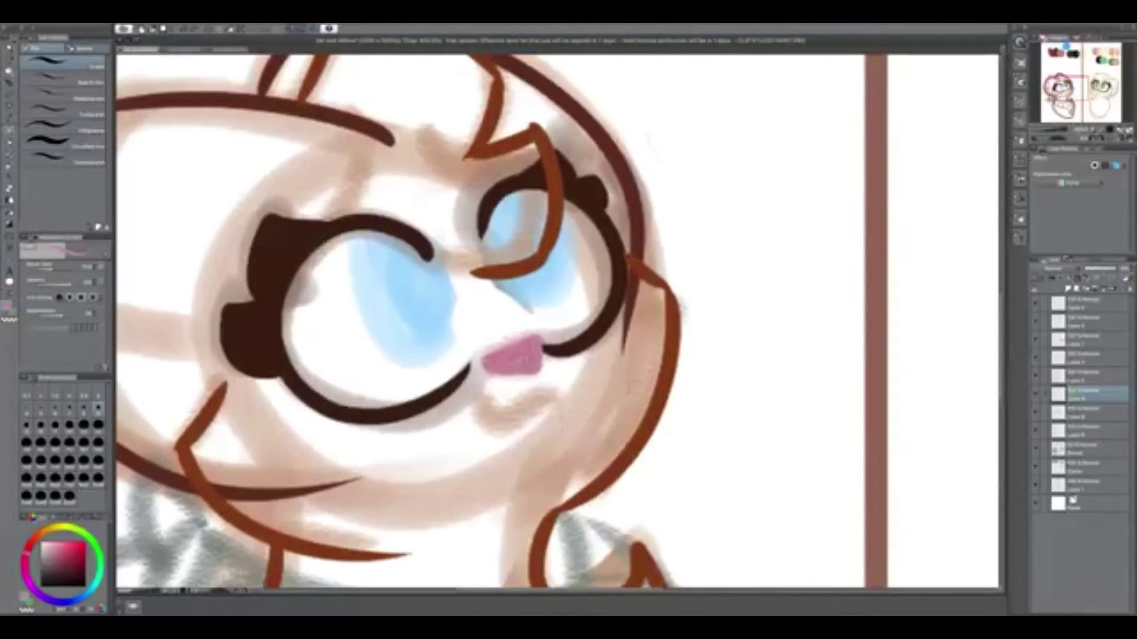
mouse_move(483, 358)
left_mouse_down()
mouse_move(477, 376)
mouse_move(560, 398)
left_mouse_up()
key("ctrl+z")
left_click_drag(479, 408, 550, 403)
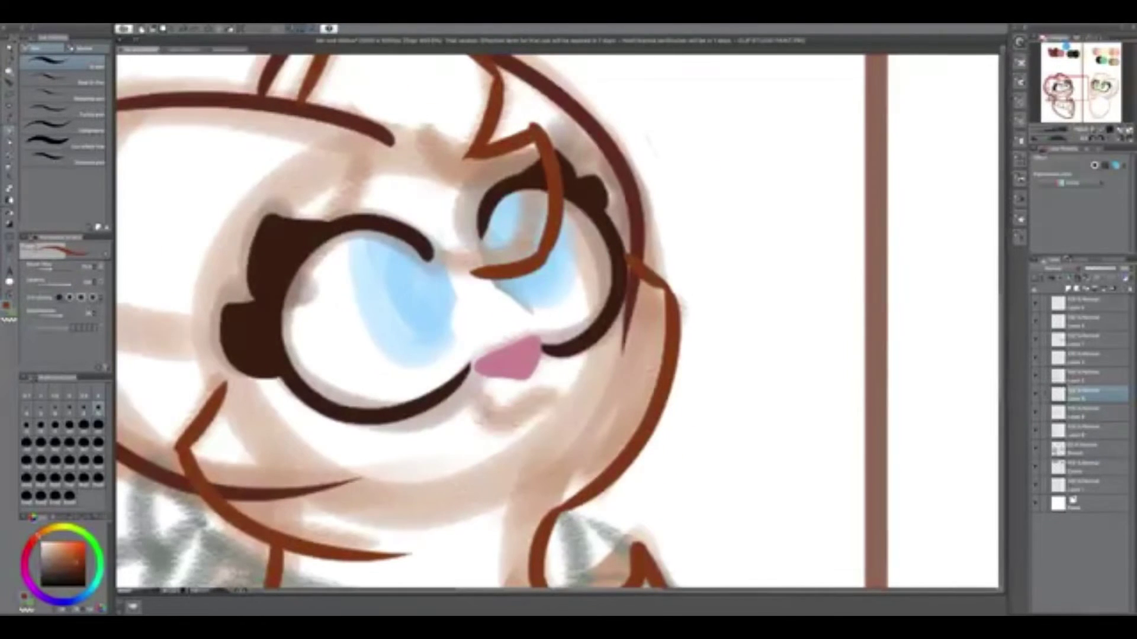
left_click_drag(469, 417, 548, 409)
Outline an oval iris inside each of the left character's eyes in blue on a new layer
key("ctrl+minus")
key("ctrl+minus")
key("ctrl+minus")
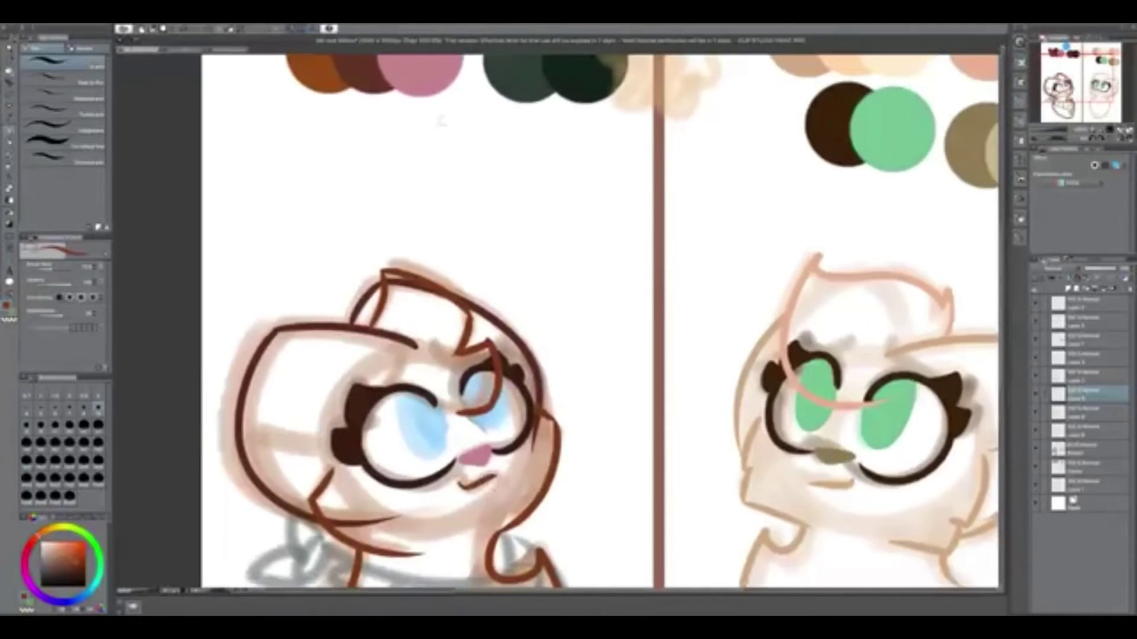
left_click_drag(533, 296, 485, 283)
left_click(362, 415, "alt")
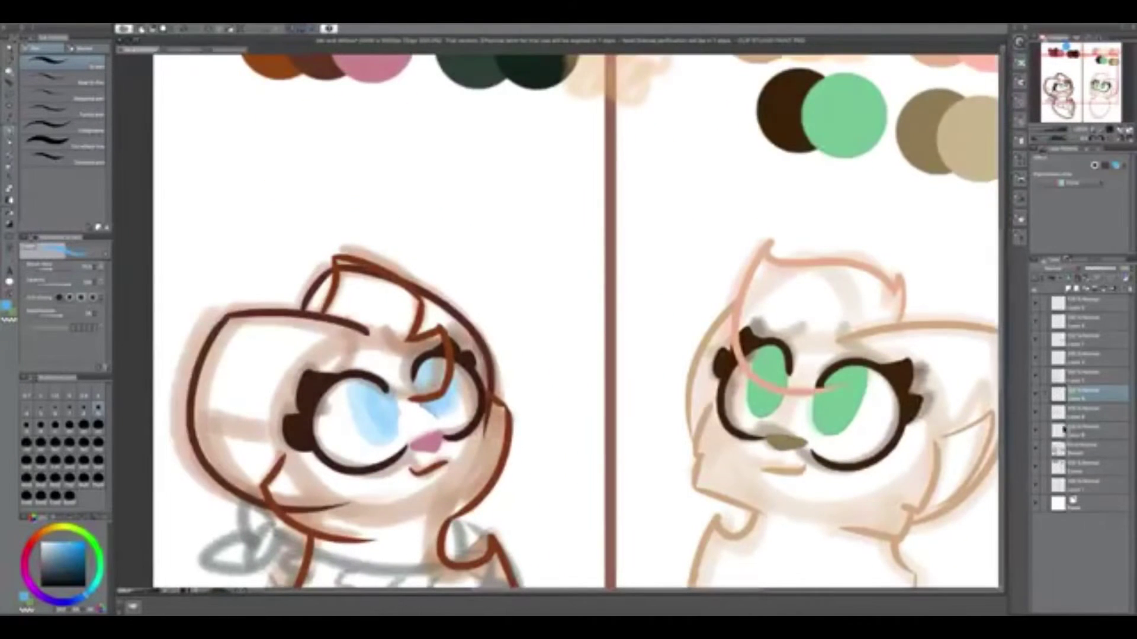
key("ctrl+shift+n")
key("ctrl+plus")
key("ctrl+plus")
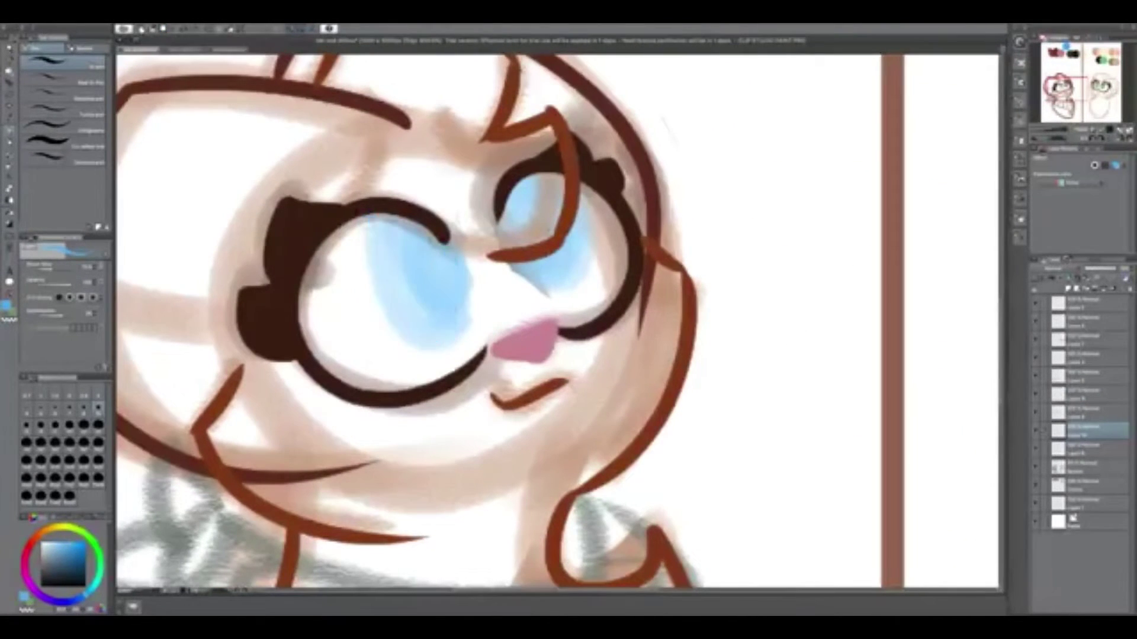
left_click_drag(368, 219, 453, 340)
key("ctrl+z")
left_click_drag(368, 219, 453, 341)
left_click_drag(500, 216, 587, 266)
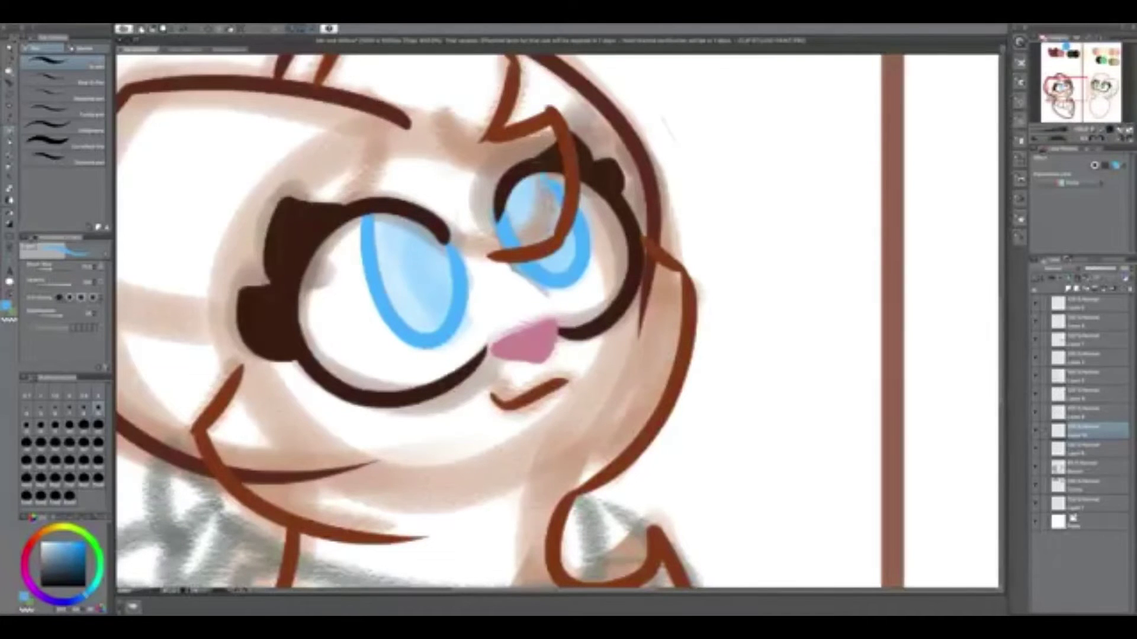
Hide the sketch and fill both of the left character's irises with solid blue
left_click(1035, 469)
key("ctrl+minus")
key("ctrl+minus")
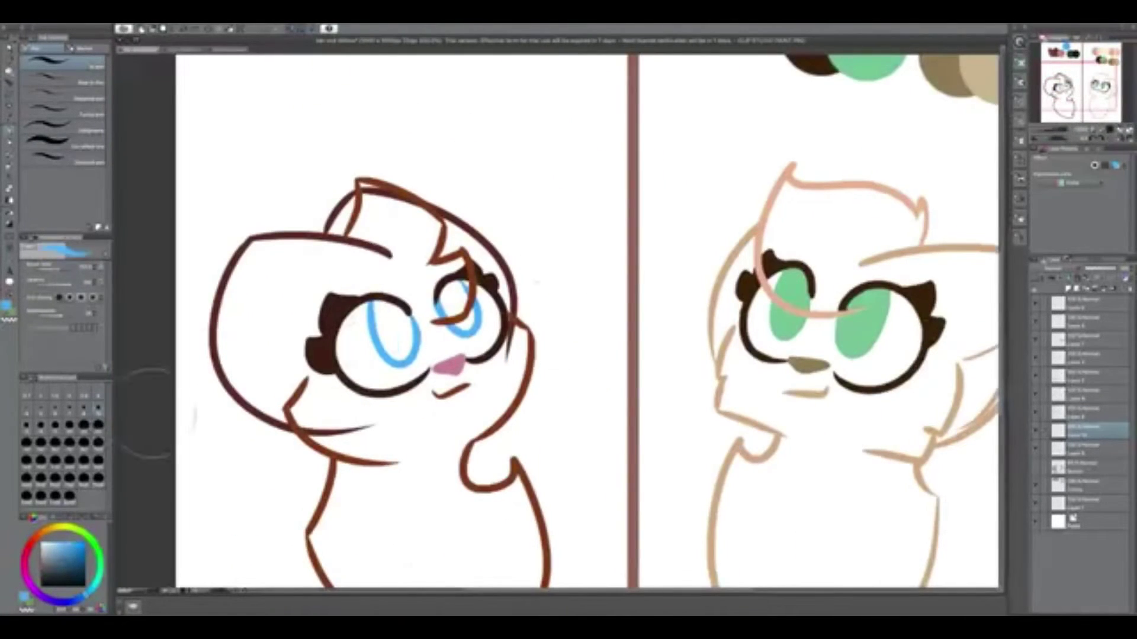
left_click_drag(379, 311, 409, 352)
key("ctrl+z")
key("ctrl+plus")
key("ctrl+plus")
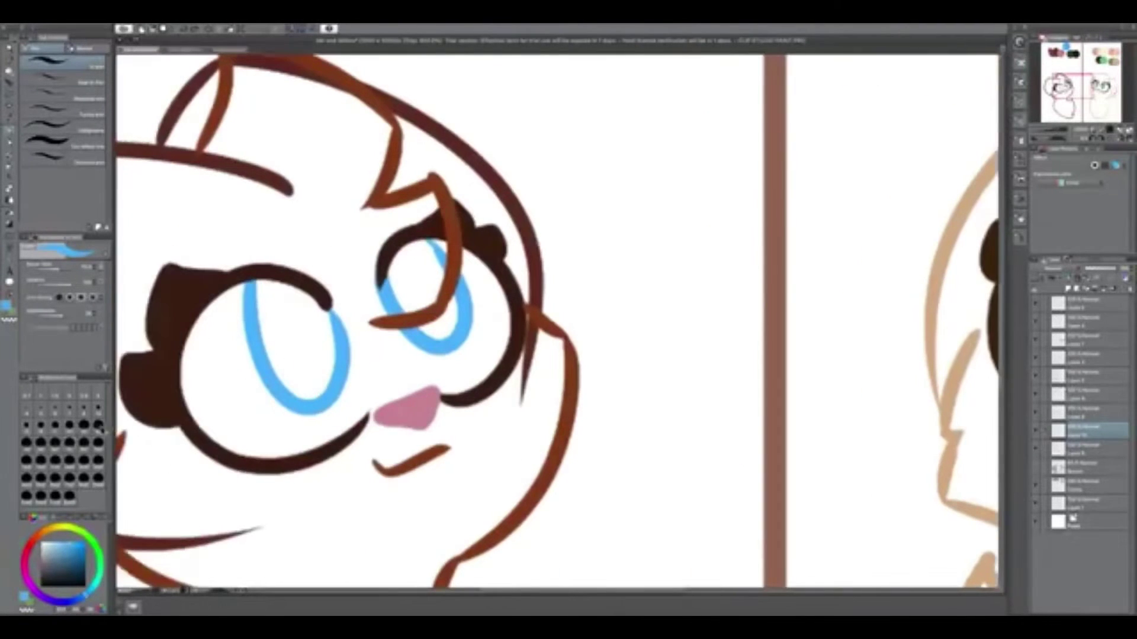
left_click_drag(260, 287, 322, 355)
left_click_drag(332, 302, 278, 394)
mouse_move(394, 249)
left_mouse_down()
mouse_move(450, 335)
mouse_move(482, 317)
left_mouse_up()
Replace the left character's mouth with a smaller curved smile in orange-brown
key("b")
key("ctrl+z")
left_click_drag(409, 443, 487, 431)
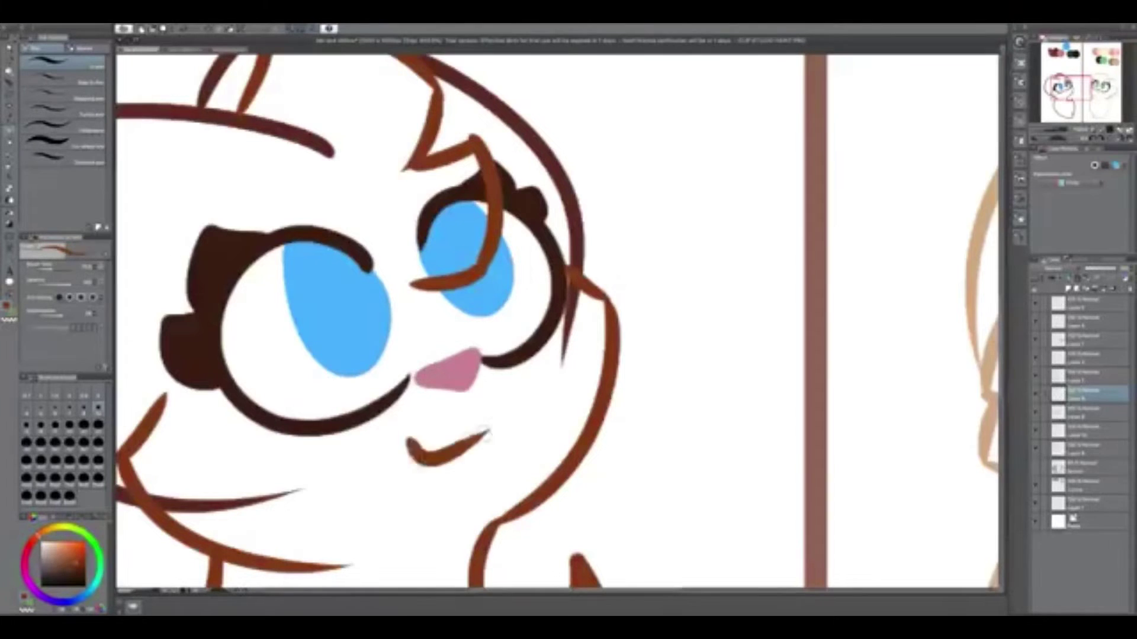
key("ctrl+z")
left_click_drag(414, 442, 483, 434)
left_click_drag(343, 468, 414, 457)
left_click_drag(462, 180, 265, 349)
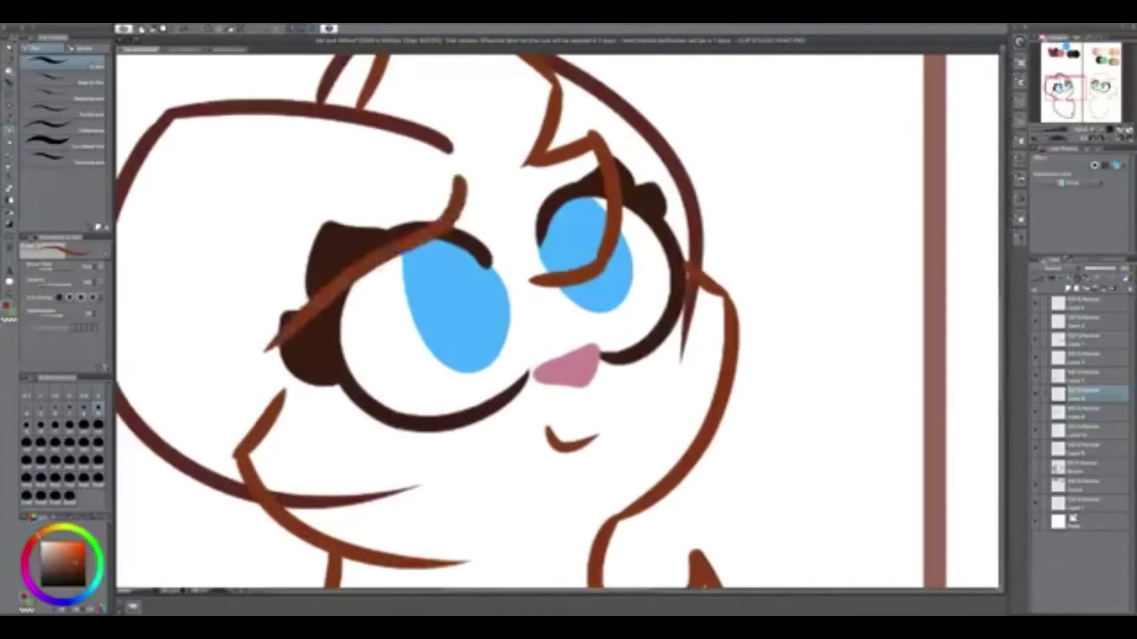
key("ctrl+z")
key("ctrl+z")
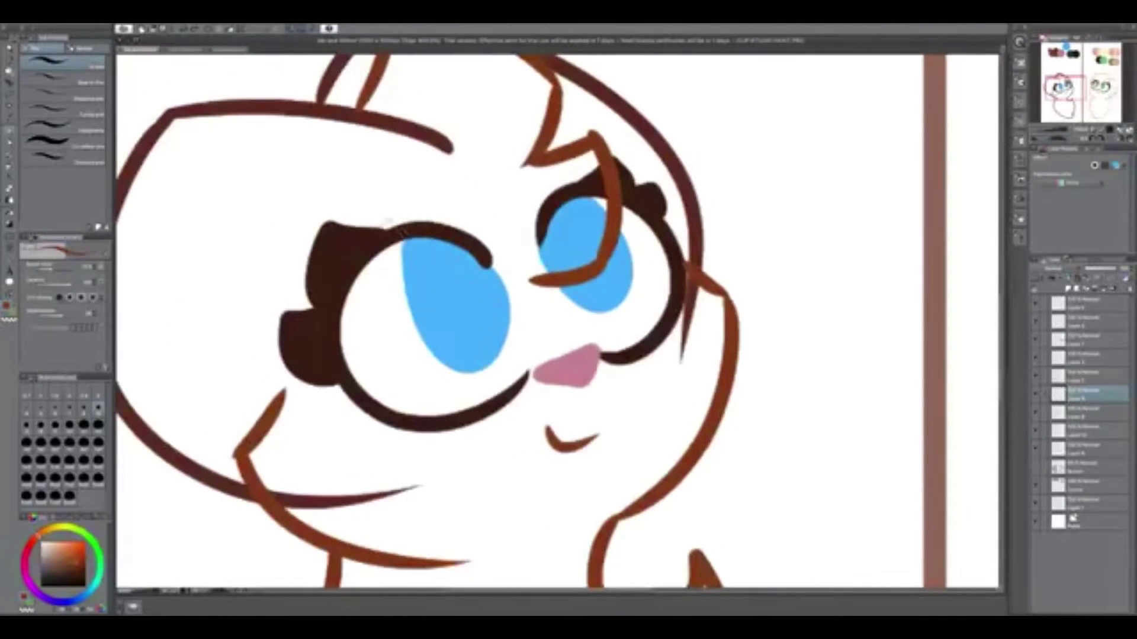
Draw slanted orange-brown brow lines across the lashes above both of the left character's eyes
left_click_drag(459, 188, 277, 353)
left_click(199, 599)
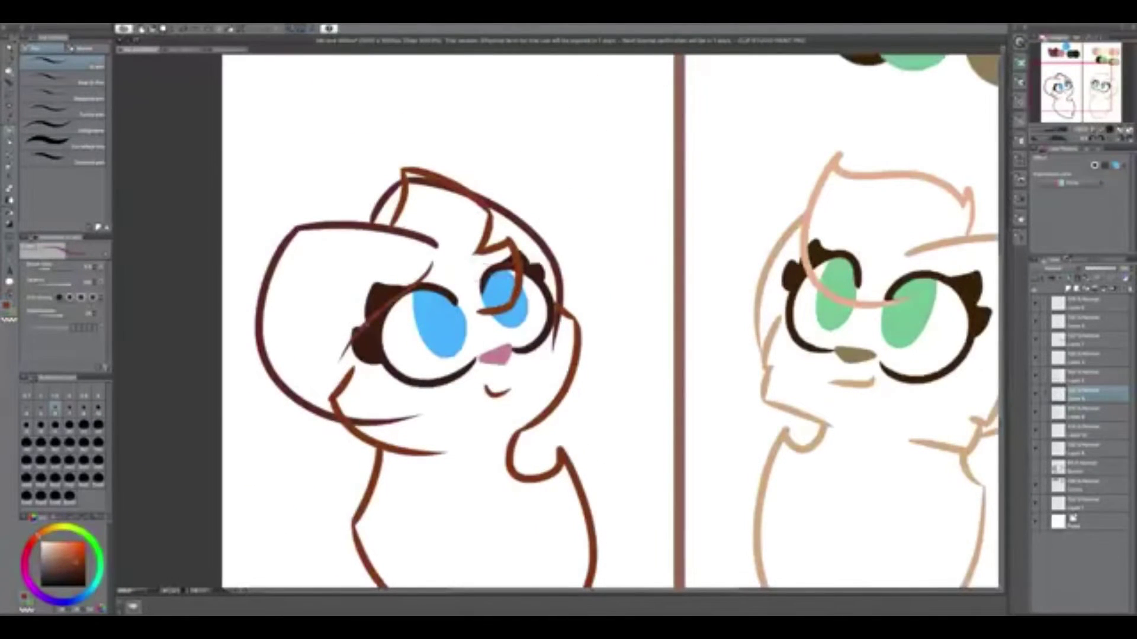
scroll(584, 322, "right", 2)
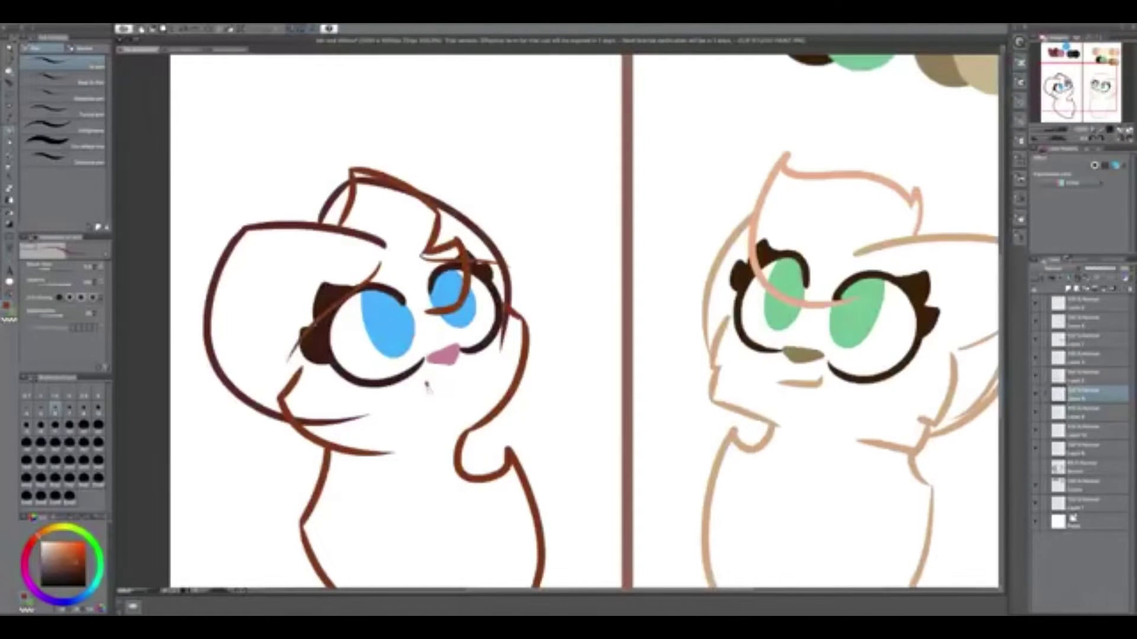
left_click_drag(533, 320, 468, 364)
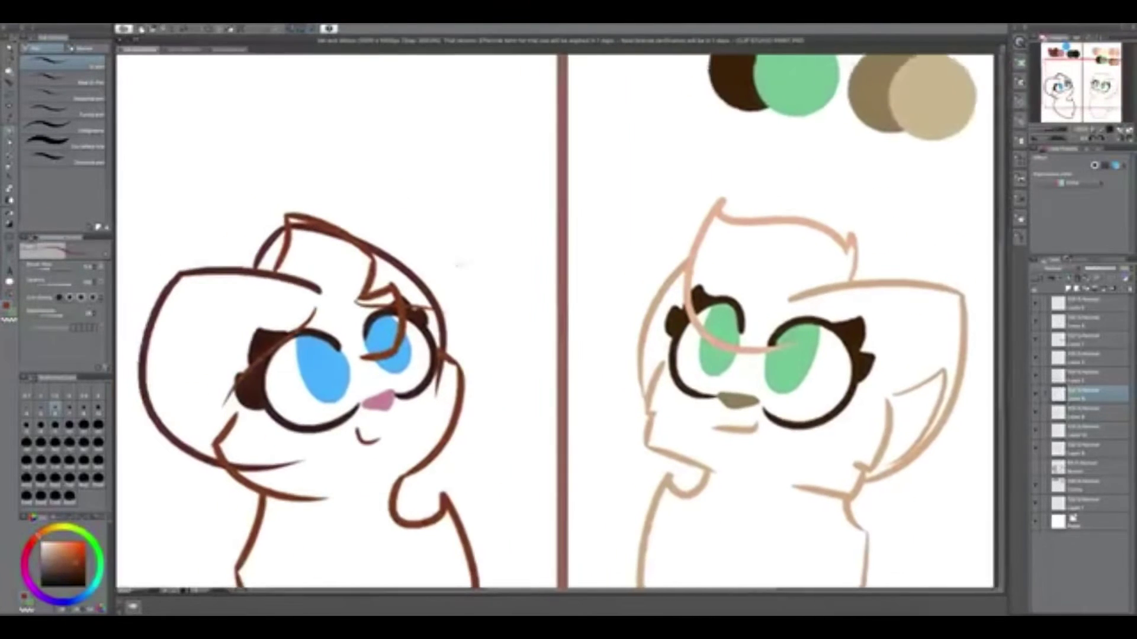
Handwrite the note "This is REALLY not turning out ...." beside the left character and erase it
mouse_move(395, 175)
left_mouse_down()
mouse_move(487, 198)
mouse_move(528, 180)
left_mouse_up()
left_click_drag(434, 228, 493, 240)
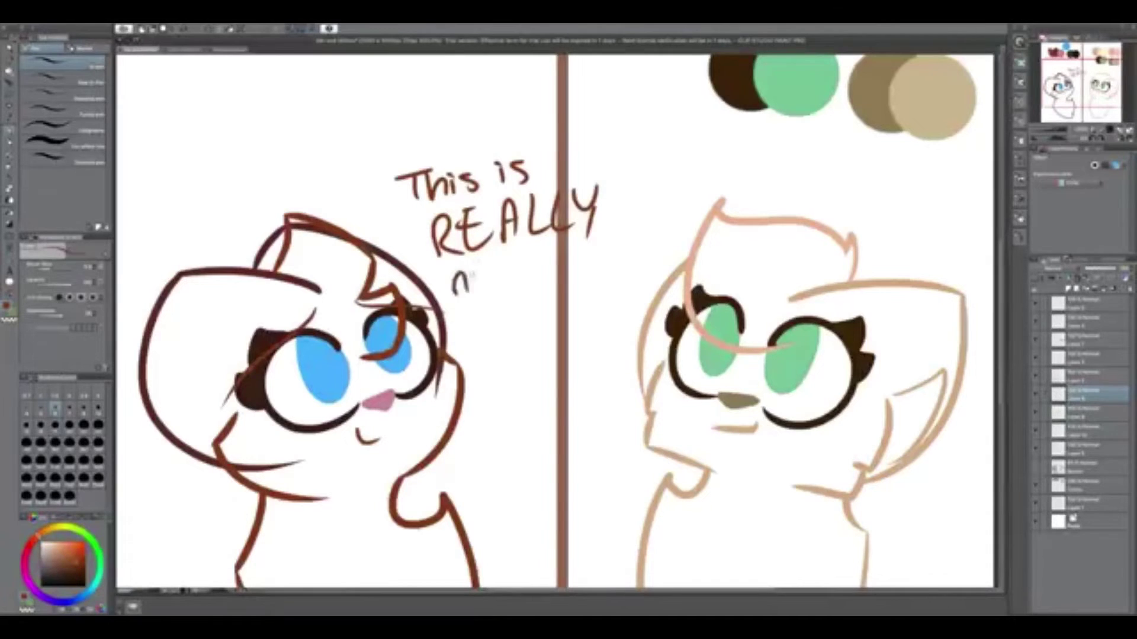
key("e")
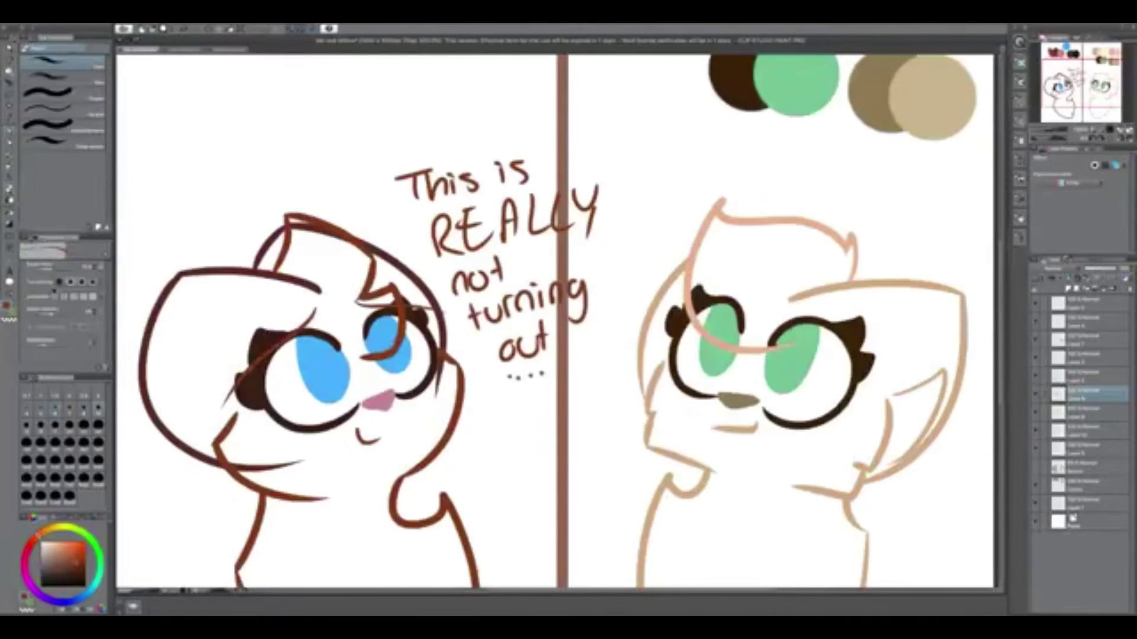
left_click_drag(527, 356, 497, 270)
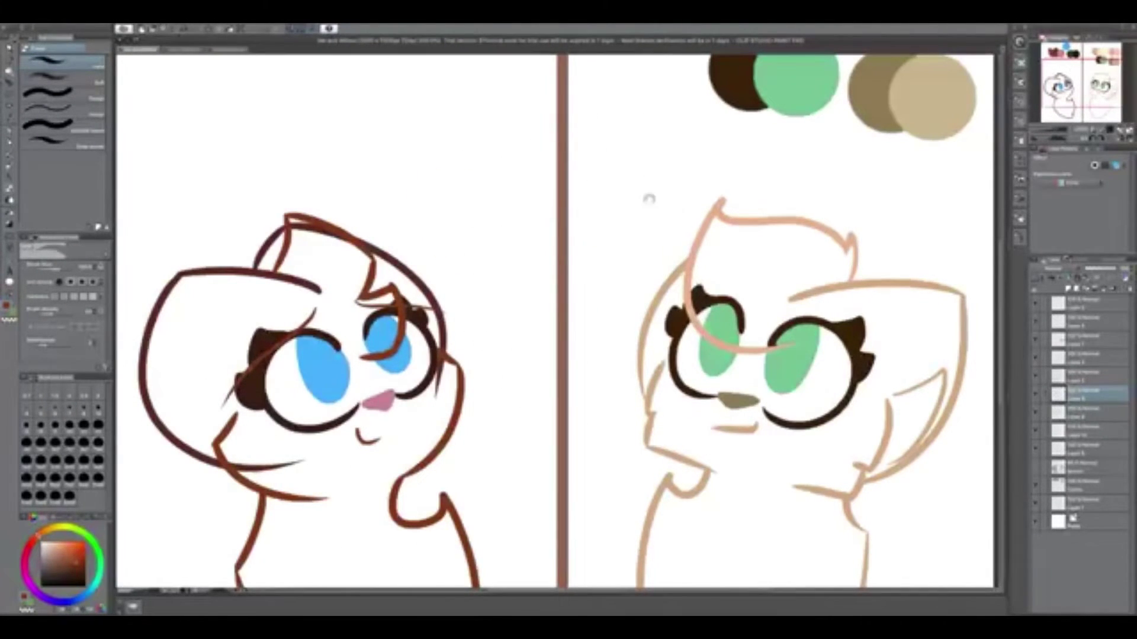
Draw thin slanted tan brow lines above both of the right character's eyes on a new layer
scroll(381, 299, "right", 2)
scroll(723, 224, "up", 3)
scroll(556, 319, "down", 1)
left_click(1037, 324)
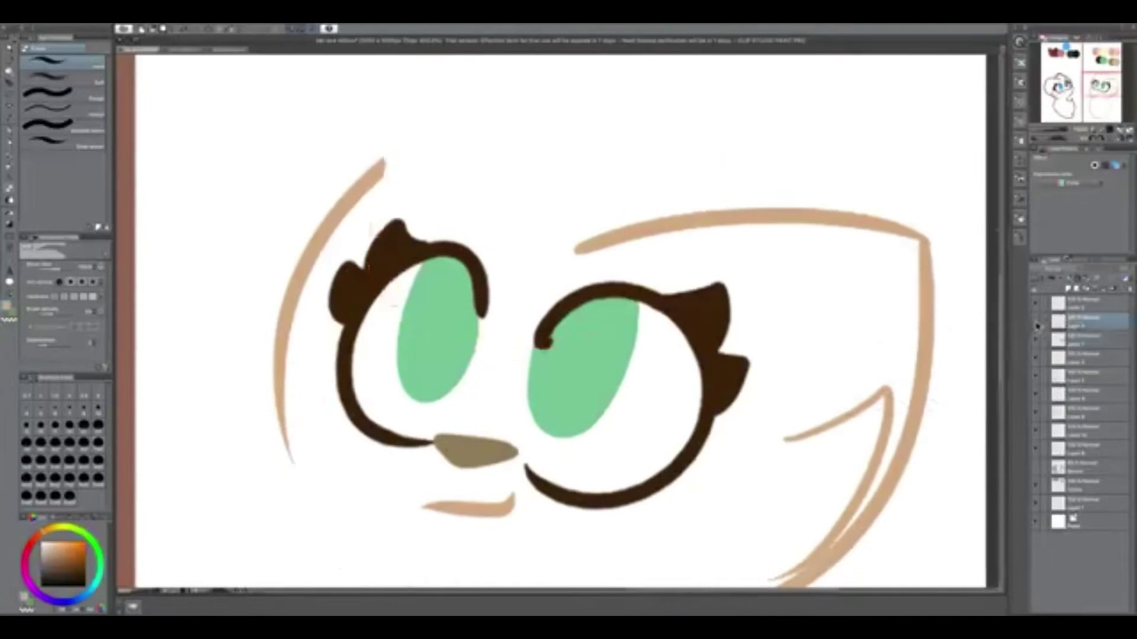
left_click(1037, 325)
left_click(1084, 339)
key("p")
left_click_drag(565, 255, 764, 441)
key("ctrl+z")
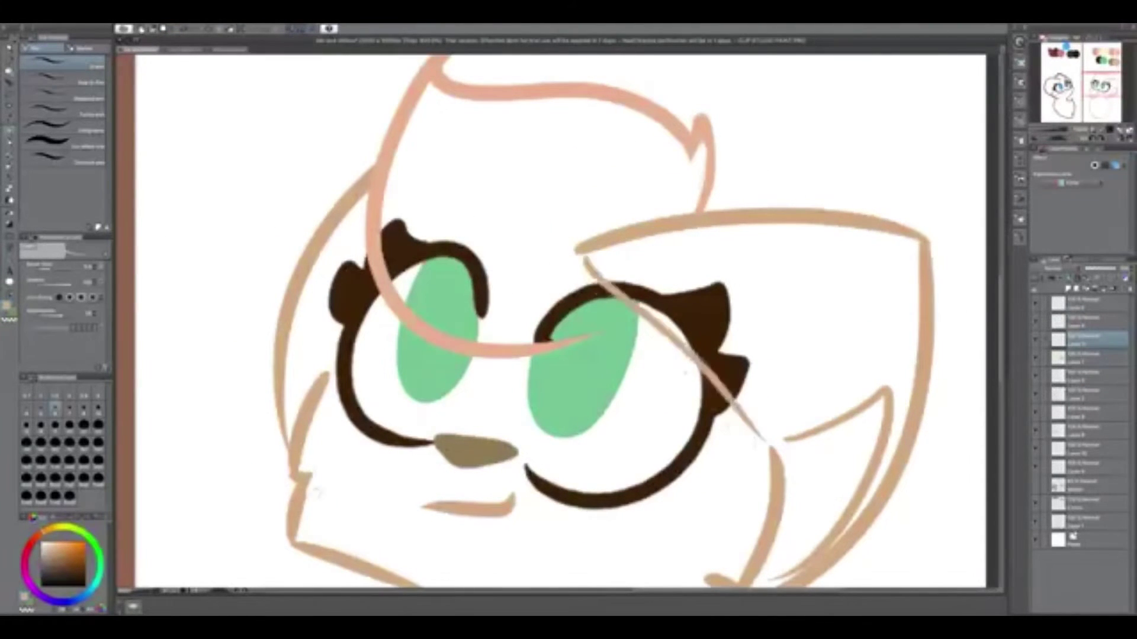
key("ctrl+z")
scroll(556, 320, "down", 2)
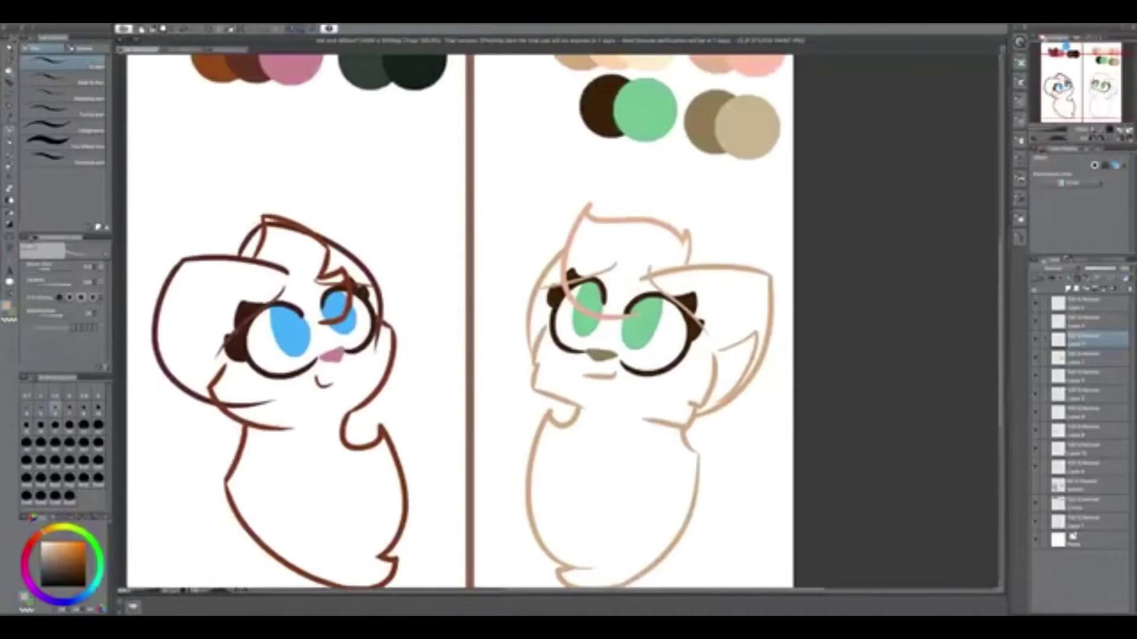
Erase the eyelash tips that stick out beyond the brow lines on both characters
key("b")
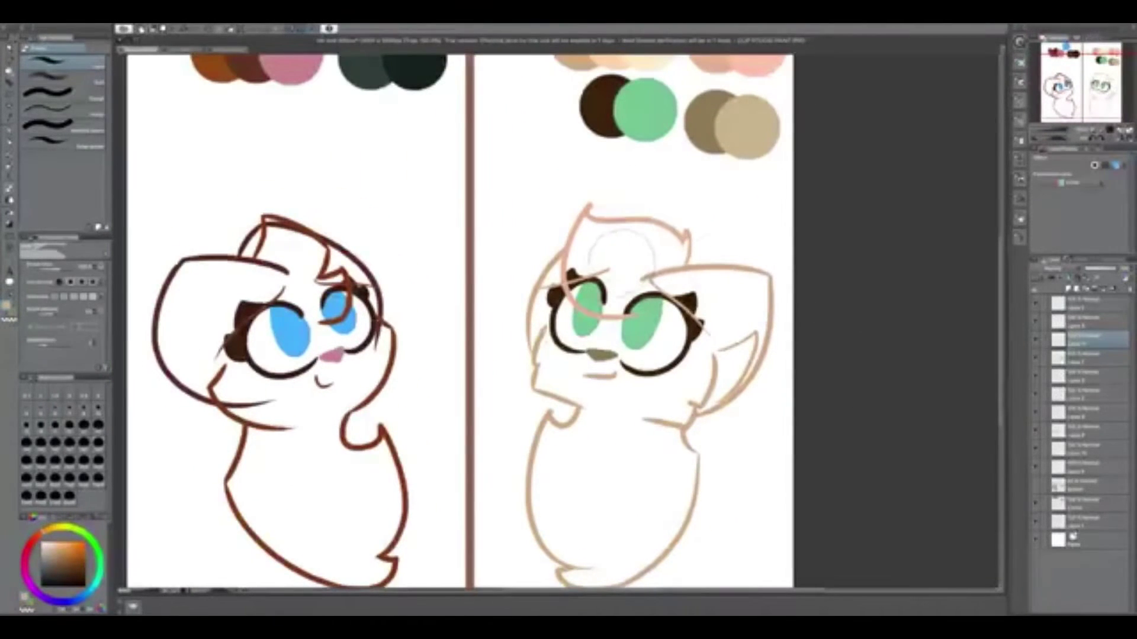
left_click(1063, 360)
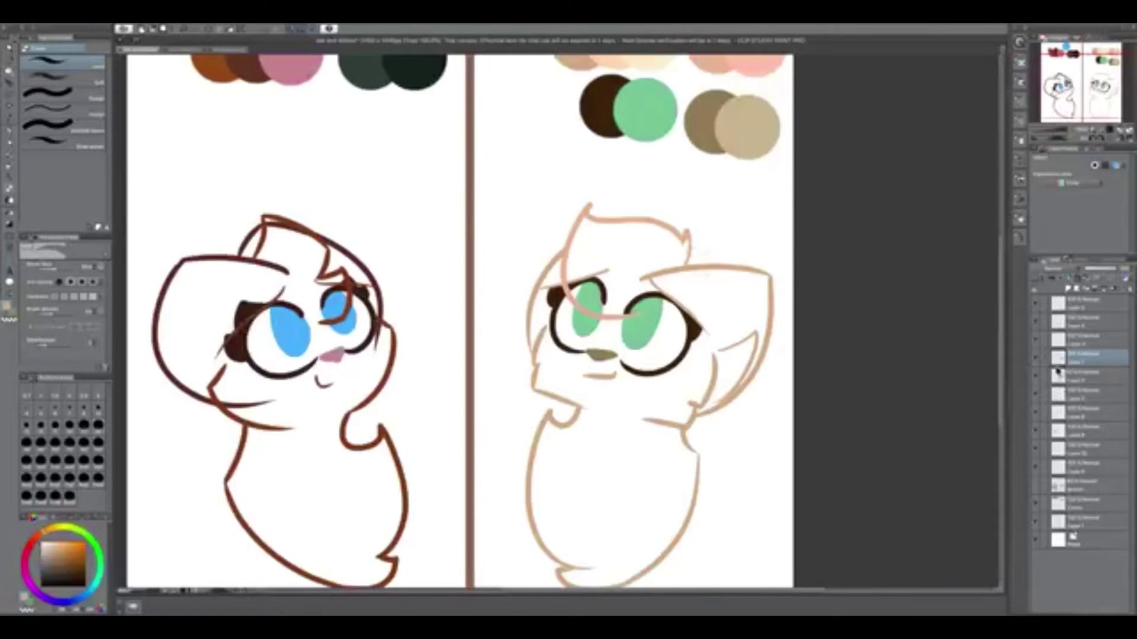
key("ctrl+y")
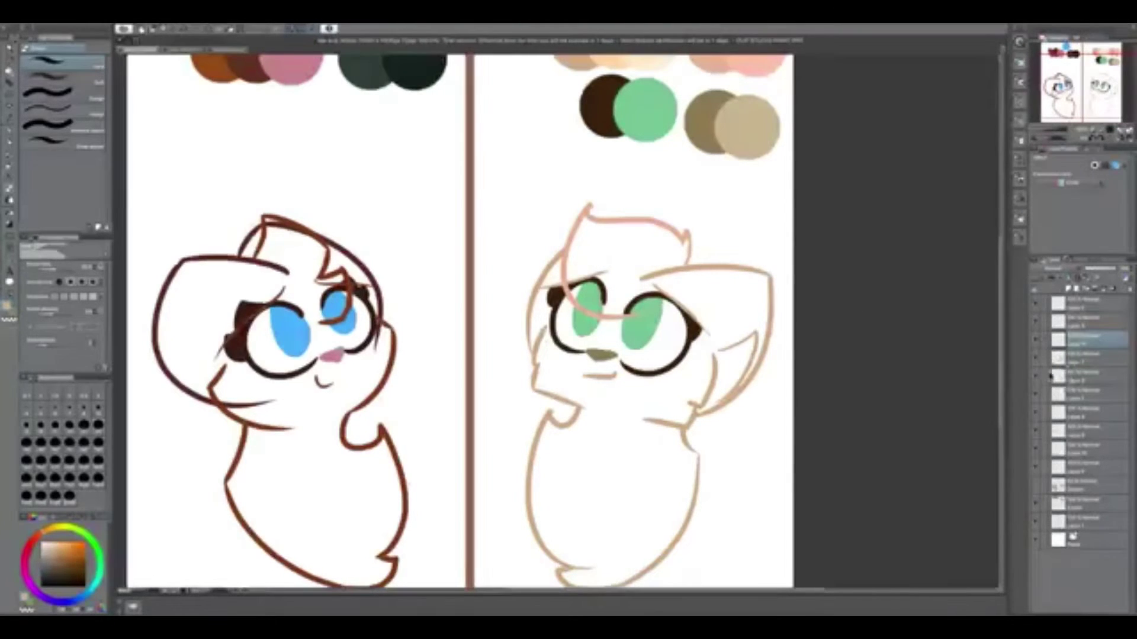
left_click(1058, 413)
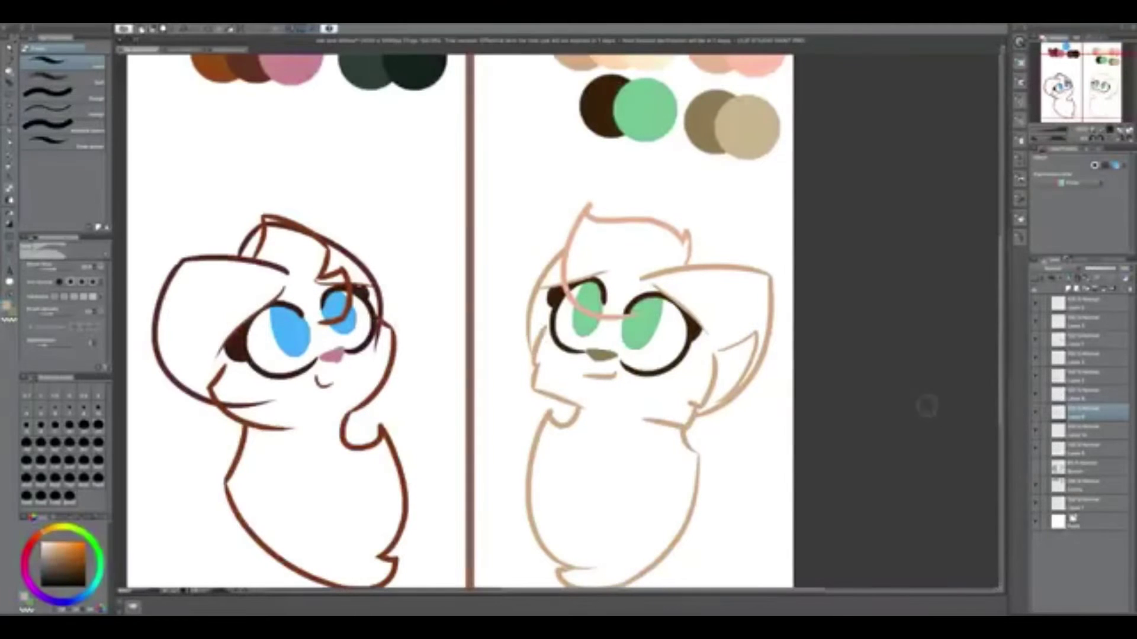
key("ctrl+z")
left_click_drag(407, 363, 462, 408)
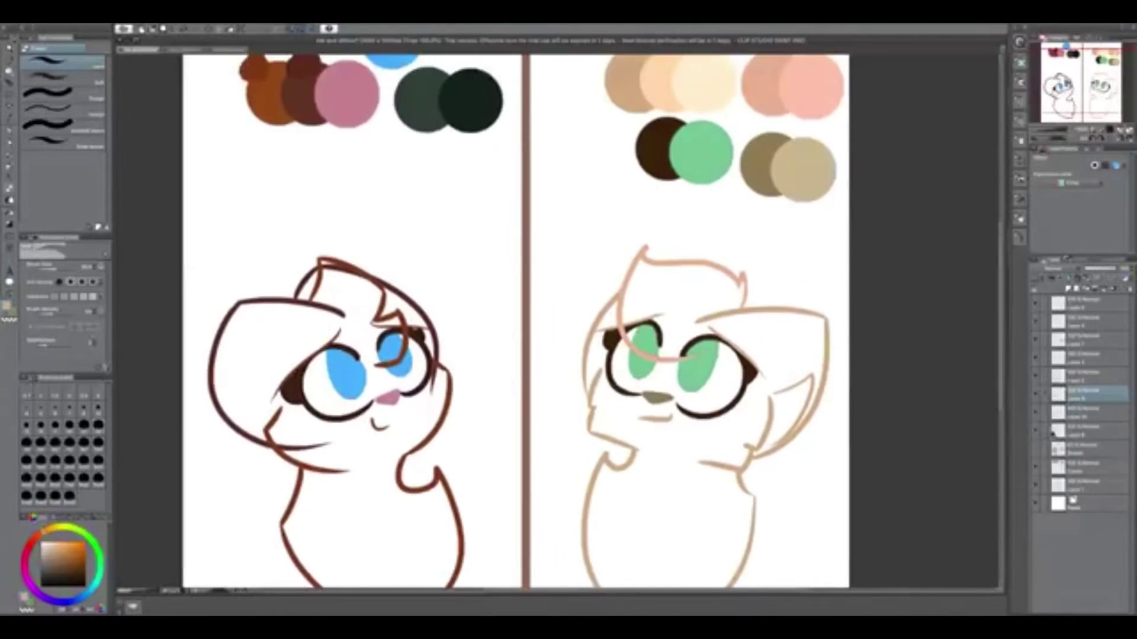
Erase the left character's ear line overlapping the cheek and redraw the short far-ear line beside the hair tuft in dark maroon
left_click(1084, 431)
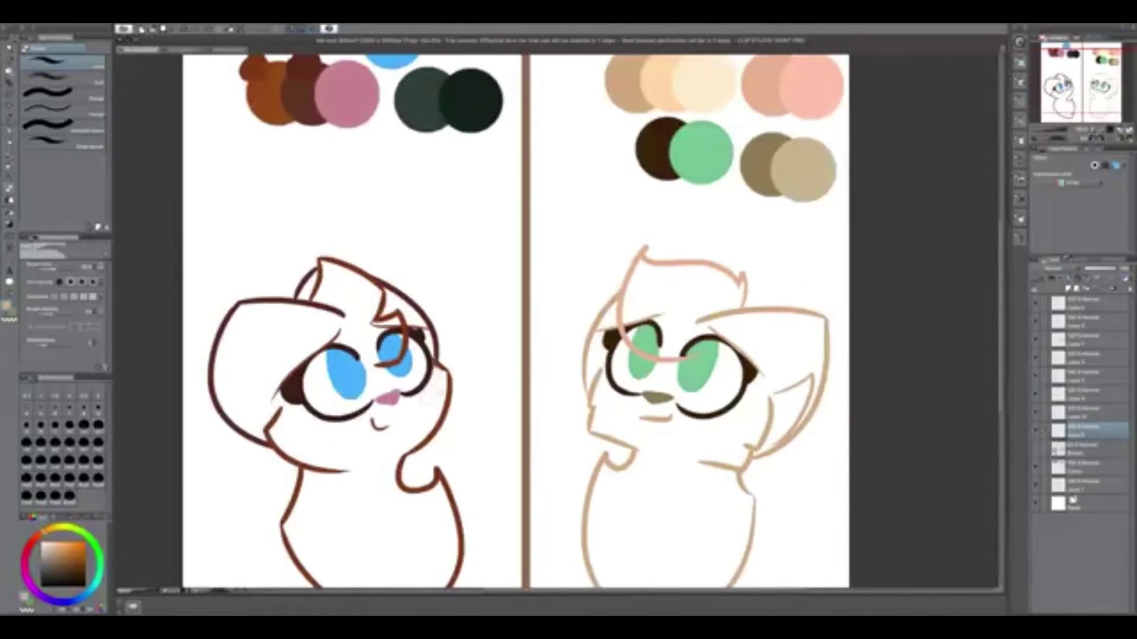
left_click_drag(529, 464, 506, 423)
scroll(505, 425, "up", 3)
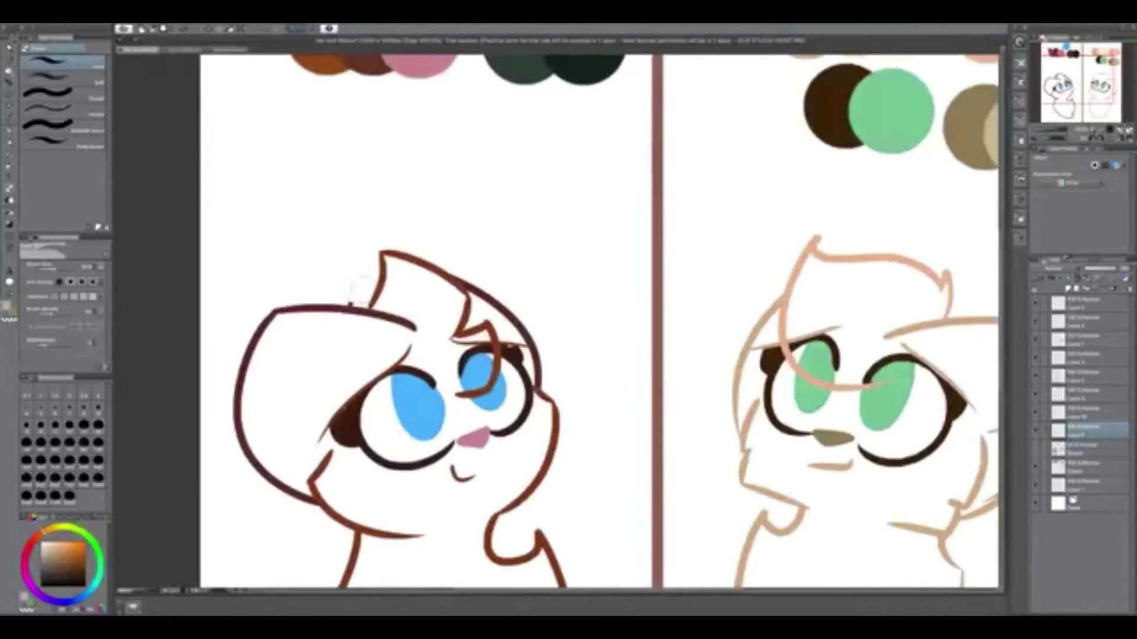
key("p")
left_click_drag(391, 272, 349, 308)
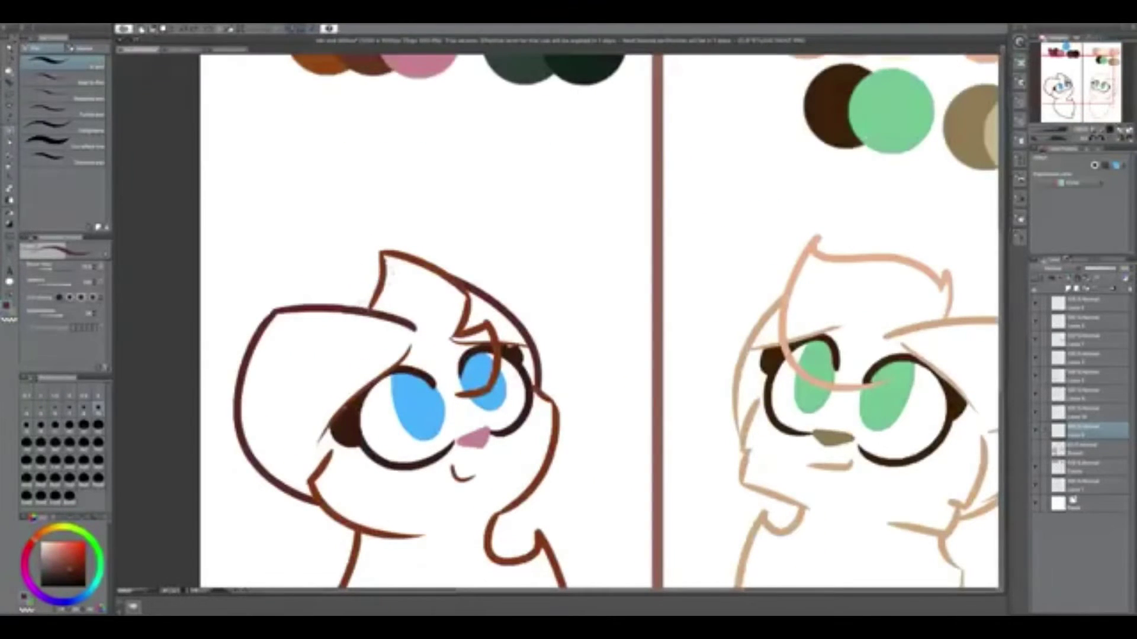
left_click_drag(379, 271, 362, 308)
key("b")
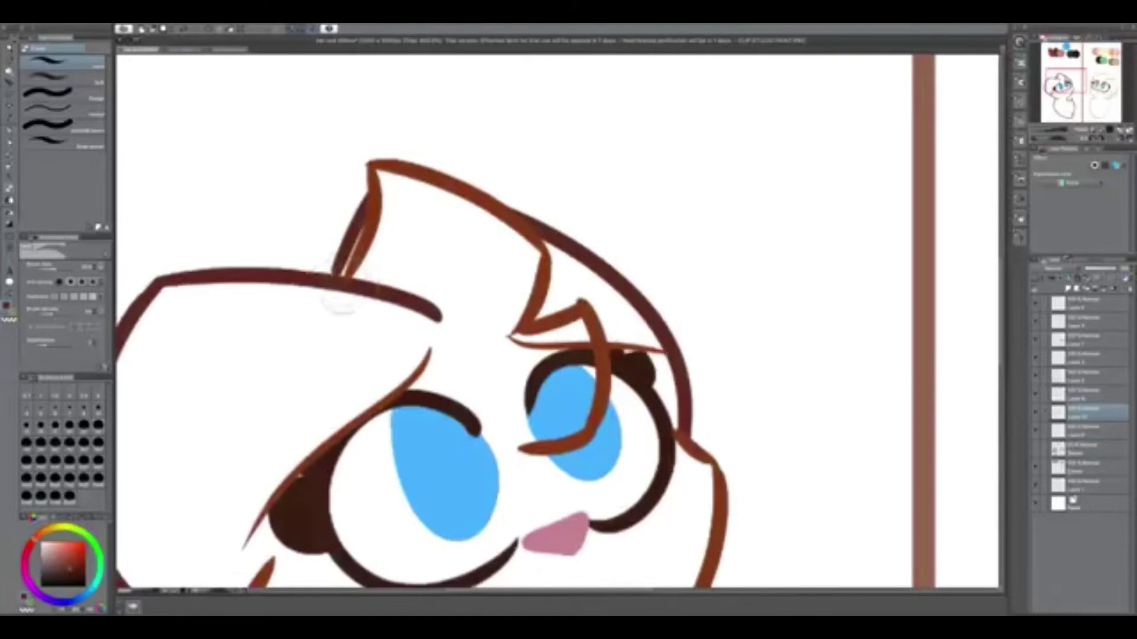
Show the sketch and outline the left character's scarf in dark green on a new layer, including its folded tip and curved outer edge
left_click(1090, 374)
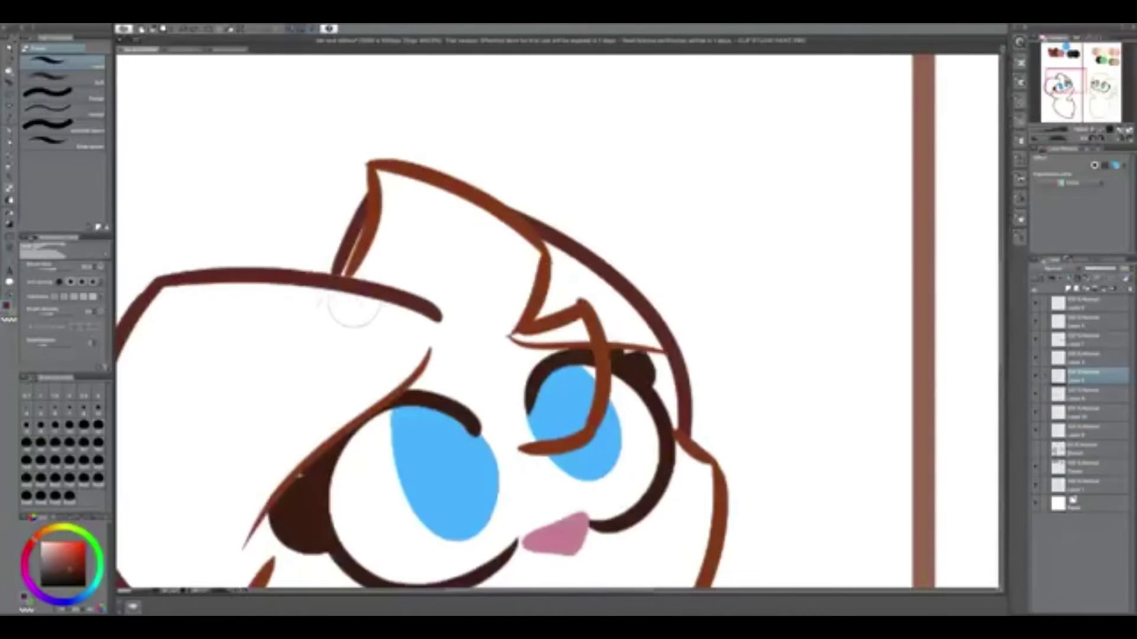
key("ctrl+0")
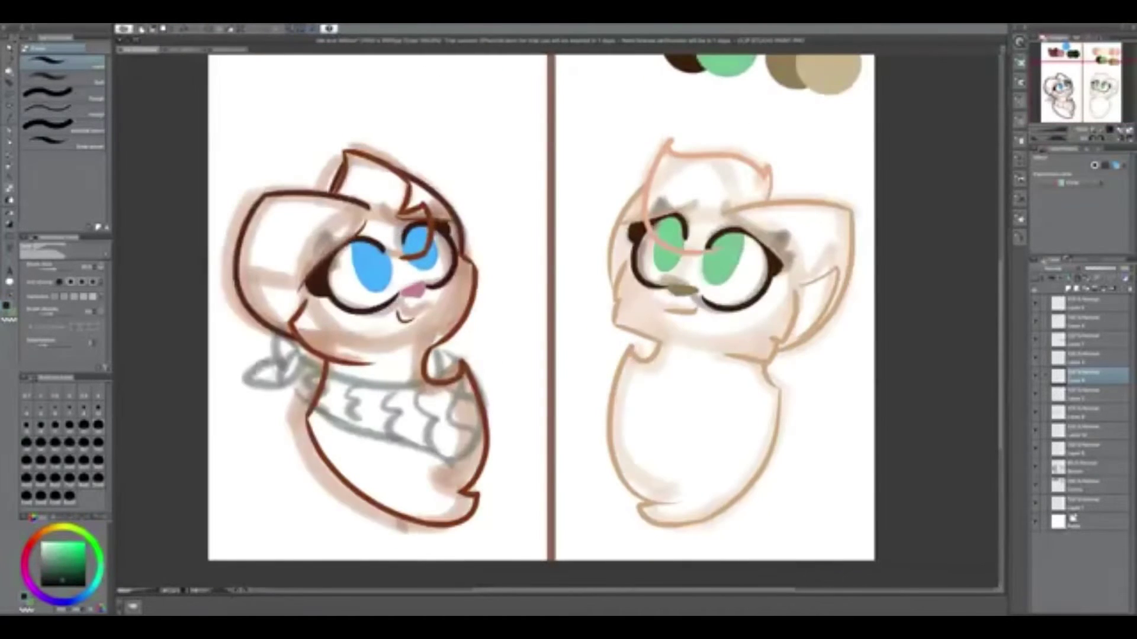
scroll(379, 408, "up", 5)
left_click_drag(613, 190, 640, 290)
left_click_drag(279, 202, 649, 277)
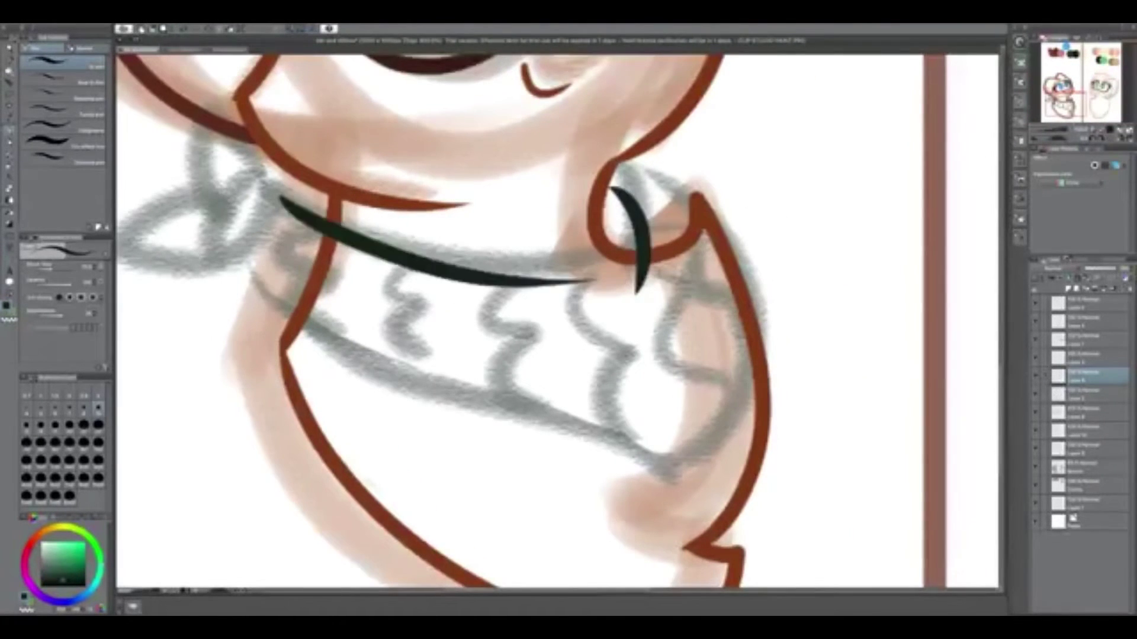
mouse_move(267, 273)
left_mouse_down()
mouse_move(444, 404)
mouse_move(595, 456)
mouse_move(696, 510)
left_mouse_up()
key("ctrl+z")
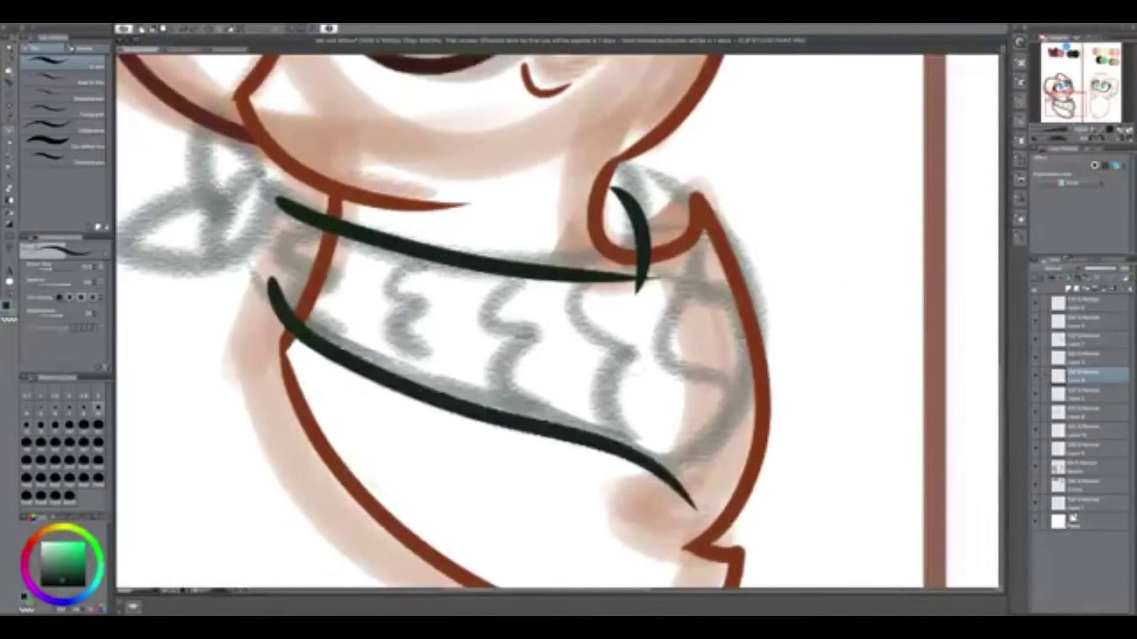
left_click_drag(621, 189, 681, 506)
key("ctrl+z")
left_click_drag(613, 188, 704, 516)
Draw the scarf's oval knot with two pointed tails and small crease marks in dark green
mouse_move(278, 204)
left_mouse_down()
mouse_move(273, 282)
mouse_move(247, 143)
mouse_move(243, 254)
left_mouse_up()
key("ctrl+z")
left_click_drag(261, 249, 263, 305)
key("ctrl+z")
key("ctrl+z")
left_click_drag(275, 191, 231, 308)
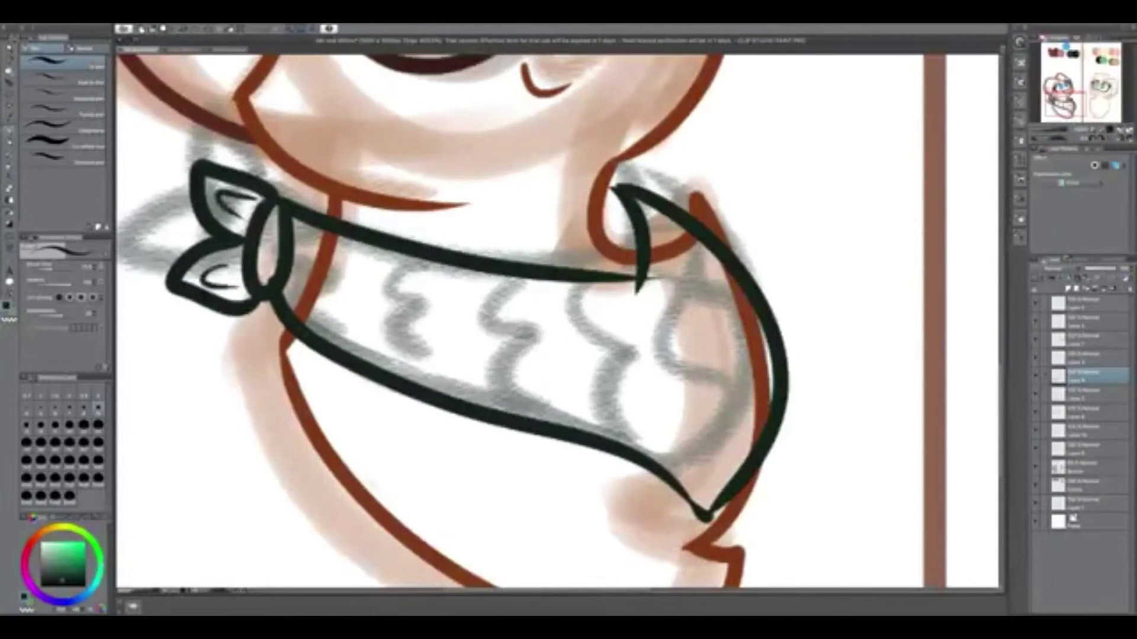
Erase the overshooting line end at the scarf's fold and the body outline covered by the scarf's outer side
left_click_drag(327, 299, 275, 313)
key("p")
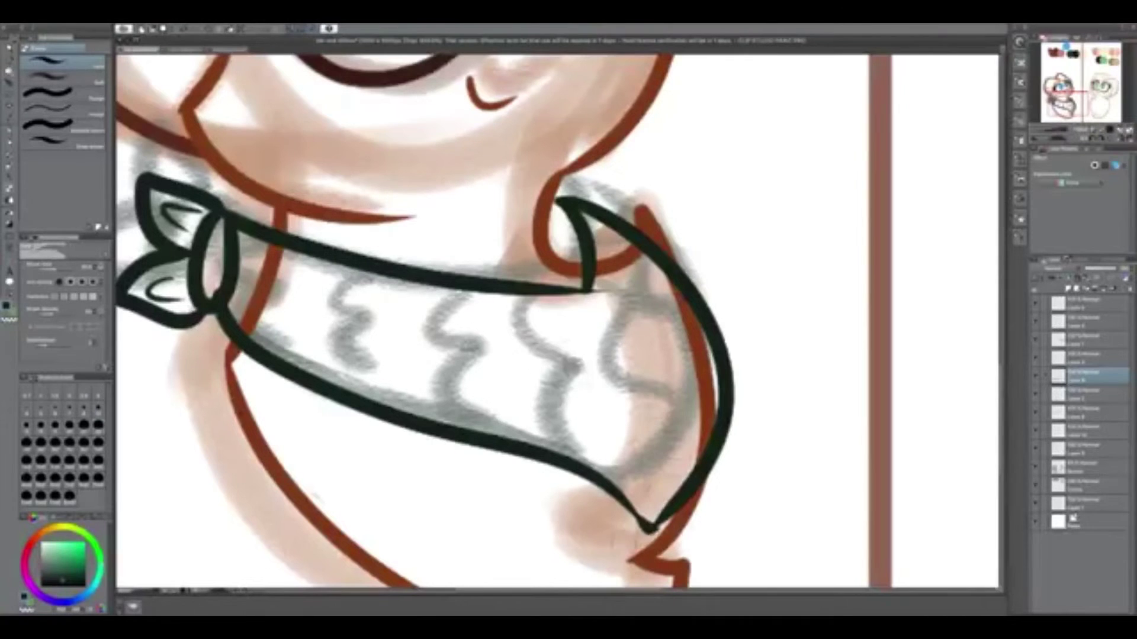
left_click(1064, 396)
key("ctrl+0")
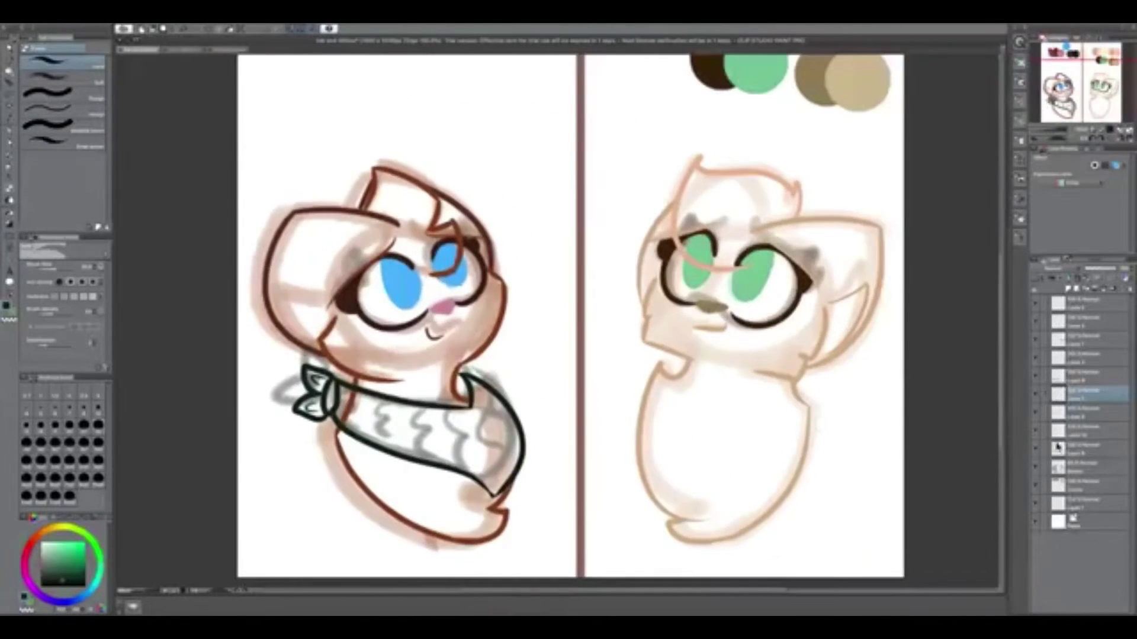
left_click(1038, 472)
left_click(1038, 472)
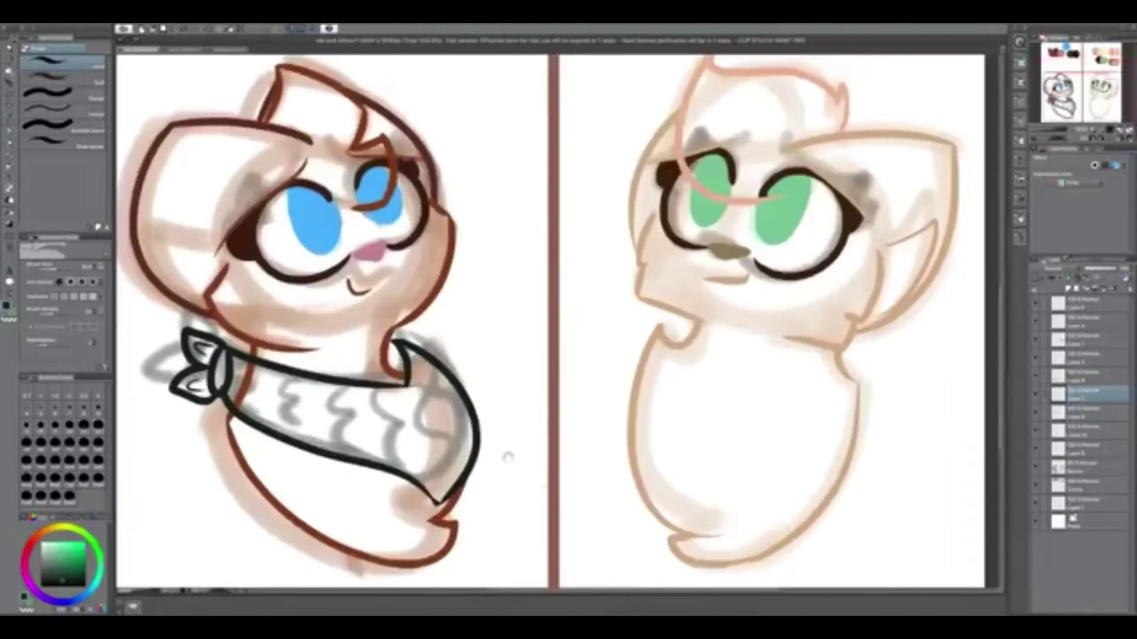
Redraw the scarf's knot in dark green with two blunt-ended tails and crease lines
scroll(402, 414, "up", 5)
left_click(1084, 377)
key("p")
mouse_move(366, 299)
left_mouse_down()
mouse_move(398, 324)
mouse_move(358, 423)
mouse_move(308, 379)
left_mouse_up()
left_click_drag(293, 275, 370, 290)
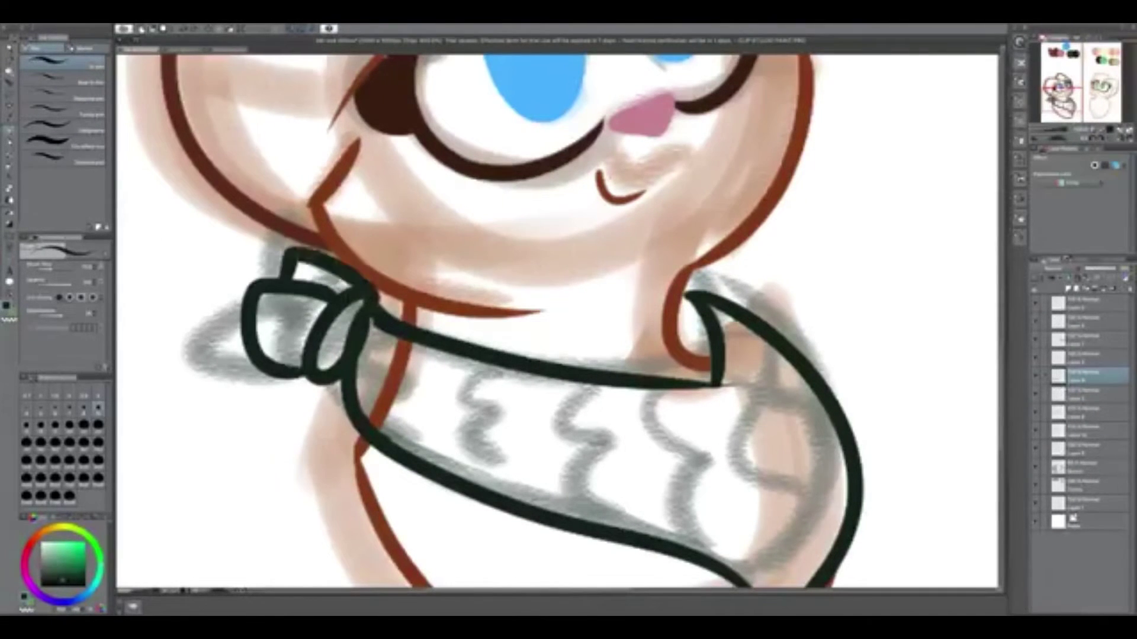
Draw a group of thin scalloped and wavy dark green pattern lines across the middle of the scarf on a new layer
mouse_move(568, 331)
left_mouse_down()
mouse_move(486, 284)
mouse_move(462, 255)
left_mouse_up()
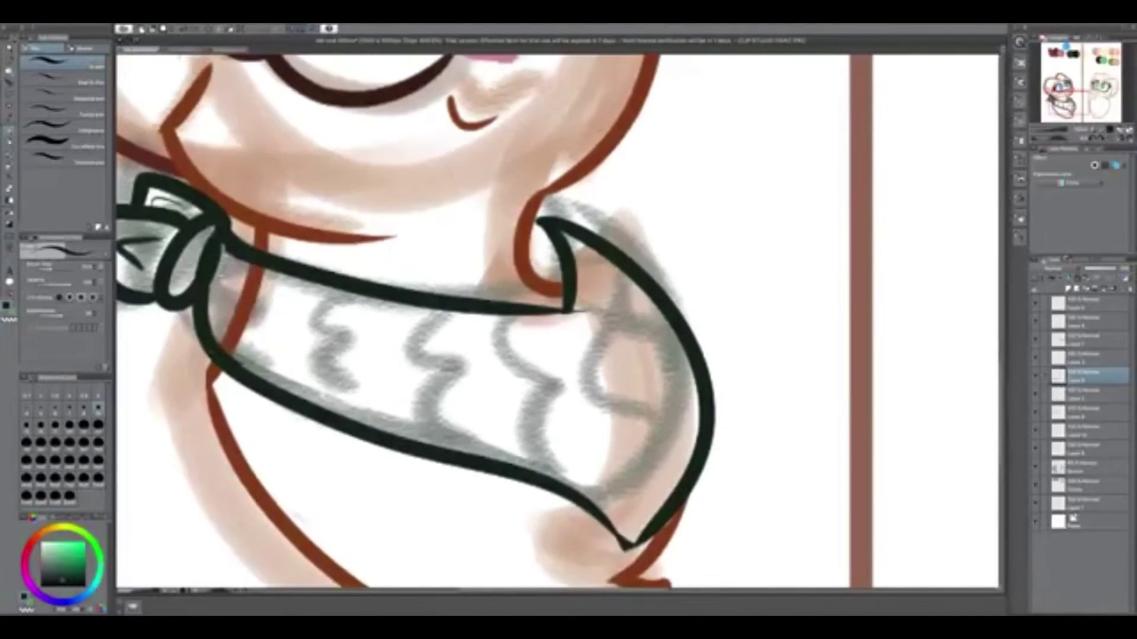
key("ctrl+z")
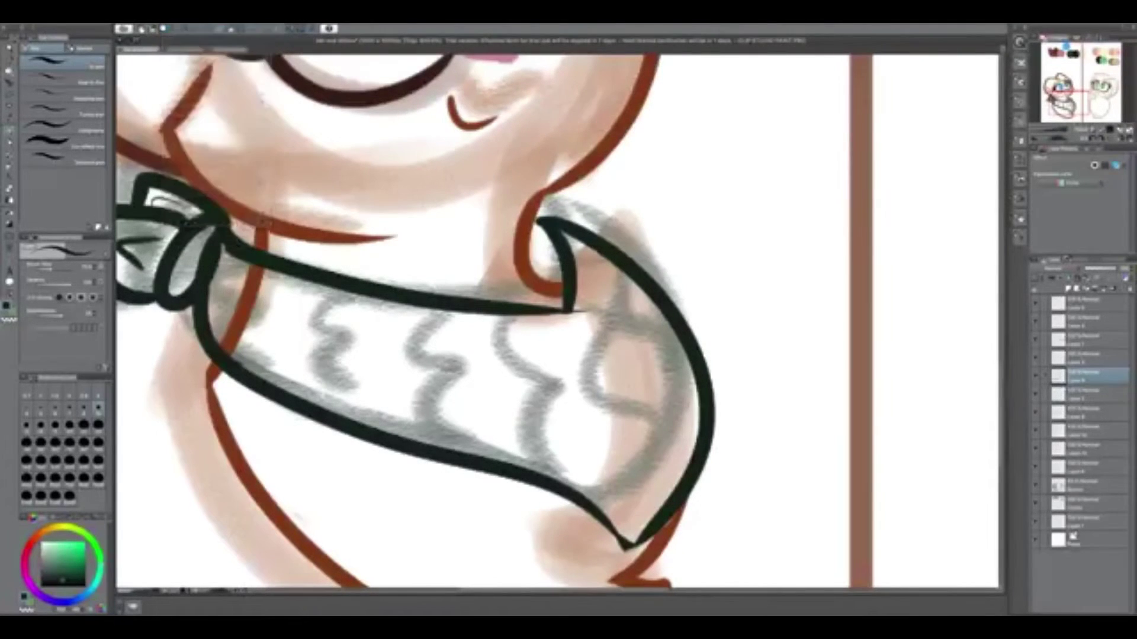
left_click_drag(243, 255, 216, 305)
mouse_move(540, 315)
left_mouse_down()
mouse_move(515, 465)
mouse_move(491, 459)
left_mouse_up()
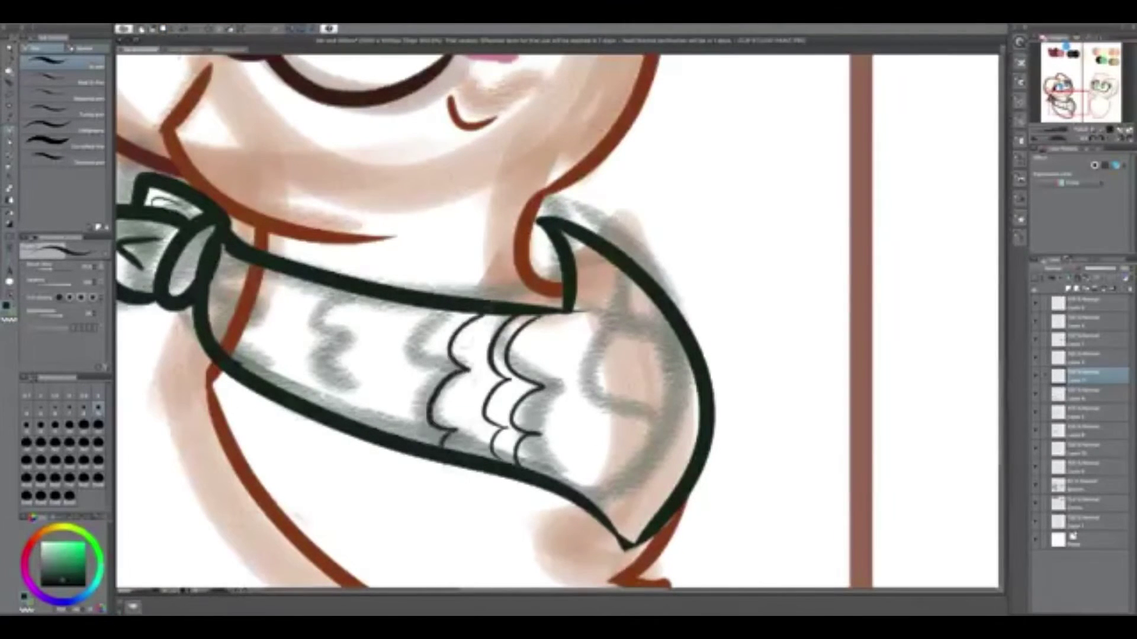
key("ctrl+z")
left_click_drag(450, 316, 444, 440)
left_click_drag(432, 312, 415, 420)
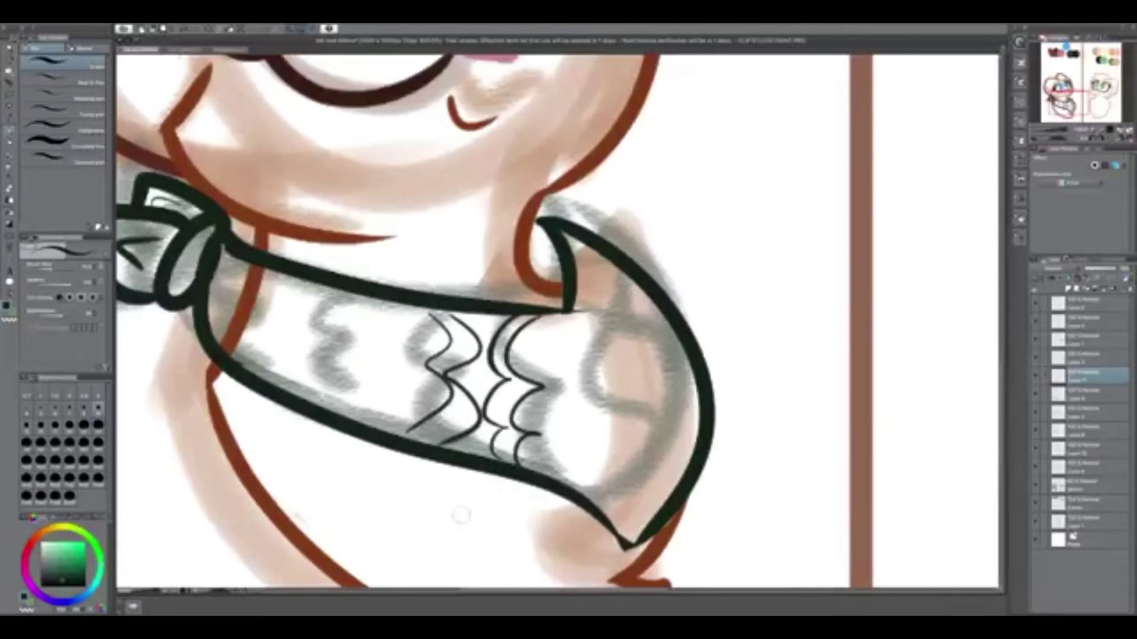
Duplicate the scarf's pattern lines and place the copy directly beside the original, towards the knot
key("ctrl+c")
key("ctrl+v")
key("ctrl+t")
left_click_drag(476, 388, 356, 385)
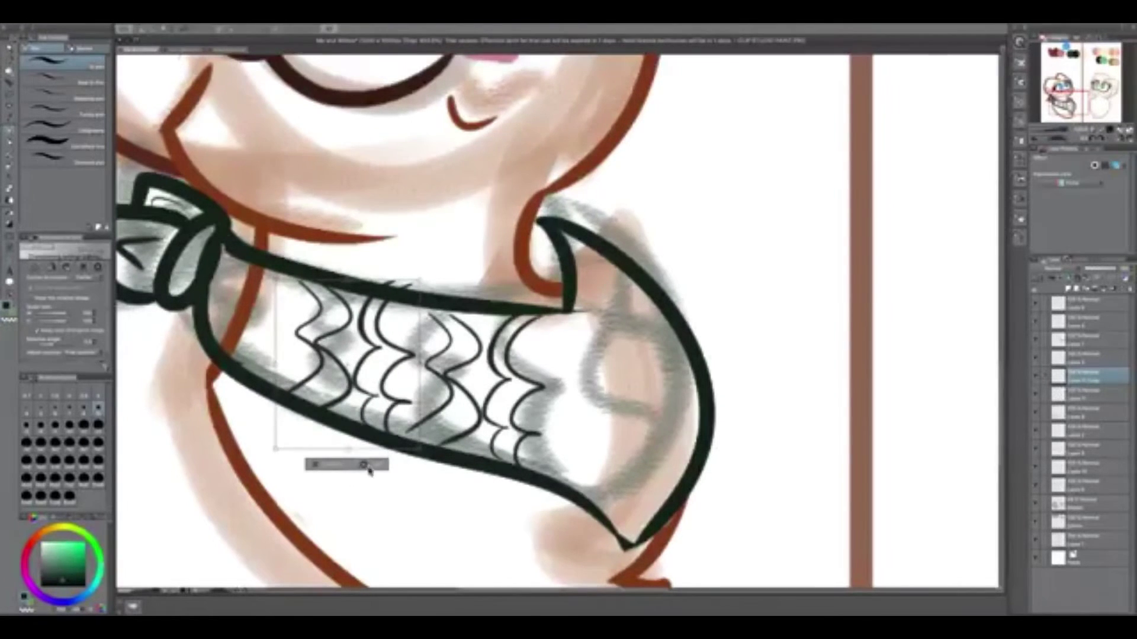
key("Return")
Paste another copy of the pattern lines to fill the scarf's end next to the knot
key("e")
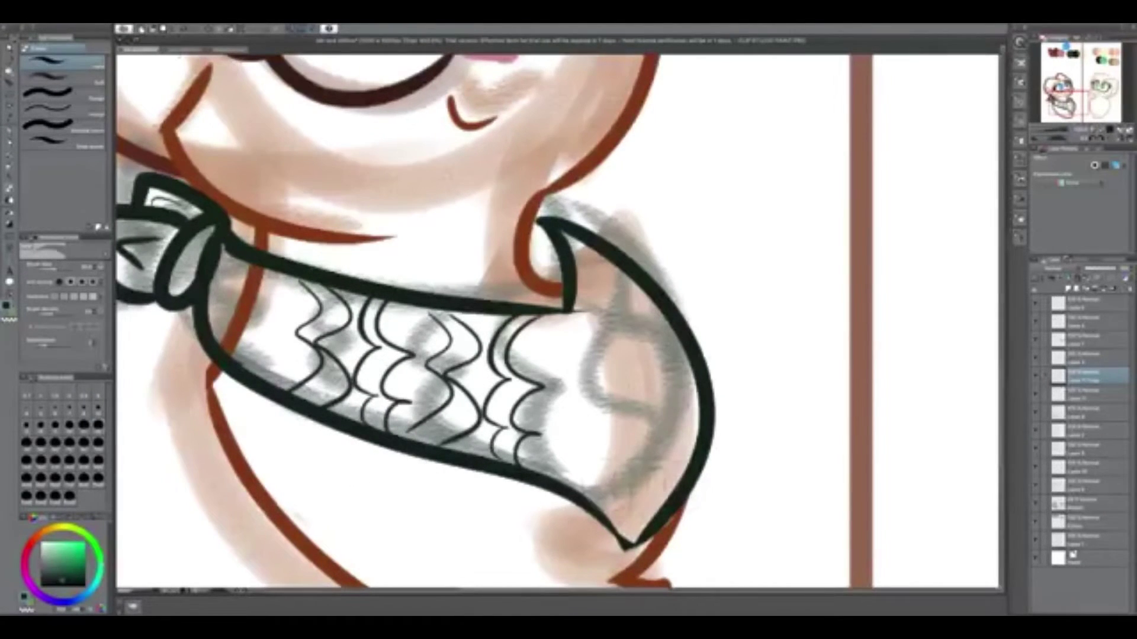
key("ctrl+c")
key("ctrl+v")
key("ctrl+t")
left_click_drag(474, 385, 350, 385)
key("Return")
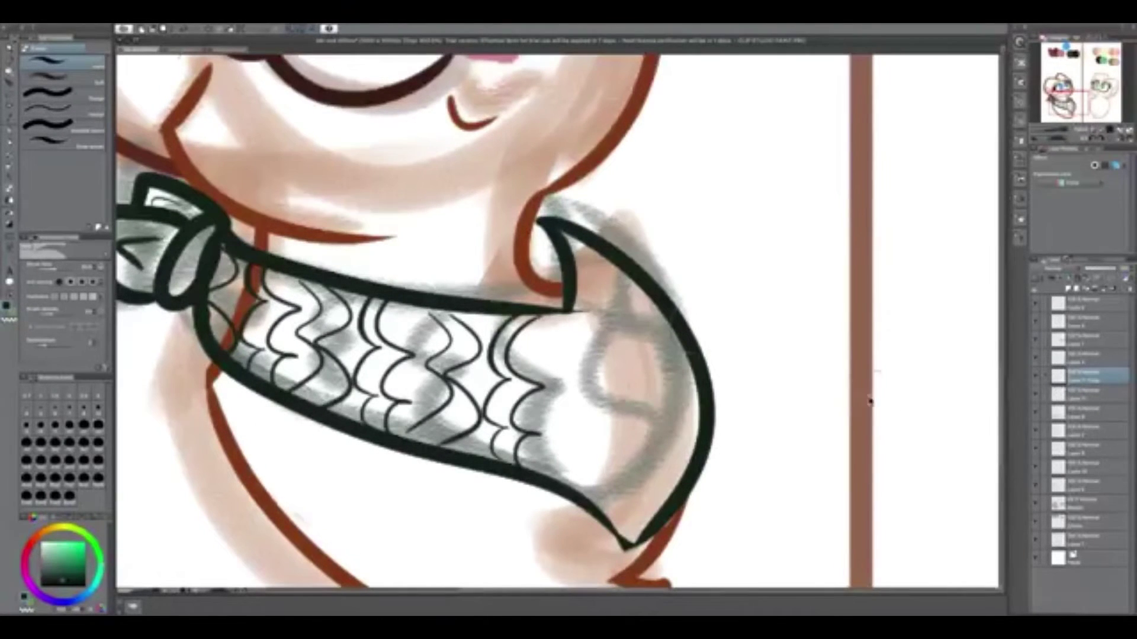
key("ctrl+c")
key("ctrl+v")
key("ctrl+t")
left_click_drag(517, 474, 679, 517)
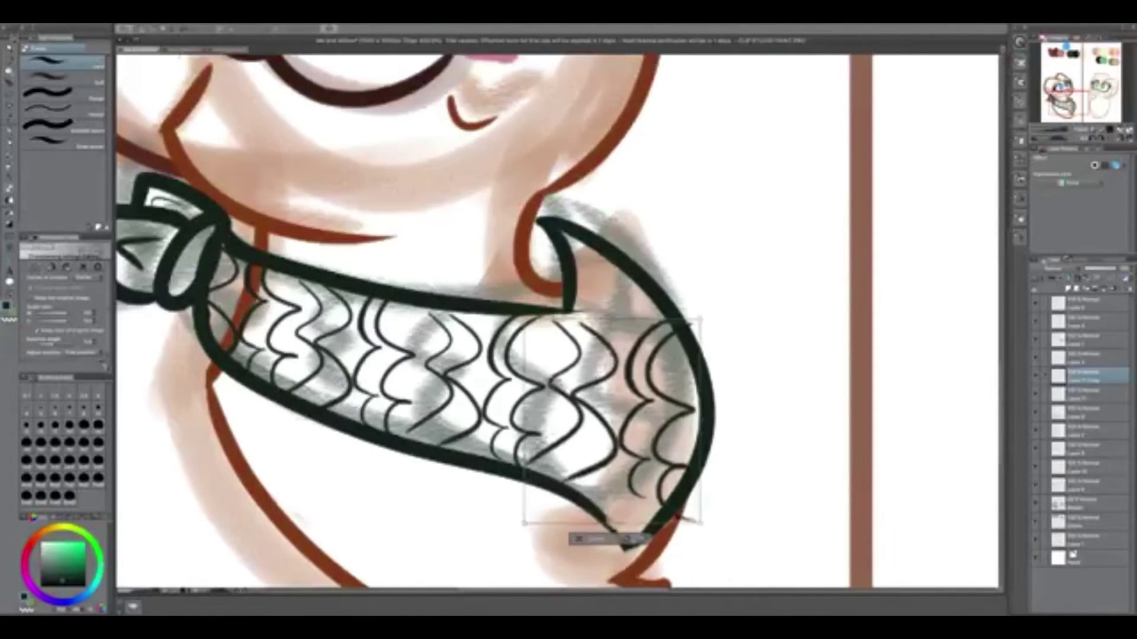
key("ctrl+z")
key("ctrl+z")
Draw thin dark green scalloped and wavy pattern lines freehand across the scarf's curved outer end, following the fold
key("p")
left_click_drag(566, 315, 619, 501)
mouse_move(593, 321)
left_mouse_down()
mouse_move(637, 420)
mouse_move(627, 417)
mouse_move(653, 508)
left_mouse_up()
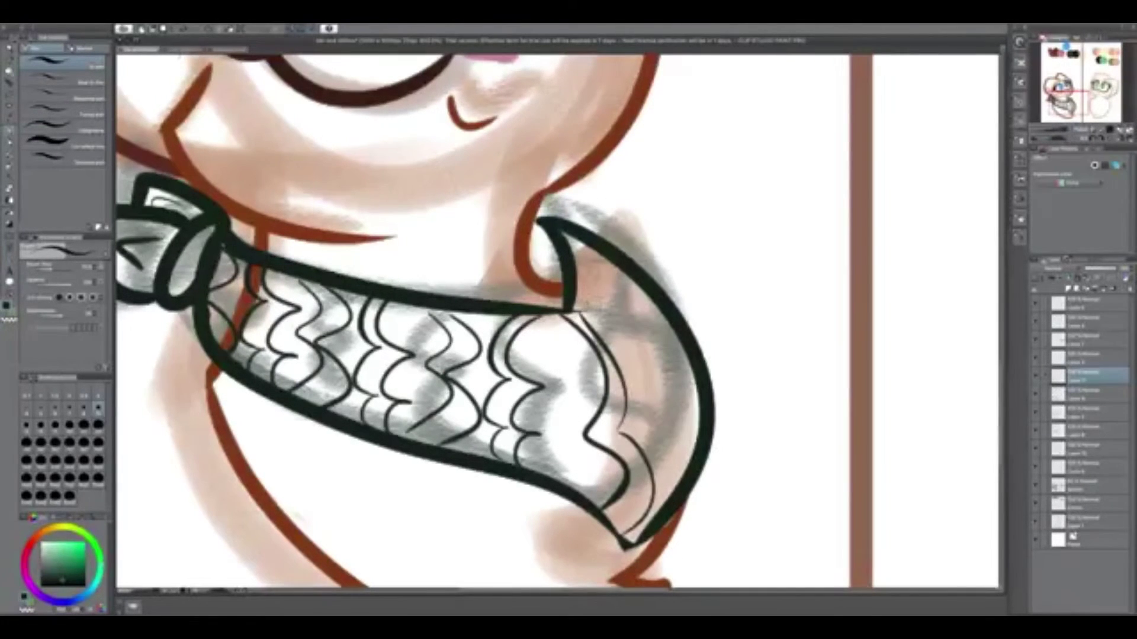
left_click_drag(581, 283, 661, 377)
key("ctrl+z")
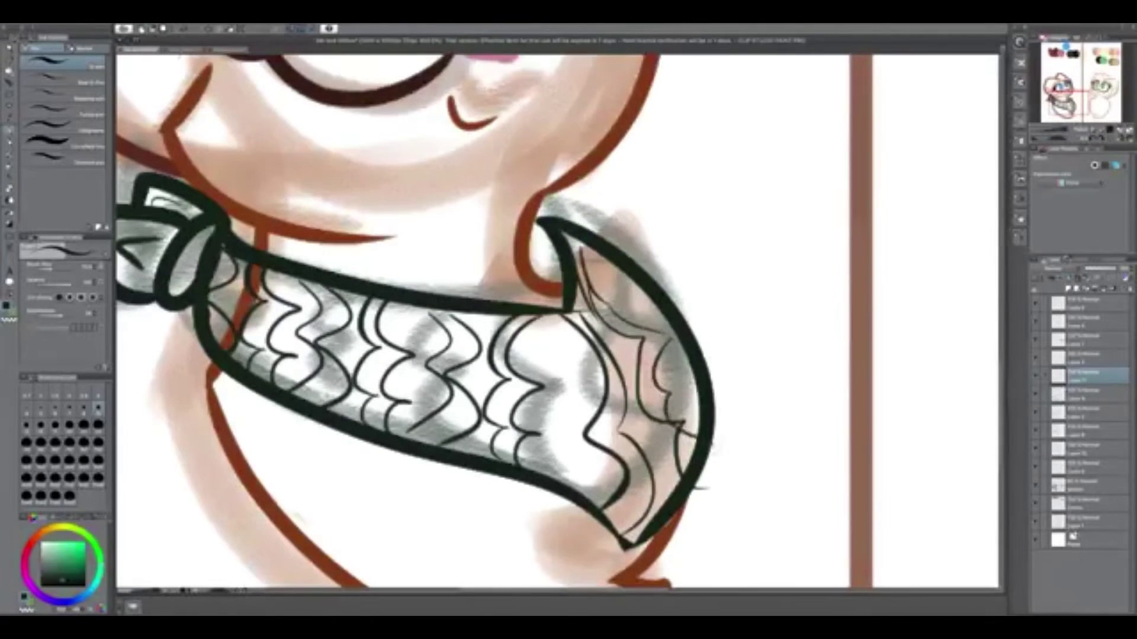
key("ctrl+z")
left_click_drag(583, 264, 666, 413)
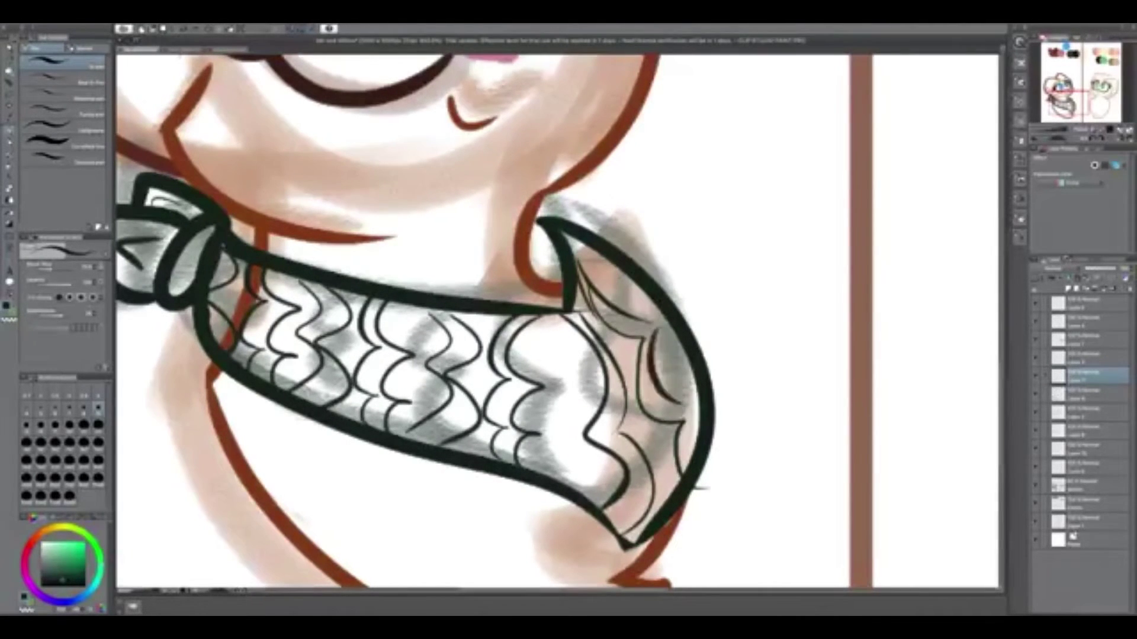
scroll(460, 415, "down", 5)
left_click_drag(450, 331, 474, 403)
scroll(510, 320, "up", 1)
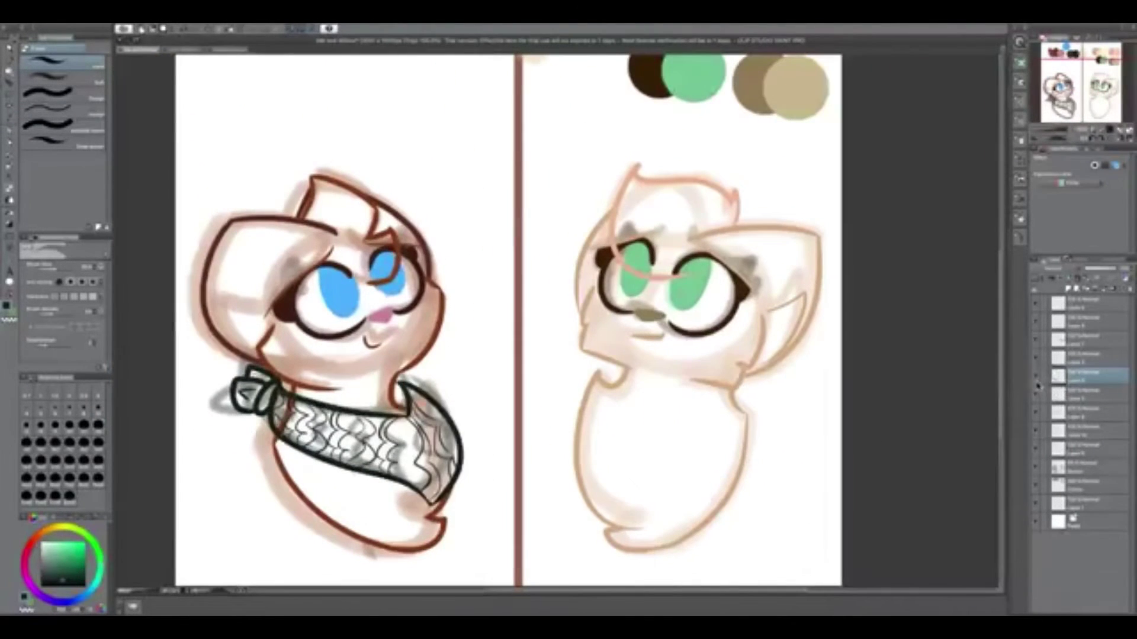
Move the scarf's line layer higher in the layer stack
left_click_drag(838, 418, 879, 414)
scroll(324, 426, "up", 6)
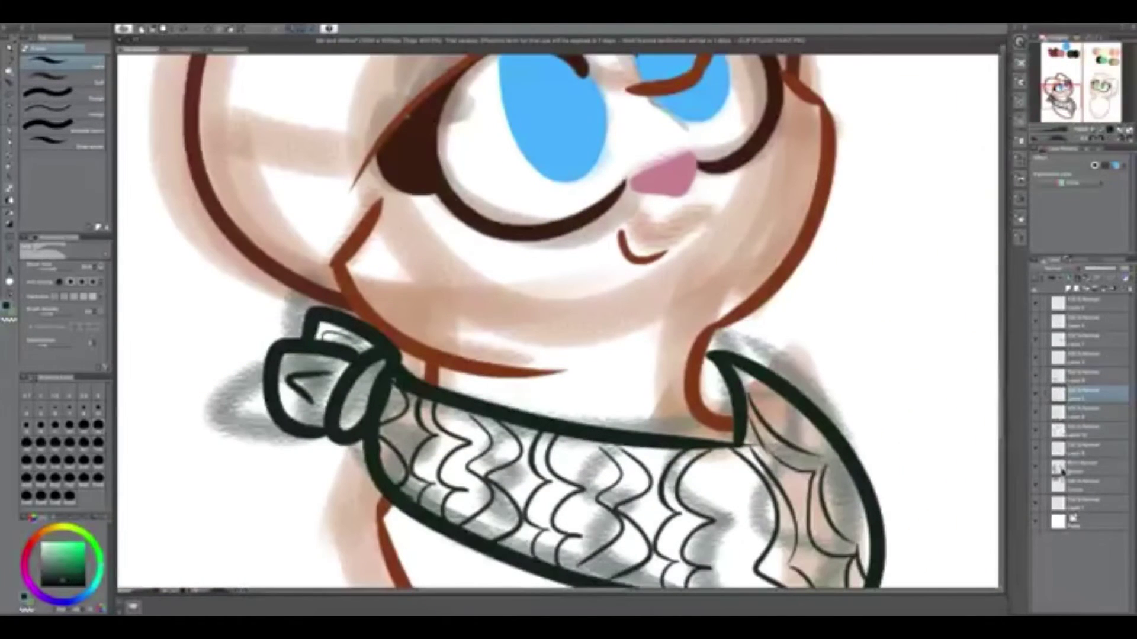
left_click(1084, 448)
key("b")
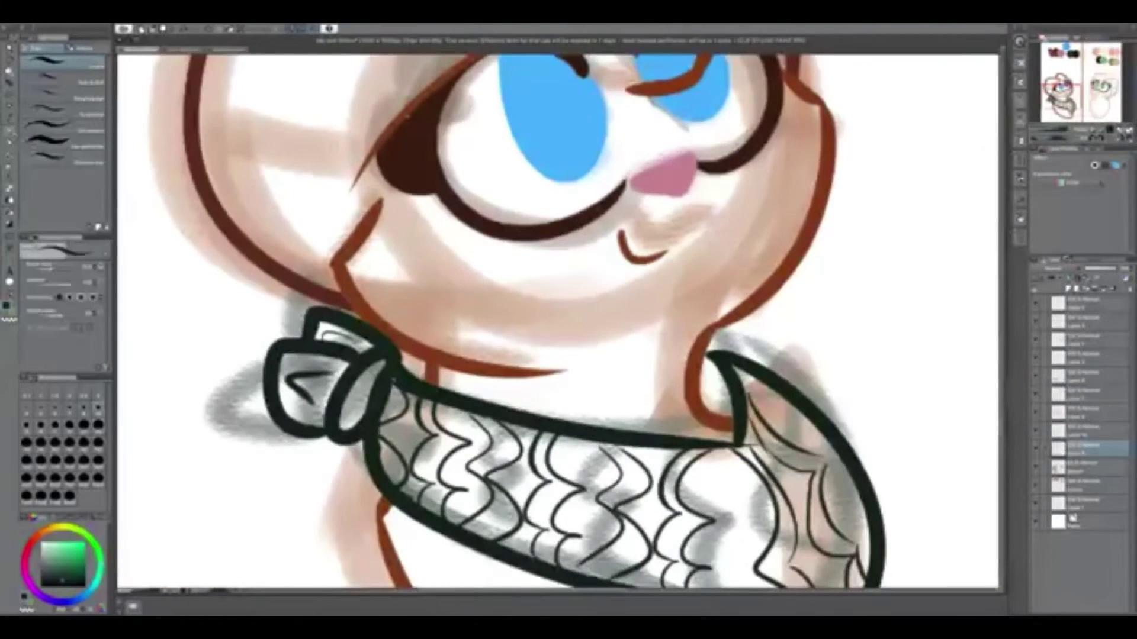
scroll(572, 453, "down", 5)
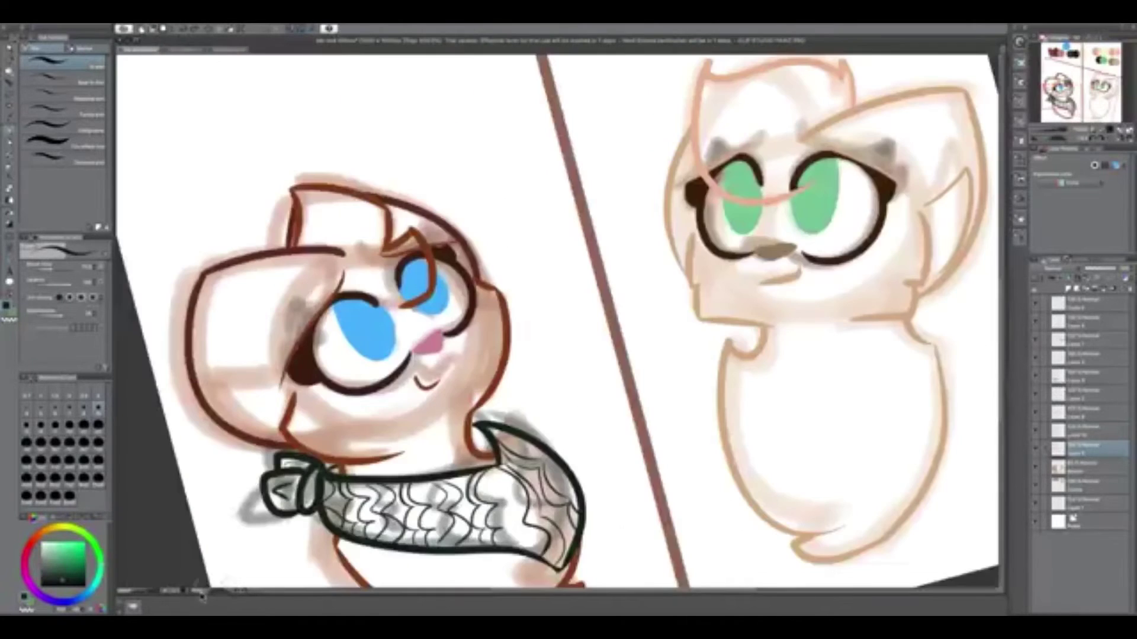
scroll(573, 453, "up", 1)
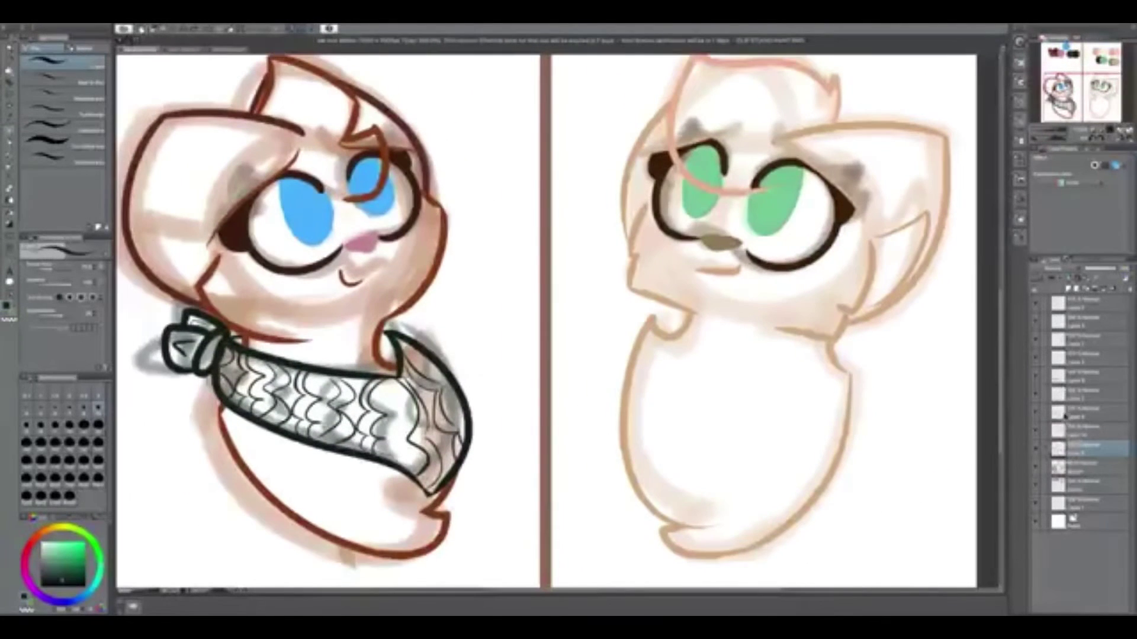
left_click_drag(1066, 448, 1071, 372)
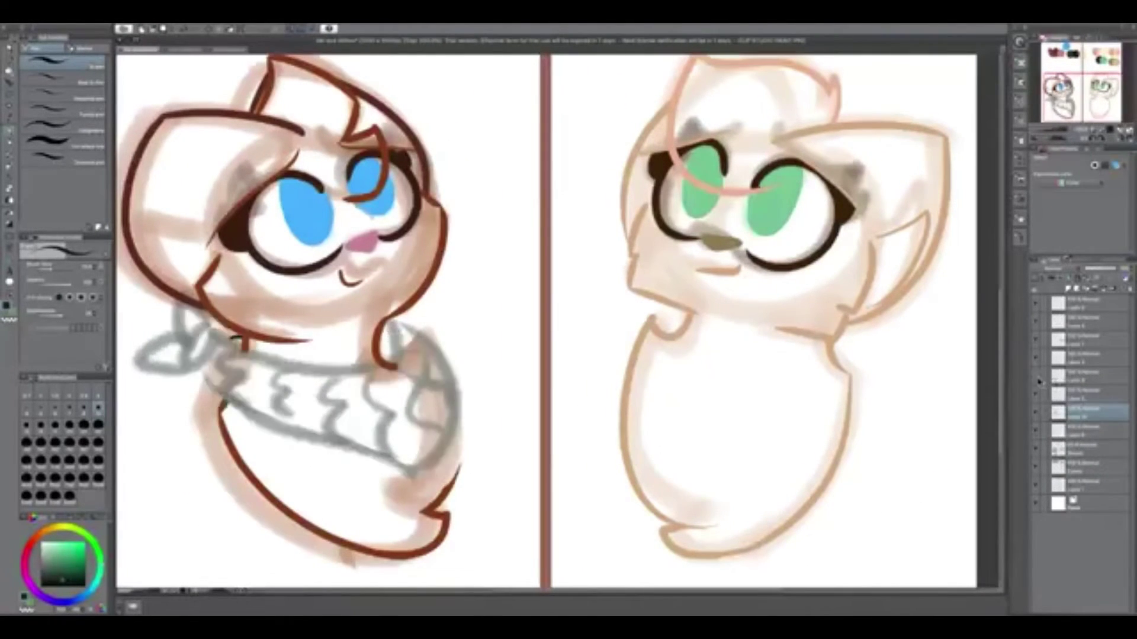
Hide and show the scarf's line art to check which layer holds it
left_click(1038, 306)
scroll(551, 436, "down", 2)
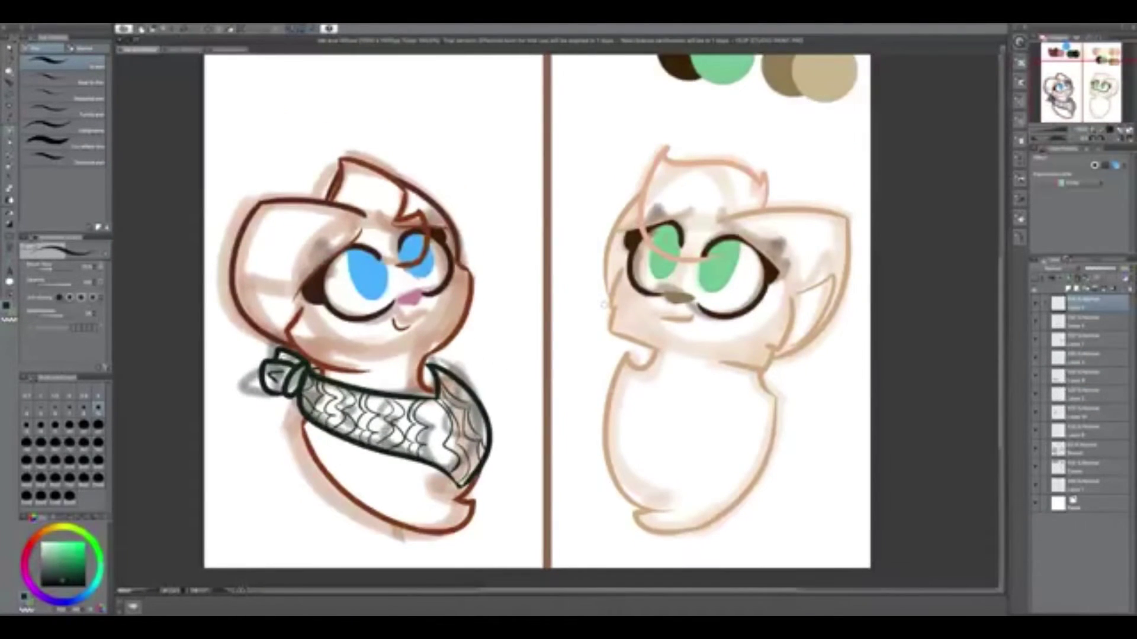
left_click_drag(603, 304, 555, 355)
left_click(1078, 353)
left_click(1037, 379)
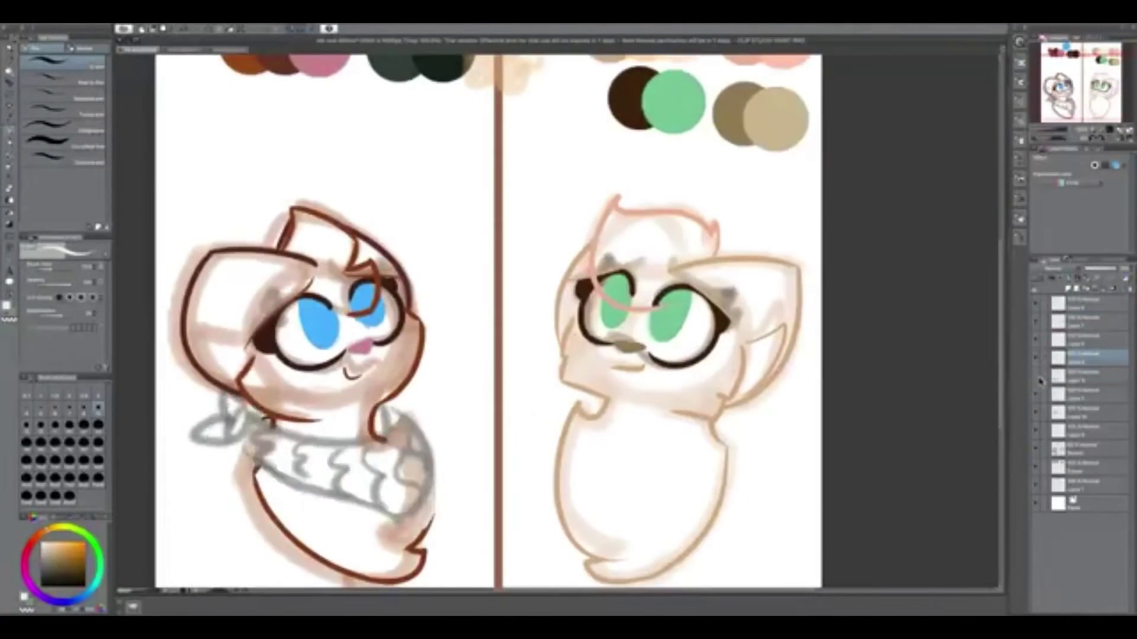
left_click(1037, 379)
Fill a new layer beneath all the artwork with dark purple as a contrasting backdrop
scroll(556, 332, "up", 3)
scroll(557, 331, "down", 2)
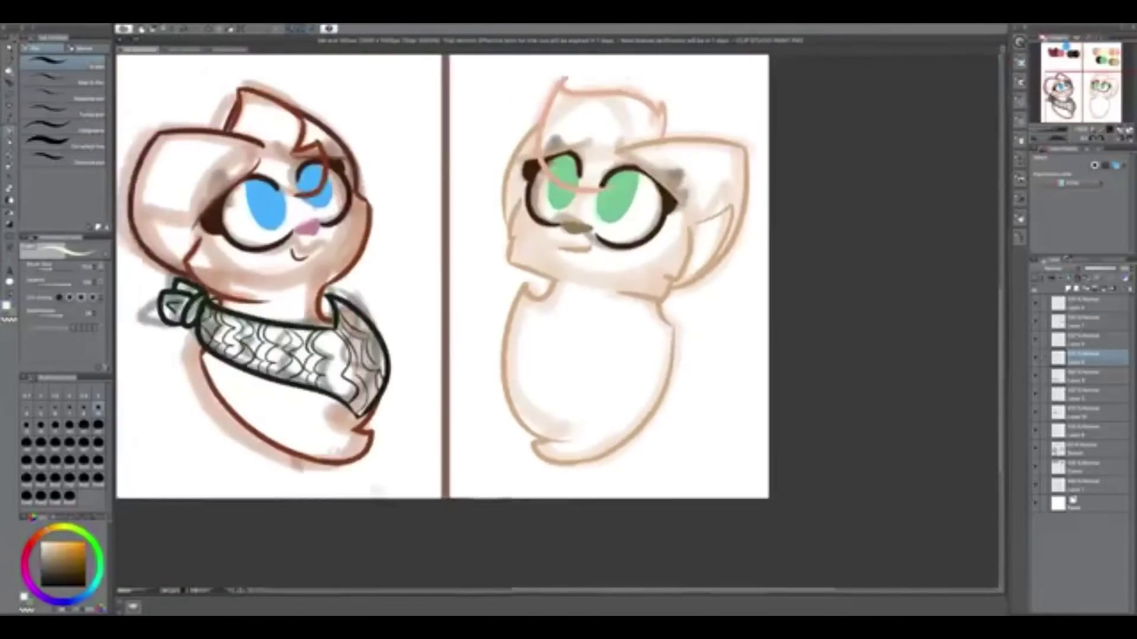
scroll(444, 278, "down", 2)
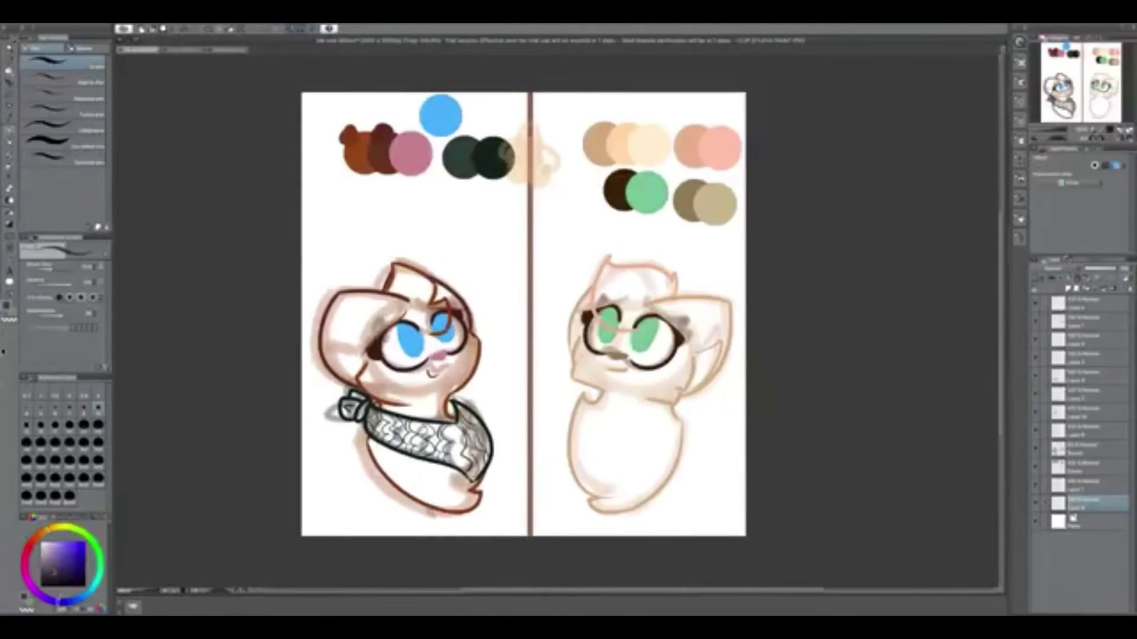
key("alt+Delete")
scroll(713, 271, "up", 2)
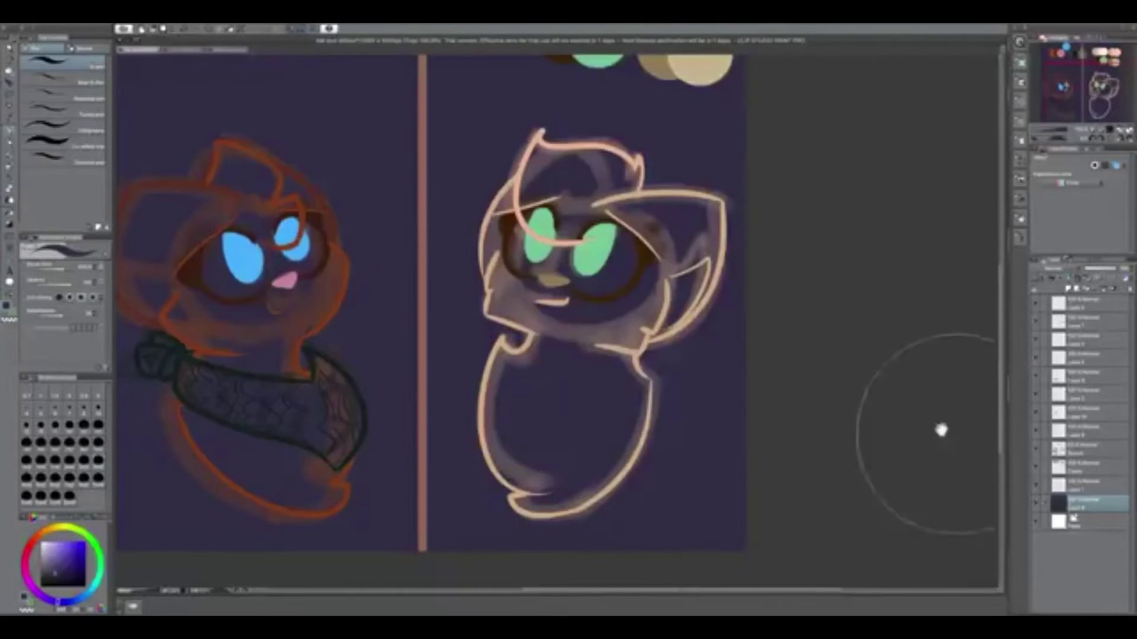
Paint a peach base colour along the inside of the second character's neck and body outline on the divider-facing side
left_click(702, 210, "alt")
scroll(741, 309, "up", 2)
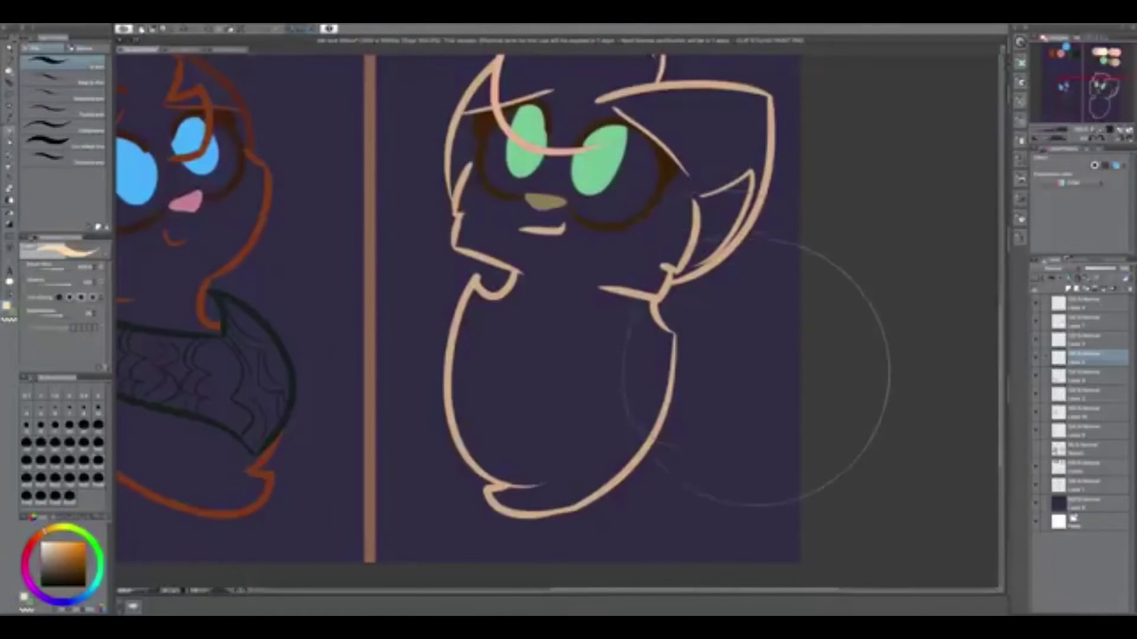
scroll(516, 303, "up", 2)
left_click_drag(551, 236, 438, 349)
scroll(557, 320, "down", 3)
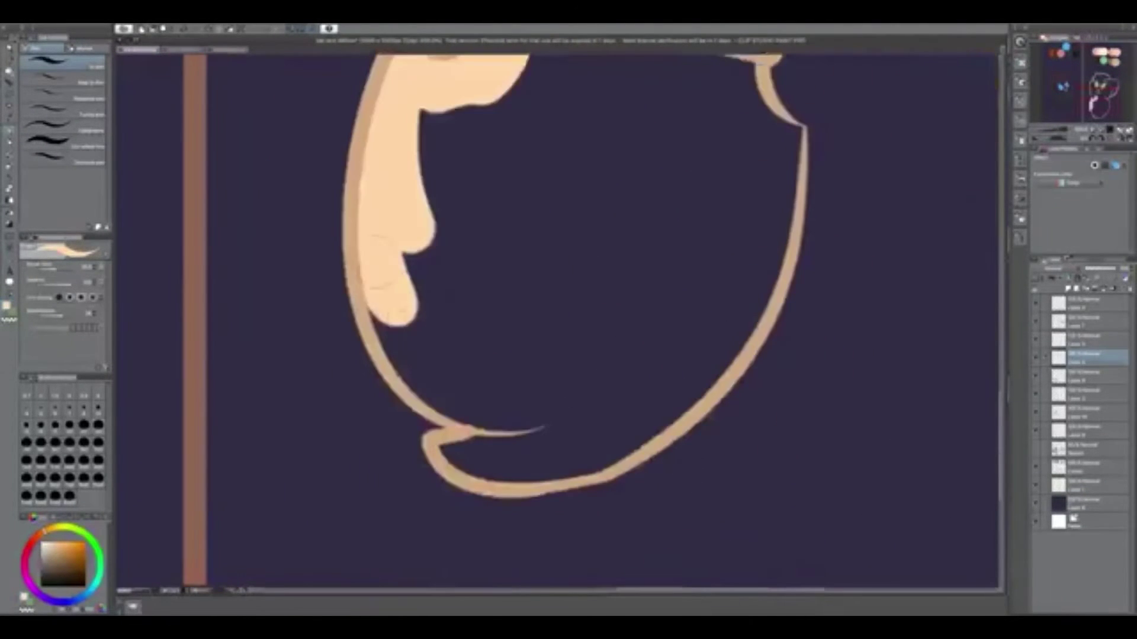
key("ctrl+z")
scroll(474, 267, "up", 3)
mouse_move(474, 189)
left_mouse_down()
mouse_move(456, 278)
mouse_move(385, 415)
left_mouse_up()
scroll(384, 415, "down", 2)
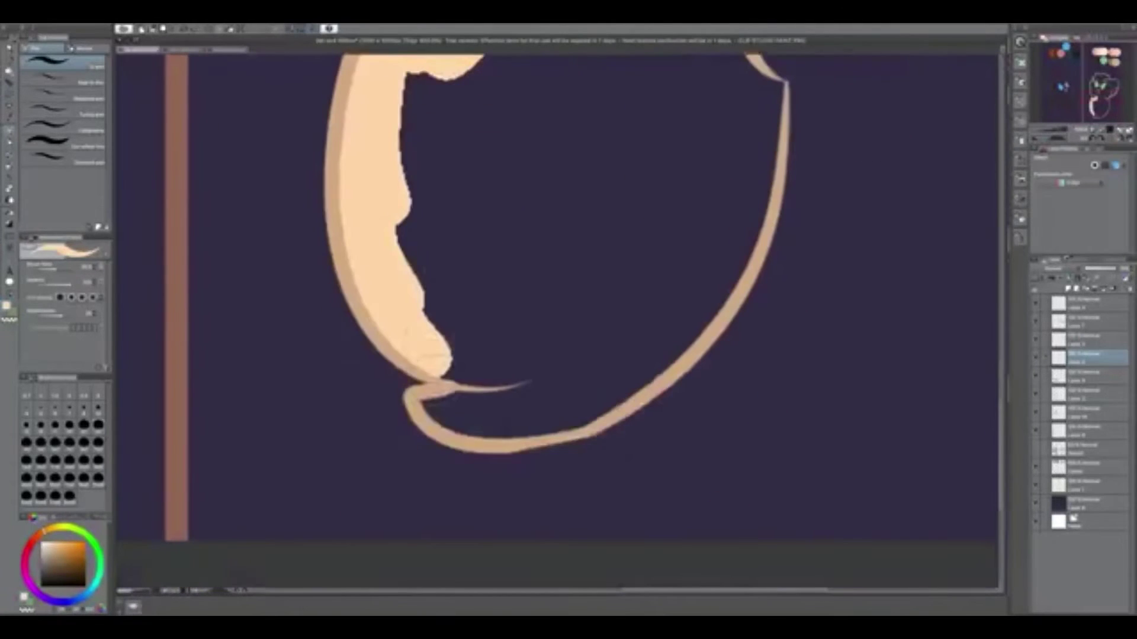
Continue the peach base through the second character's tail and up the opposite side of the body to the neck
mouse_move(438, 367)
left_mouse_down()
mouse_move(568, 409)
mouse_move(654, 314)
left_mouse_up()
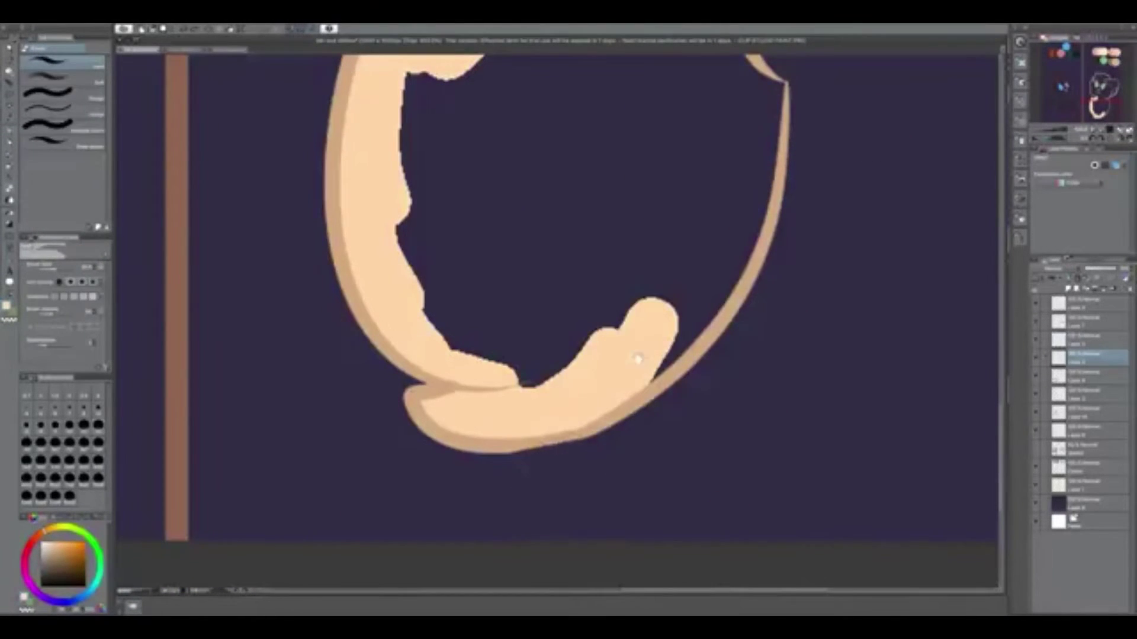
scroll(638, 359, "down", 2)
mouse_move(628, 157)
left_mouse_down()
mouse_move(598, 296)
mouse_move(615, 378)
mouse_move(527, 491)
left_mouse_up()
scroll(639, 279, "up", 2)
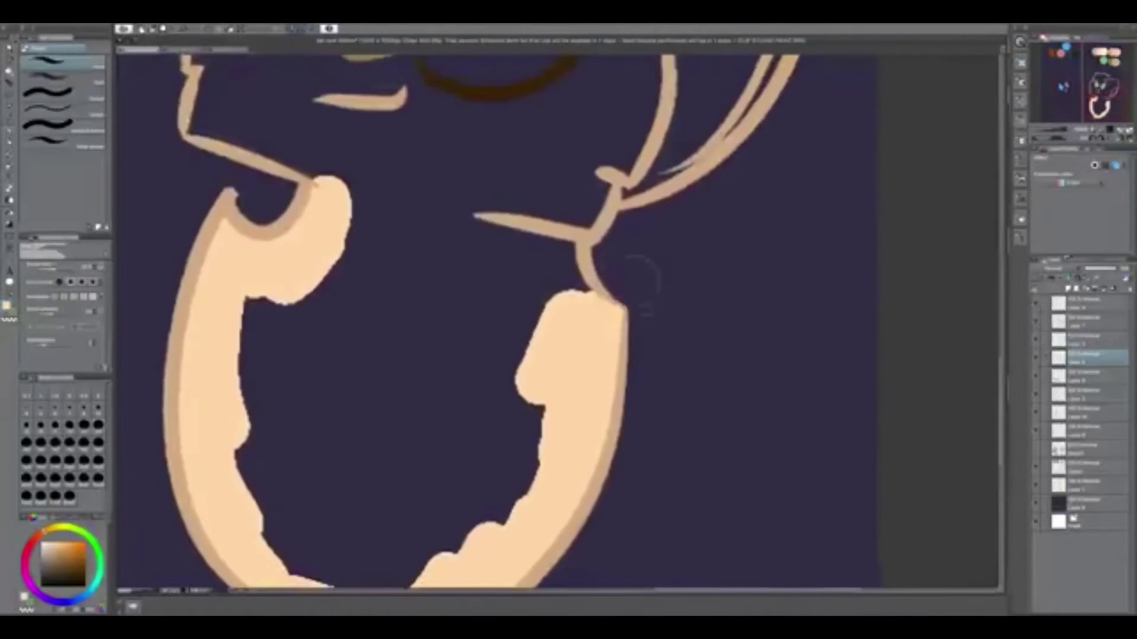
Paint the peach base along the inside of the second character's large ear and hair tuft outlines
scroll(639, 278, "down", 2)
mouse_move(533, 426)
left_mouse_down()
mouse_move(509, 320)
mouse_move(595, 267)
mouse_move(699, 136)
mouse_move(356, 130)
left_mouse_up()
scroll(595, 266, "up", 2)
scroll(532, 296, "down", 2)
scroll(533, 296, "up", 2)
mouse_move(575, 290)
left_mouse_down()
mouse_move(636, 228)
mouse_move(557, 195)
mouse_move(338, 237)
mouse_move(356, 344)
left_mouse_up()
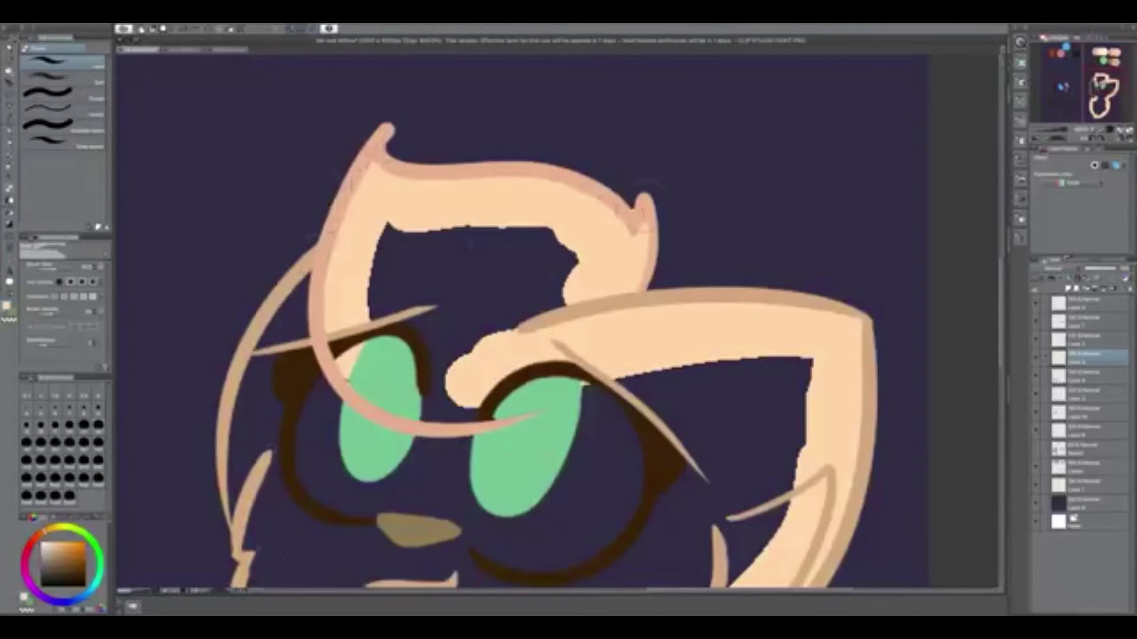
Extend the peach base down the side of the face and along the jaw to join the neck
scroll(532, 326, "down", 2)
mouse_move(285, 178)
left_mouse_down()
mouse_move(260, 308)
mouse_move(260, 480)
left_mouse_up()
scroll(533, 326, "down", 2)
left_click_drag(242, 391, 388, 467)
key("e")
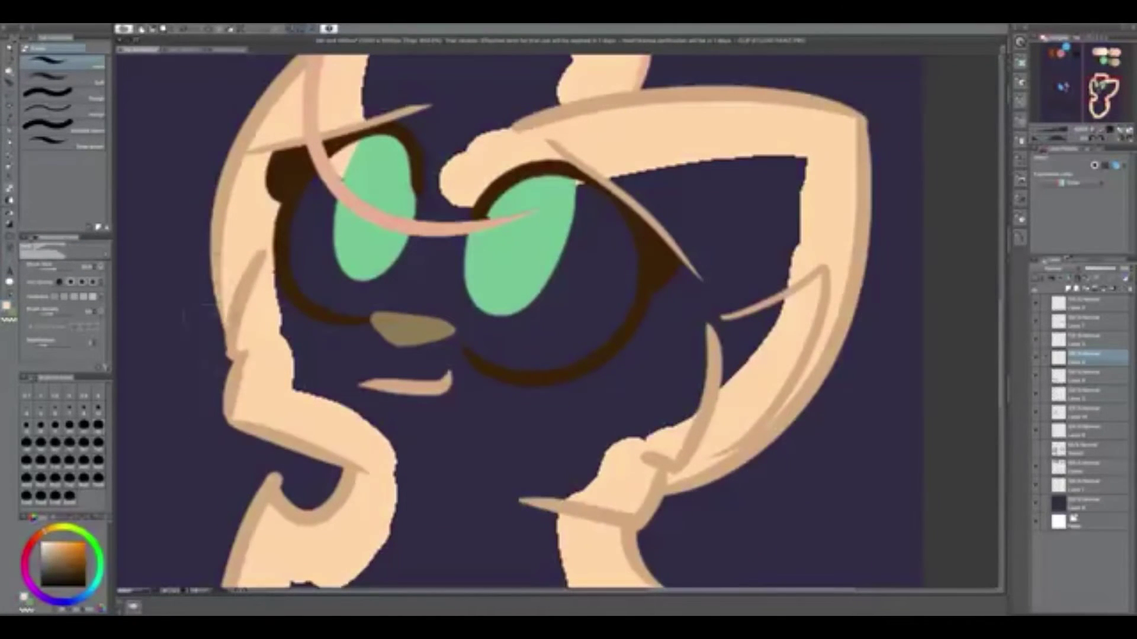
Fill the enclosed unpainted areas of the second character's head and body with the peach base colour
key("g")
scroll(533, 326, "down", 3)
scroll(550, 430, "up", 2)
left_click(549, 430)
scroll(533, 325, "down", 1)
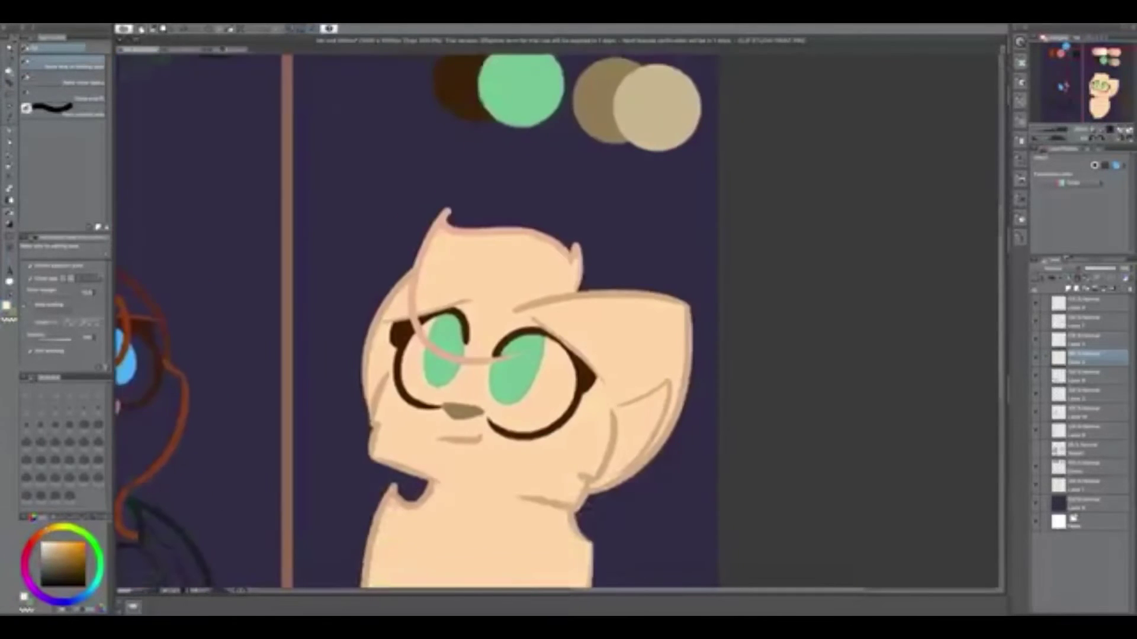
Paint the inside of the second character's ear pale cream on a new layer
scroll(533, 326, "up", 4)
key("b")
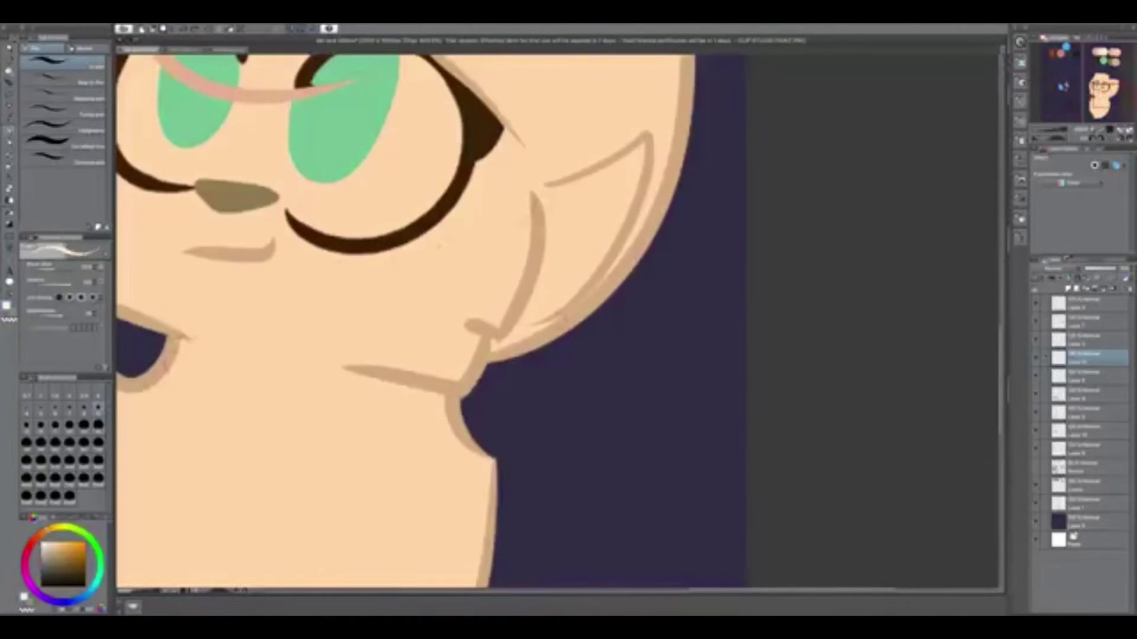
left_click_drag(598, 207, 536, 308)
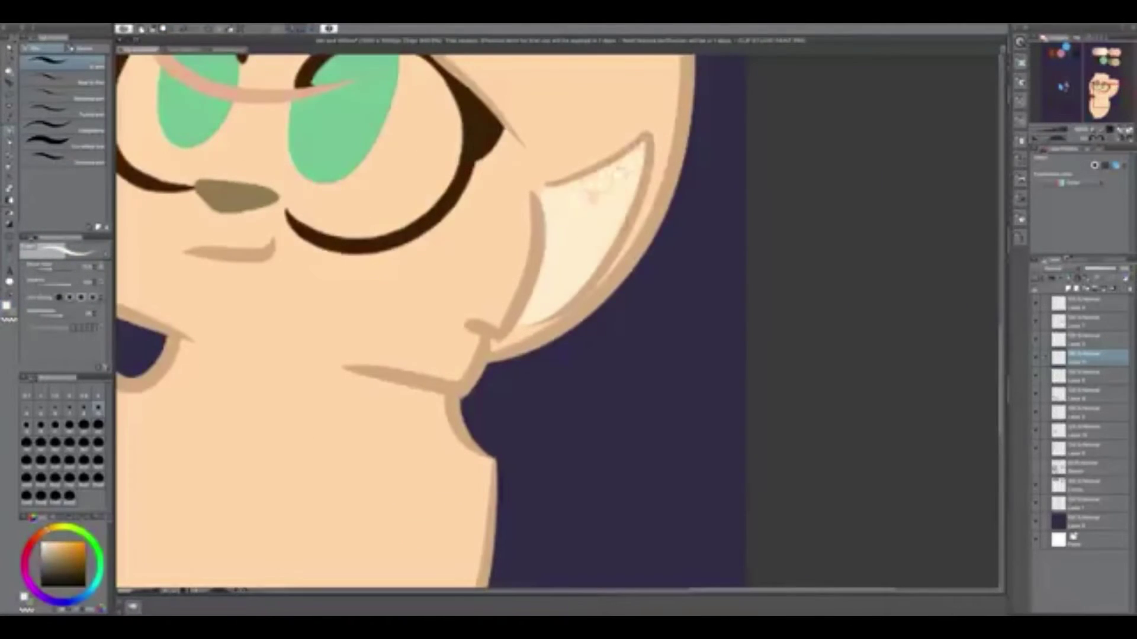
Paint the second character's hair tuft pink inside its outline and clip the colour layer to the peach base
scroll(517, 168, "down", 2)
scroll(520, 312, "up", 5)
scroll(520, 312, "down", 5)
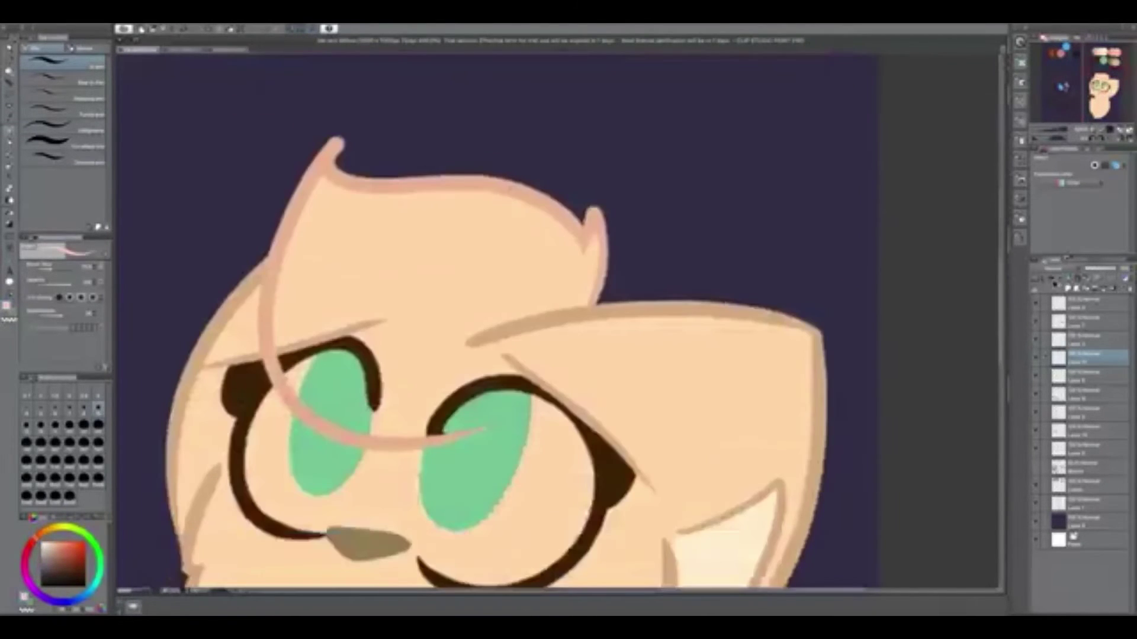
scroll(497, 320, "down", 1)
mouse_move(462, 237)
left_mouse_down()
mouse_move(426, 337)
mouse_move(279, 177)
left_mouse_up()
mouse_move(332, 118)
left_mouse_down()
mouse_move(412, 252)
mouse_move(568, 231)
left_mouse_up()
Partially erase the eye nearest the divider where the pink hair overlaps it, using a translucent eraser on the eye layer
key("b")
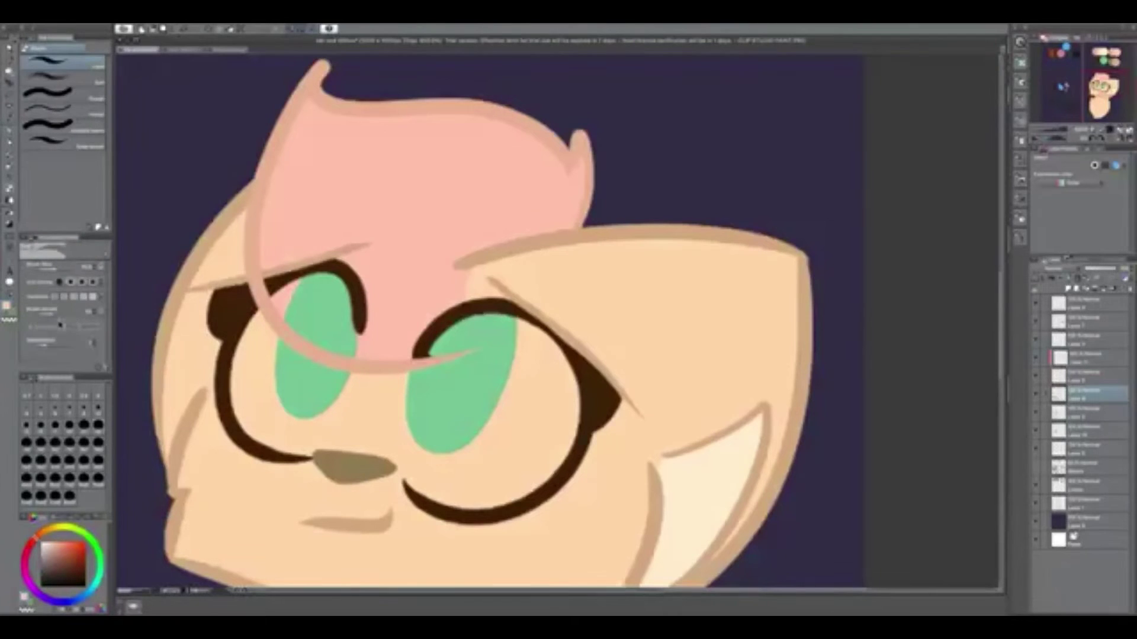
left_click(87, 98)
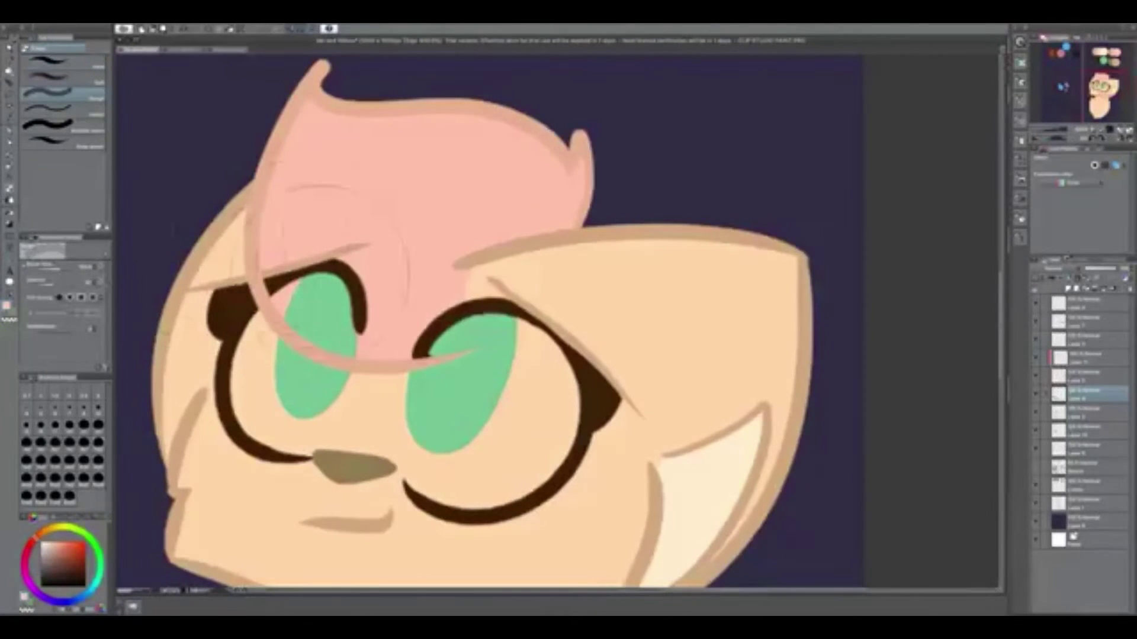
left_click(1084, 320)
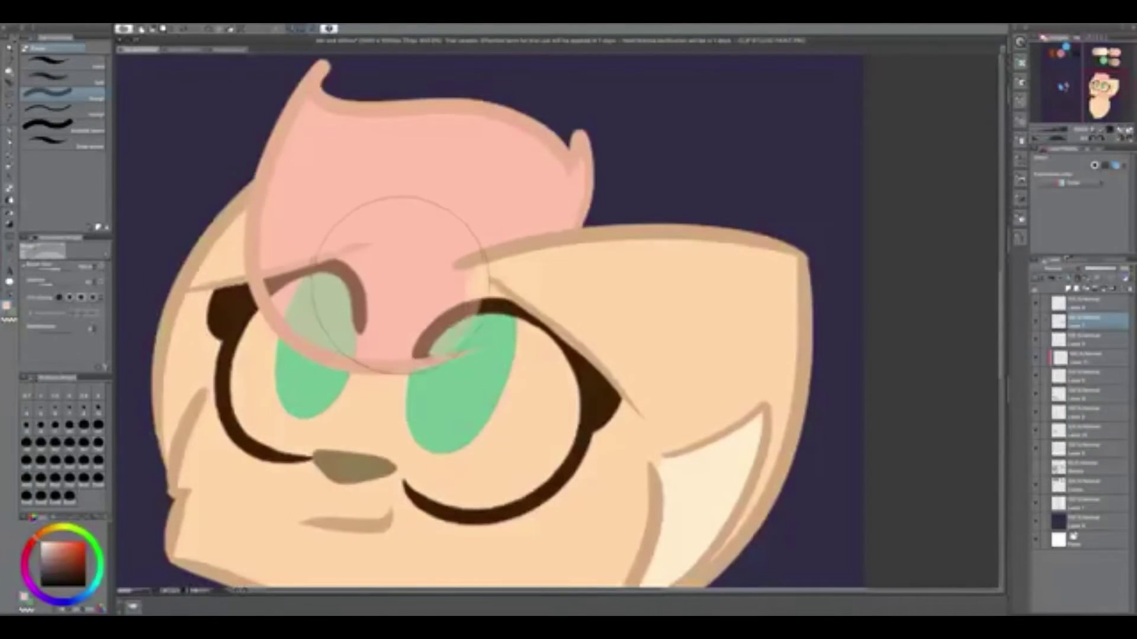
left_click_drag(302, 279, 341, 335)
left_click_drag(297, 284, 332, 337)
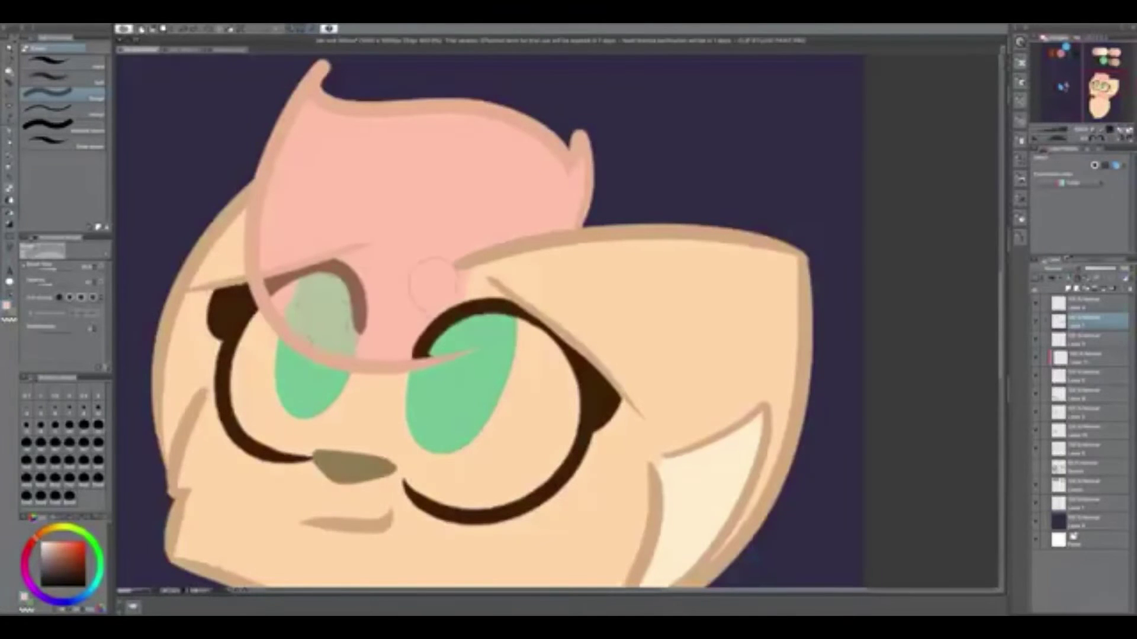
Fade the upper part of the second character's other eye and its lash line beneath the hair
scroll(355, 356, "up", 3)
left_click_drag(343, 284, 367, 379)
left_click_drag(278, 308, 367, 391)
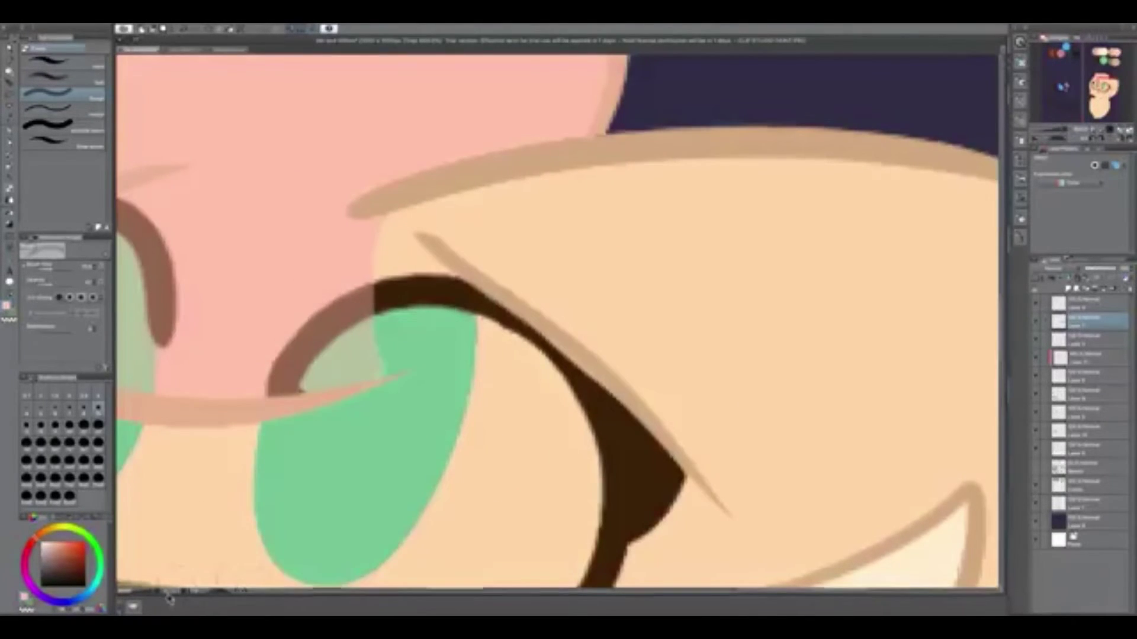
scroll(355, 355, "down", 4)
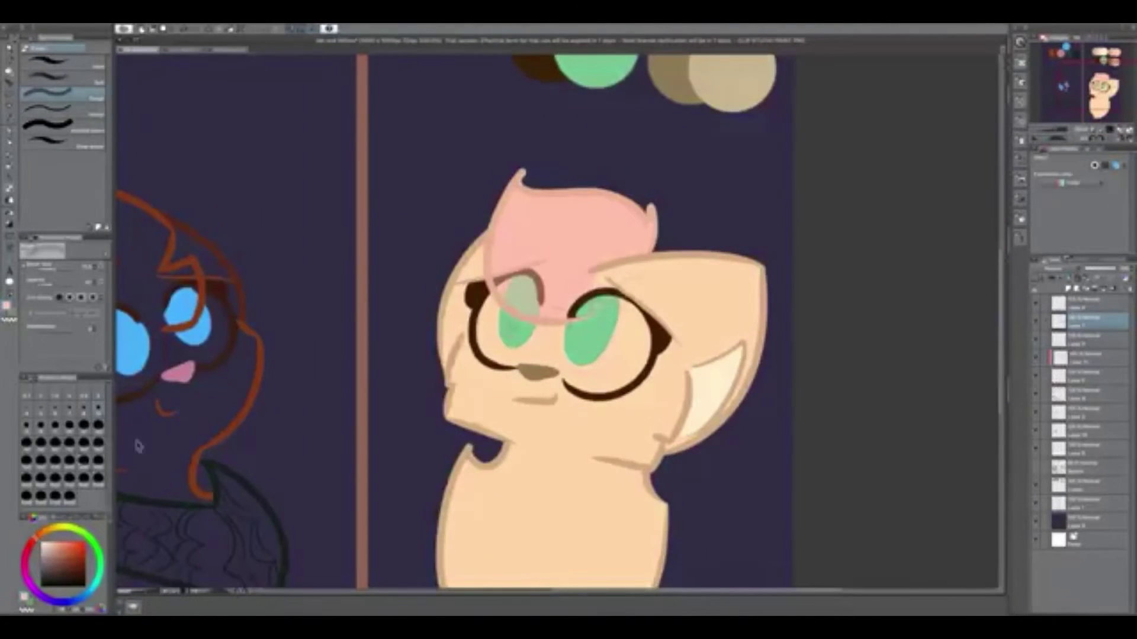
left_click_drag(592, 355, 571, 313)
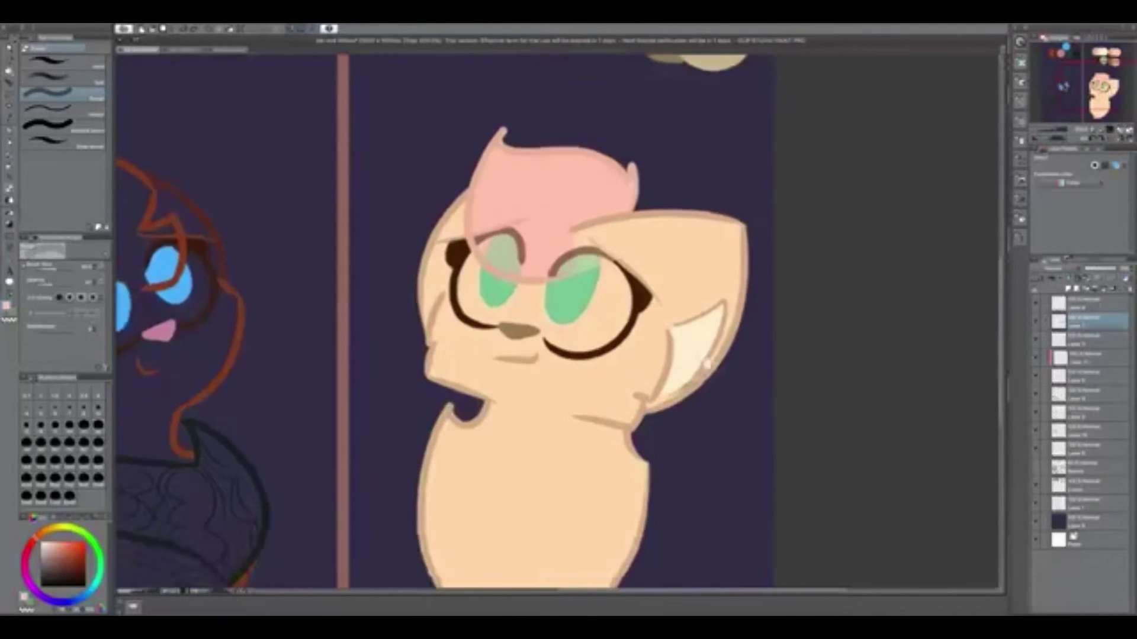
scroll(592, 267, "up", 5)
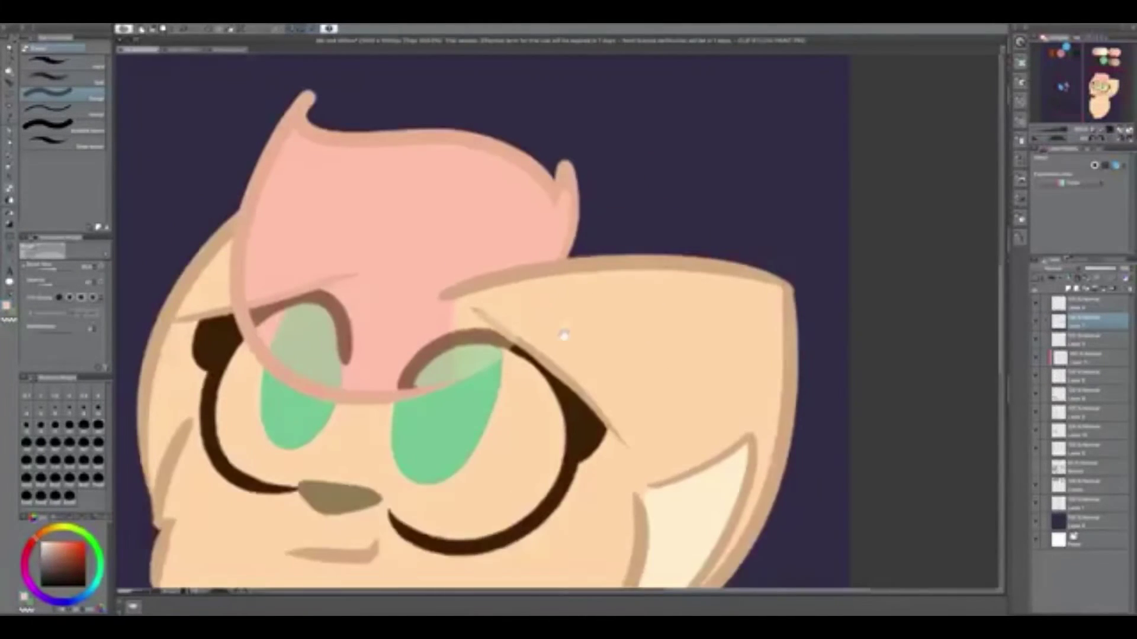
Fill the whites of both of the second character's eyes inside their dark outlines, on the clipped colour layer
left_click(81, 65)
left_click_drag(580, 396, 604, 302)
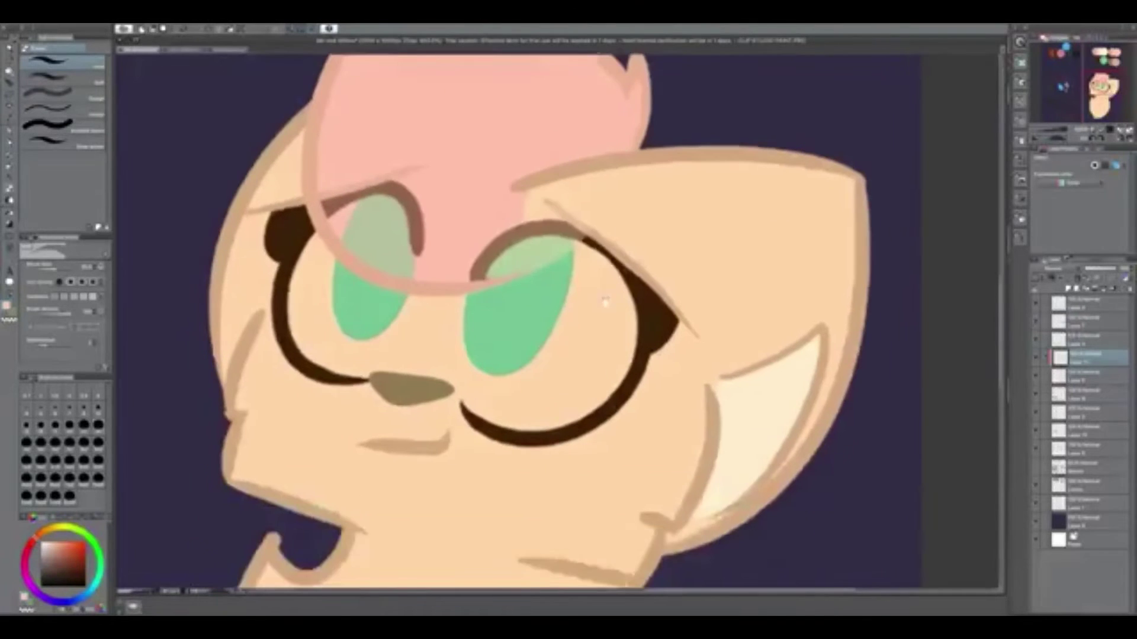
scroll(350, 432, "up", 5)
scroll(350, 431, "down", 3)
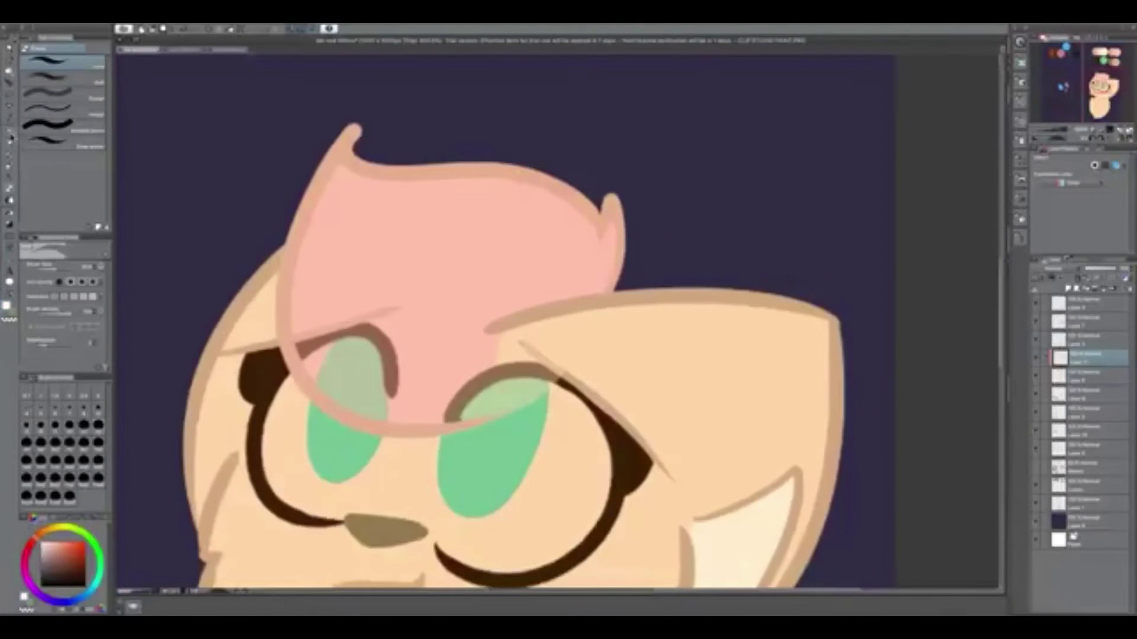
scroll(503, 326, "down", 3)
left_click_drag(373, 355, 332, 432)
left_click_drag(279, 291, 319, 426)
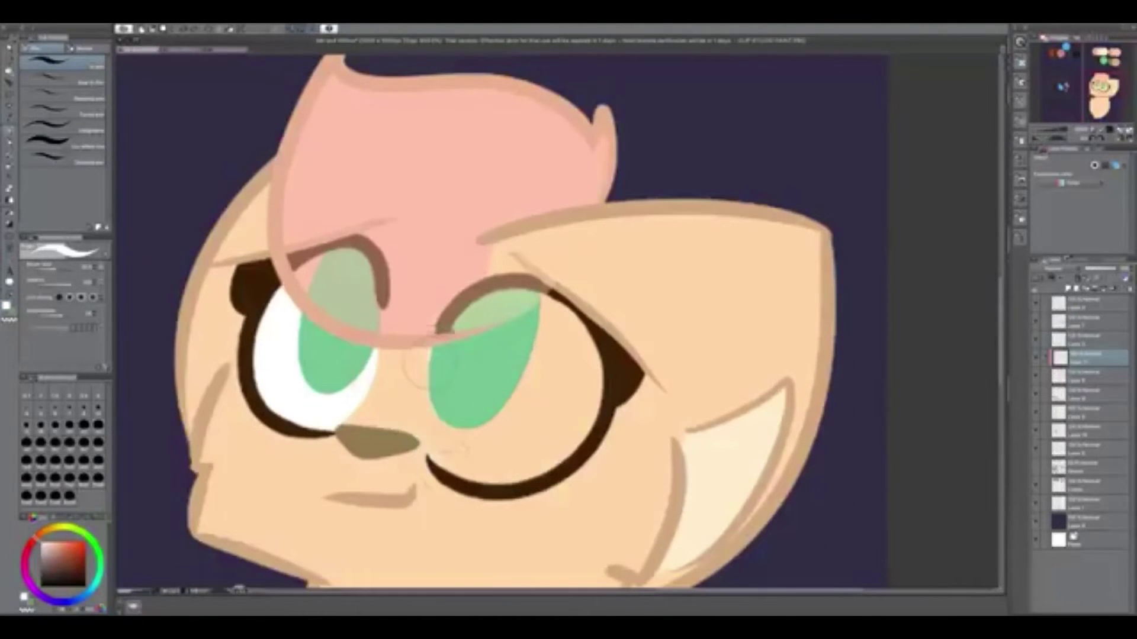
mouse_move(415, 355)
left_mouse_down()
mouse_move(435, 462)
mouse_move(568, 313)
mouse_move(571, 350)
mouse_move(621, 243)
left_mouse_up()
key("e")
key("p")
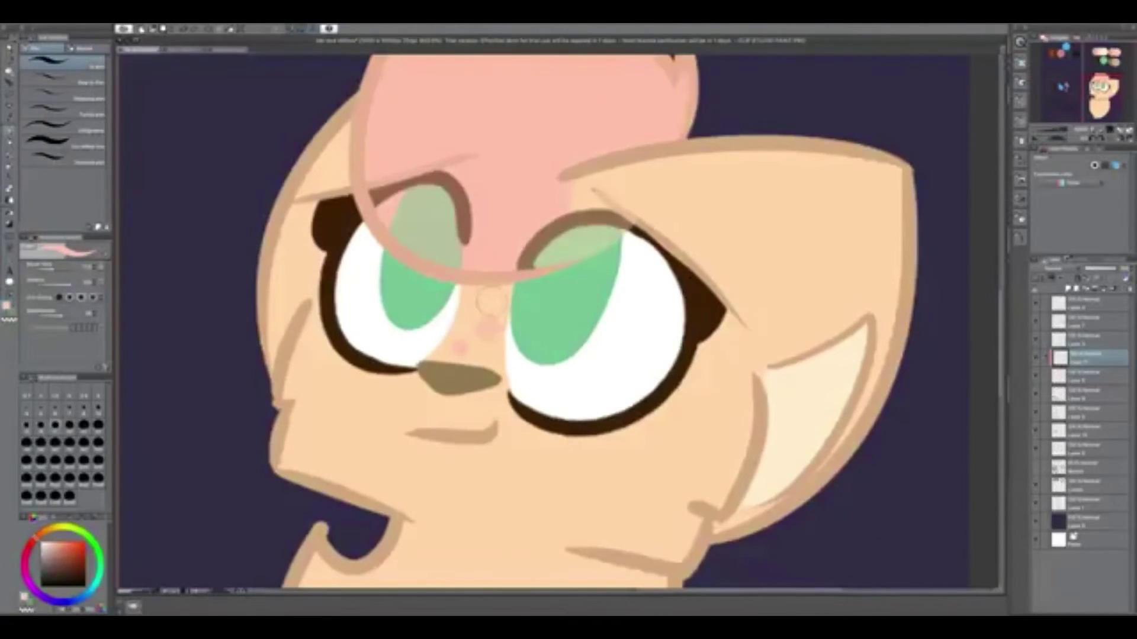
scroll(393, 452, "down", 5)
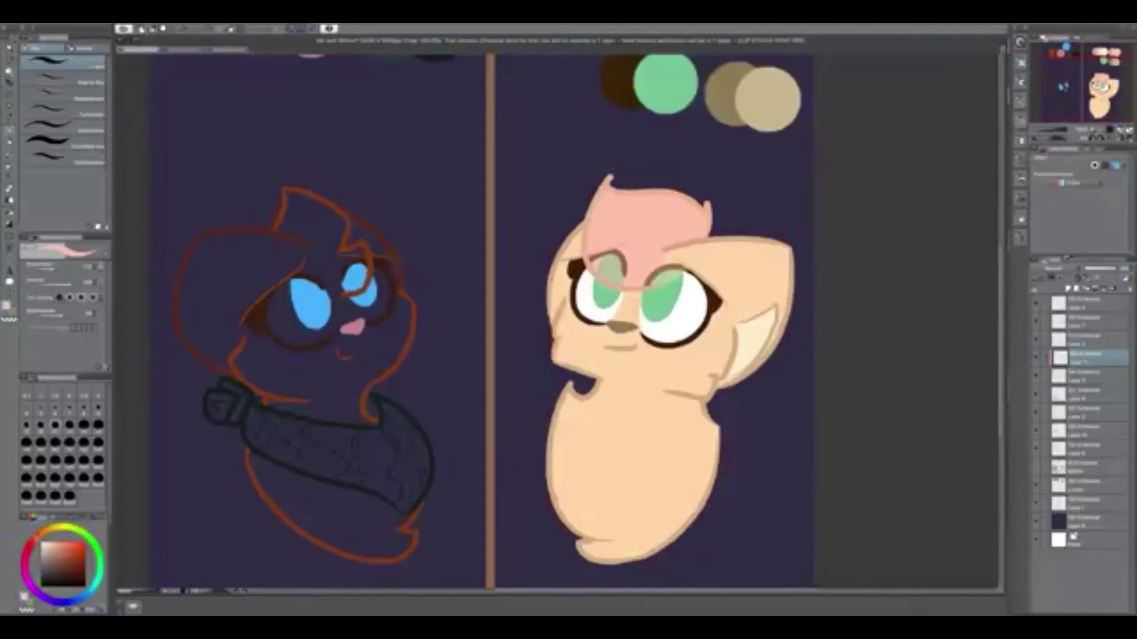
Merge the second character's clipped colour layer into the layer beneath it
left_click(599, 430, "alt")
left_click(1063, 326)
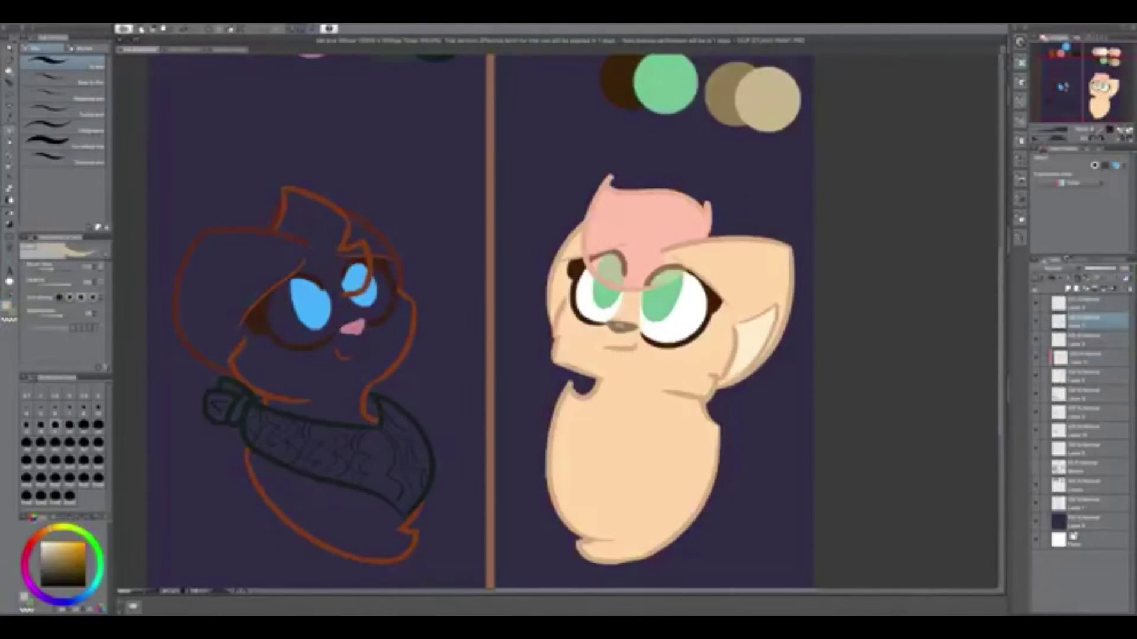
left_click(1063, 357)
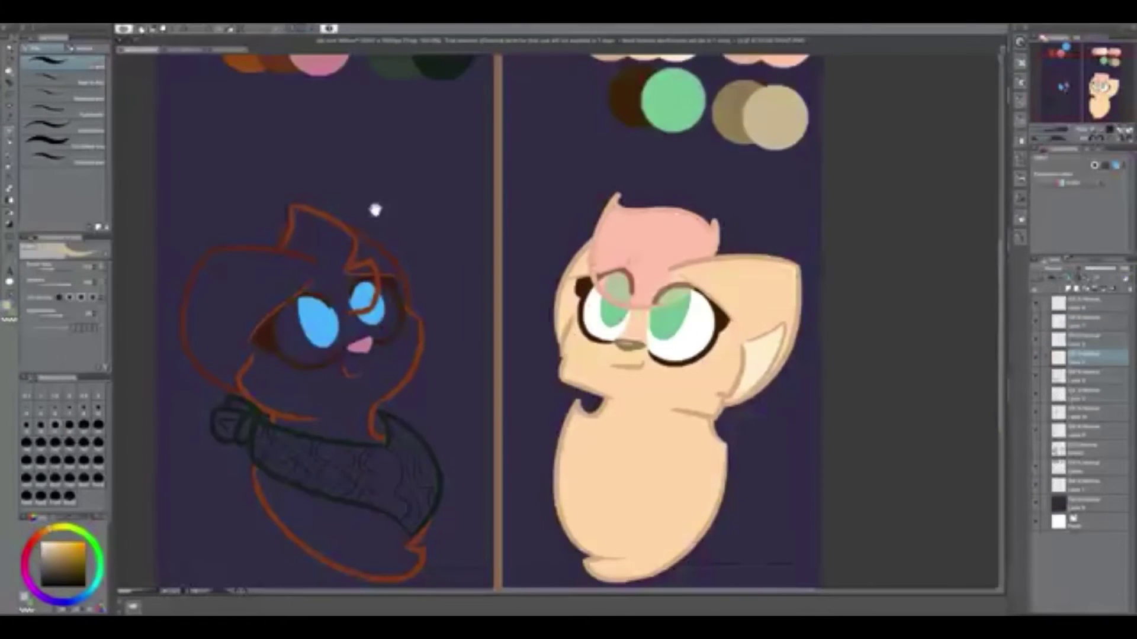
Paint the white upper edge of the muzzle beneath both of the first character's eyes on a new layer
scroll(376, 208, "up", 3)
left_click(1064, 448)
scroll(286, 383, "up", 3)
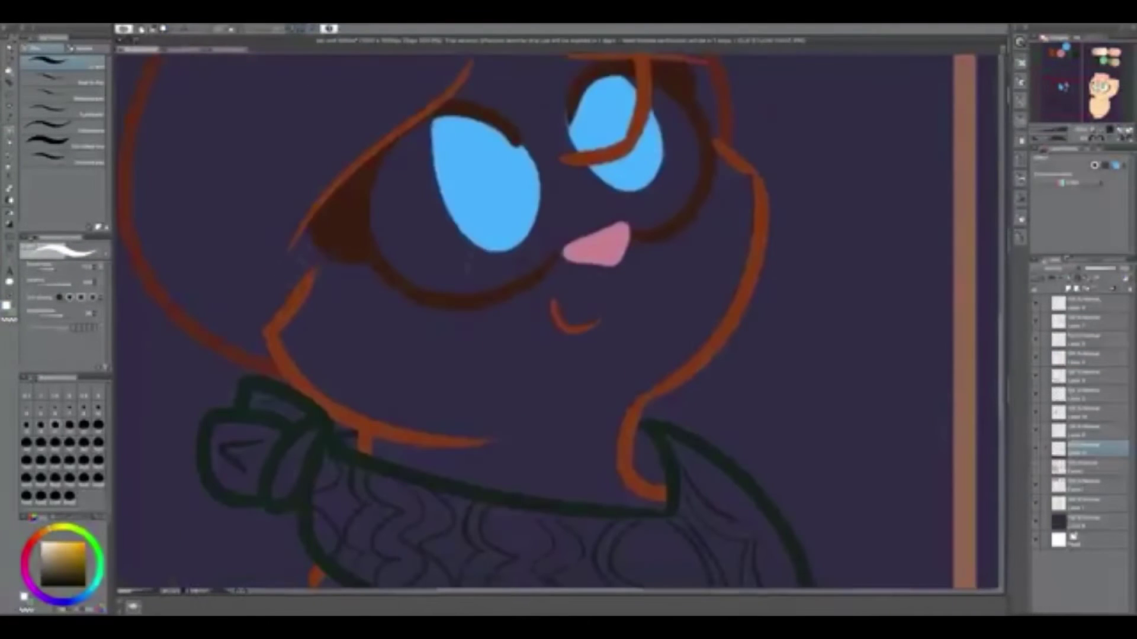
mouse_move(567, 249)
left_mouse_down()
mouse_move(335, 295)
mouse_move(362, 291)
mouse_move(313, 278)
left_mouse_up()
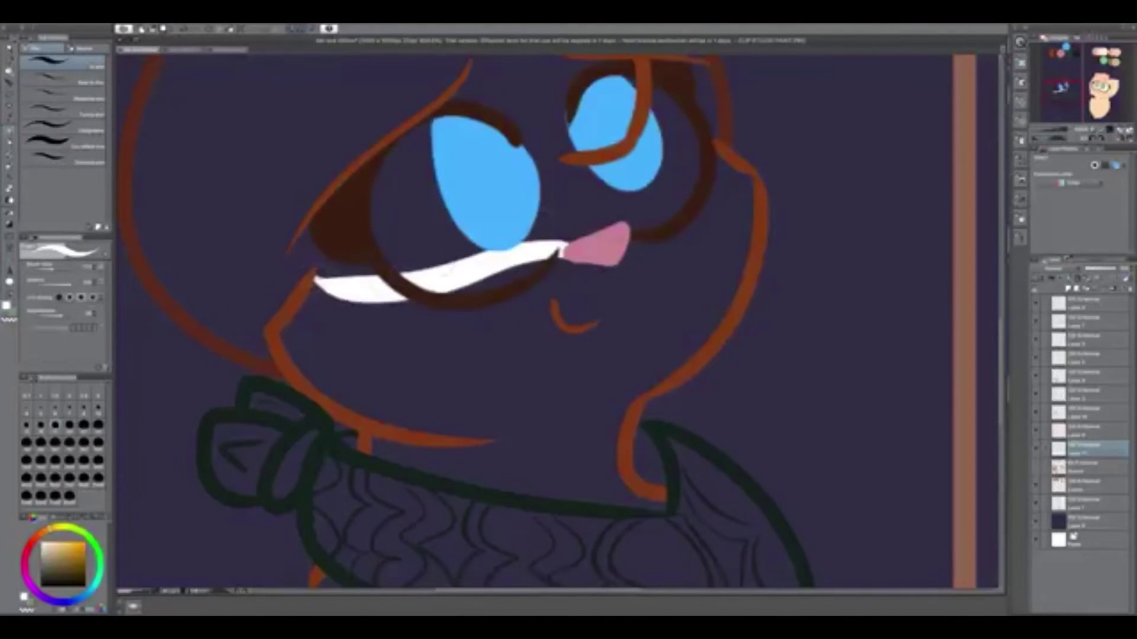
left_click_drag(715, 153, 622, 231)
Draw a short white edge line on the first character's neck between the jaw line and the scarf
left_click_drag(711, 375, 492, 440)
key("ctrl+z")
left_click_drag(558, 369, 505, 300)
left_click_drag(447, 390, 432, 288)
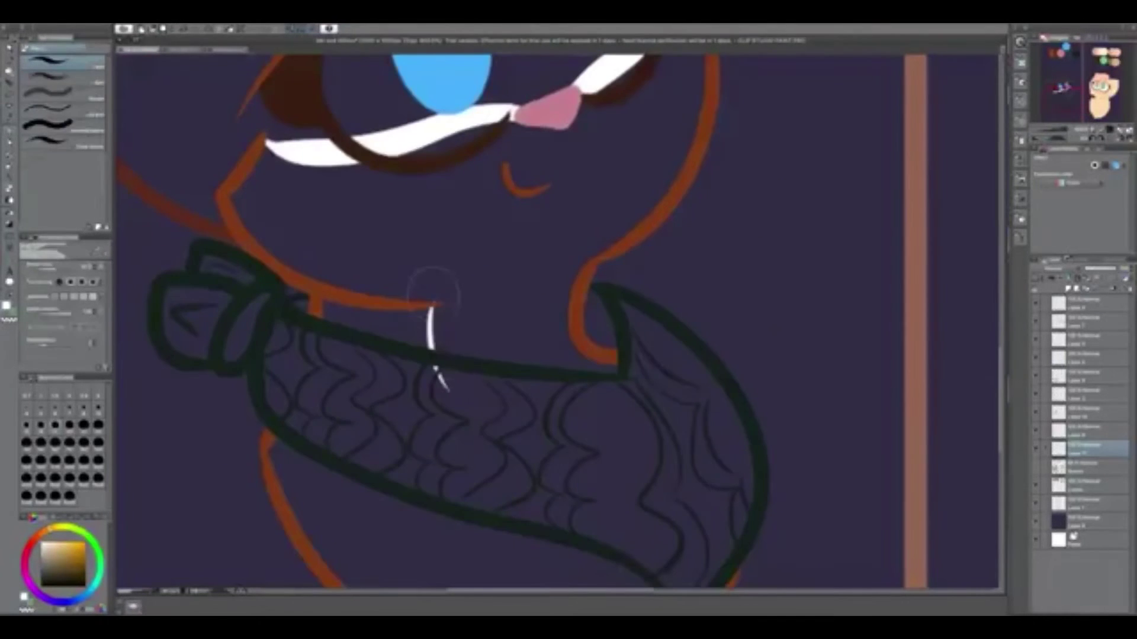
scroll(655, 269, "up", 3)
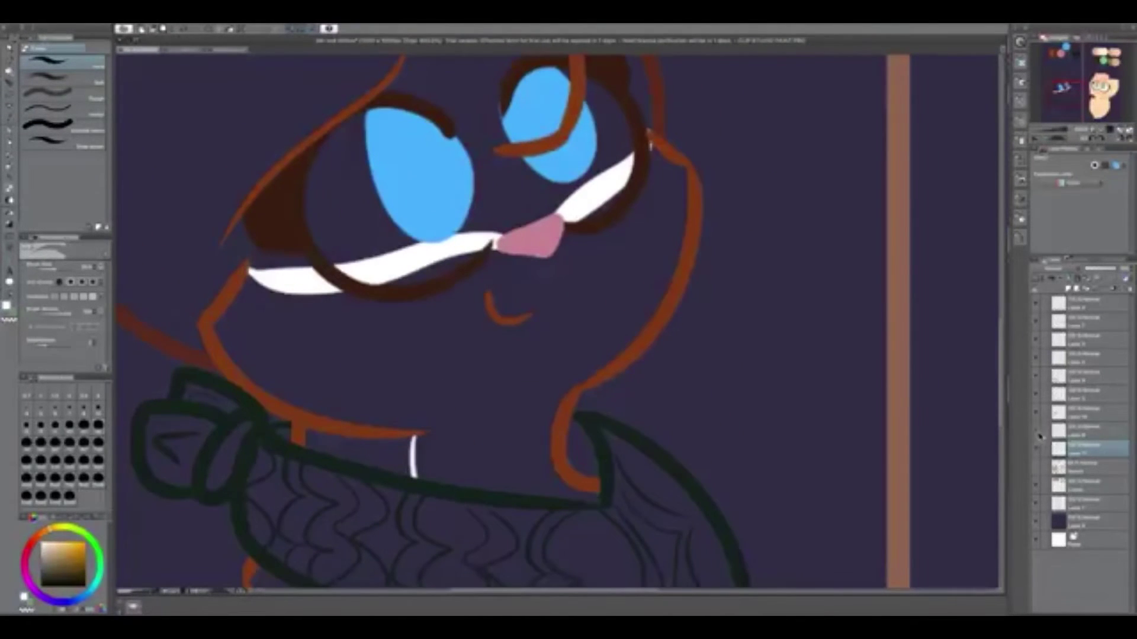
Recolour the first character's cheek, jaw and chest outlines light grey on a new layer clipped to the line art
left_click(1040, 392)
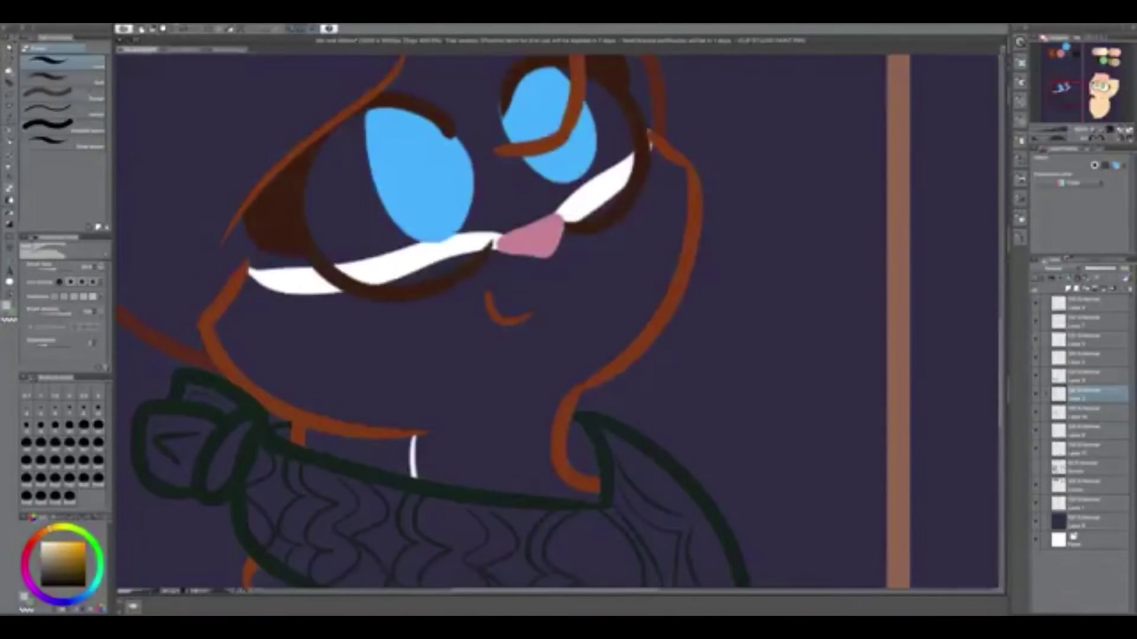
key("ctrl+shift+n")
key("p")
mouse_move(255, 267)
left_mouse_down()
mouse_move(205, 355)
mouse_move(355, 441)
mouse_move(408, 434)
left_mouse_up()
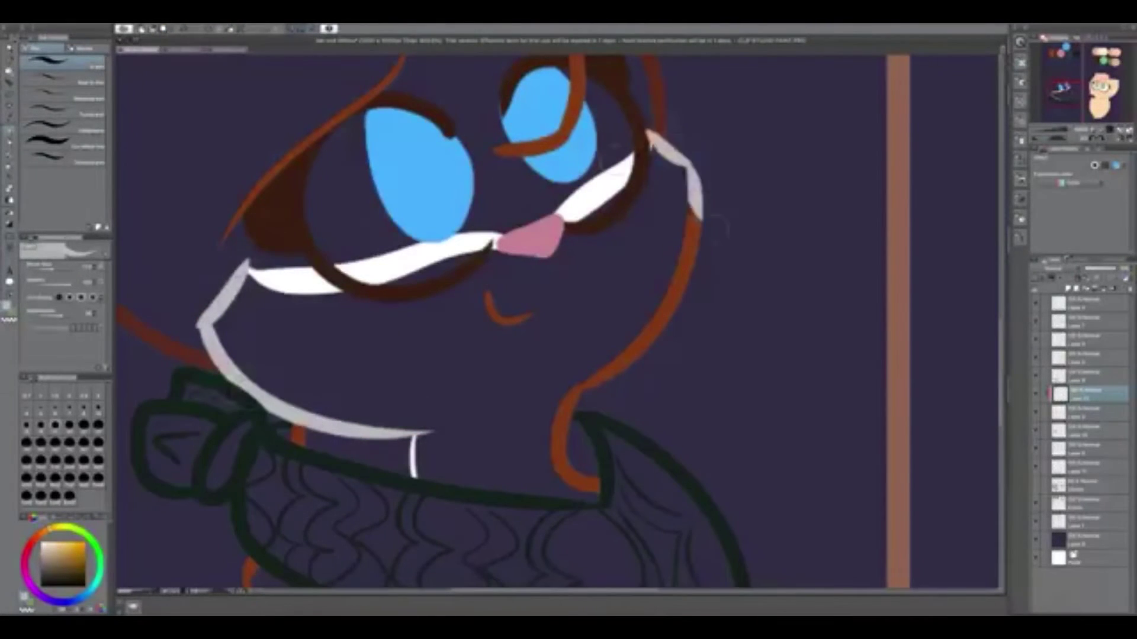
mouse_move(698, 222)
left_mouse_down()
mouse_move(610, 379)
mouse_move(595, 488)
left_mouse_up()
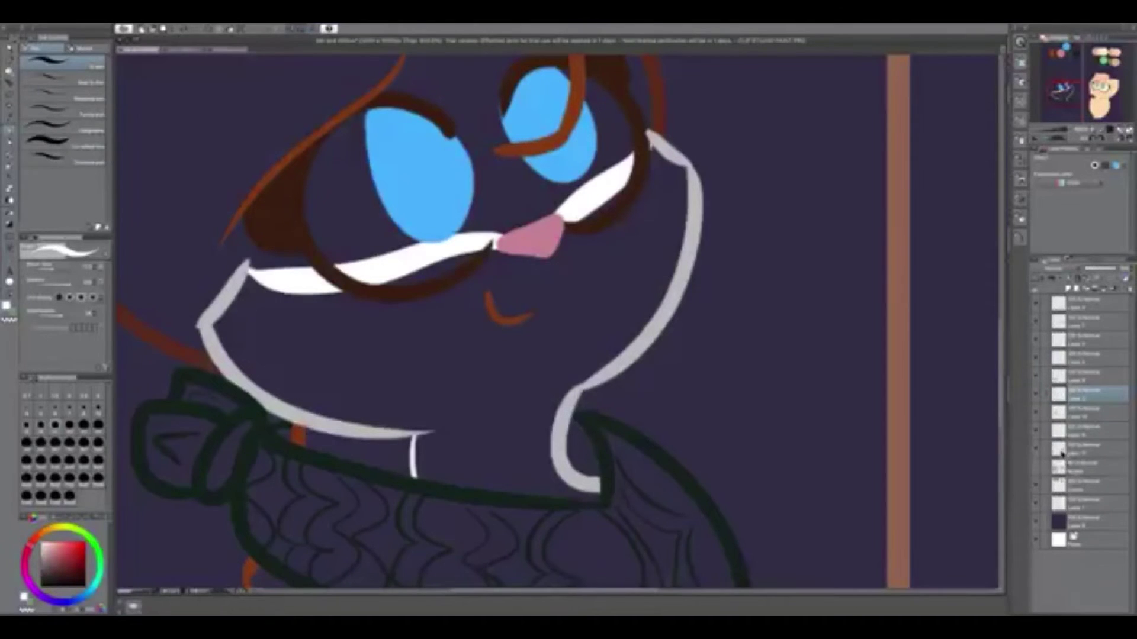
Fill the first character's muzzle and the front of the neck with white on the marking layer
left_click(1084, 449)
mouse_move(456, 391)
left_mouse_down()
mouse_move(432, 468)
mouse_move(592, 527)
left_mouse_up()
mouse_move(551, 450)
left_mouse_down()
mouse_move(663, 154)
mouse_move(391, 331)
mouse_move(249, 297)
mouse_move(363, 348)
mouse_move(414, 409)
left_mouse_up()
key("e")
scroll(556, 320, "down", 3)
scroll(557, 320, "down", 3)
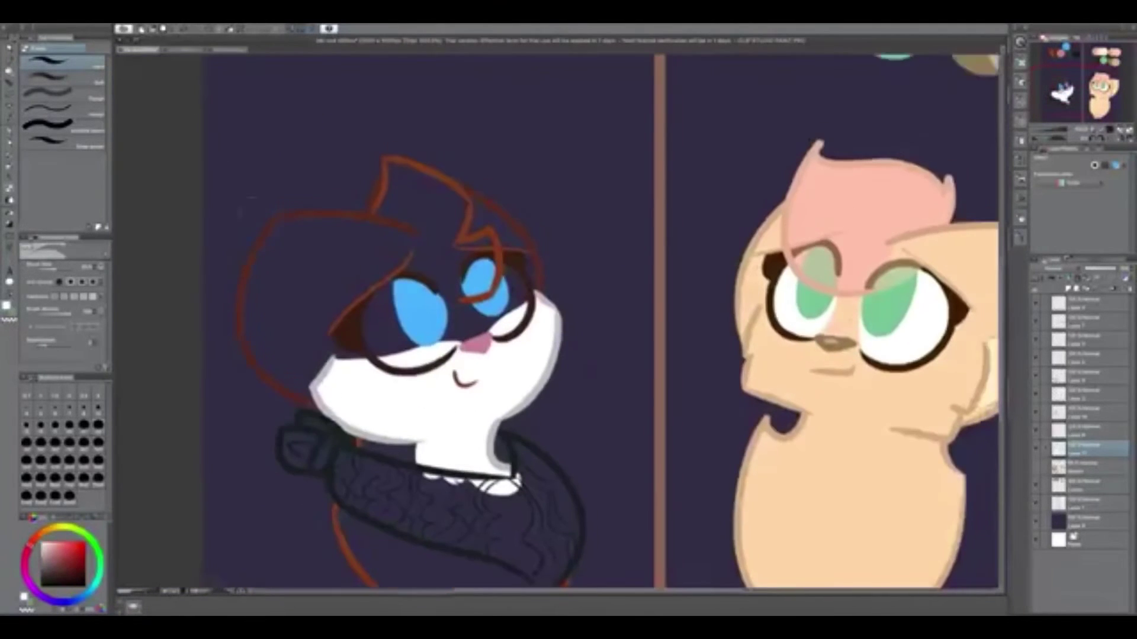
Paint orange-brown over the scarf knot, the back of the neck and the knot end of the scarf on a new layer
scroll(308, 133, "up", 3)
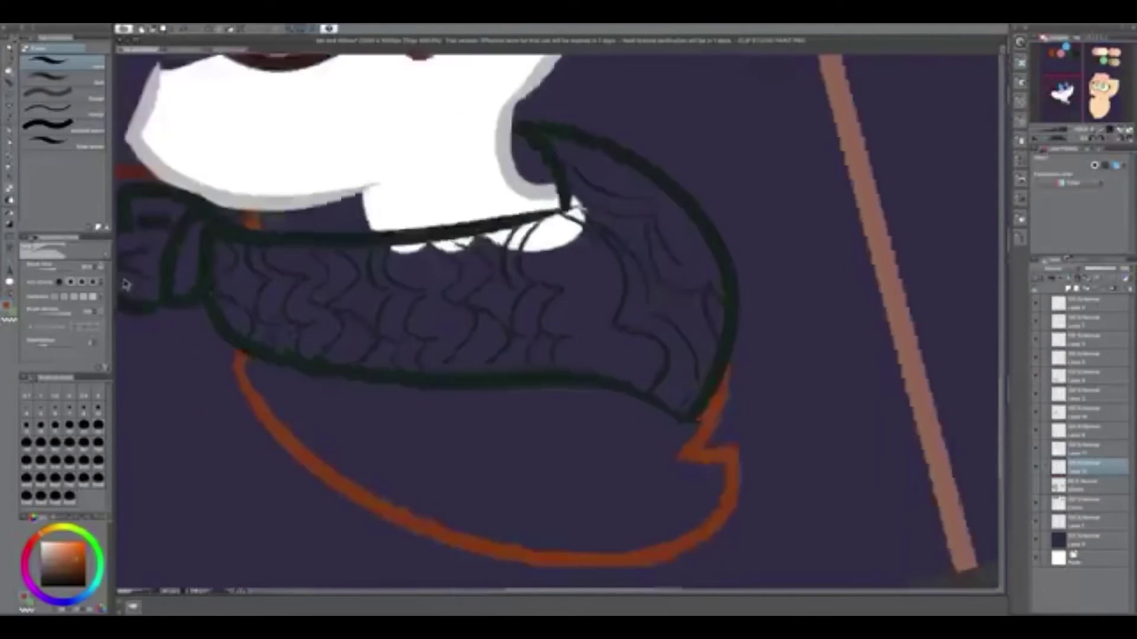
scroll(557, 320, "down", 3)
left_click_drag(213, 279, 254, 320)
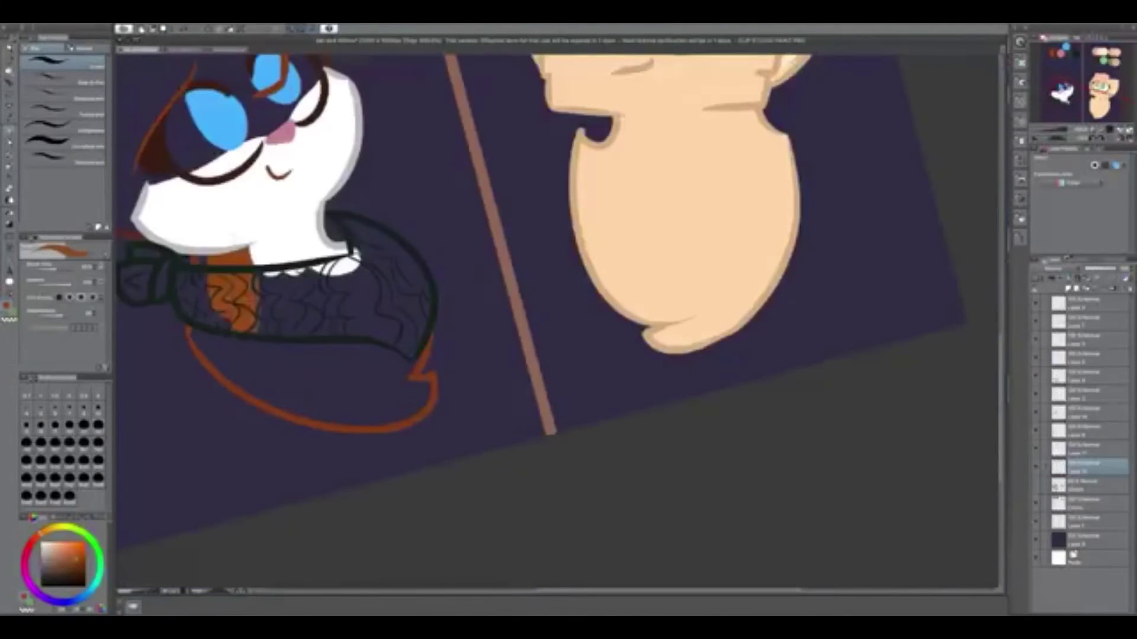
left_click(186, 598)
scroll(333, 294, "up", 5)
left_click_drag(450, 272, 473, 337)
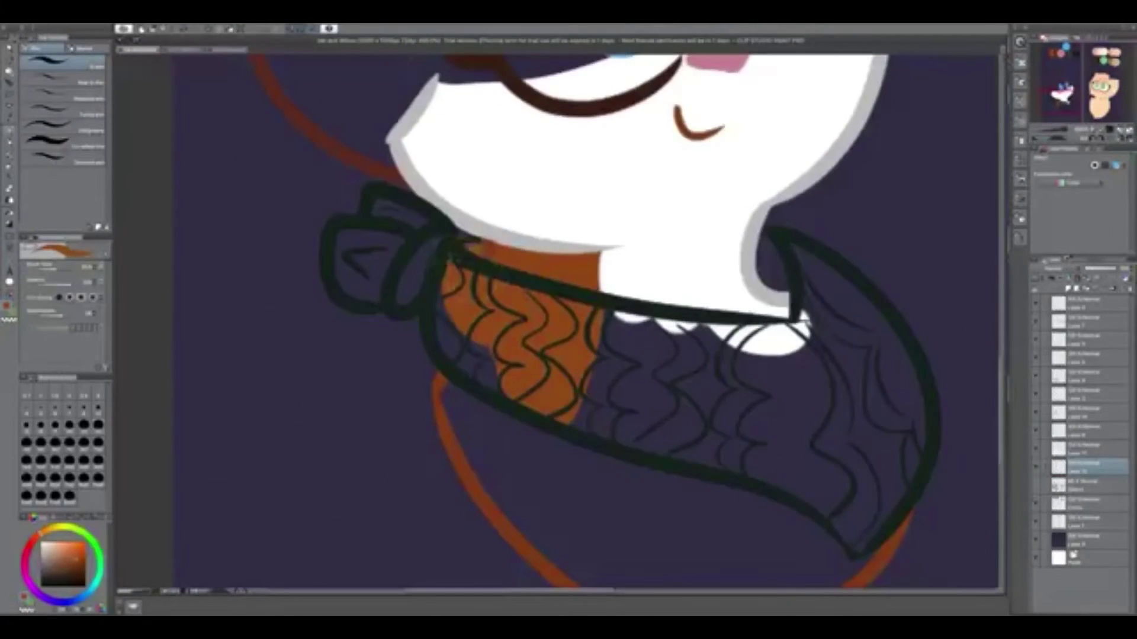
left_click_drag(450, 297, 497, 391)
key("b")
left_click_drag(361, 237, 426, 290)
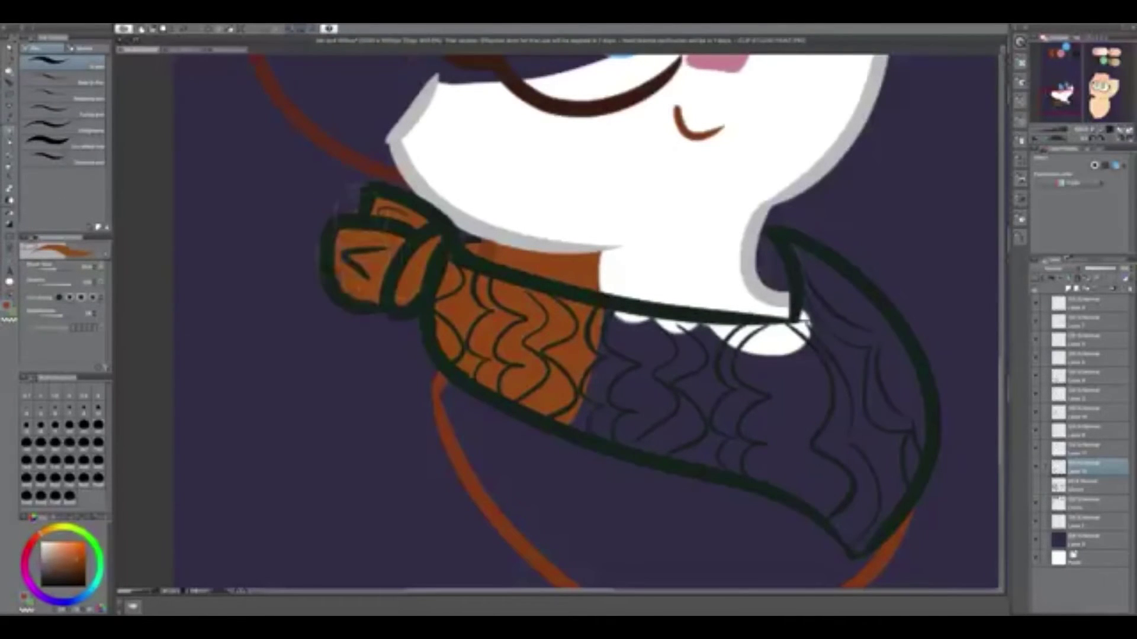
key("e")
Fill the first character's body below the scarf and most of the remaining scarf area with the same brown
left_click_drag(533, 356, 396, 272)
left_click_drag(331, 308, 533, 521)
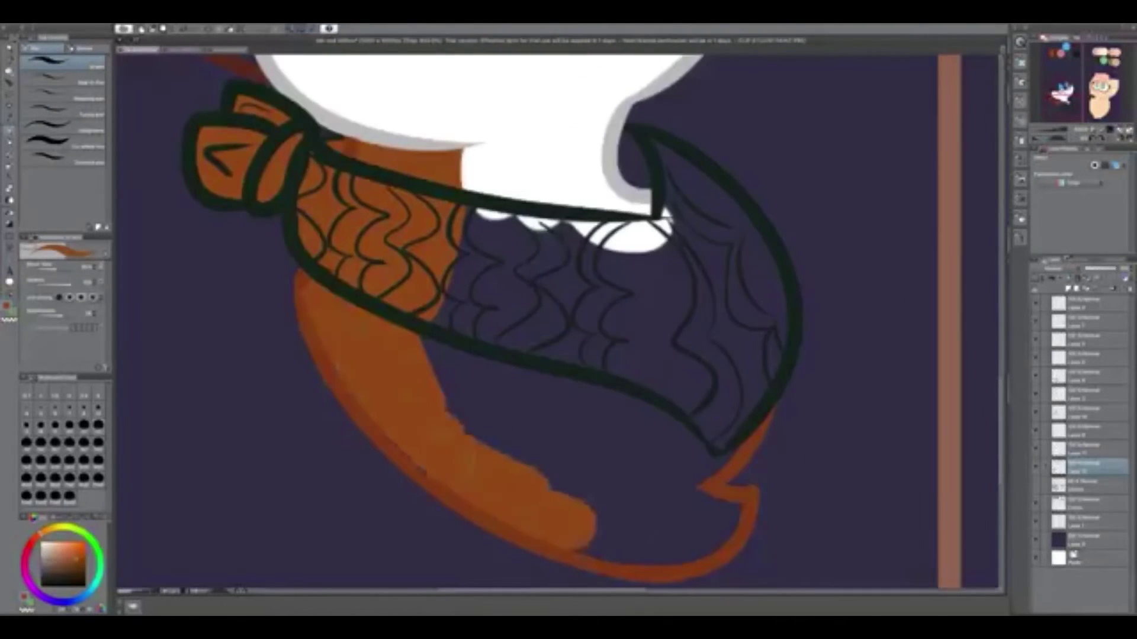
left_click_drag(592, 415, 492, 267)
left_click_drag(462, 415, 603, 467)
left_click_drag(503, 331, 604, 414)
left_click_drag(544, 248, 627, 379)
left_click_drag(533, 207, 308, 285)
left_click_drag(450, 165, 569, 177)
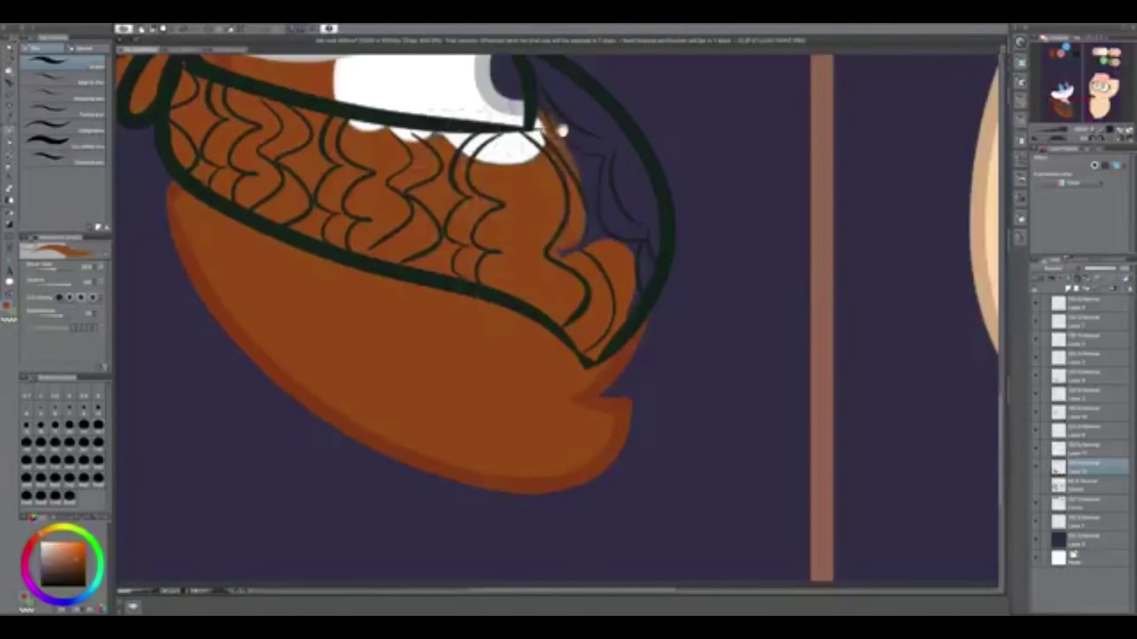
Fill the unpainted end of the scarf nearest the divider with brown
left_click_drag(414, 237, 400, 394)
left_click_drag(556, 248, 628, 450)
left_click_drag(545, 396, 566, 411)
key("b")
Fill the first character's forehead, hair tuft and large ear with brown inside the outlines
left_click_drag(489, 142, 690, 568)
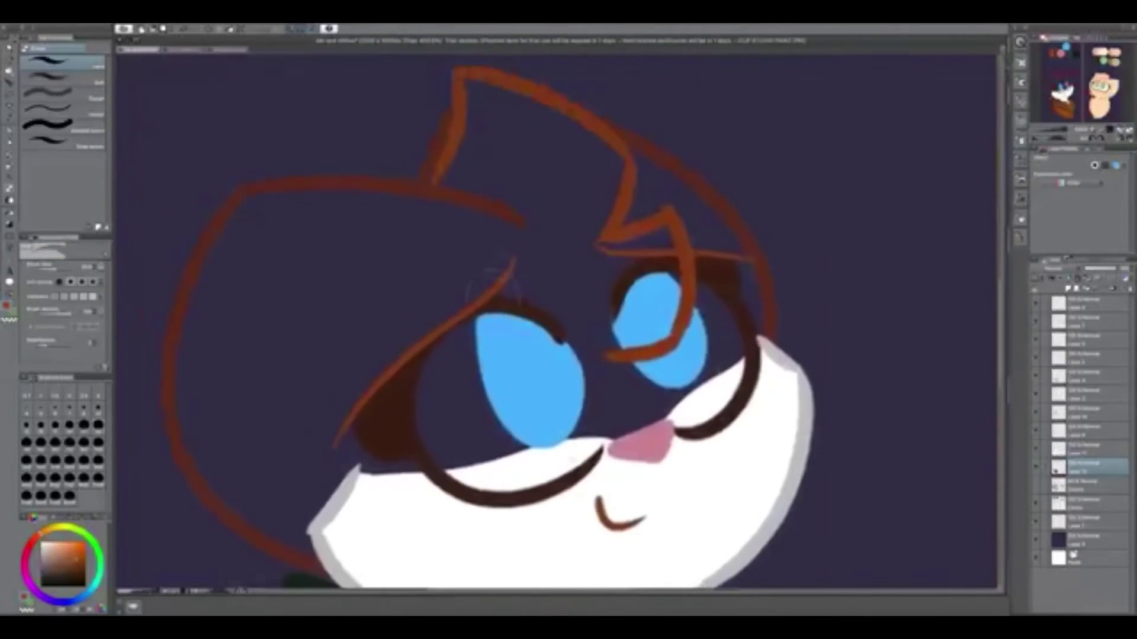
key("p")
left_click_drag(474, 414, 740, 296)
mouse_move(734, 255)
left_mouse_down()
mouse_move(598, 148)
mouse_move(456, 88)
left_mouse_up()
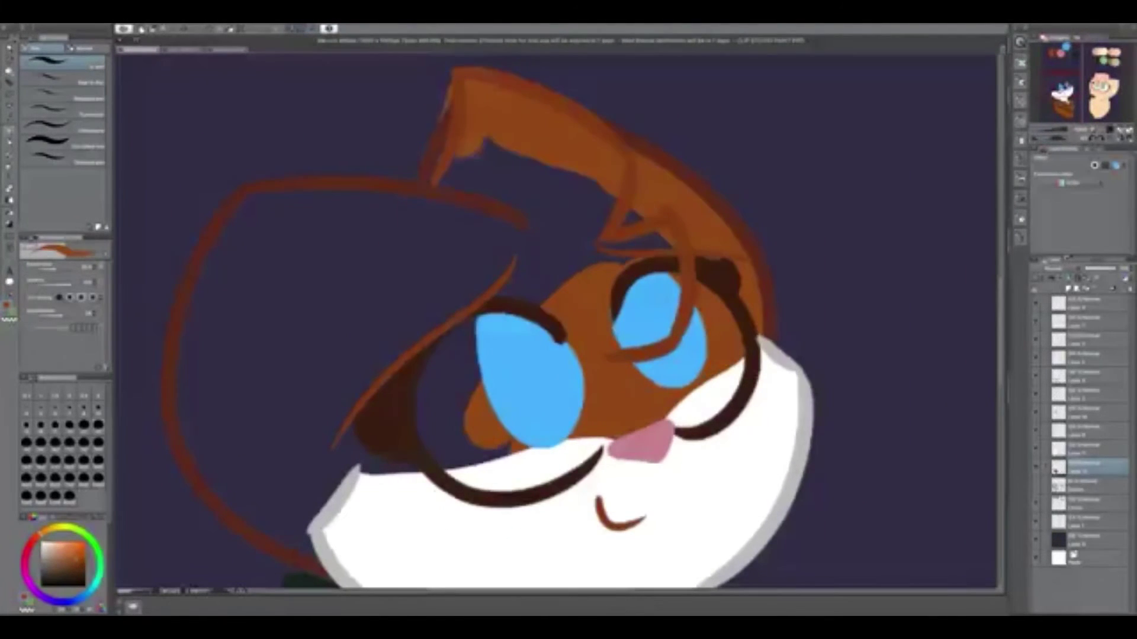
left_click_drag(450, 142, 639, 284)
key("b")
key("p")
mouse_move(367, 267)
left_mouse_down()
mouse_move(462, 414)
mouse_move(266, 503)
mouse_move(219, 267)
mouse_move(355, 259)
left_mouse_up()
scroll(355, 259, "down", 6)
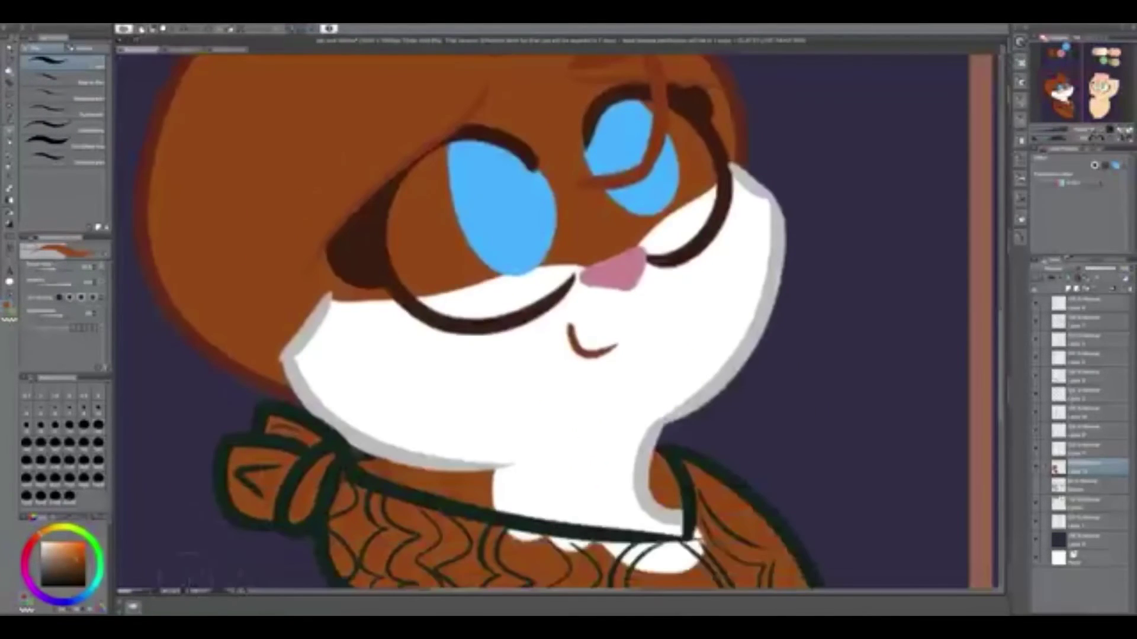
left_click_drag(330, 174, 308, 216)
Draw a dark red inner-ear line on the first character's ear and fill the inner ear with pink
scroll(309, 216, "up", 5)
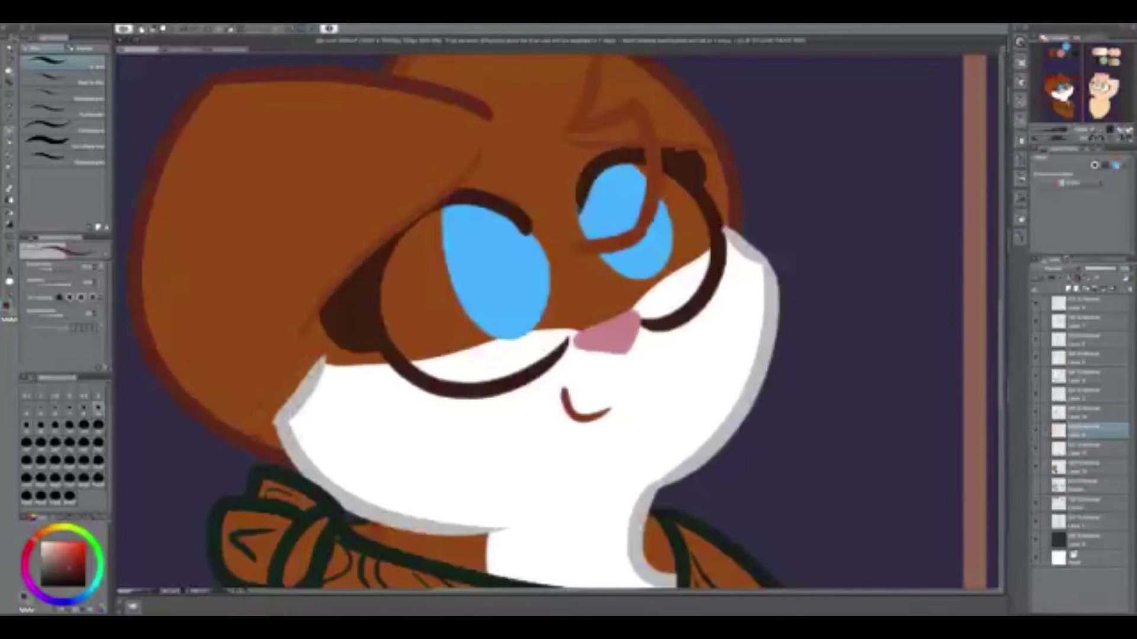
scroll(317, 458, "down", 2)
scroll(317, 458, "down", 3)
scroll(317, 458, "up", 1)
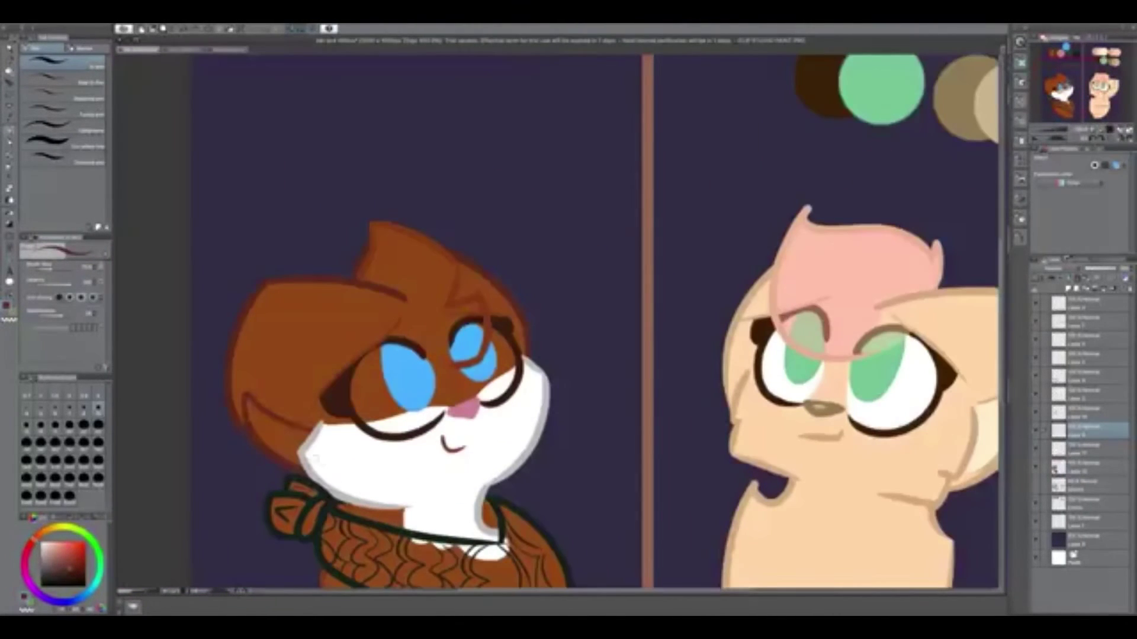
scroll(508, 378, "up", 1)
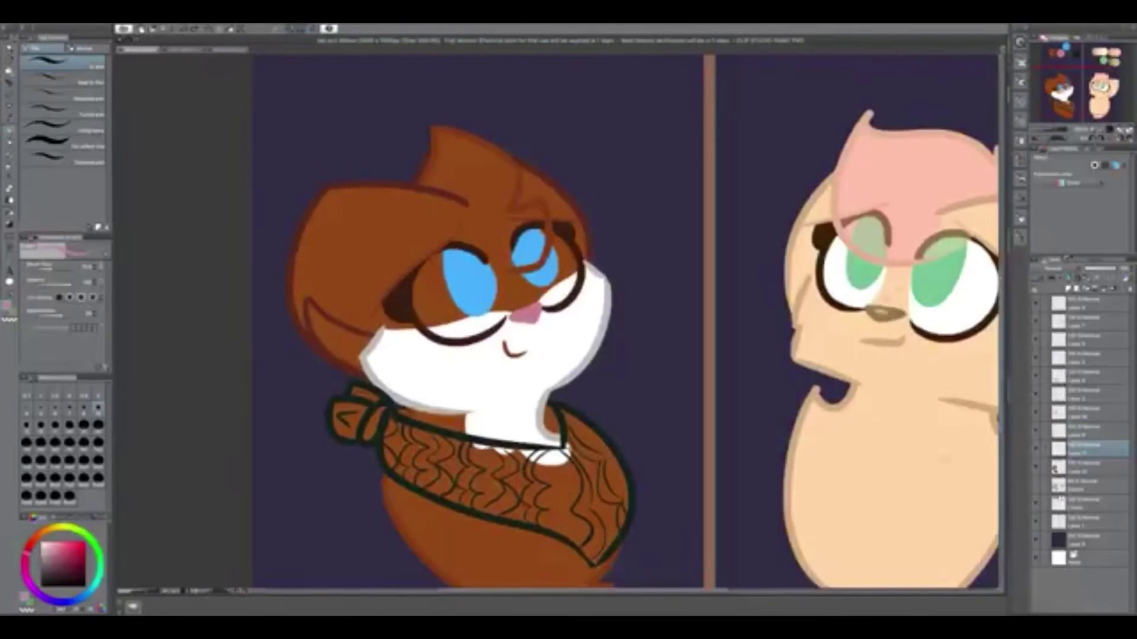
scroll(508, 379, "up", 3)
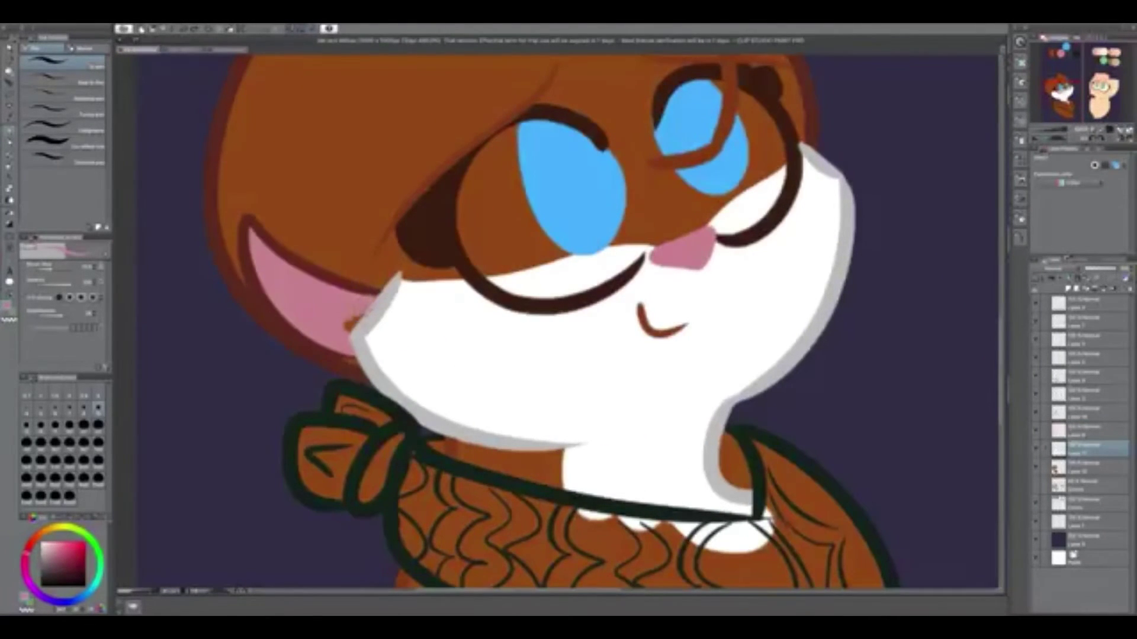
Fill the whites of both of the first character's eyes around the blue irises
left_click_drag(581, 272, 414, 284)
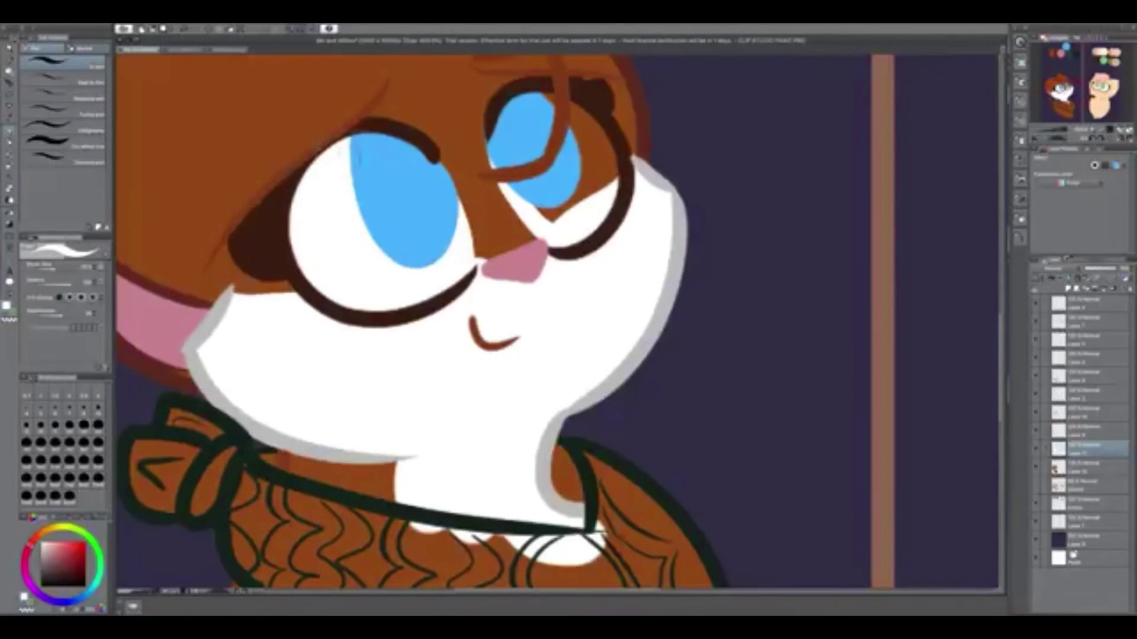
key("b")
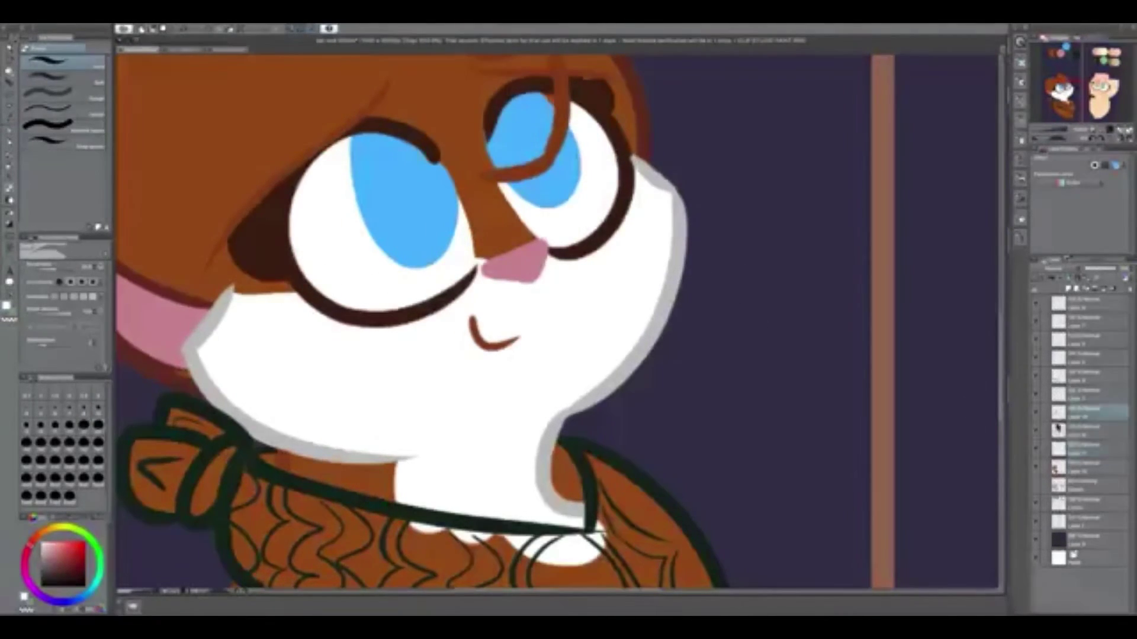
Fade the part of the first character's eye and lash line beneath the hair lock with a translucent eraser
left_click(1089, 412)
left_click(62, 92)
scroll(557, 320, "up", 3)
left_click(1089, 468)
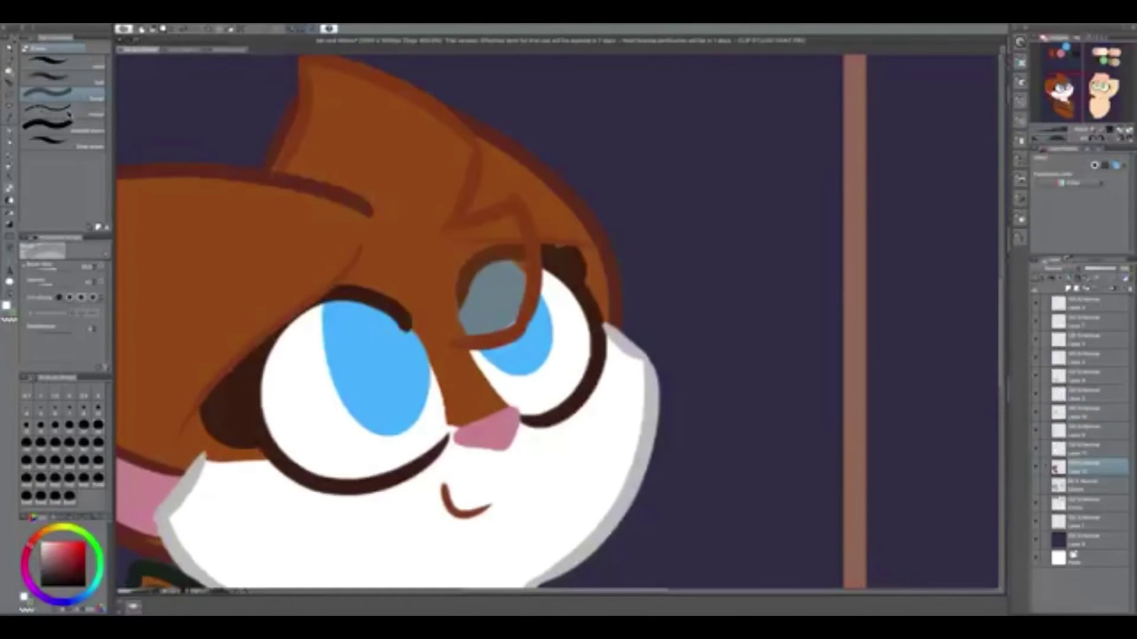
left_click(62, 60)
left_click(1090, 448)
Paint the first character's outer ear dark reddish brown on a new layer clipped to the brown base
scroll(355, 178, "down", 5)
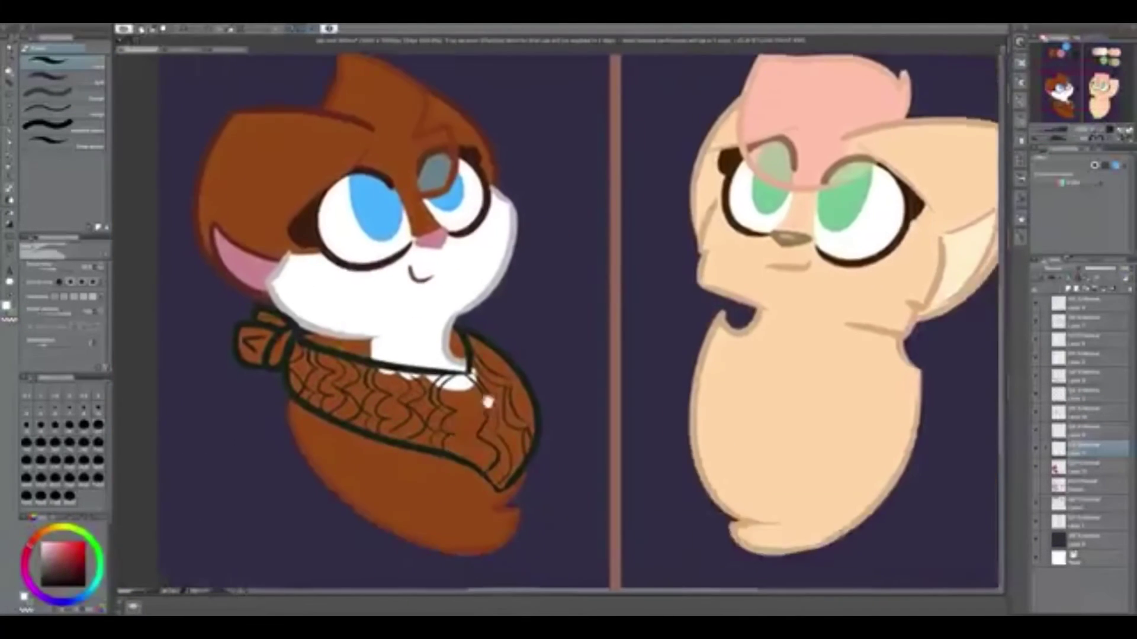
scroll(368, 182, "up", 3)
scroll(319, 175, "up", 4)
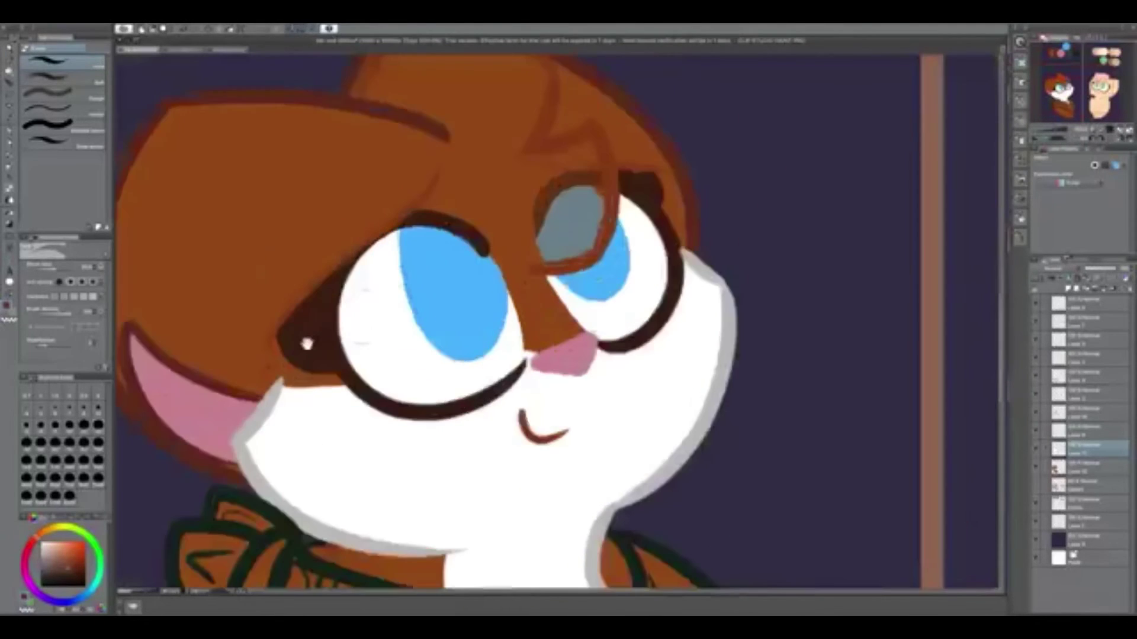
left_click_drag(225, 278, 180, 442)
key("ctrl+z")
key("ctrl+shift+n")
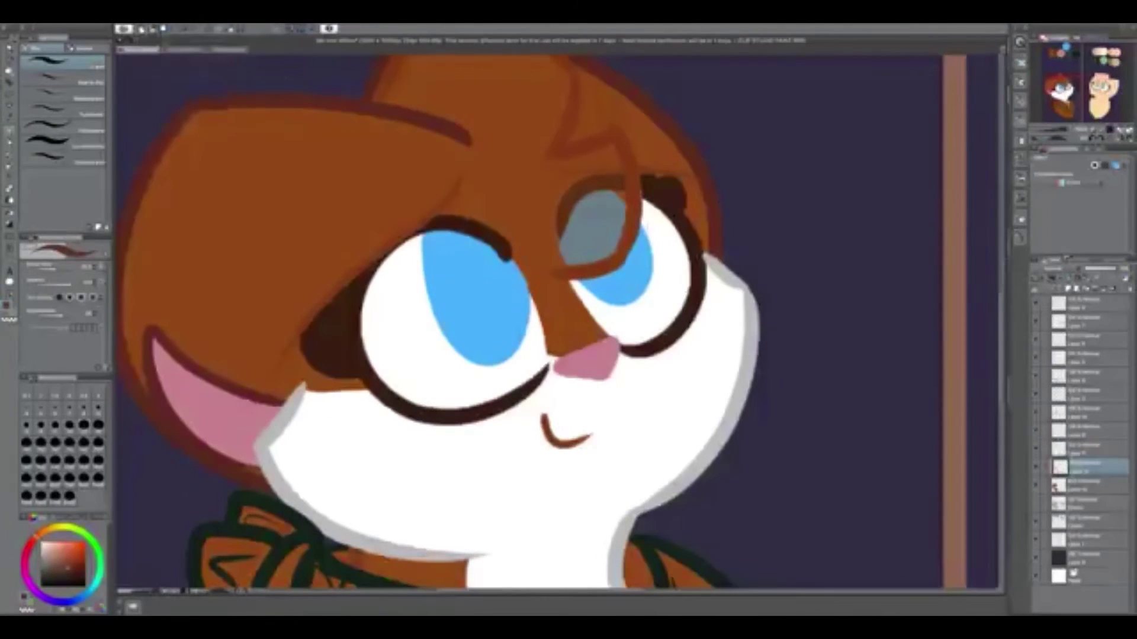
left_click_drag(462, 139, 261, 391)
left_click_drag(284, 266, 178, 379)
left_click_drag(237, 154, 130, 384)
left_click_drag(379, 124, 272, 320)
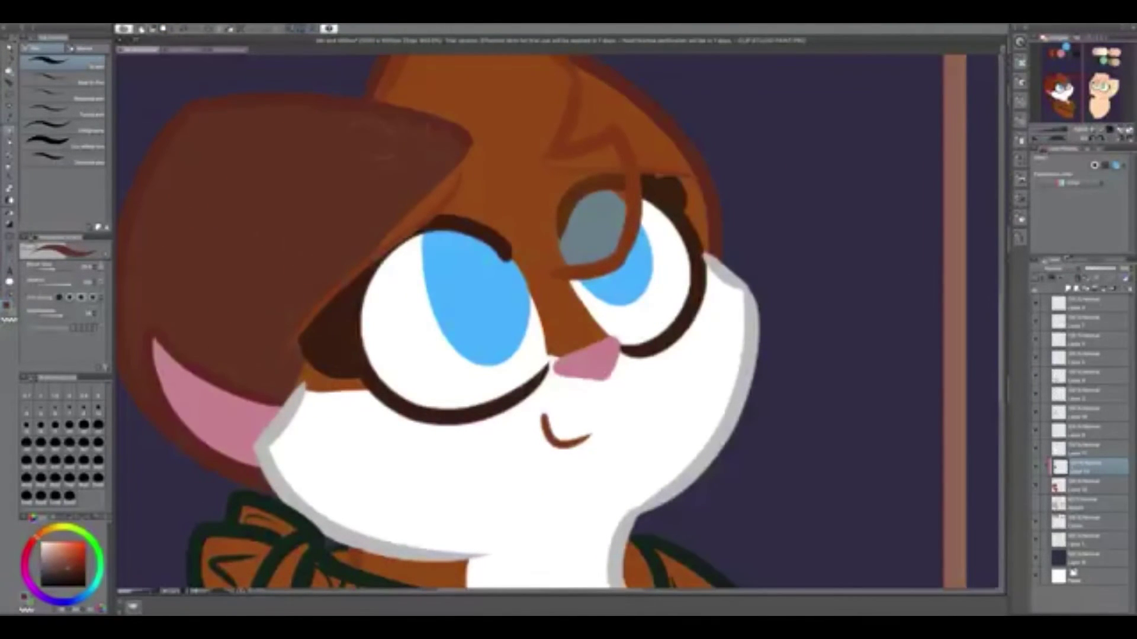
Paint the back of the first character's head beside the hair lock dark reddish brown on the clipped layer
left_click_drag(711, 237, 614, 346)
left_click_drag(604, 248, 542, 376)
left_click_drag(554, 213, 509, 290)
left_click_drag(527, 193, 450, 287)
key("j")
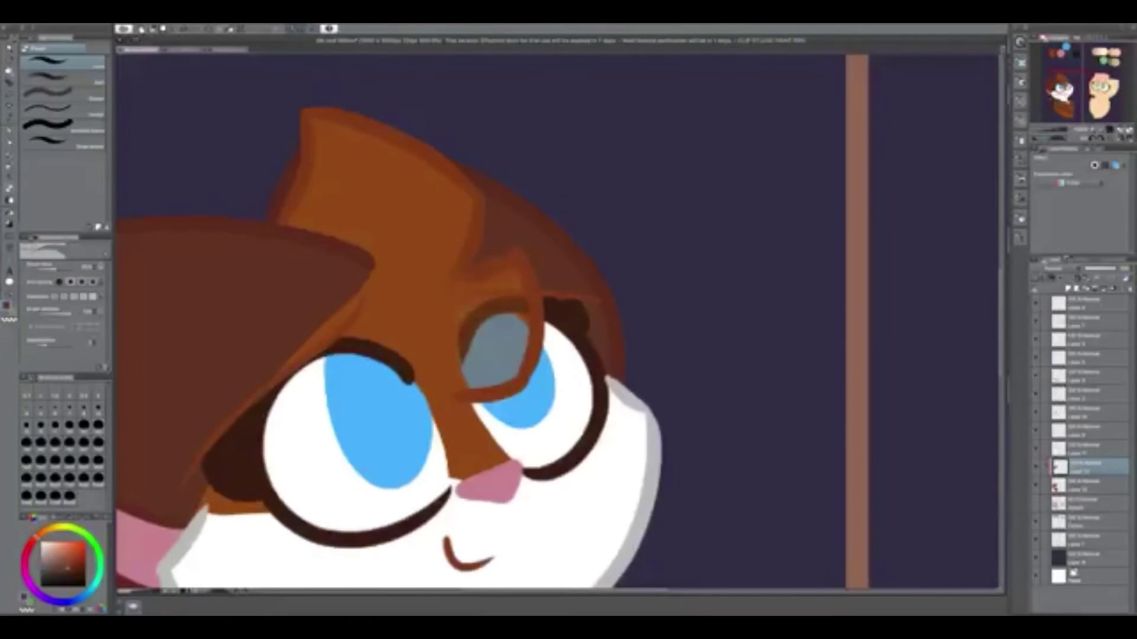
key("p")
key("alt+[")
scroll(602, 152, "down", 3)
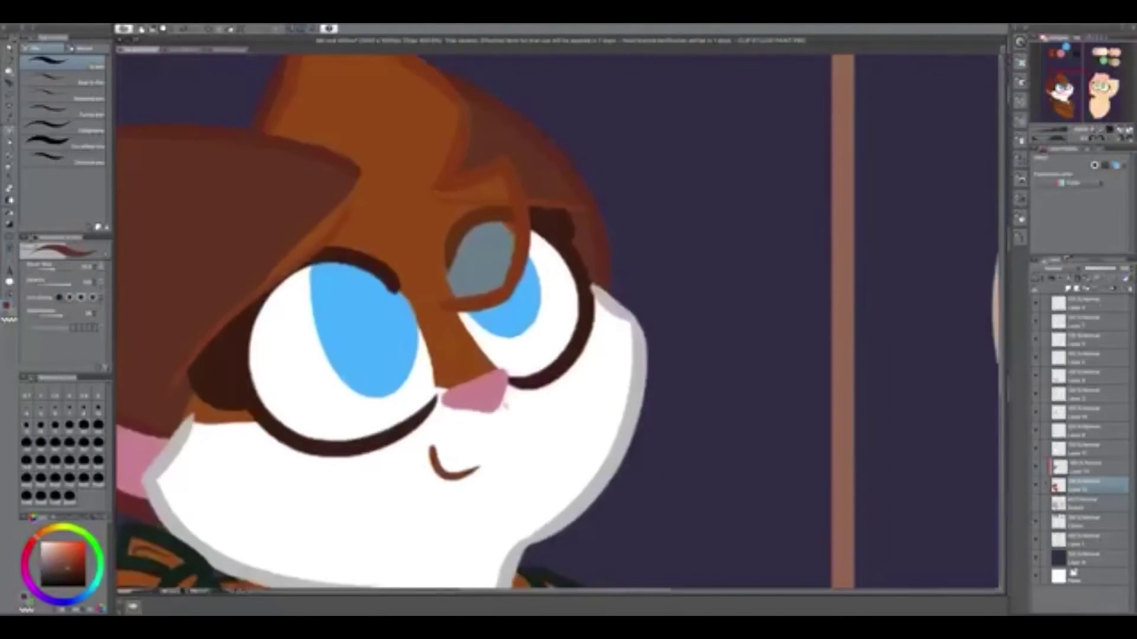
Pick up the palette's dark green and start filling the knot of the first character's scarf with it
scroll(616, 142, "up", 8)
left_click(541, 158, "alt")
scroll(541, 157, "down", 8)
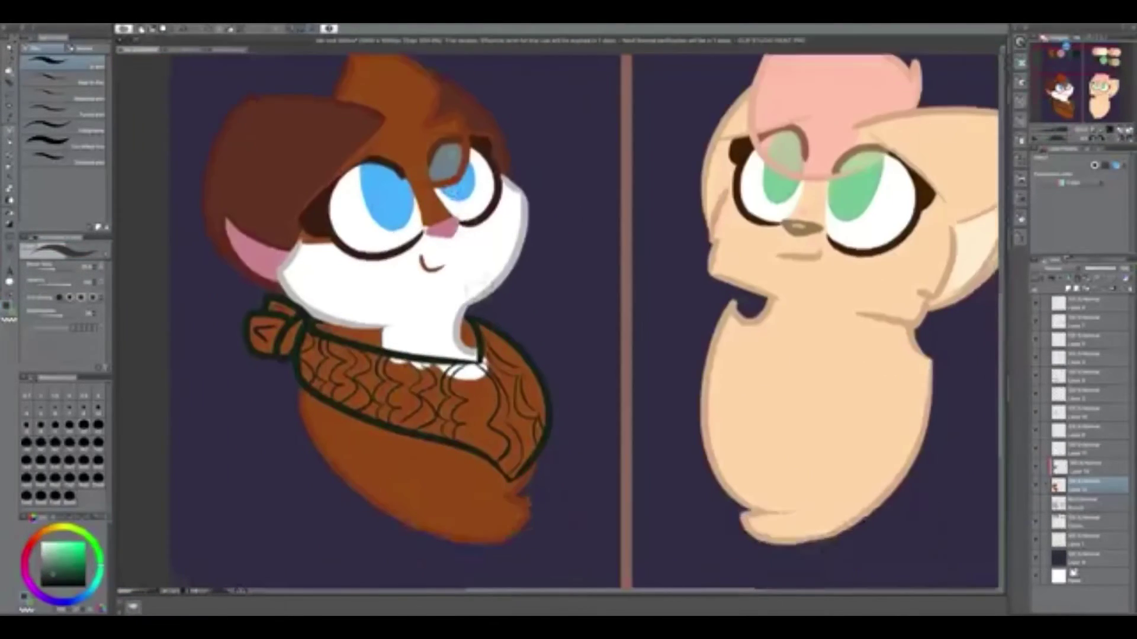
scroll(540, 157, "up", 5)
left_click_drag(201, 284, 236, 368)
left_click_drag(166, 313, 183, 373)
left_click_drag(266, 349, 350, 439)
key("ctrl+z")
Fill the band of the first character's scarf with dark green down to its tip on the clipped layer
key("alt+]")
mouse_move(183, 314)
left_mouse_down()
mouse_move(219, 376)
mouse_move(355, 468)
left_mouse_up()
mouse_move(319, 367)
left_mouse_down()
mouse_move(497, 450)
mouse_move(509, 427)
left_mouse_up()
scroll(556, 319, "down", 3)
left_click_drag(308, 344, 450, 438)
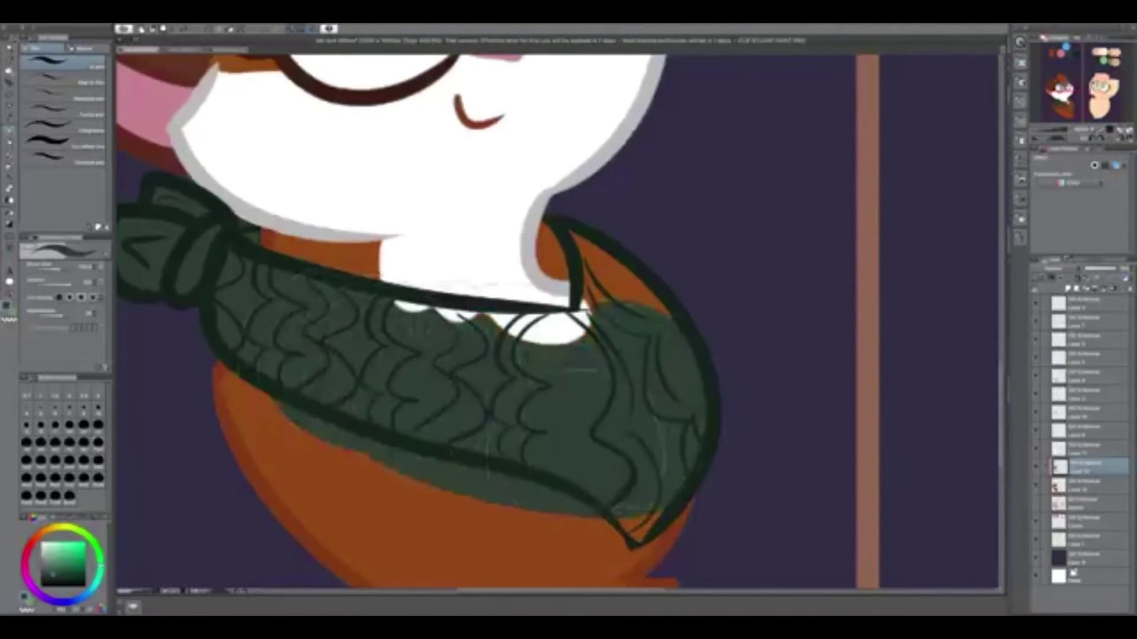
left_click_drag(367, 308, 699, 509)
left_click_drag(568, 237, 657, 581)
scroll(557, 320, "down", 3)
mouse_move(284, 320)
left_mouse_down()
mouse_move(592, 456)
mouse_move(654, 468)
left_mouse_up()
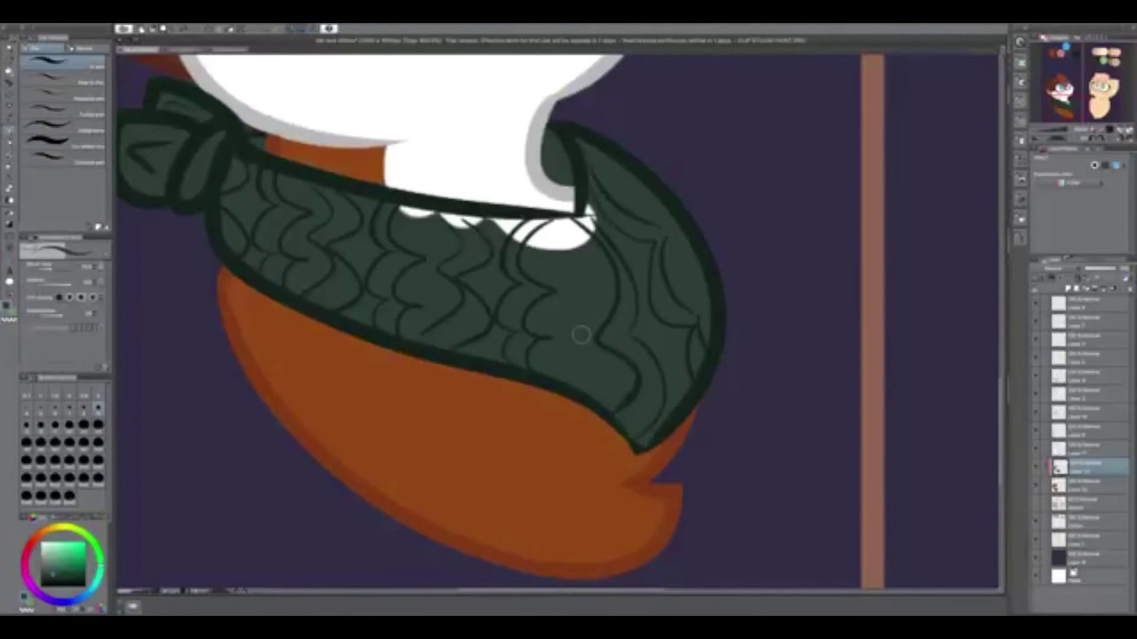
Remove the white chest fur overlapping the scarf and touch up the inside of the scarf beside the neck
left_click(1084, 448)
mouse_move(592, 208)
left_mouse_down()
mouse_move(532, 242)
mouse_move(402, 213)
left_mouse_up()
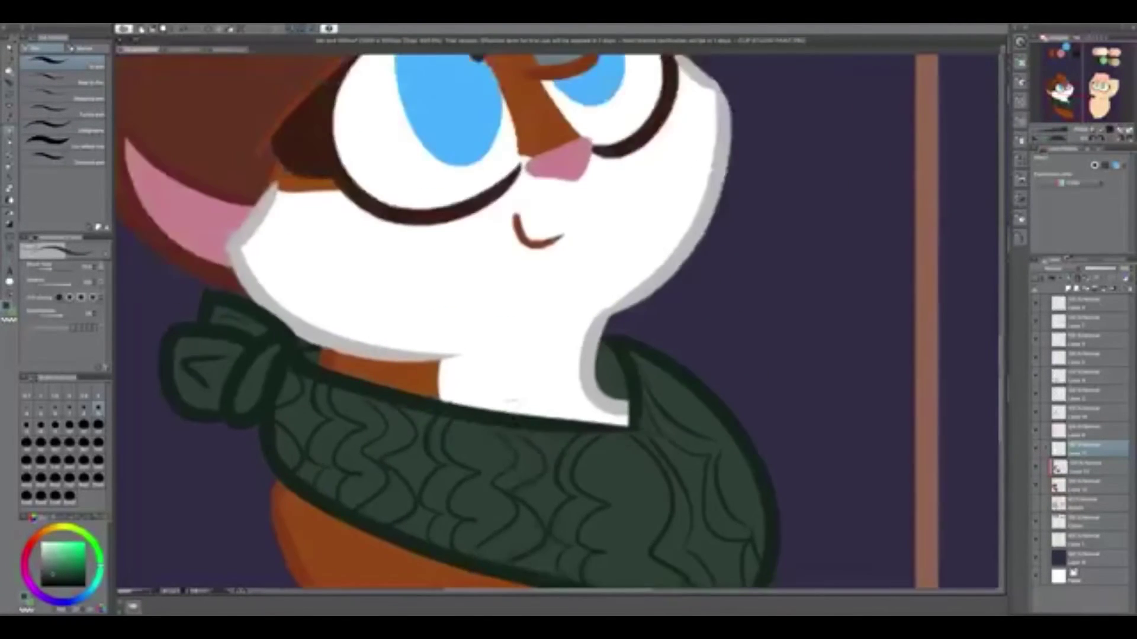
scroll(556, 320, "up", 5)
left_click(1084, 467)
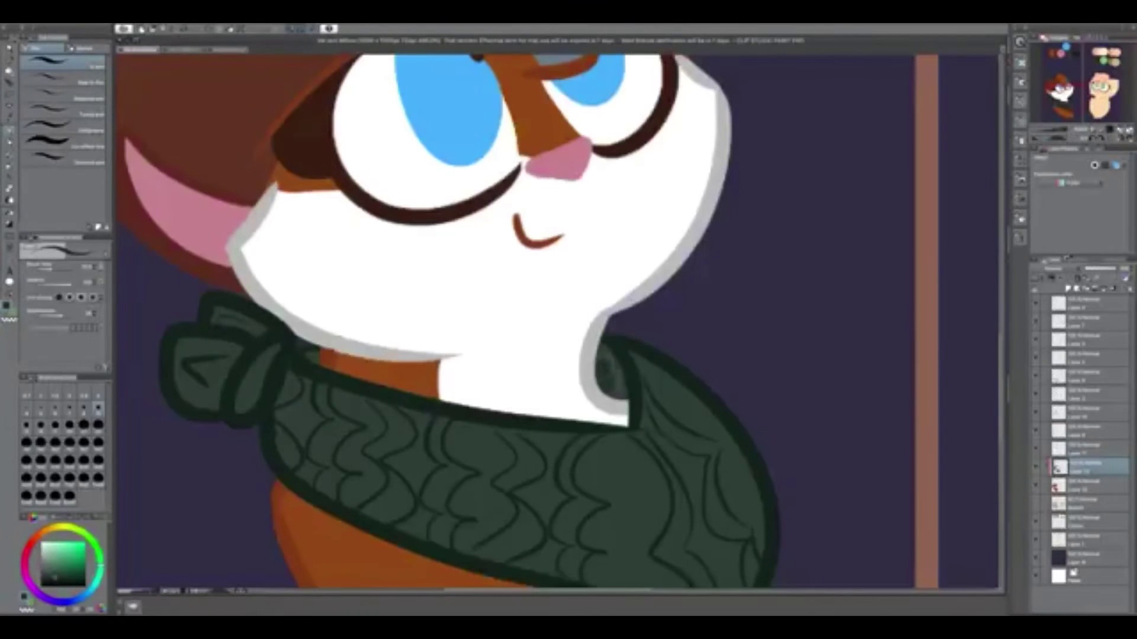
left_click(610, 370)
scroll(597, 312, "down", 5)
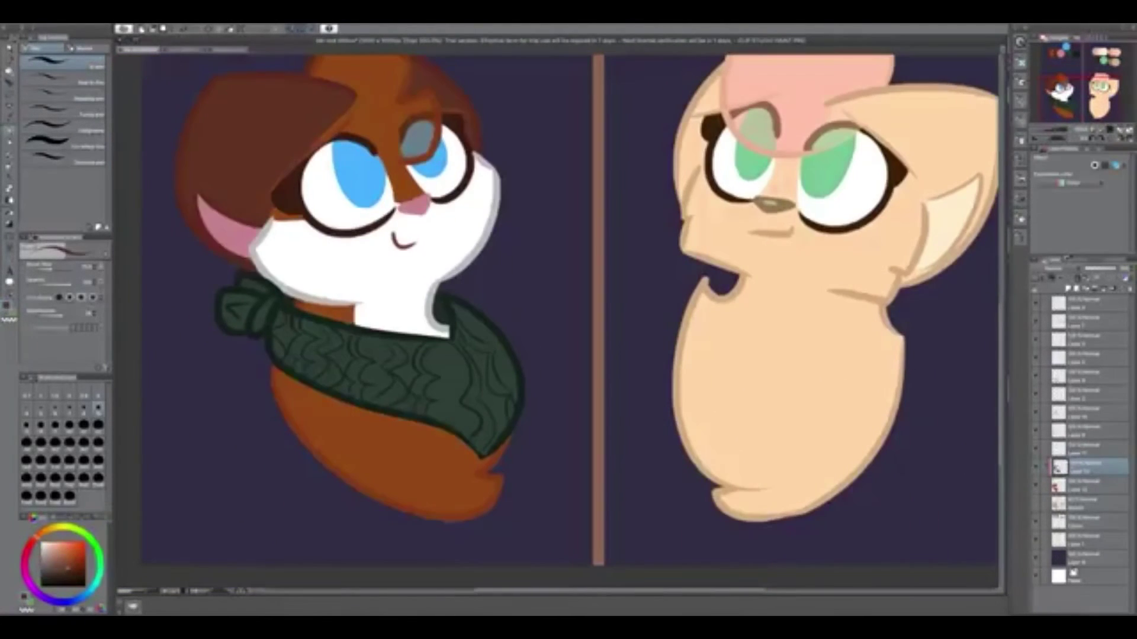
Paint a small dark reddish brown marking on the first character's body below the scarf
left_click_drag(313, 432, 353, 426)
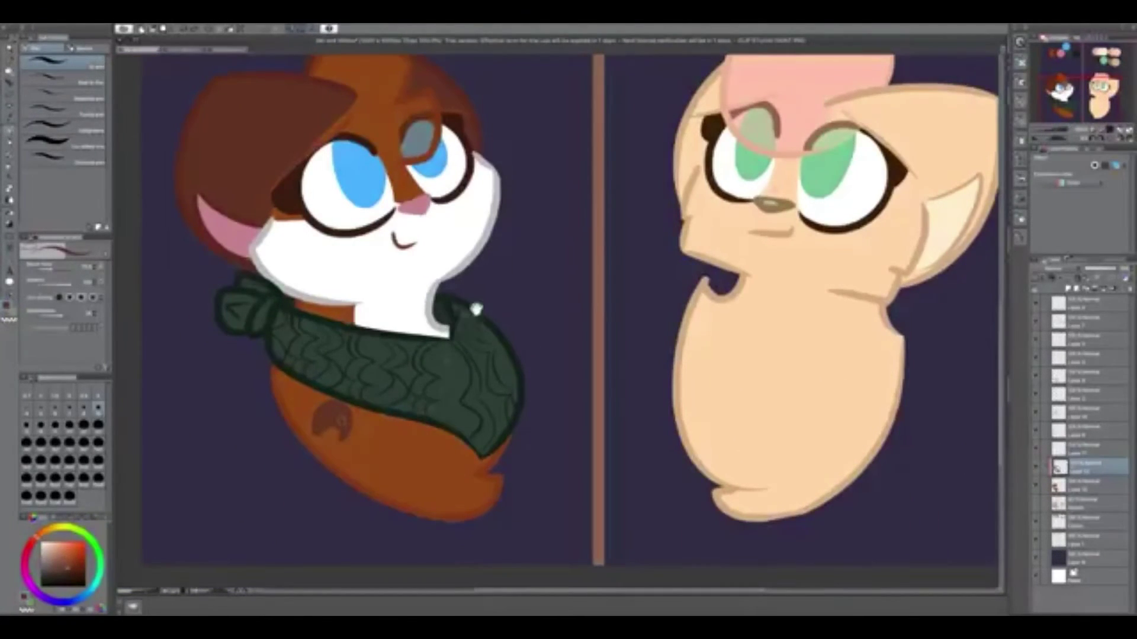
scroll(325, 436, "down", 6)
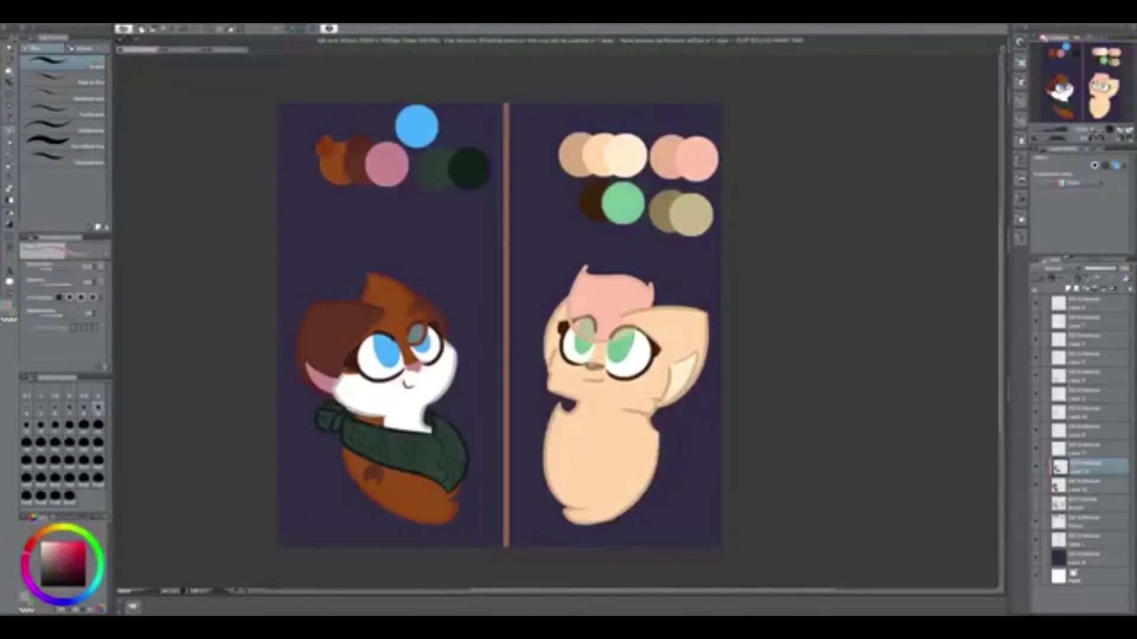
scroll(420, 368, "up", 2)
Merge the separate detail layers so each character has only a line art layer and a colour layer
left_click(1092, 413)
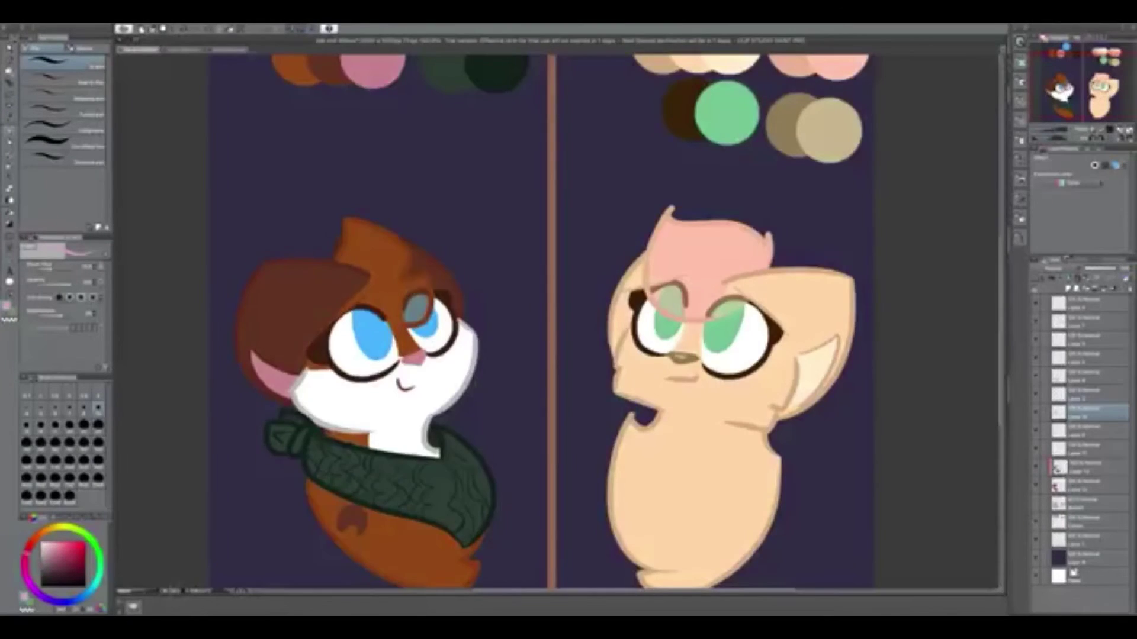
scroll(582, 370, "down", 1)
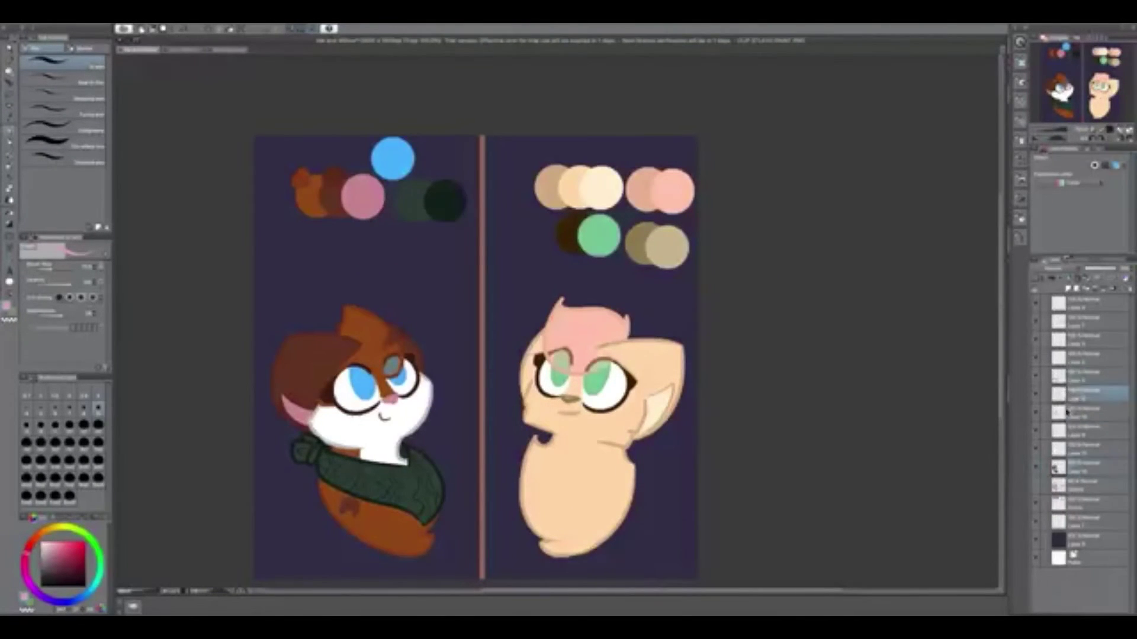
left_click(1065, 377)
key("ctrl+e")
key("ctrl+e")
scroll(583, 289, "up", 4)
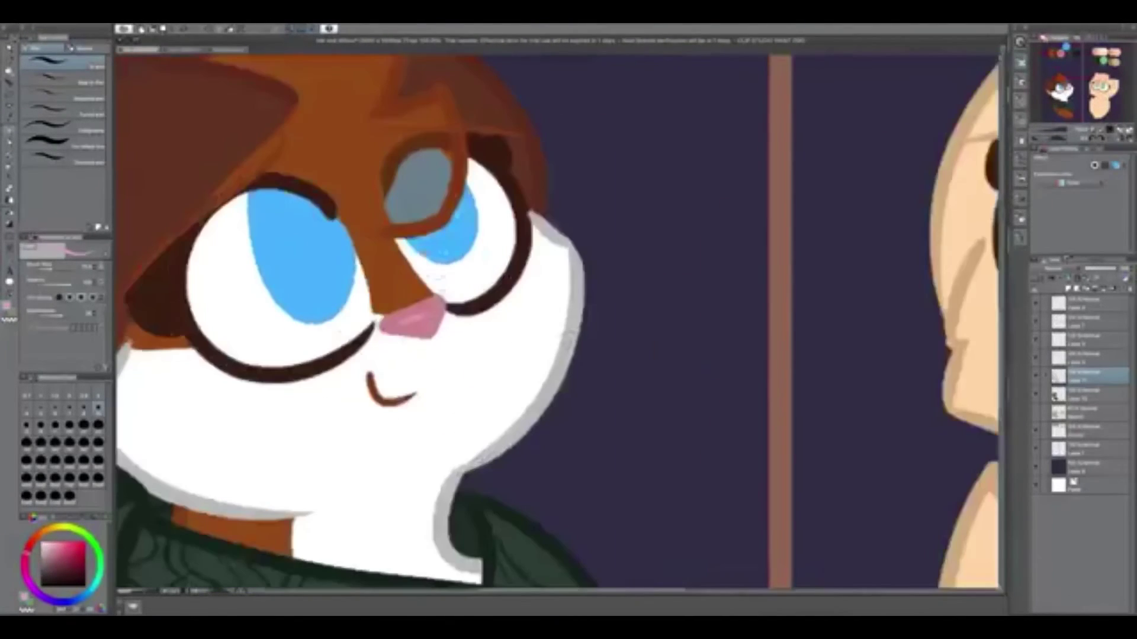
scroll(583, 288, "down", 5)
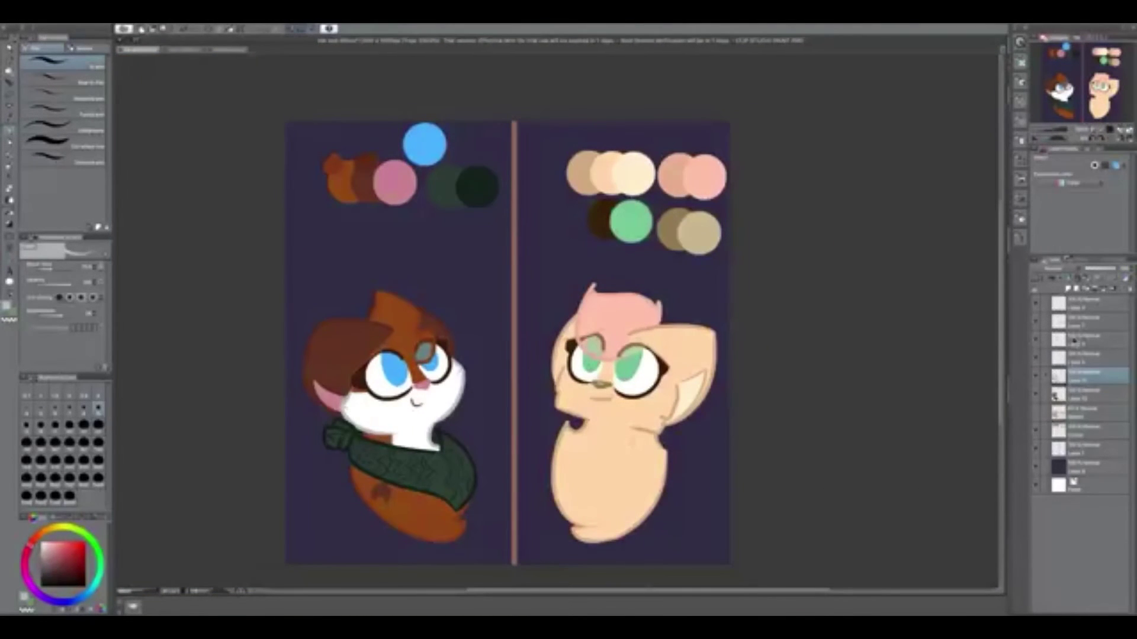
key("ctrl+e")
key("ctrl+e")
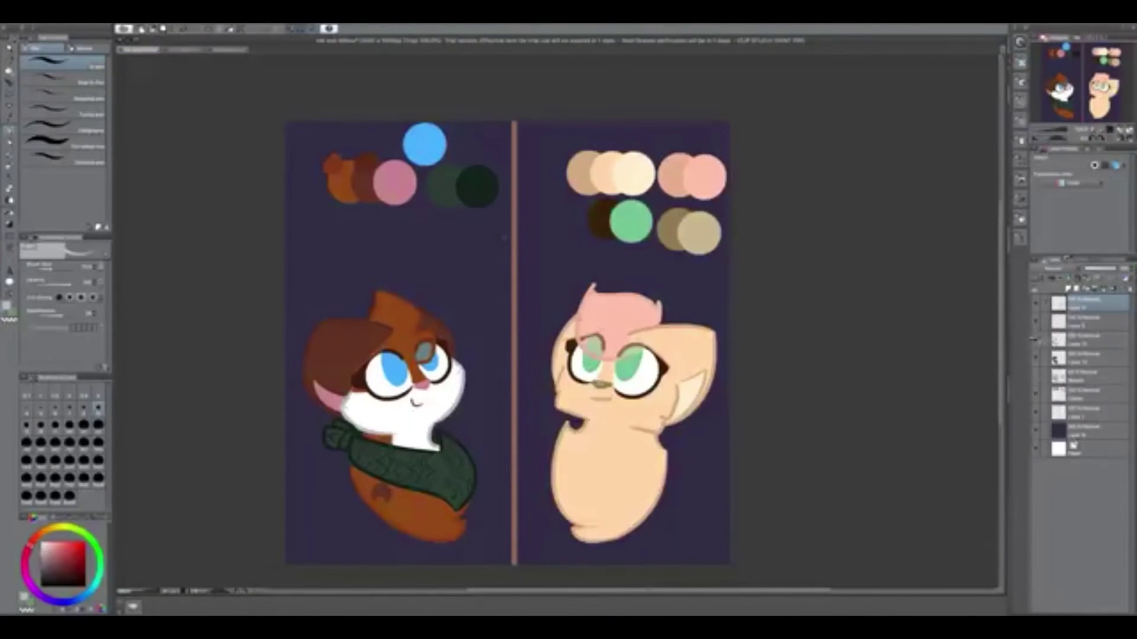
Rename the four character layers to identify each one's line art and colours, and add a new layer on top
double_click(1078, 340)
key("Tab")
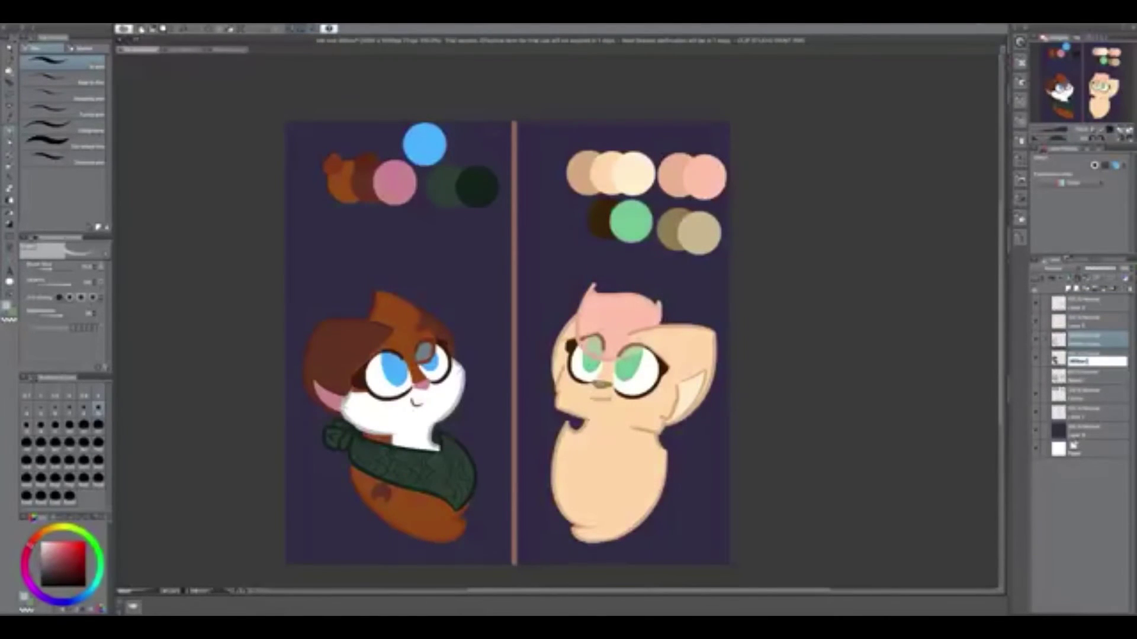
key("shift+Tab")
key("shift+Tab")
key("shift+Tab")
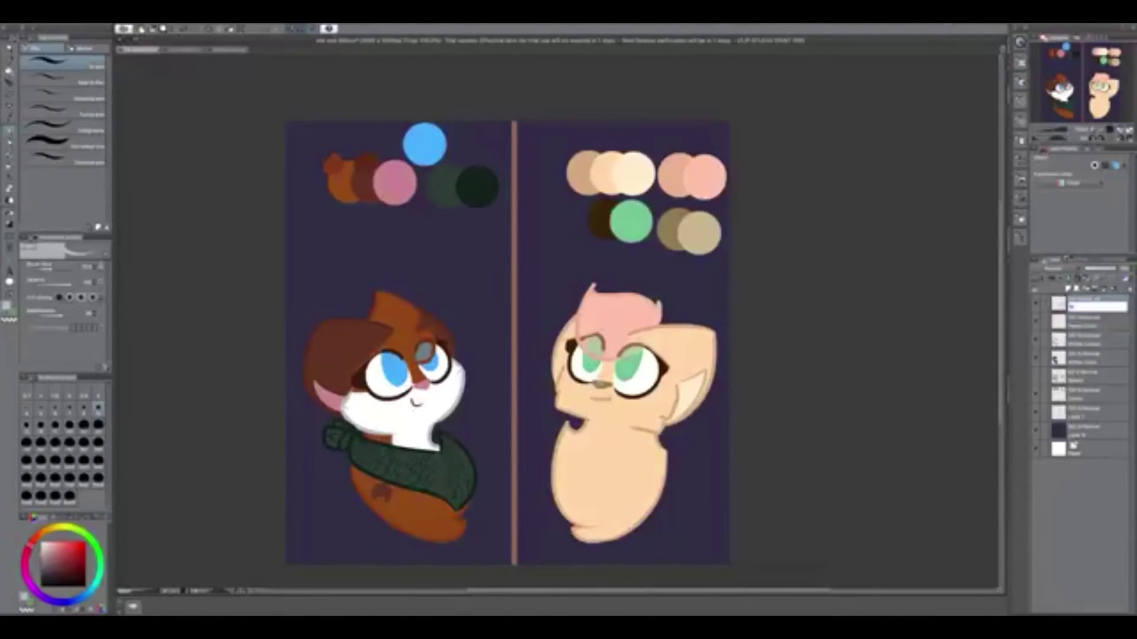
key("Return")
key("ctrl+shift+n")
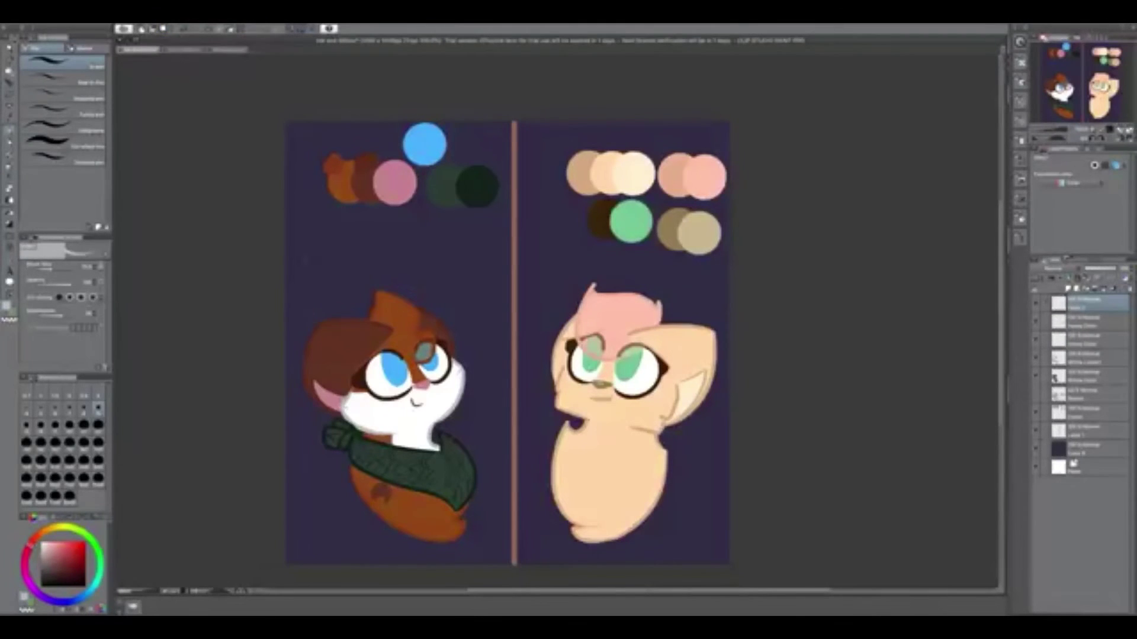
Repaint the background layer with a large brush, dark purple behind the first character and dark navy behind the second
scroll(508, 326, "down", 1)
left_click(1072, 451)
left_click(61, 573)
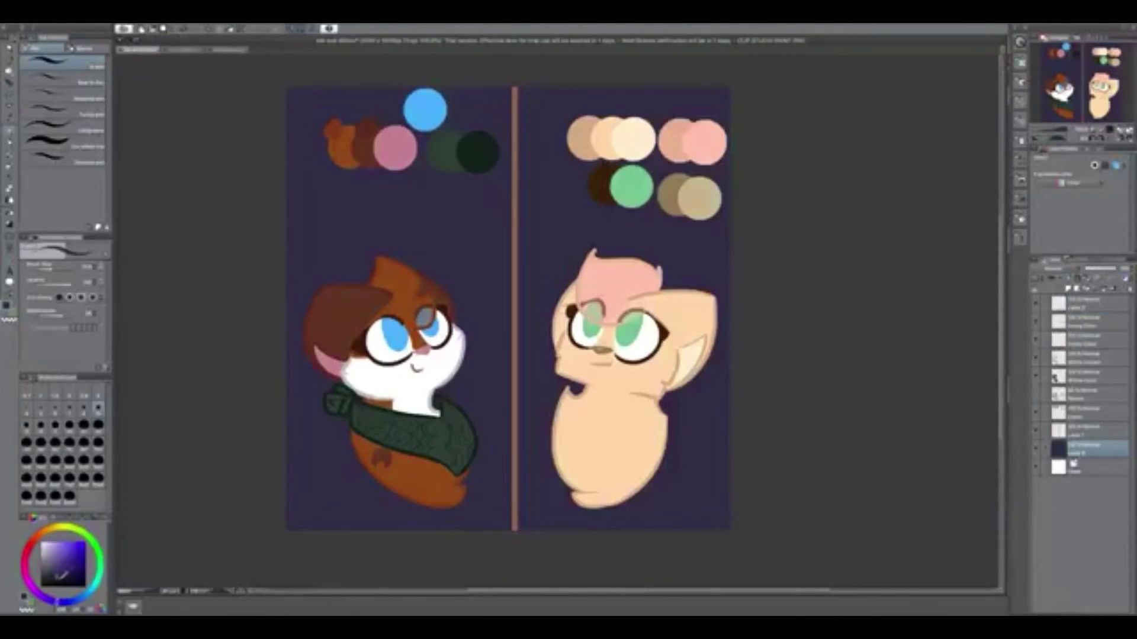
left_click_drag(53, 267, 95, 268)
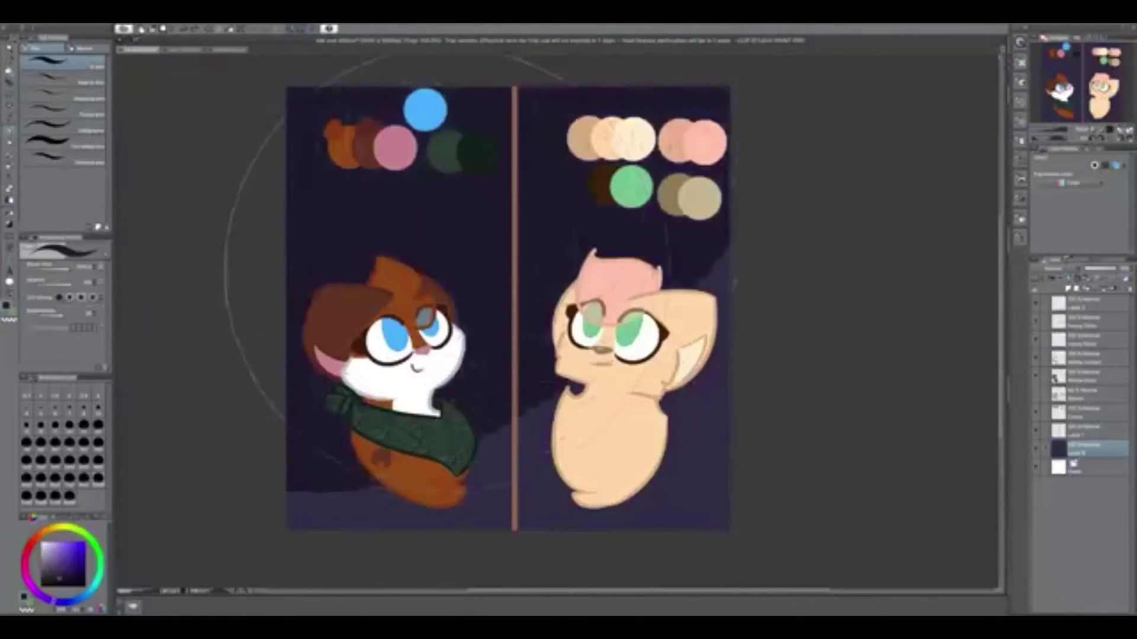
mouse_move(604, 587)
left_mouse_down()
mouse_move(207, 503)
mouse_move(364, 296)
mouse_move(332, 462)
mouse_move(112, 415)
left_mouse_up()
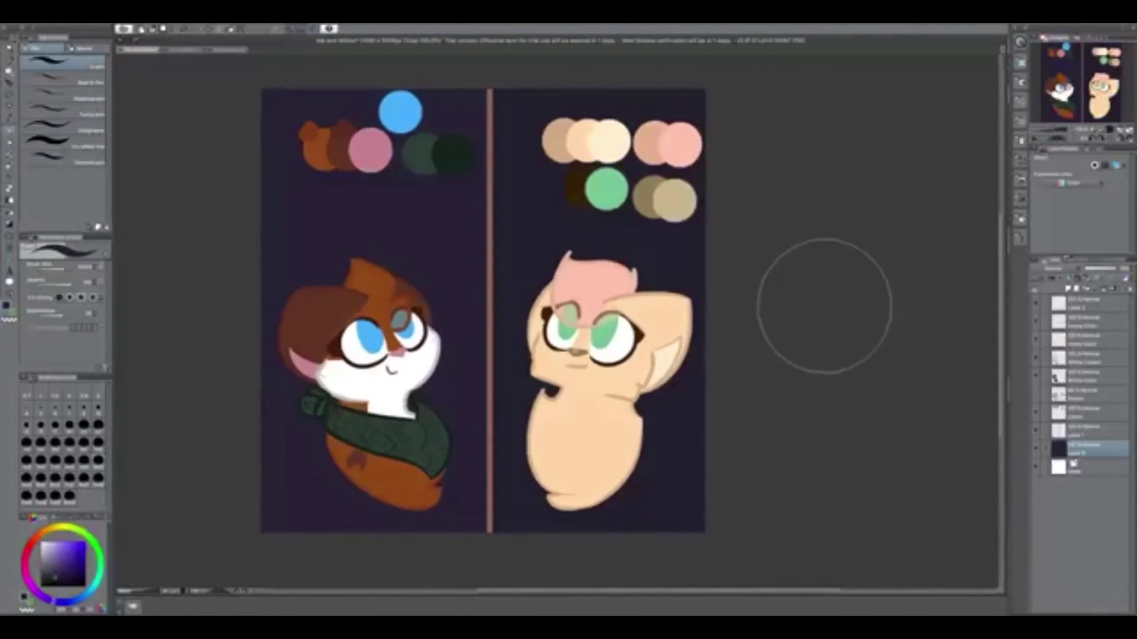
Redraw the vertical divider between the two characters in black and hide the palette swatches
key("ctrl+shift+n")
left_click_drag(489, 532, 490, 89)
key("ctrl+e")
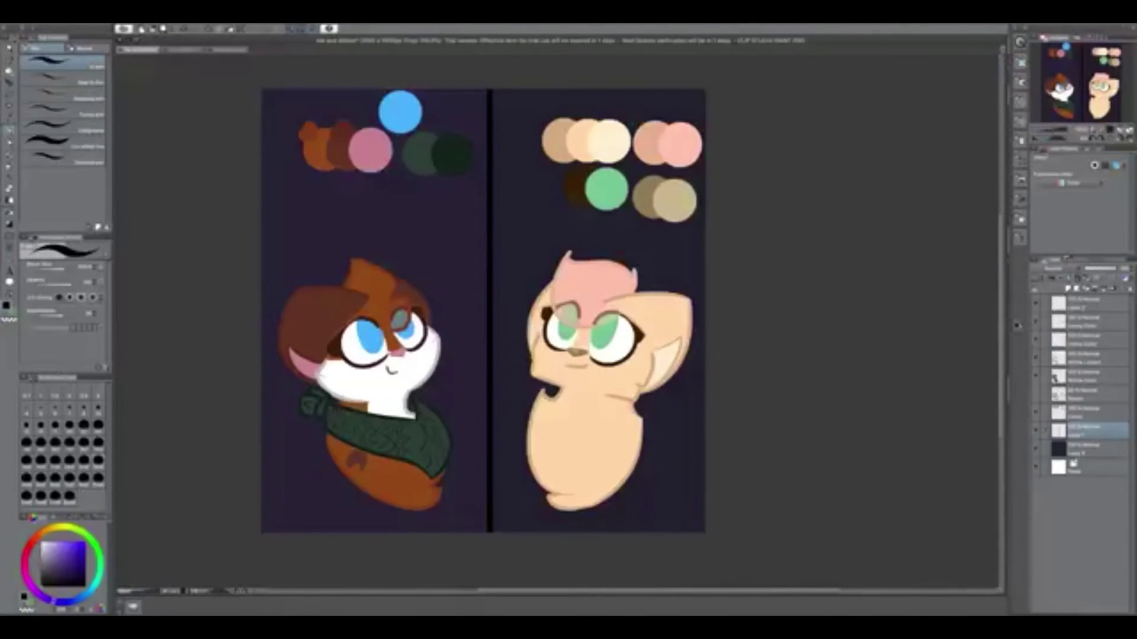
left_click(1036, 418)
Draw two filled pale yellow stars above the first character on a new layer and scatter faint airbrushed dots across the background
key("ctrl+shift+n")
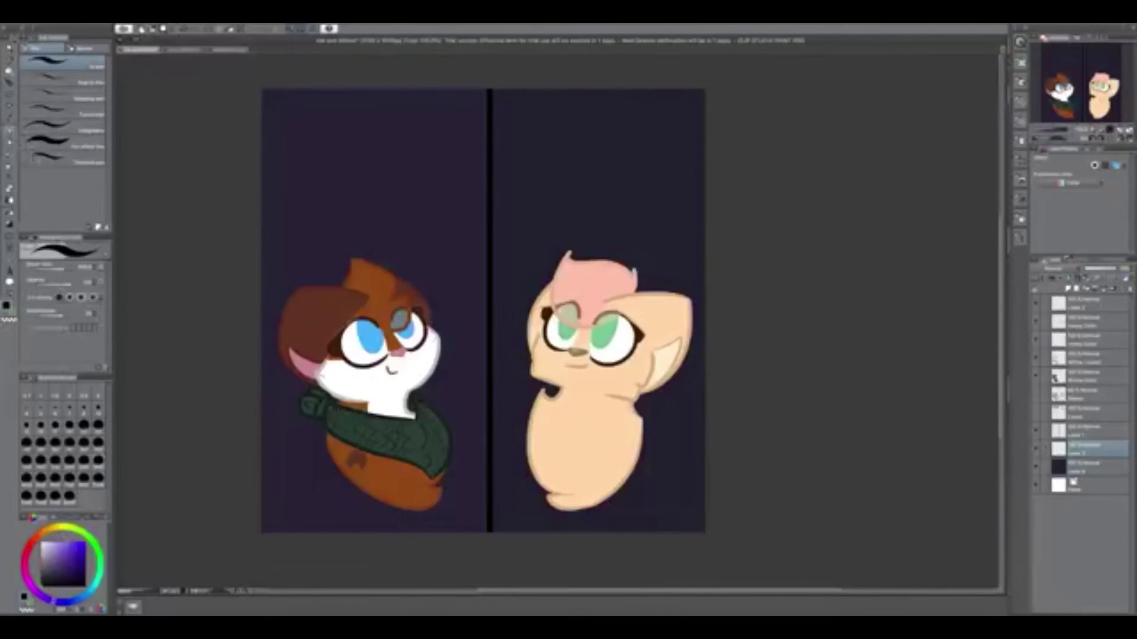
key("x")
key("bracketleft")
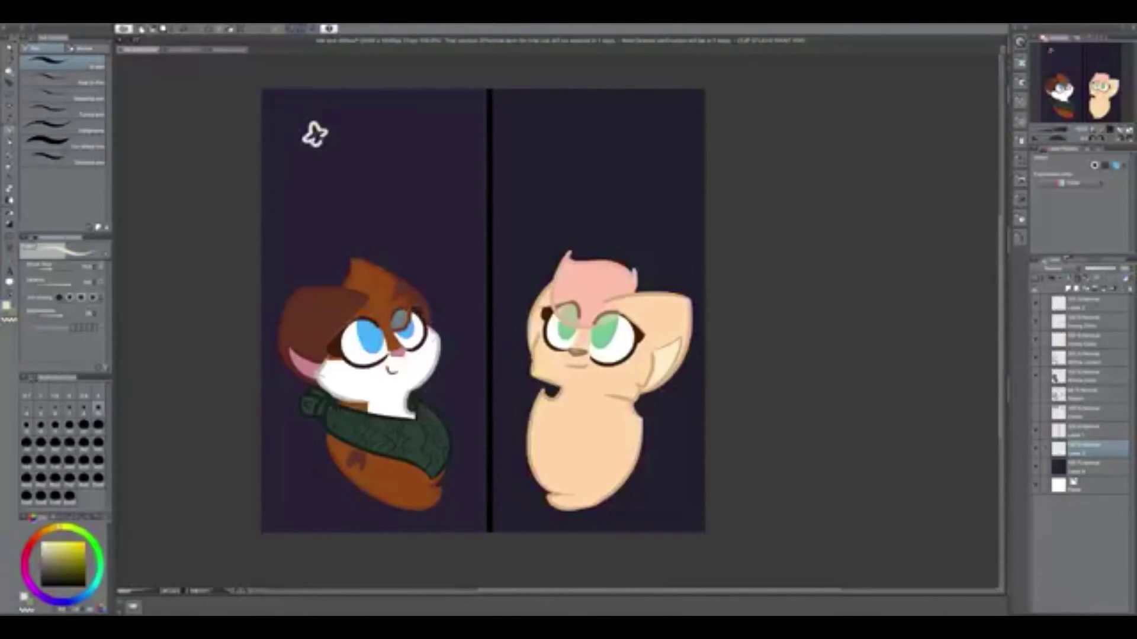
left_click_drag(313, 139, 332, 151)
scroll(317, 142, "up", 2)
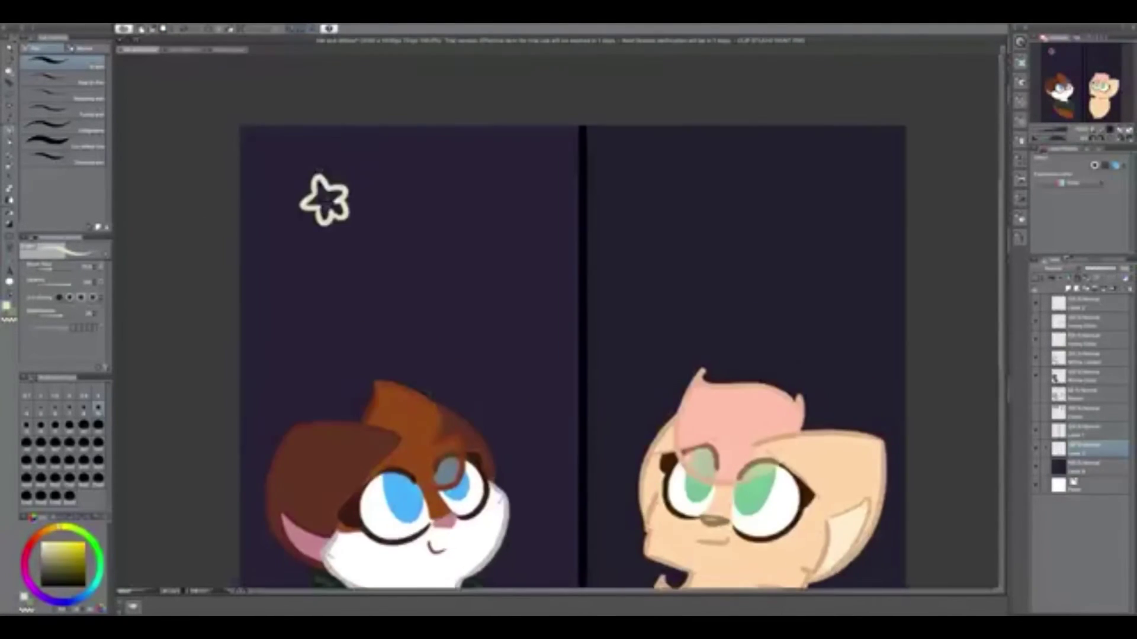
left_click_drag(322, 189, 341, 216)
scroll(572, 356, "down", 3)
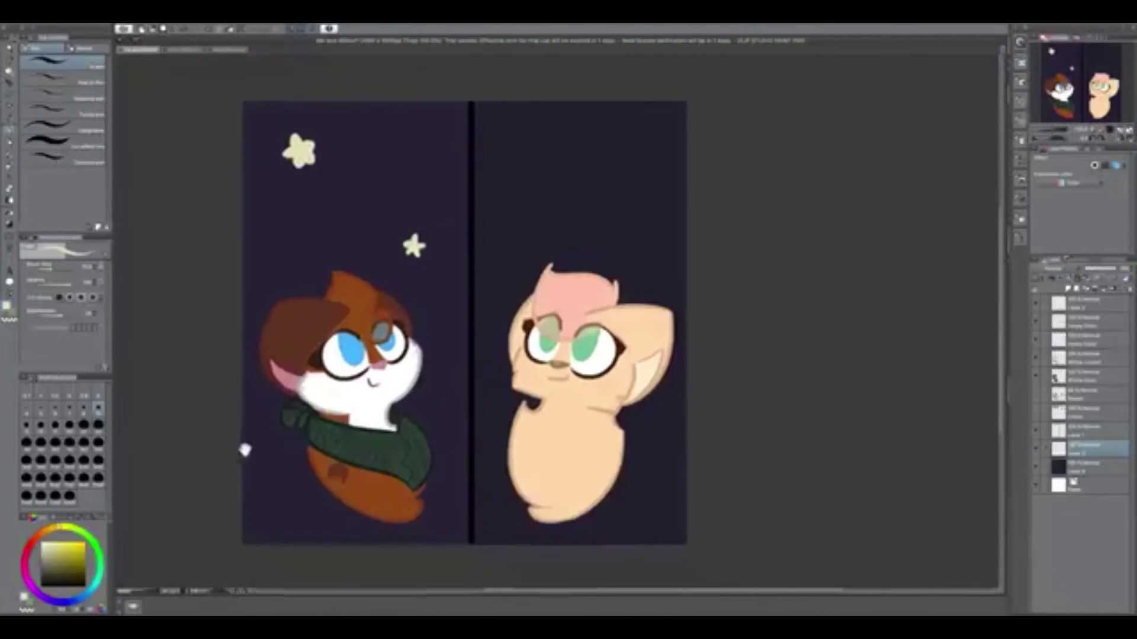
key("b")
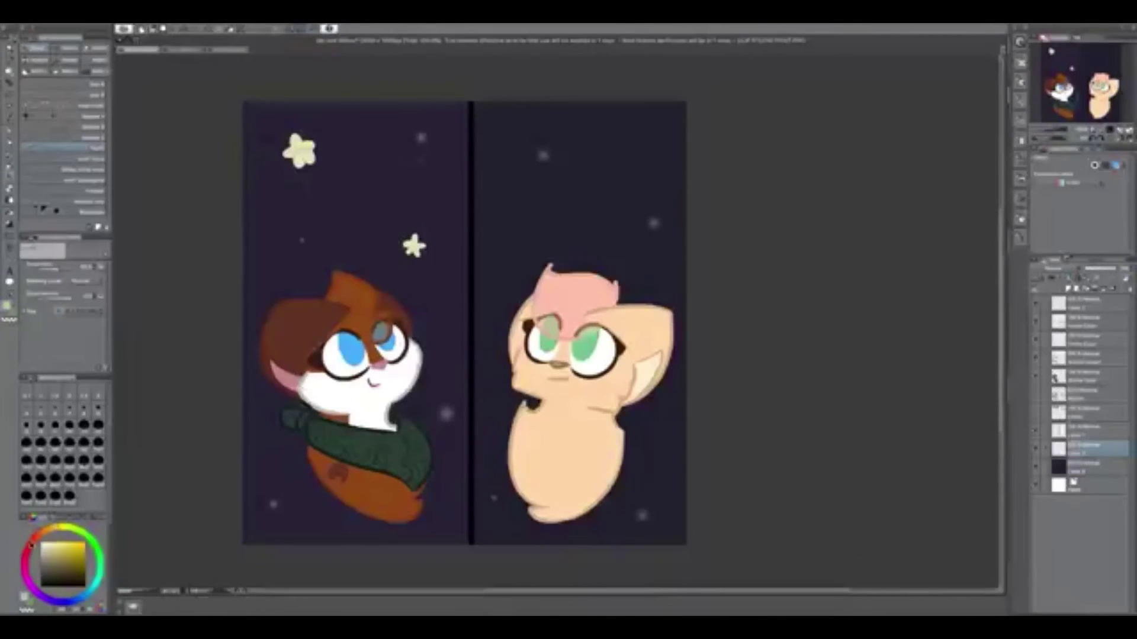
Draw a small yellow star above the second character's head and move it closer to the divider
key("p")
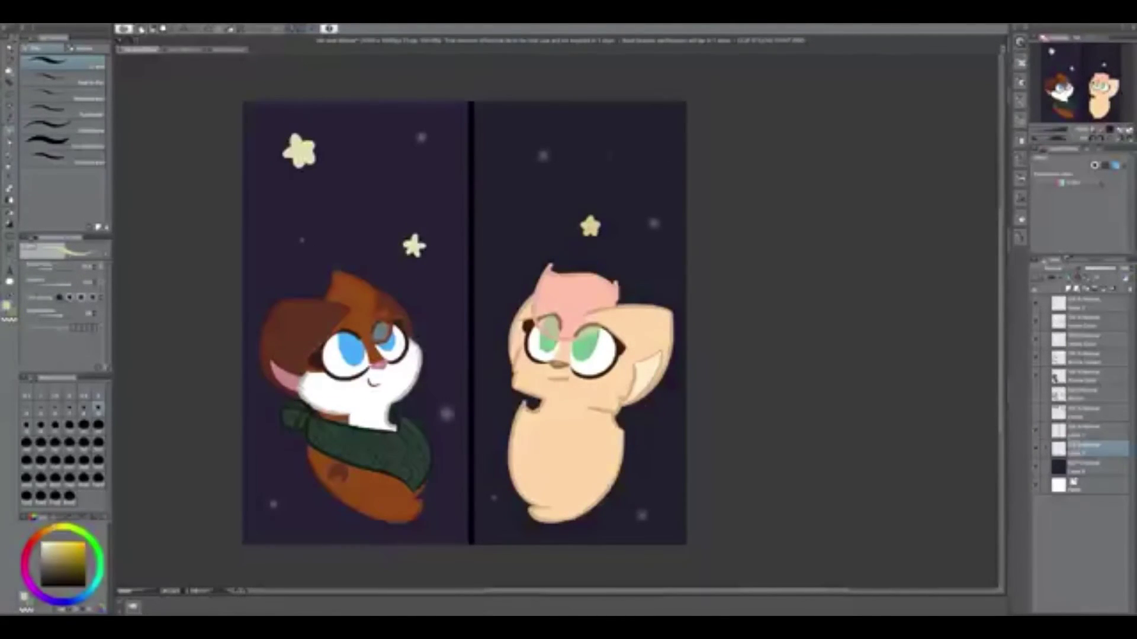
left_click_drag(591, 225, 542, 249)
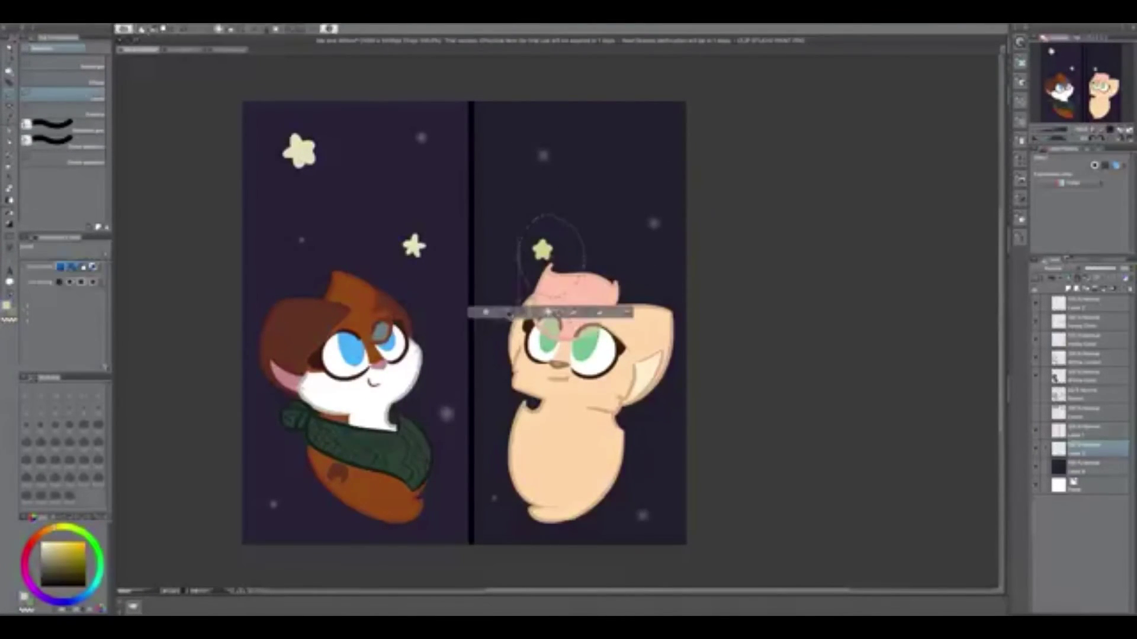
key("ctrl+d")
Draw a filled yellow star near the upper outer corner of the second character's panel
mouse_move(650, 150)
left_mouse_down()
mouse_move(627, 171)
mouse_move(661, 156)
left_mouse_up()
key("ctrl+z")
key("ctrl+z")
key("ctrl+z")
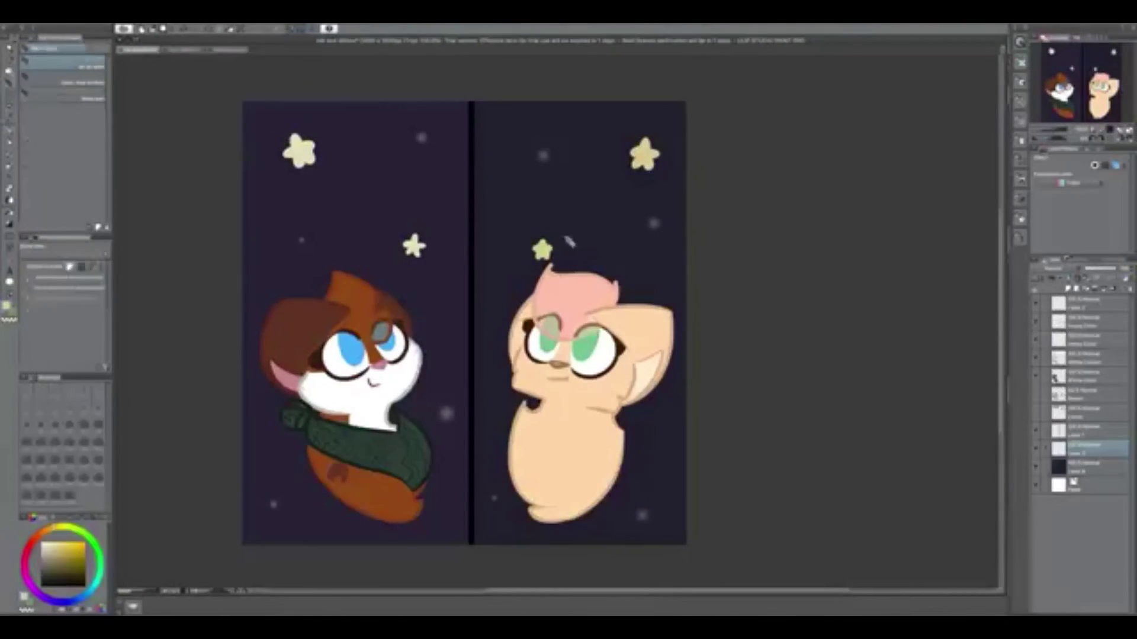
key("ctrl+z")
key("ctrl+y")
Move the small star from above the second character's hair to beside the character's cheek
key("m")
left_click_drag(498, 242, 504, 382)
key("ctrl+d")
Draw a large filled pale yellow star over the upper end of the divider on the top layer and tidy its edges
left_click(1036, 307)
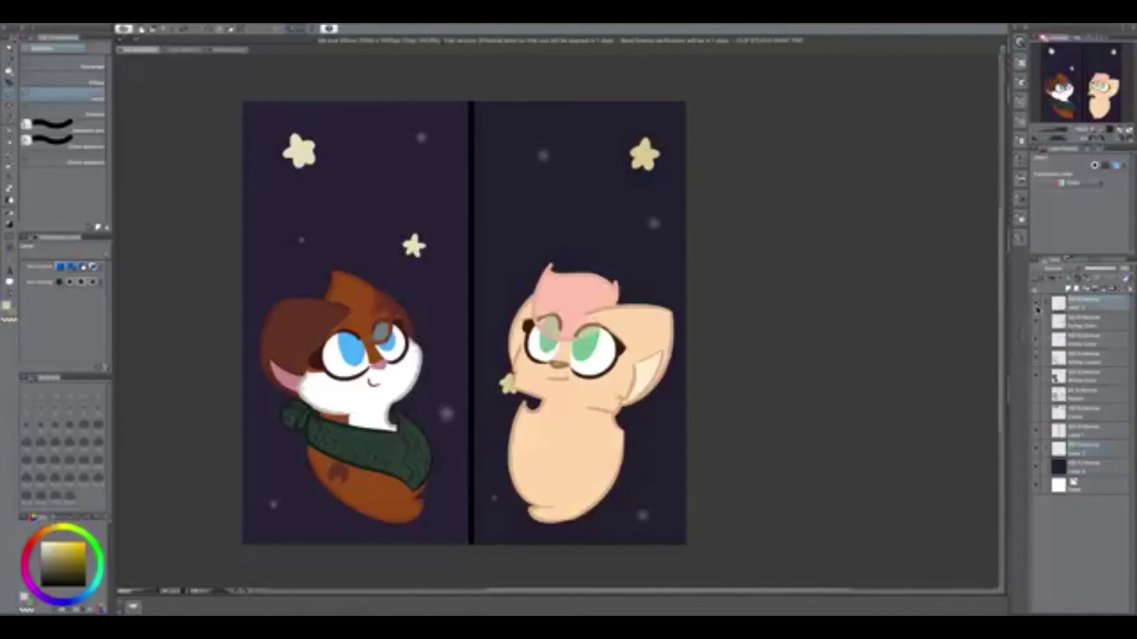
key("p")
mouse_move(466, 132)
left_mouse_down()
mouse_move(481, 148)
mouse_move(456, 181)
mouse_move(461, 121)
left_mouse_up()
scroll(473, 154, "up", 3)
mouse_move(409, 219)
left_mouse_down()
mouse_move(450, 231)
mouse_move(432, 223)
mouse_move(462, 213)
mouse_move(464, 166)
mouse_move(497, 237)
mouse_move(442, 269)
left_mouse_up()
key("e")
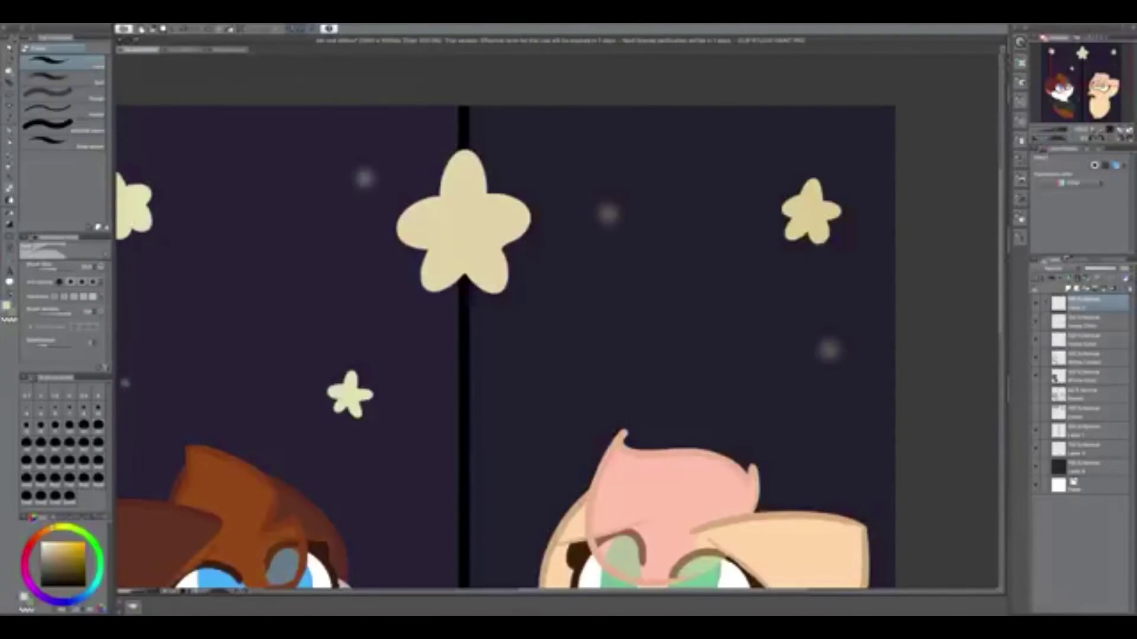
scroll(503, 320, "down", 4)
Paint a soft pale glow around the large star on its own layer and lower that layer's opacity
key("g")
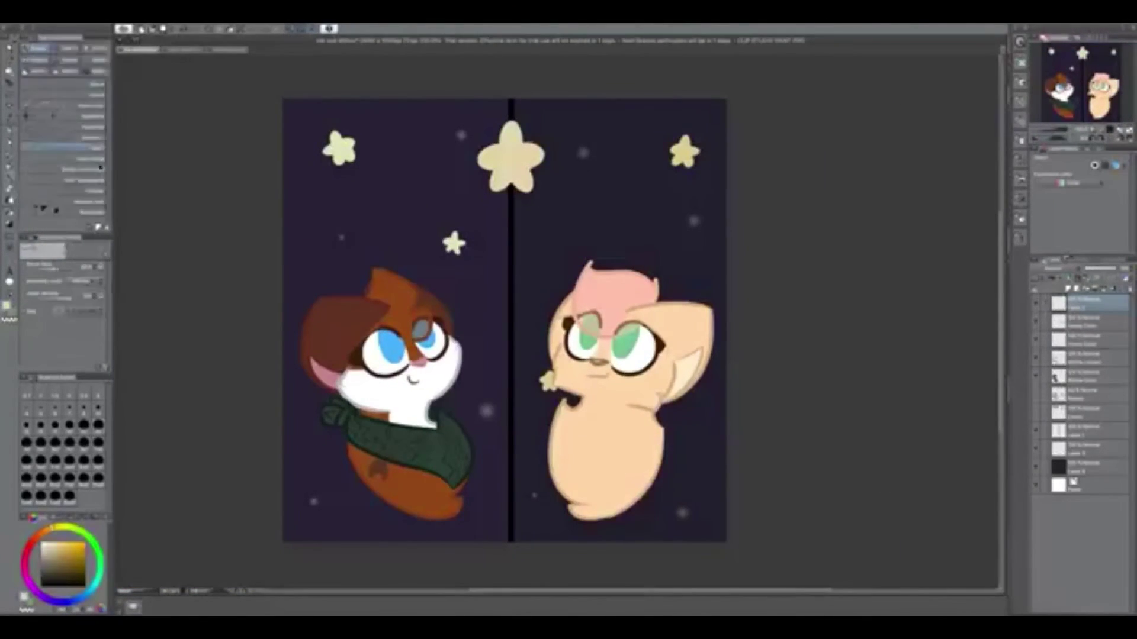
key("b")
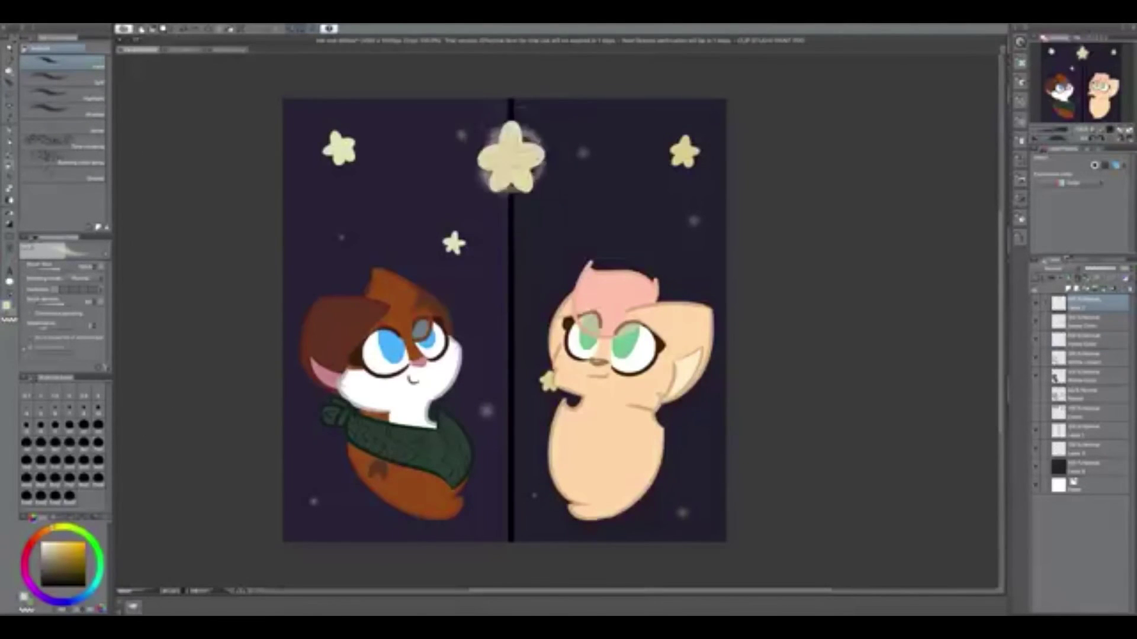
key("ctrl+v")
left_click_drag(1110, 277, 1088, 275)
Fade the upper part of the divider beneath the large star with a soft eraser, and rename the star layers
left_click(1070, 453)
key("e")
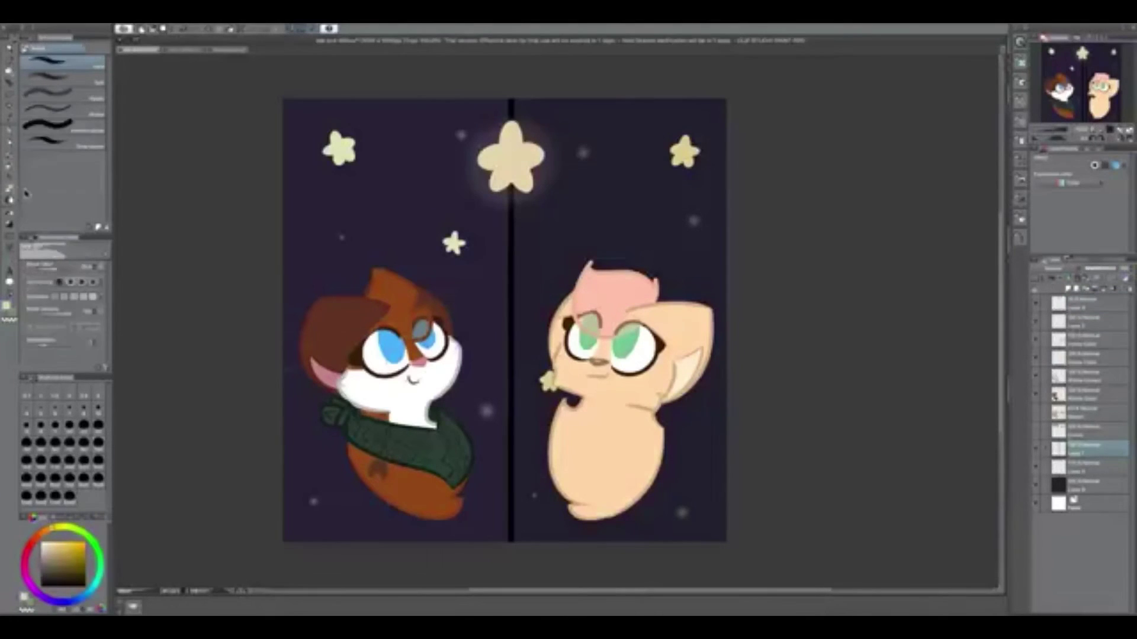
mouse_move(511, 367)
left_mouse_down()
mouse_move(524, 118)
mouse_move(501, 332)
left_mouse_up()
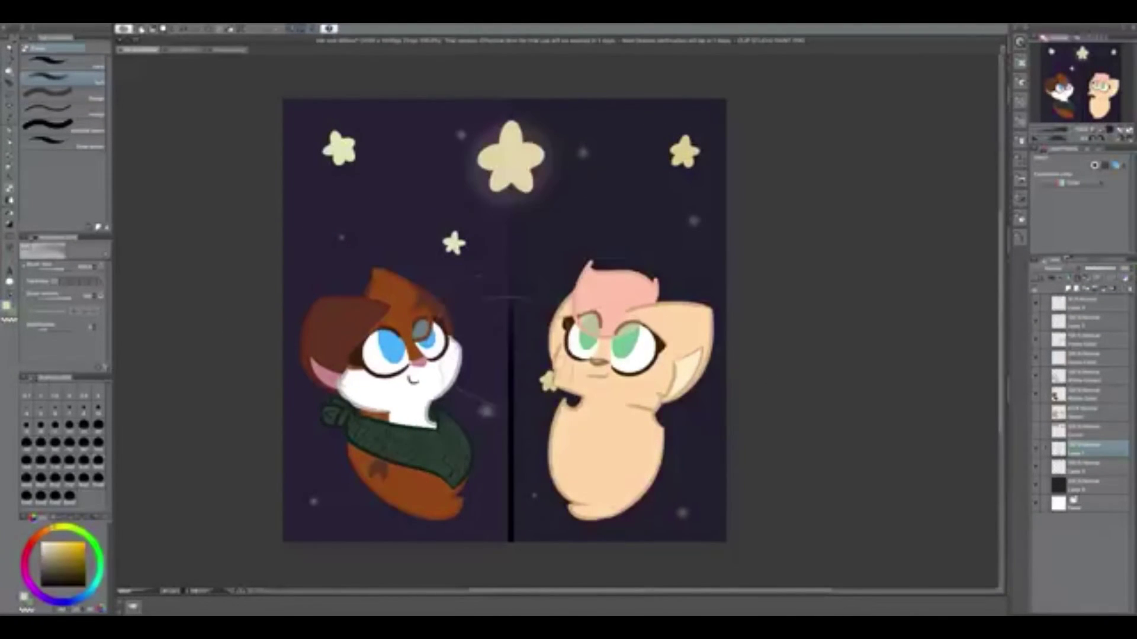
left_click(1089, 303)
Add small dark text along the lower edge of the second character's panel
scroll(754, 274, "down", 2)
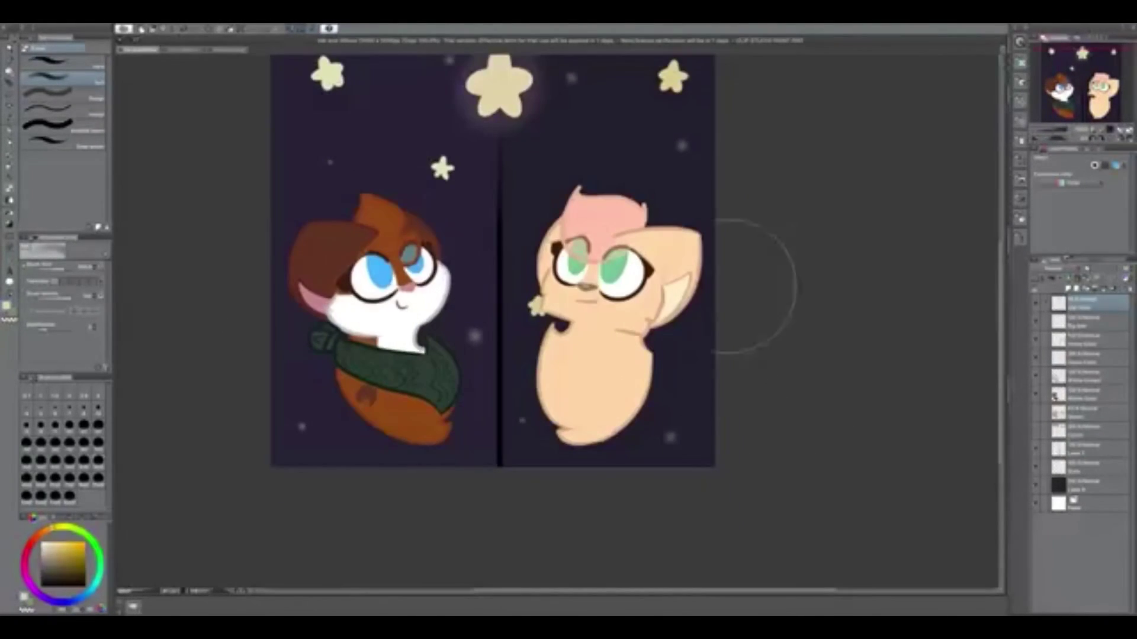
key("t")
left_click(637, 475)
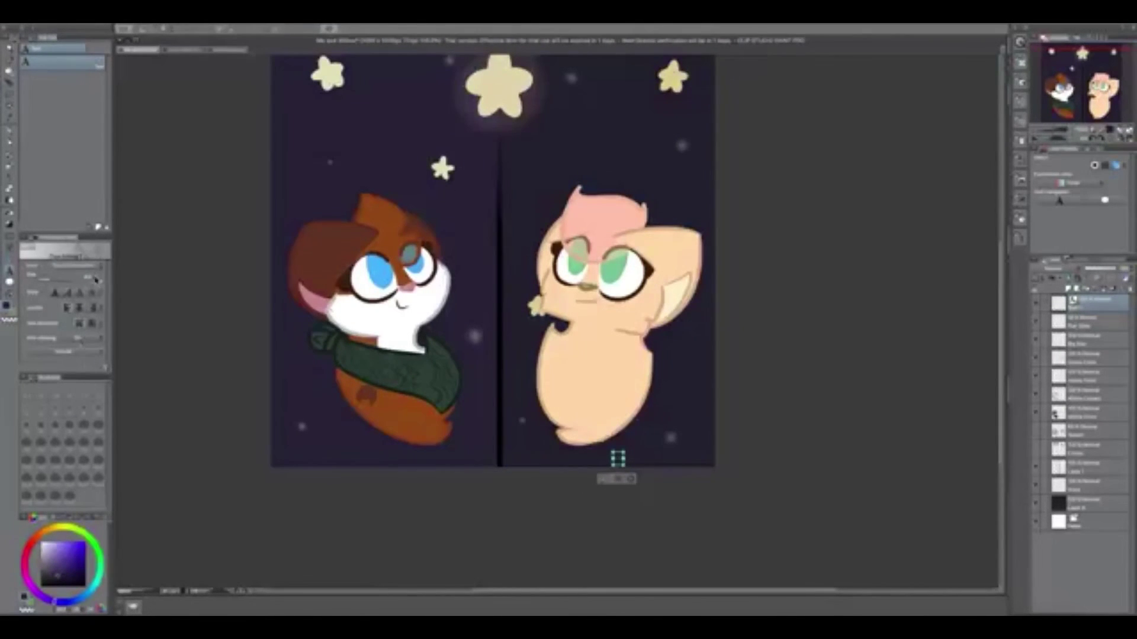
left_click_drag(617, 459, 787, 499)
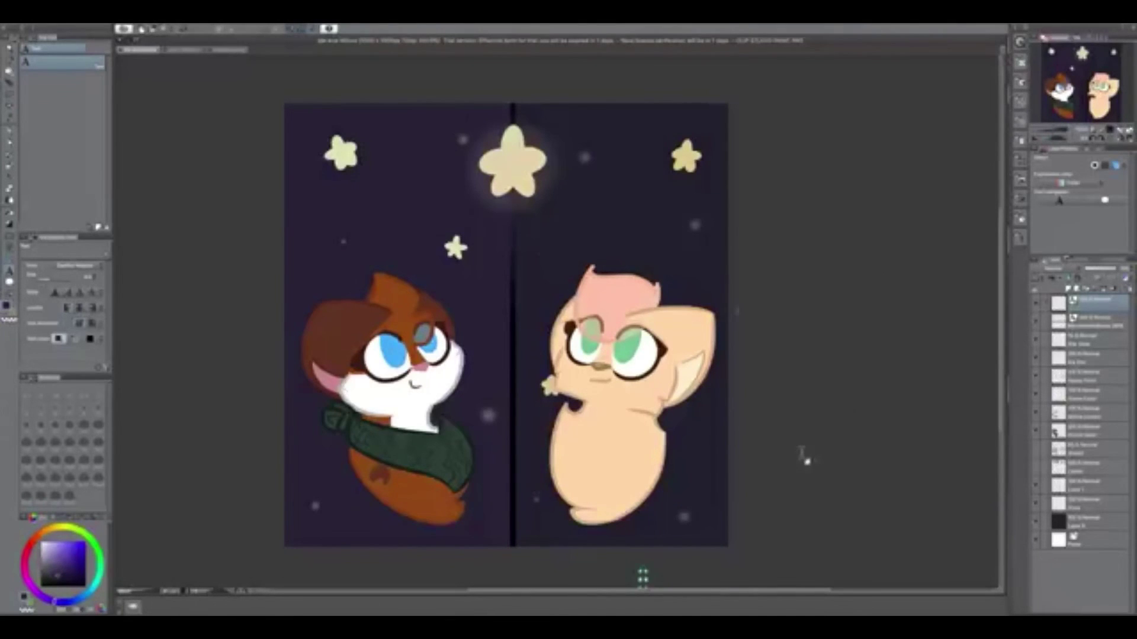
left_click(1055, 344)
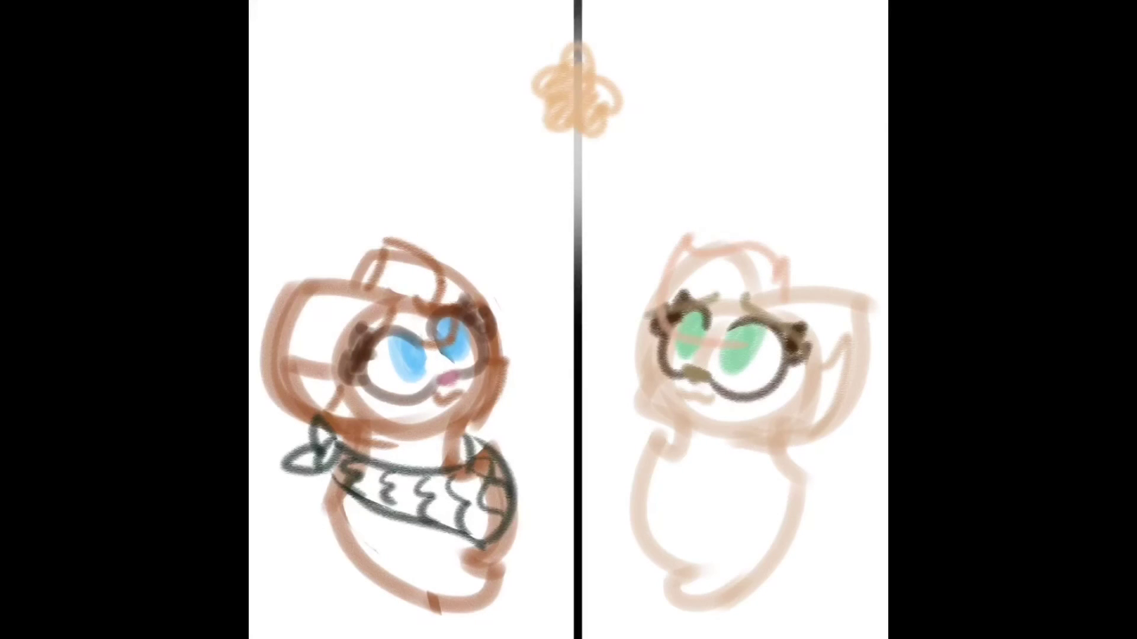